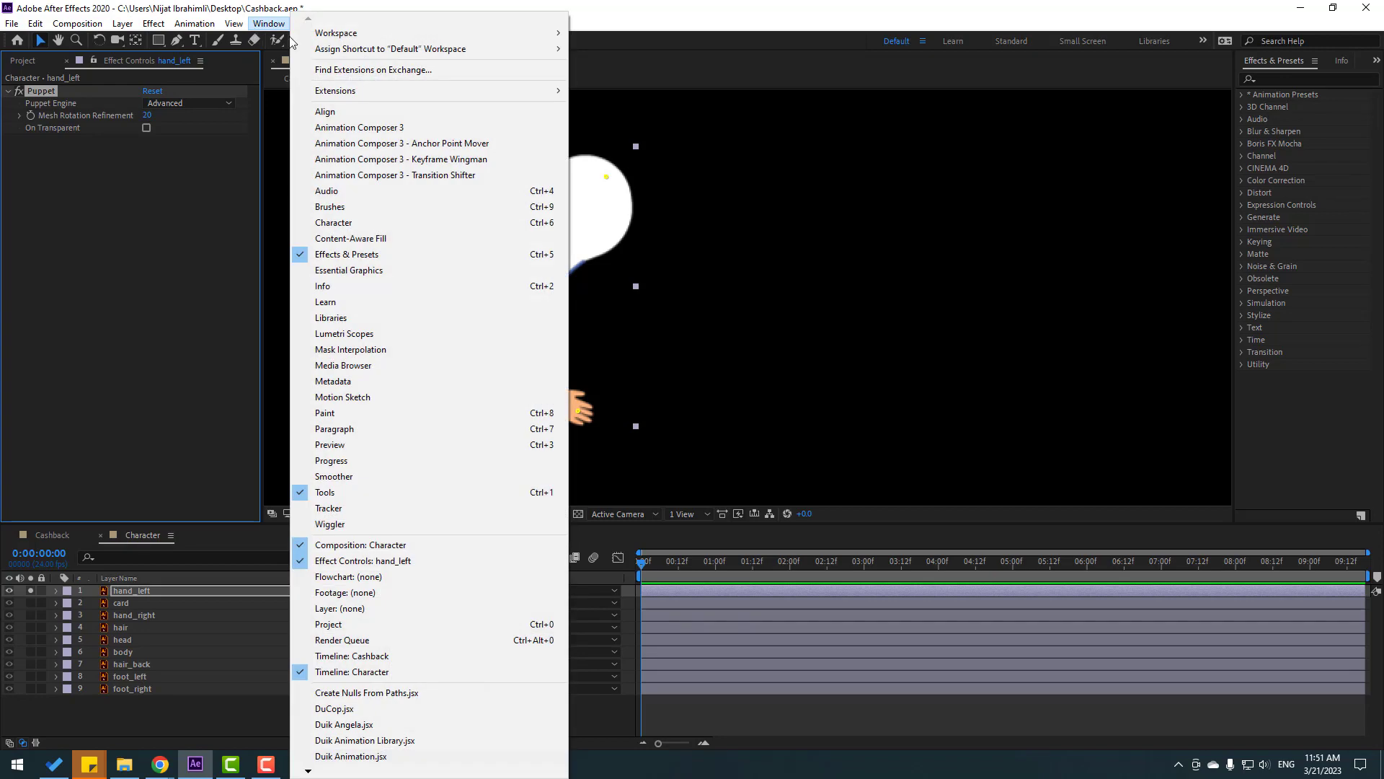
# - Open Duik Angela's links and constraints tools and add pin layers for the hand_left layer's puppet pins
pyautogui.click(382, 726)
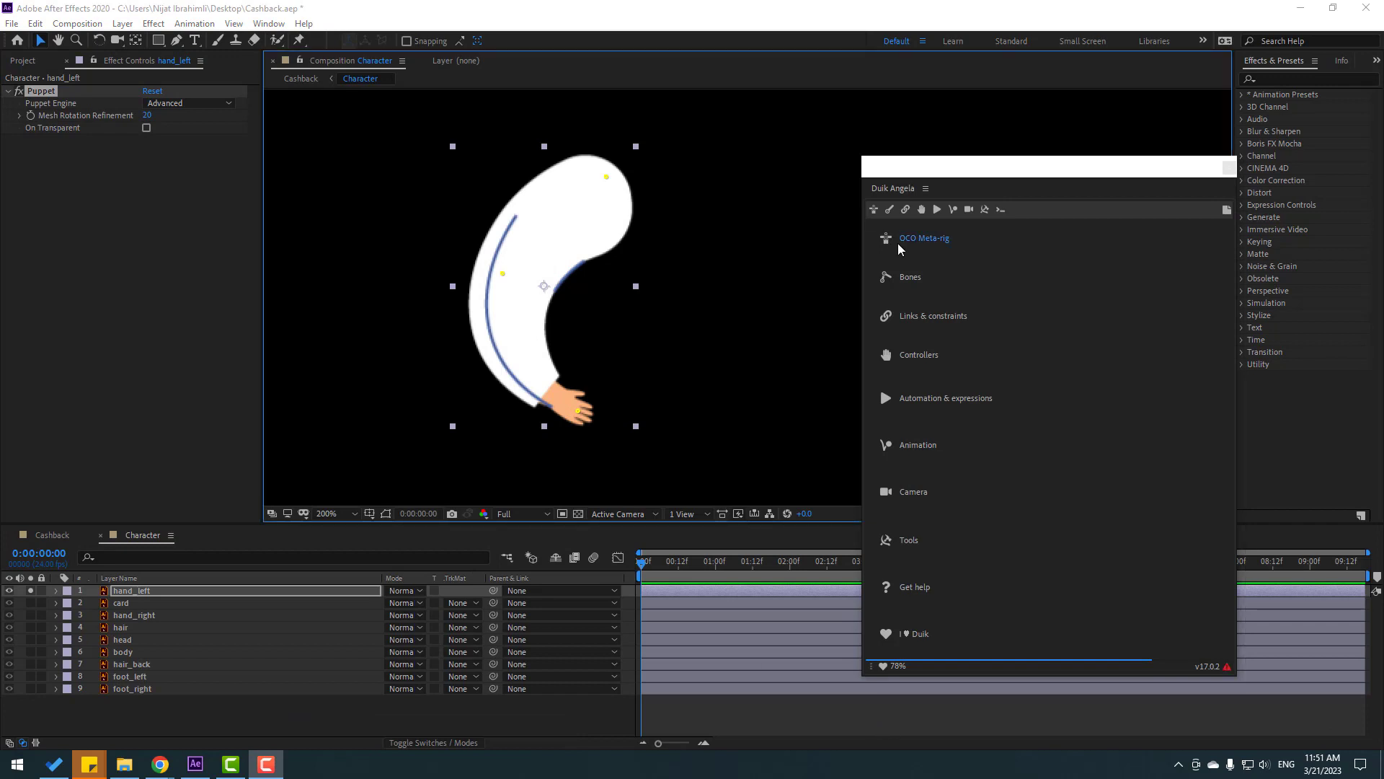
pyautogui.click(907, 209)
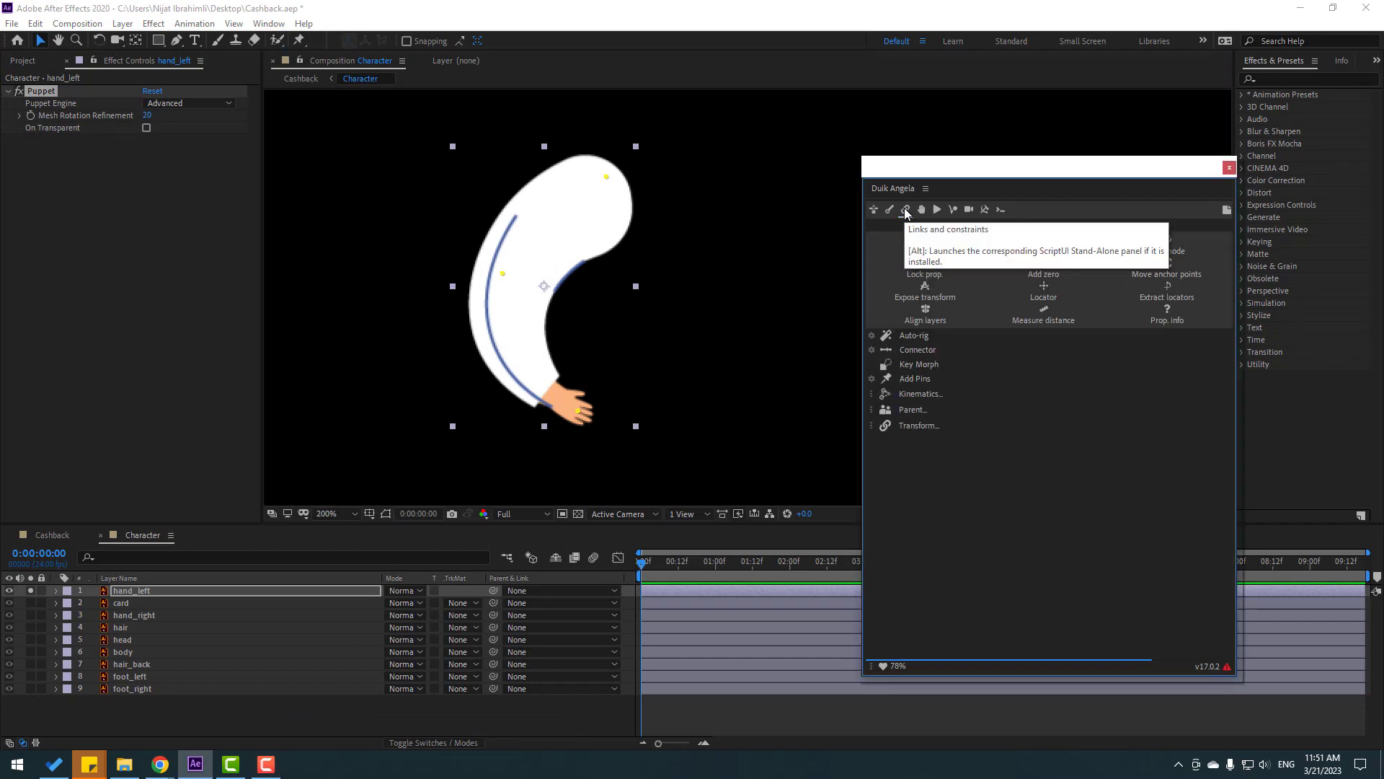
pyautogui.click(55, 98)
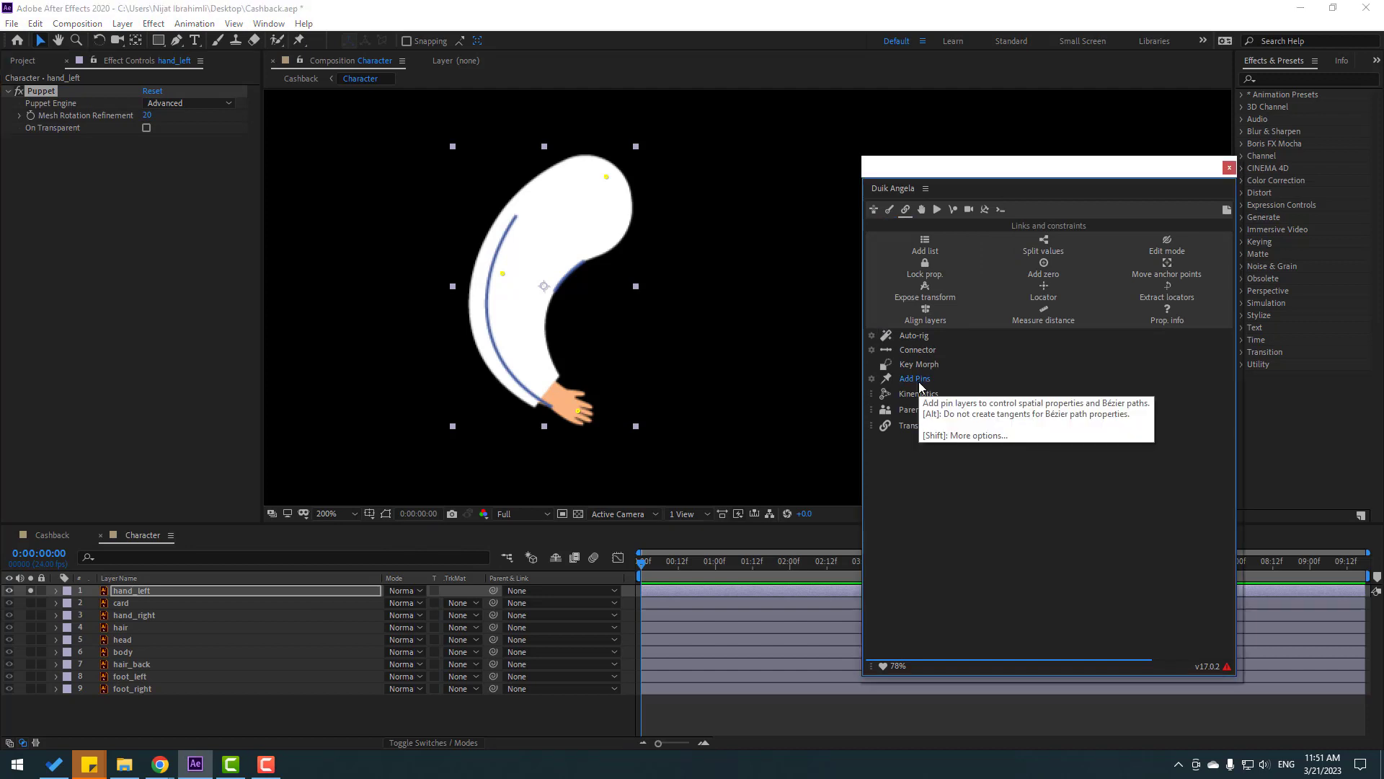
pyautogui.click(917, 380)
pyautogui.click(662, 436)
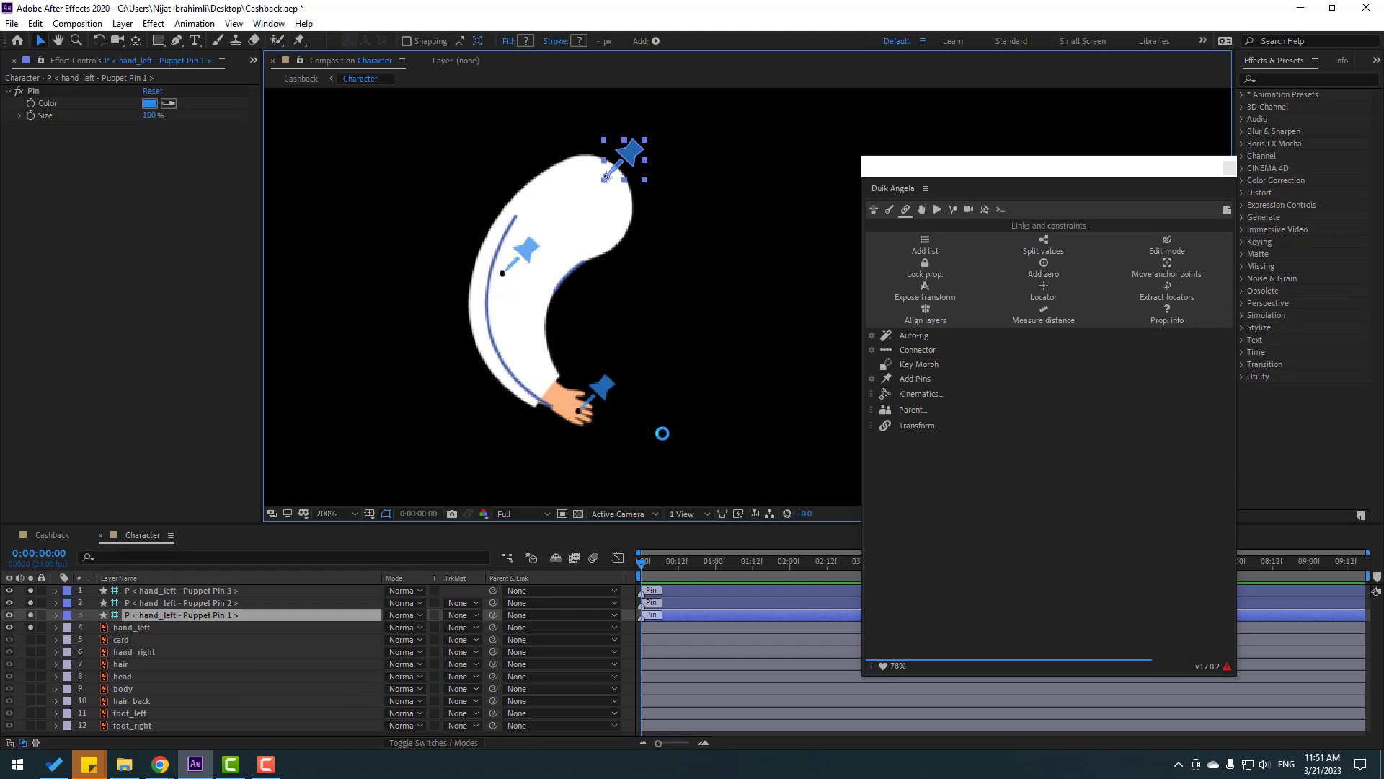
# - Try moving the shoulder and elbow pins to test the sleeve's deformation, and undo the movement
pyautogui.moveTo(627, 156); pyautogui.dragTo(585, 180)
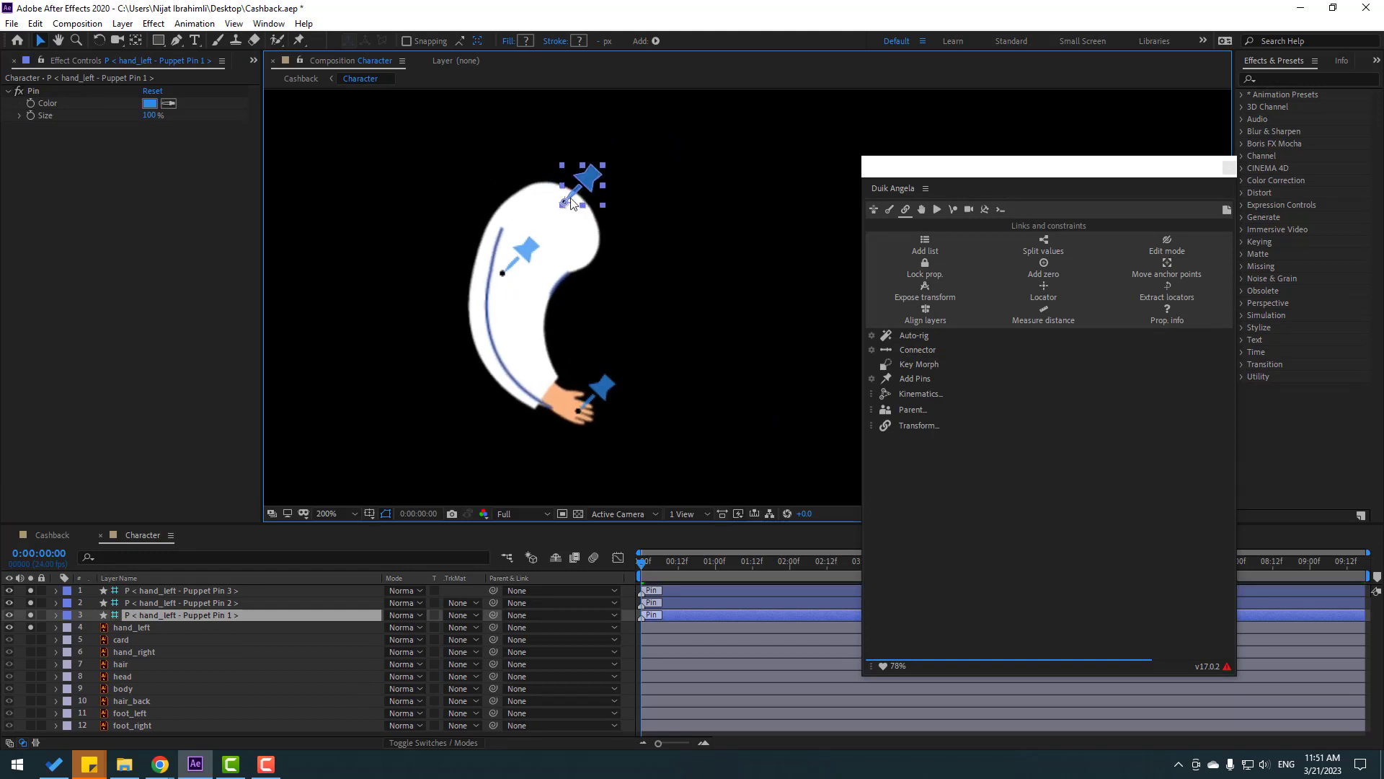
pyautogui.hotkey('ctrl', 'z')
pyautogui.moveTo(528, 239)
pyautogui.mouseDown()
pyautogui.moveTo(547, 228)
pyautogui.moveTo(531, 244)
pyautogui.mouseUp()
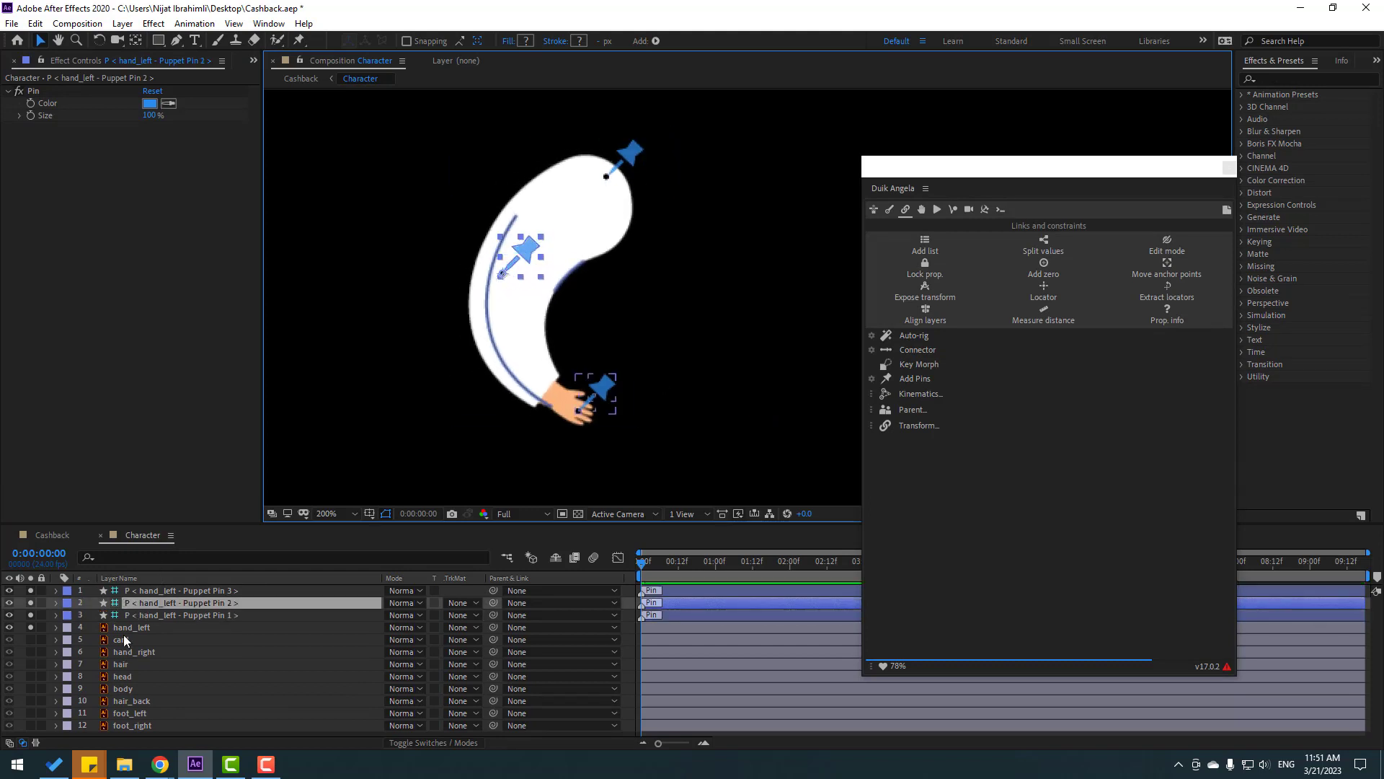
# - Parent the hand_left pins as a chain: Puppet Pin 3 to Pin 2, Pin 2 to Pin 1, and Pin 1 to body
pyautogui.click(189, 590)
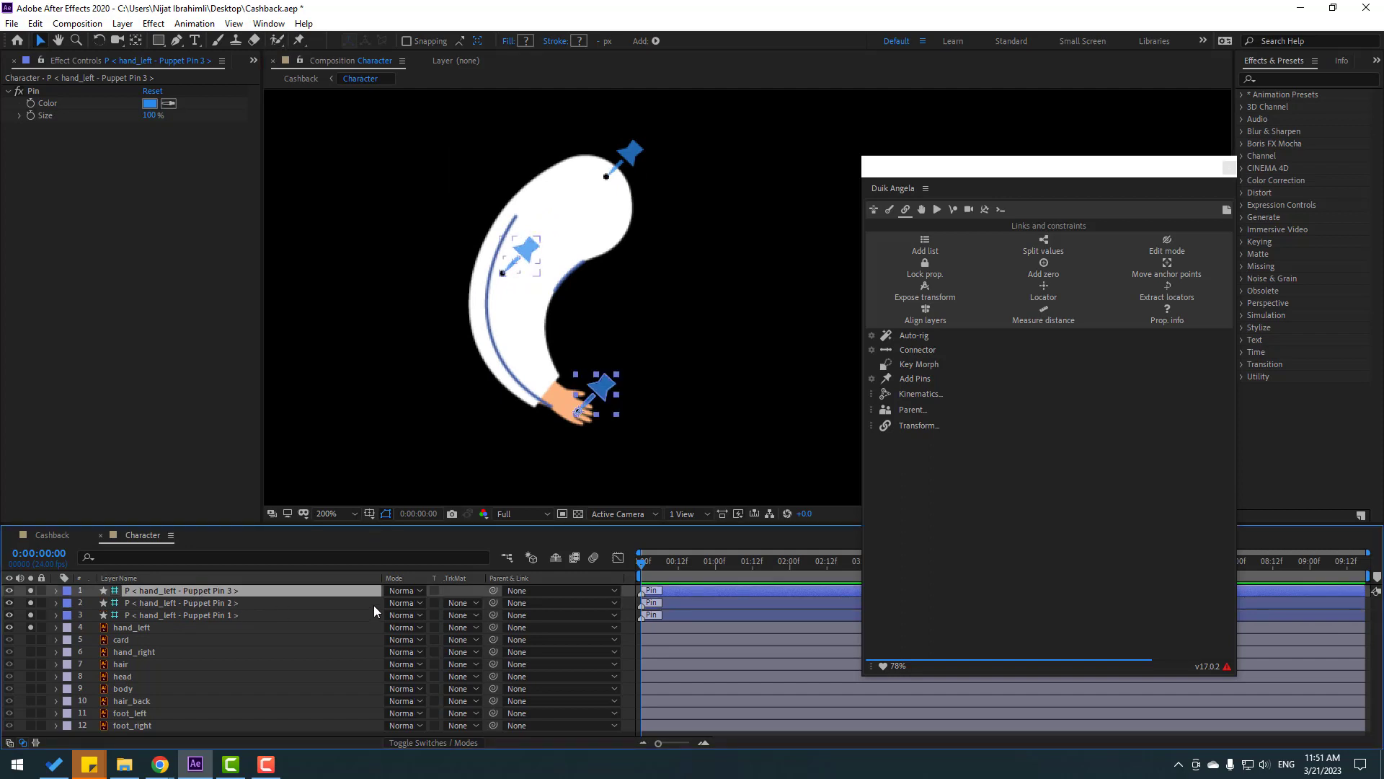
pyautogui.moveTo(493, 590); pyautogui.dragTo(214, 604)
pyautogui.click(208, 604)
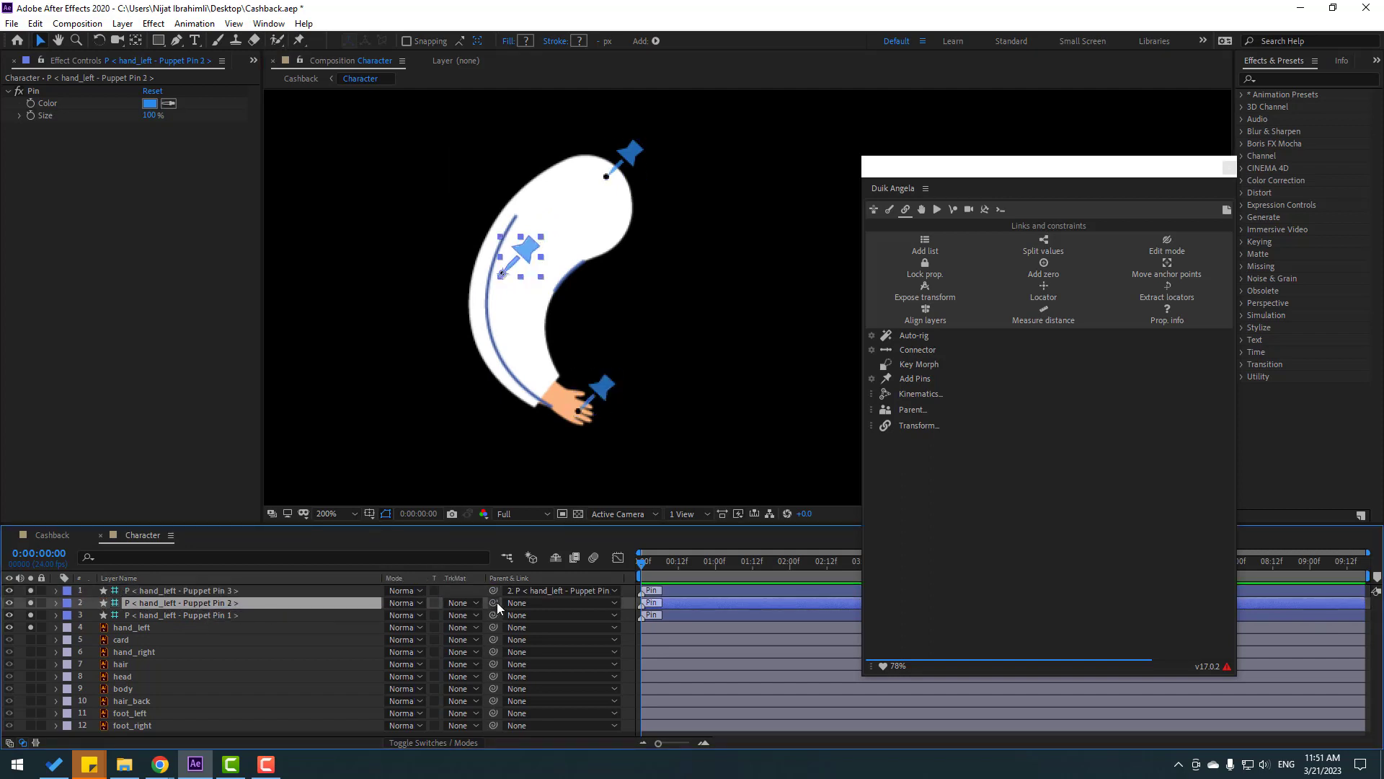
pyautogui.moveTo(496, 602); pyautogui.dragTo(216, 615)
pyautogui.click(211, 616)
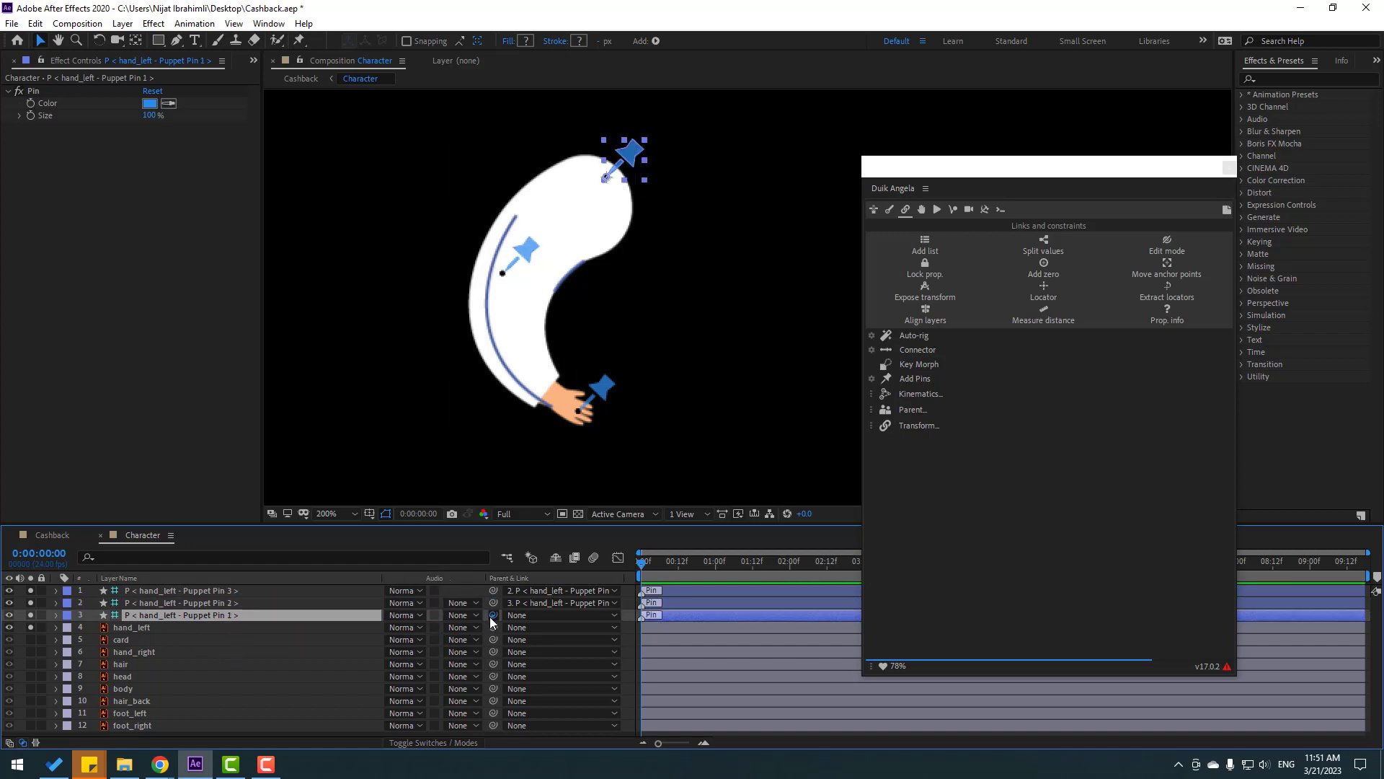
pyautogui.moveTo(492, 616); pyautogui.dragTo(127, 686)
# - Apply an IK constraint to the three parented hand_left pin layers
pyautogui.keyDown('ctrl'); pyautogui.click(177, 604); pyautogui.keyUp('ctrl')
pyautogui.keyDown('ctrl'); pyautogui.click(183, 591); pyautogui.keyUp('ctrl')
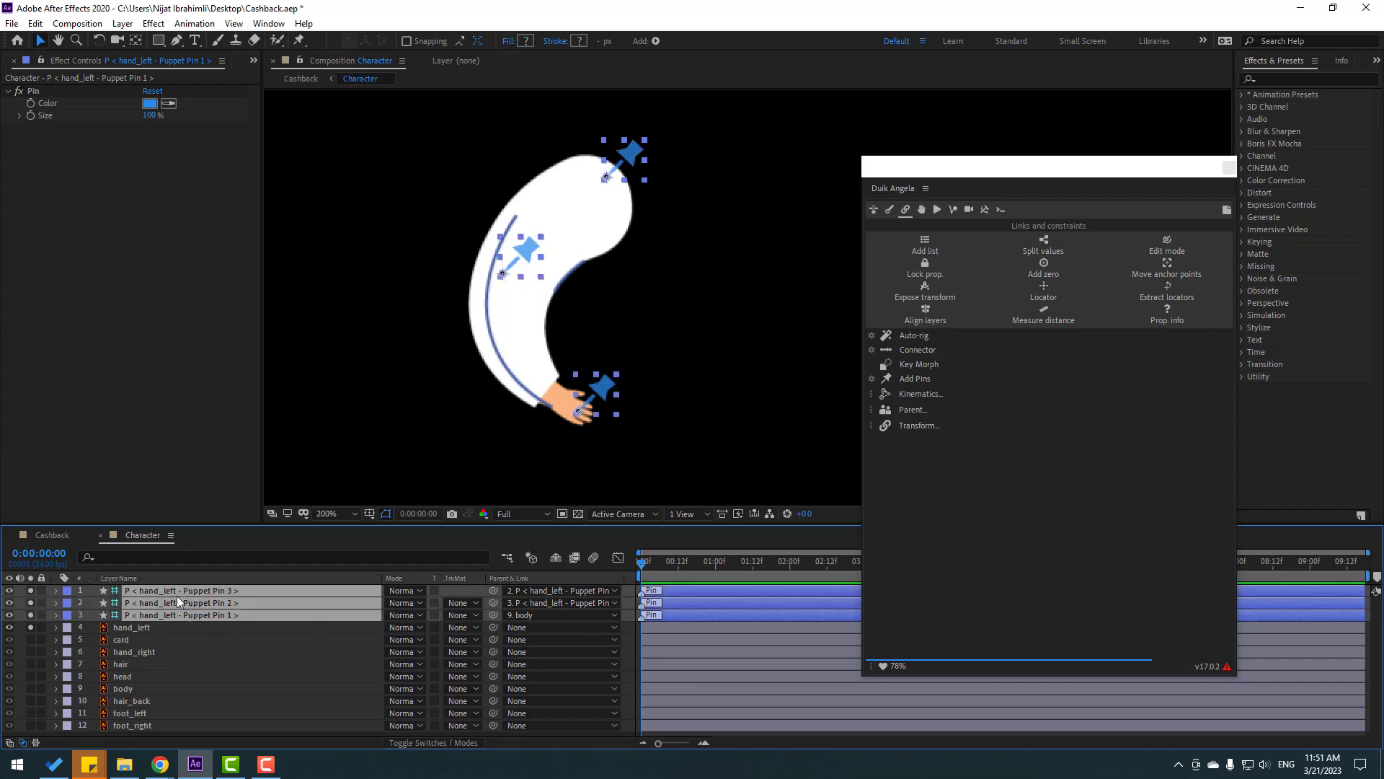
pyautogui.click(930, 396)
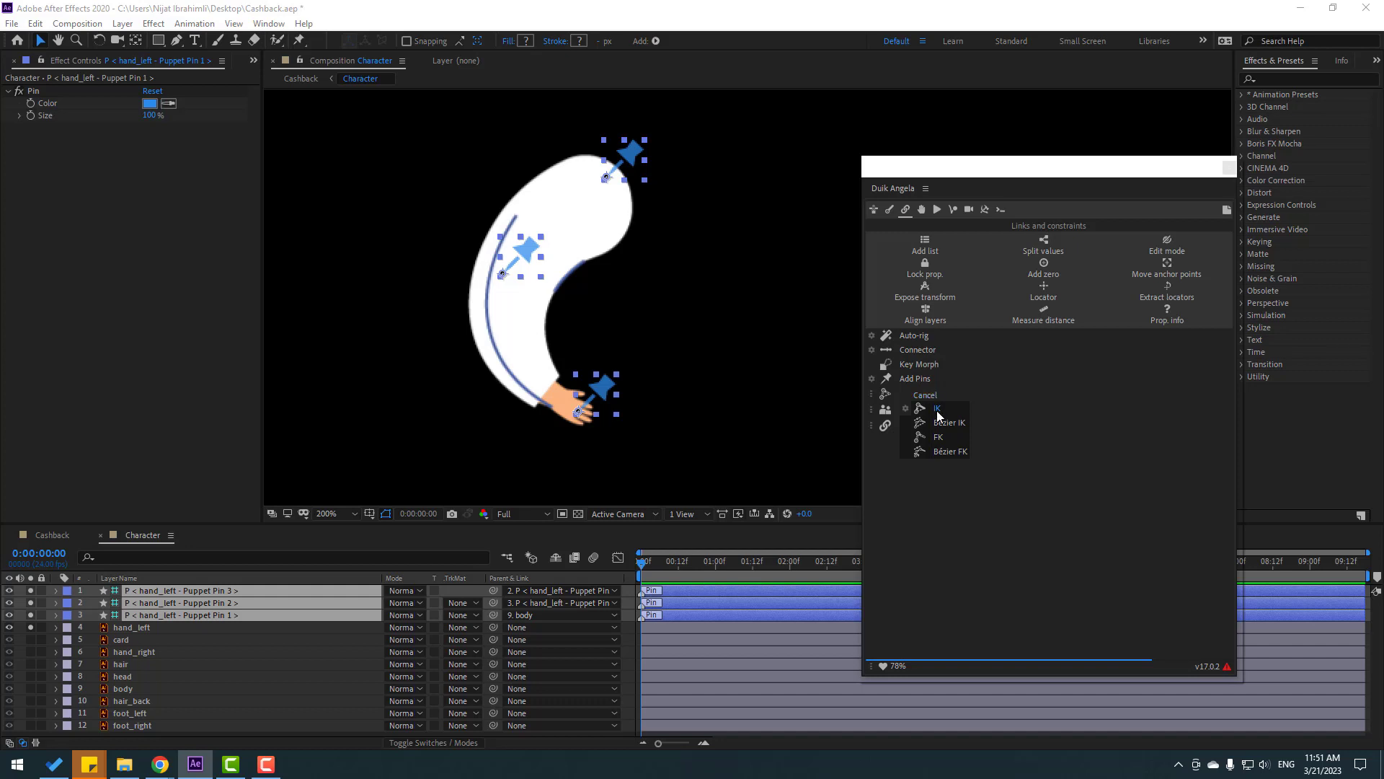
pyautogui.click(938, 410)
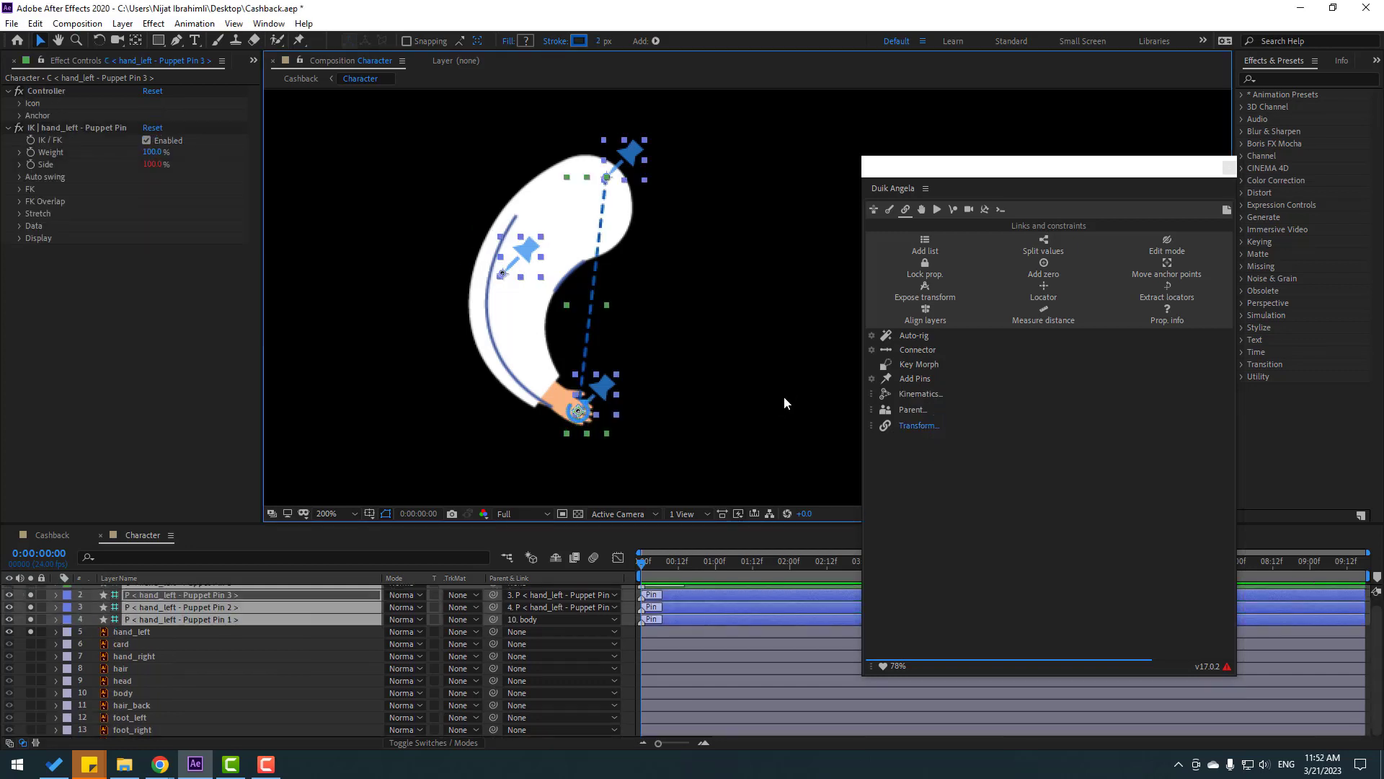
pyautogui.click(753, 408)
# - Test the new hand controller and turn off solo for hand_left, its pins and the controller
pyautogui.moveTo(577, 427)
pyautogui.mouseDown()
pyautogui.moveTo(546, 431)
pyautogui.moveTo(573, 425)
pyautogui.moveTo(544, 400)
pyautogui.moveTo(586, 433)
pyautogui.mouseUp()
pyautogui.scroll(1, 62, 640)
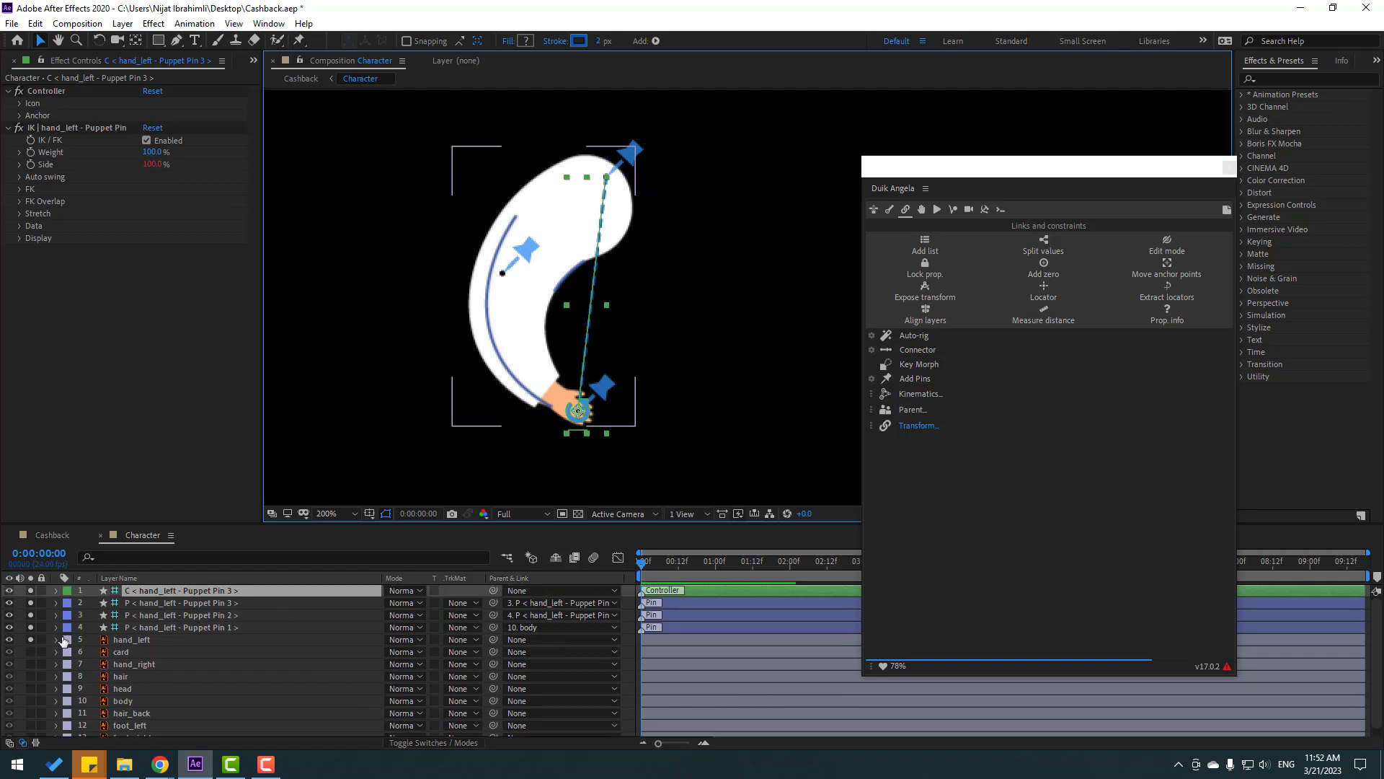
pyautogui.moveTo(31, 640); pyautogui.dragTo(31, 588)
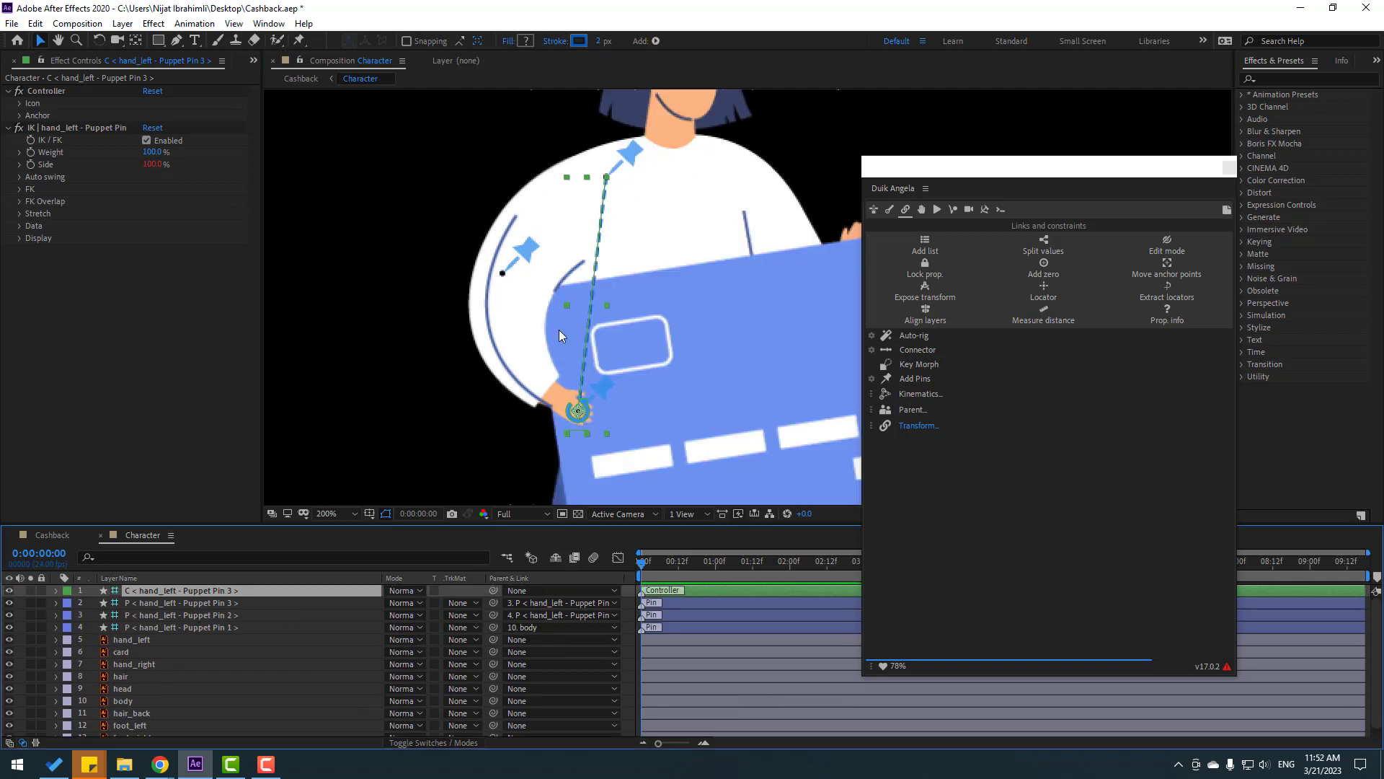
# - Try moving the artwork around the left hand and card, and undo the movement
pyautogui.scroll(-1, 800, 375)
pyautogui.moveTo(824, 382); pyautogui.dragTo(670, 380)
pyautogui.press('v')
pyautogui.moveTo(625, 320); pyautogui.dragTo(633, 375)
pyautogui.hotkey('ctrl', 'z')
pyautogui.press('space')
pyautogui.moveTo(439, 388); pyautogui.dragTo(501, 354)
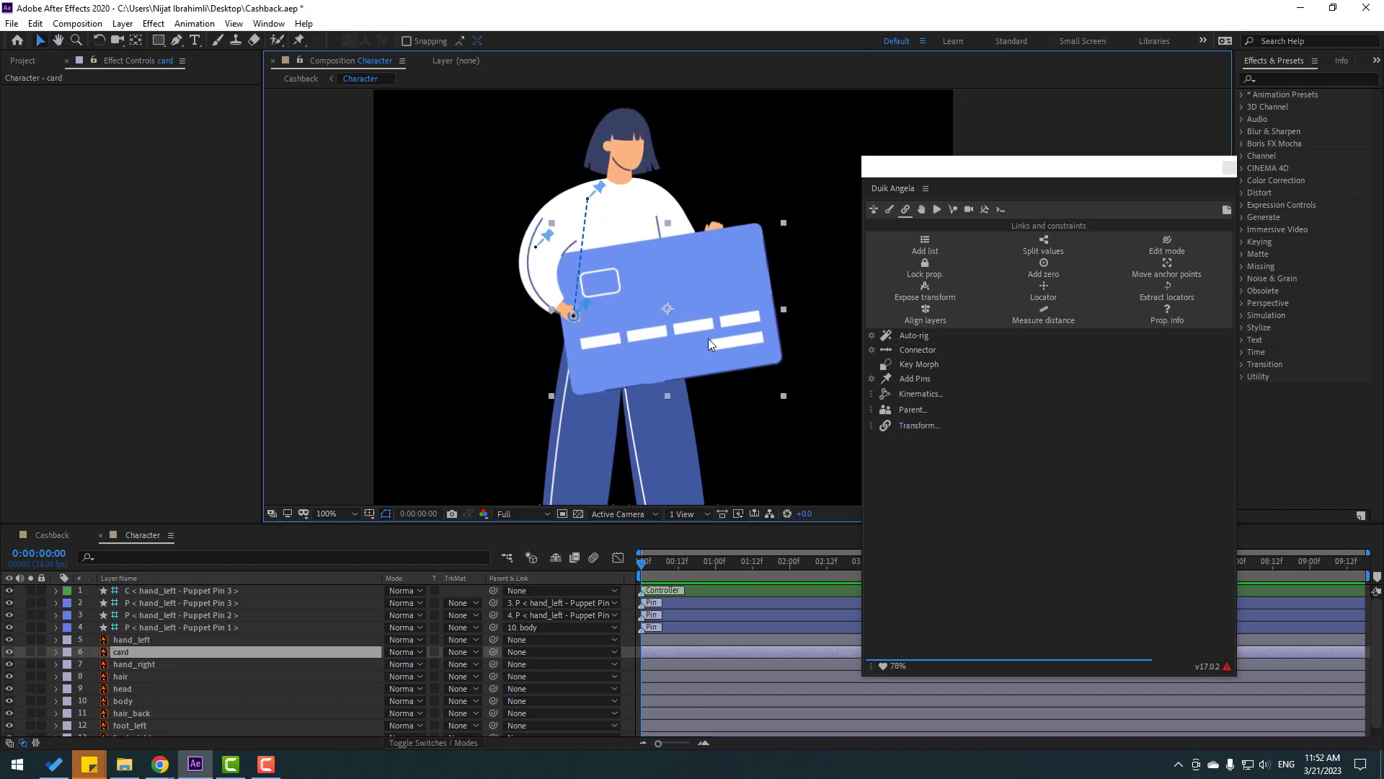
# - Close Duik Angela, parent the card layer to the hand_left controller, and test the link by moving the controller
pyautogui.click(1229, 168)
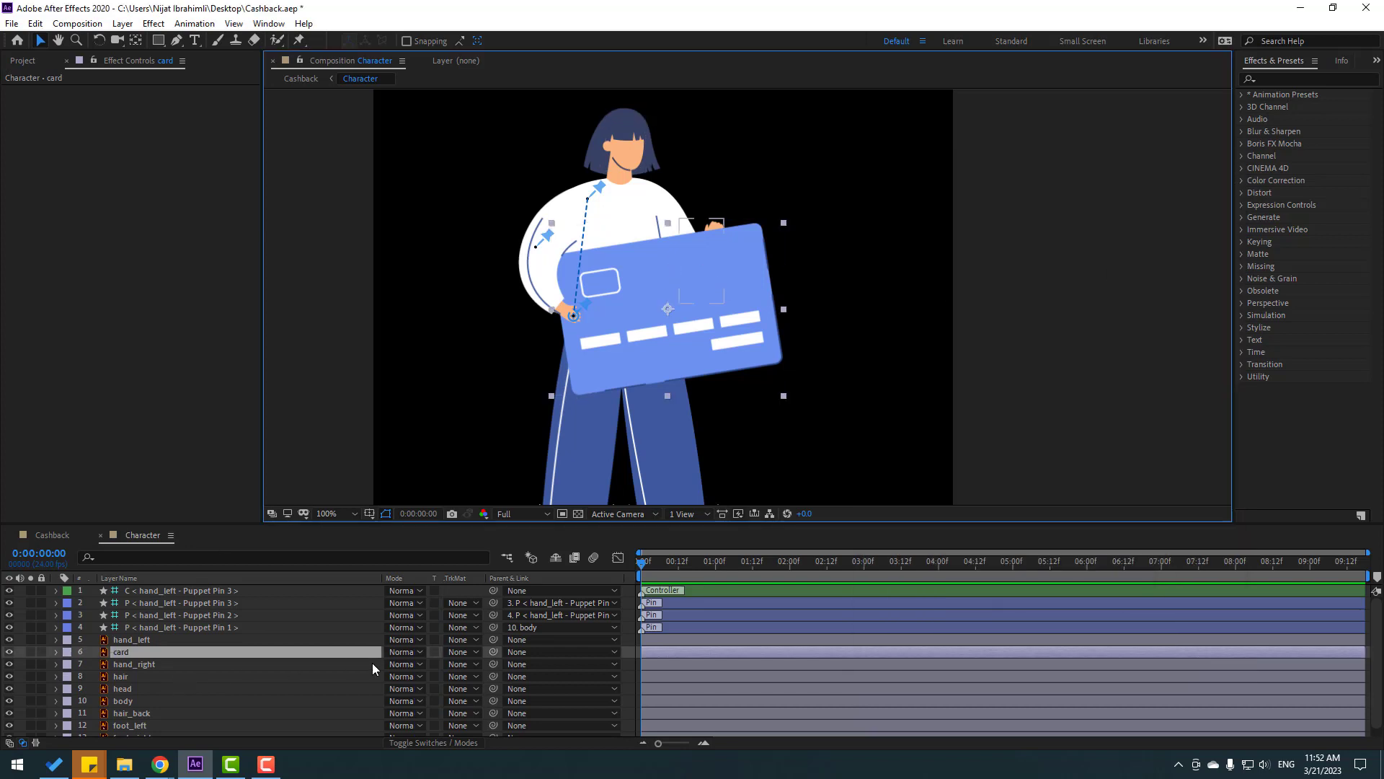
pyautogui.moveTo(496, 650); pyautogui.dragTo(162, 595)
pyautogui.click(174, 589)
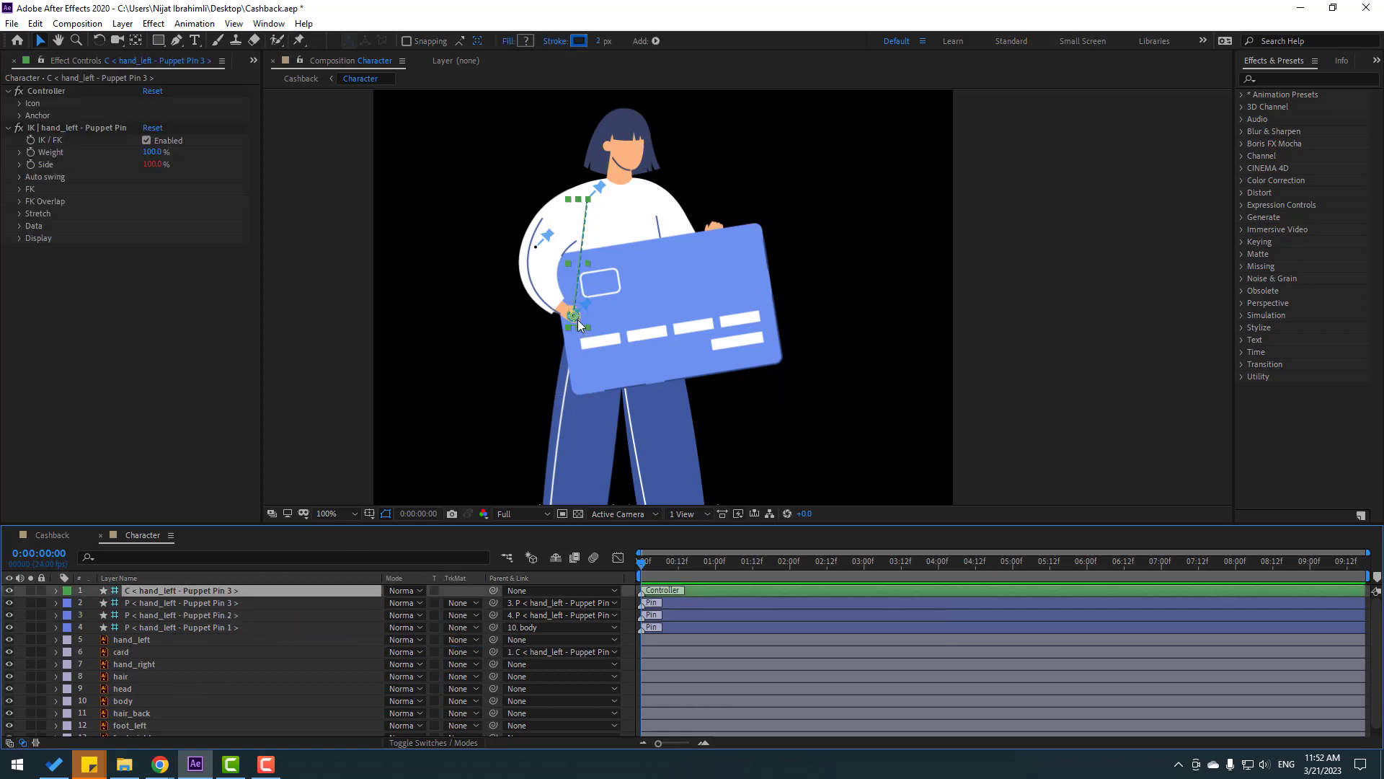
pyautogui.moveTo(577, 317)
pyautogui.mouseDown()
pyautogui.moveTo(544, 317)
pyautogui.moveTo(586, 337)
pyautogui.moveTo(574, 315)
pyautogui.mouseUp()
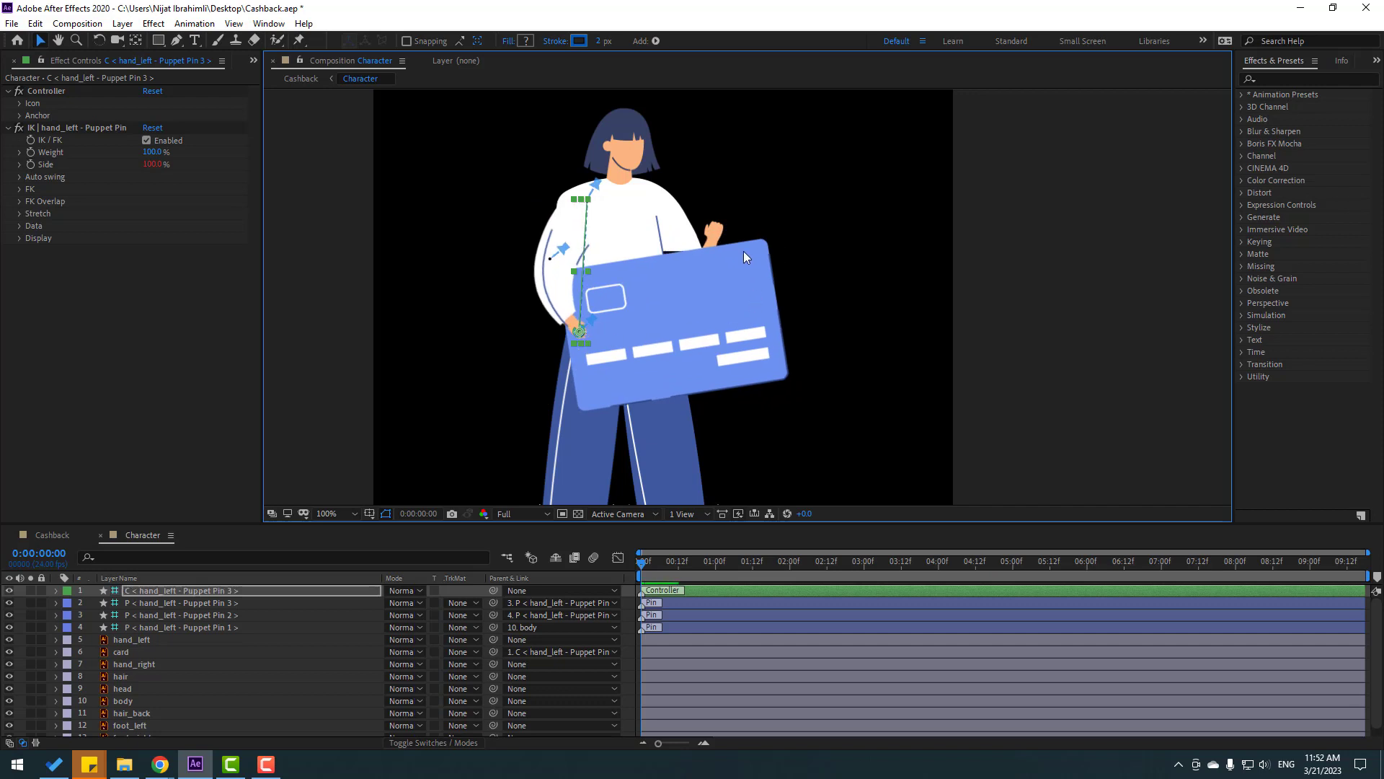
# - Parent the hand_right layer to card and test the rig by moving the hand_left controller
pyautogui.click(711, 220)
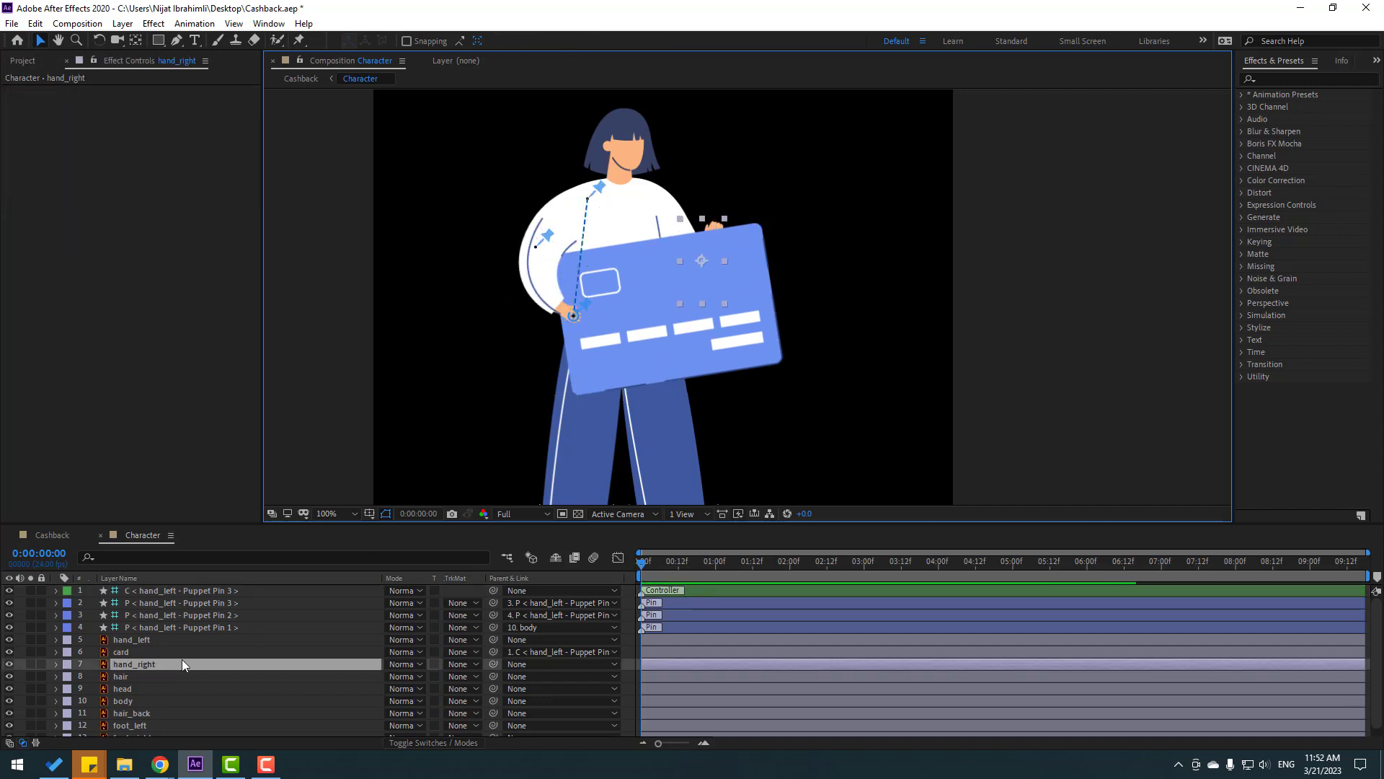
pyautogui.moveTo(493, 663); pyautogui.dragTo(113, 646)
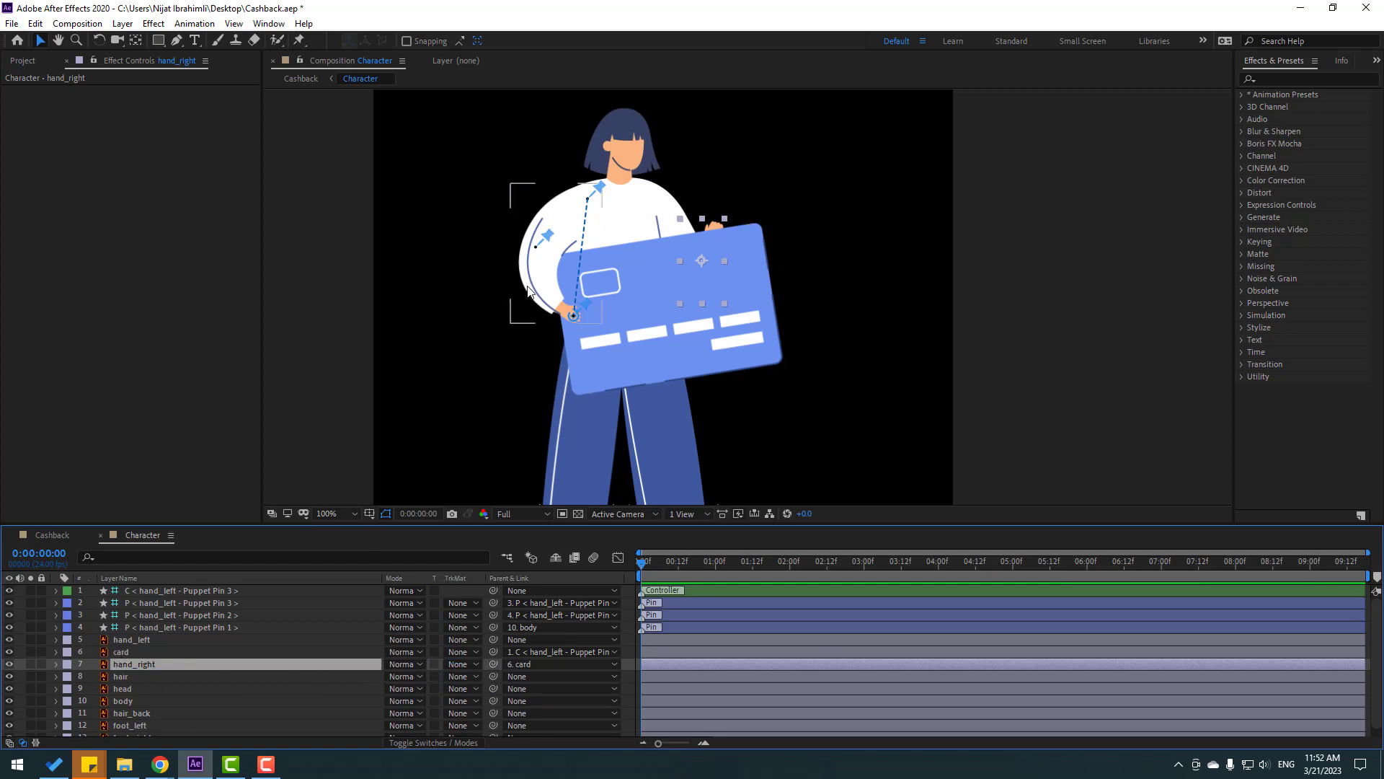
pyautogui.click(577, 330)
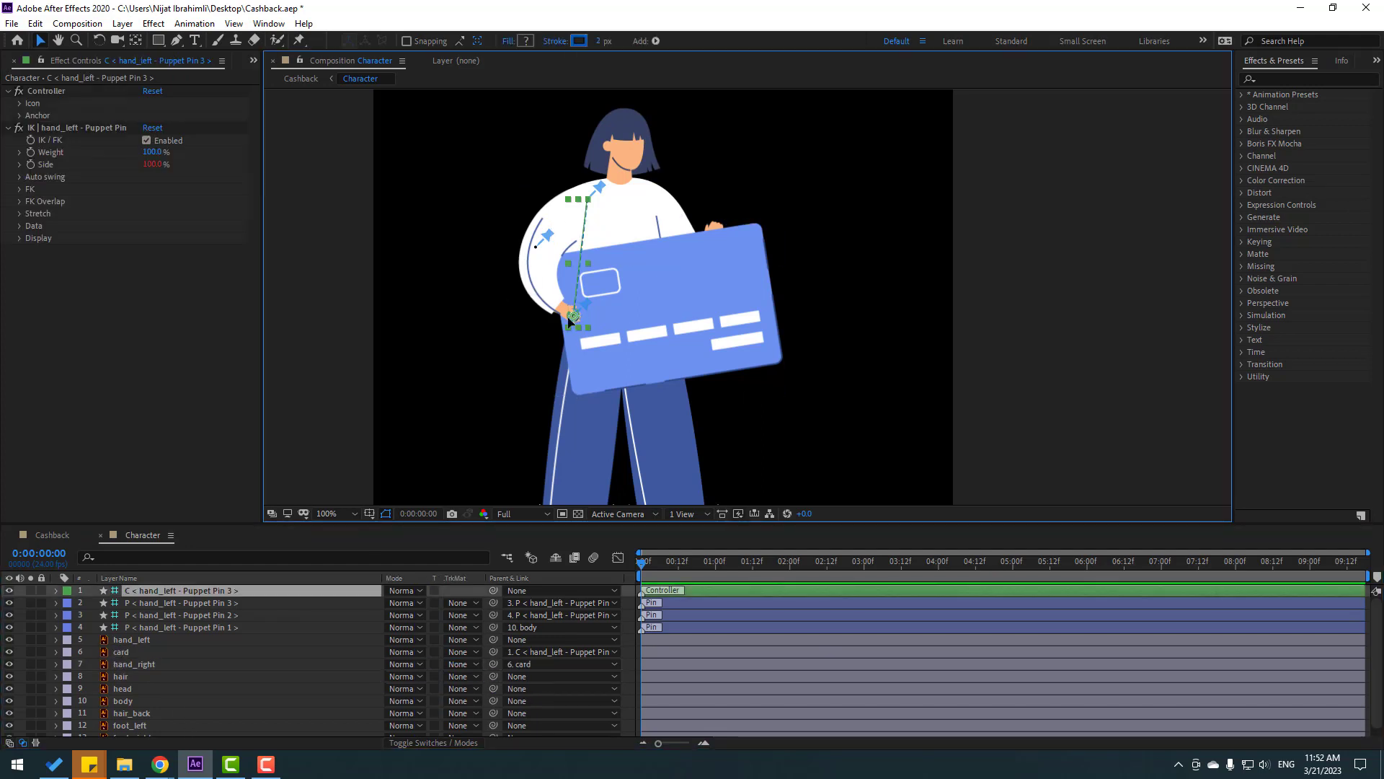
pyautogui.moveTo(569, 321)
pyautogui.mouseDown()
pyautogui.moveTo(531, 323)
pyautogui.moveTo(557, 319)
pyautogui.mouseUp()
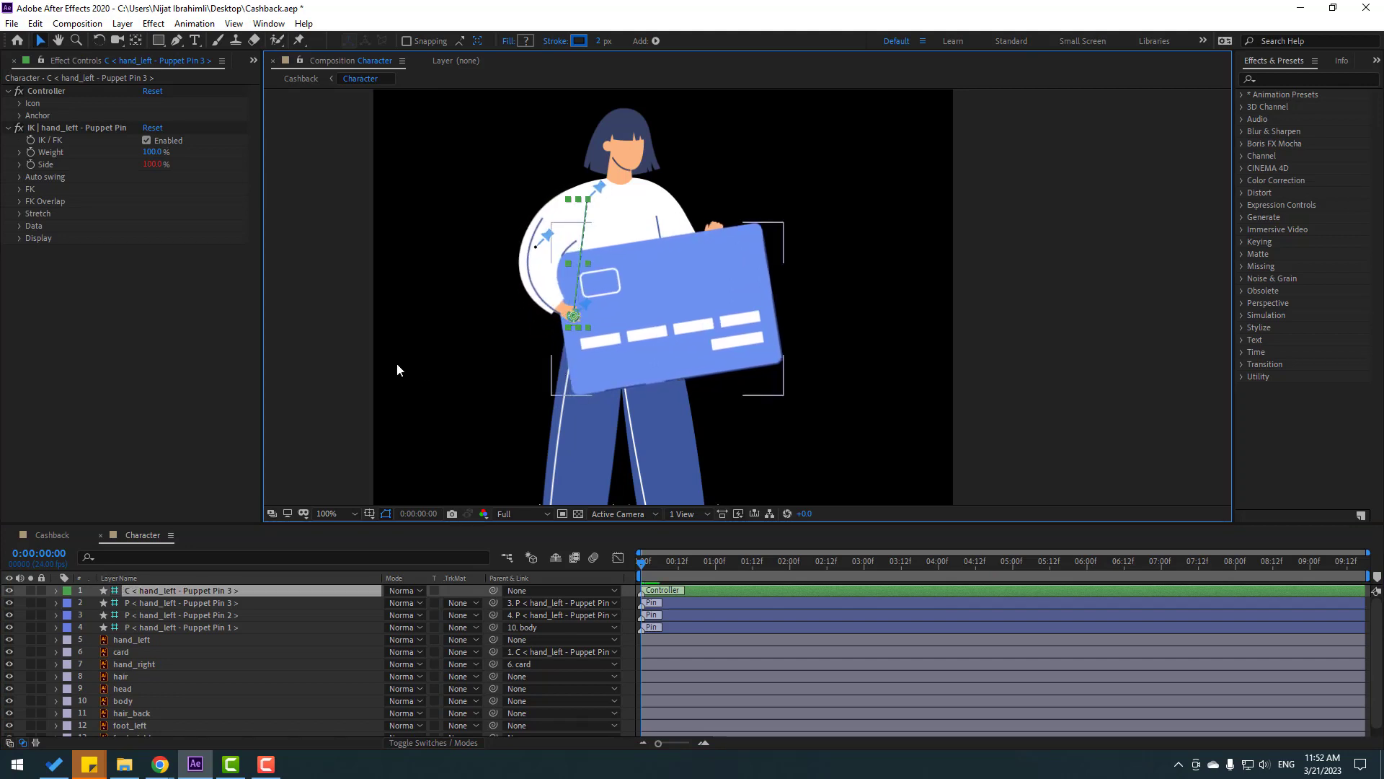
# - Hide the three hand_left pin layers in the composition, mark them shy, and hide shy layers in the timeline
pyautogui.click(193, 627)
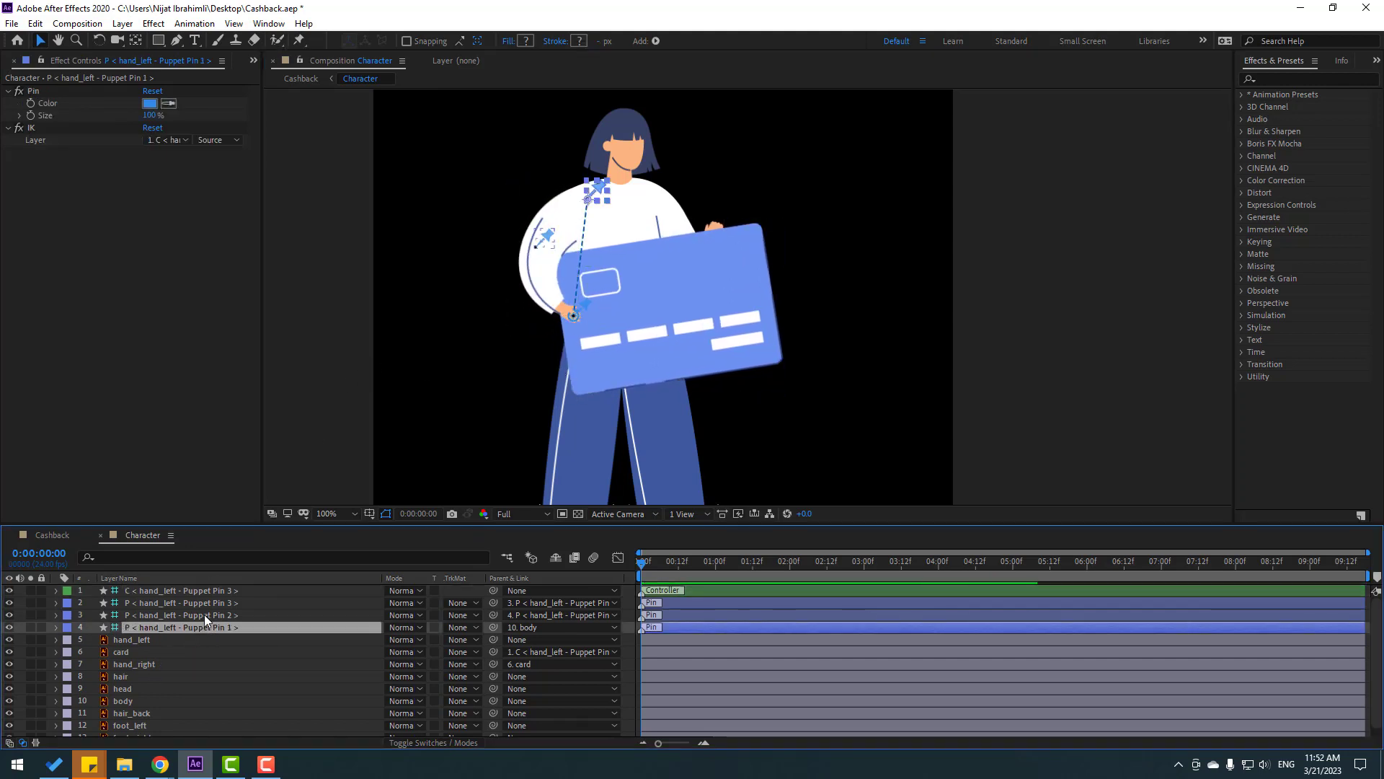
pyautogui.keyDown('shift'); pyautogui.click(205, 614); pyautogui.keyUp('shift')
pyautogui.keyDown('shift'); pyautogui.click(205, 608); pyautogui.keyUp('shift')
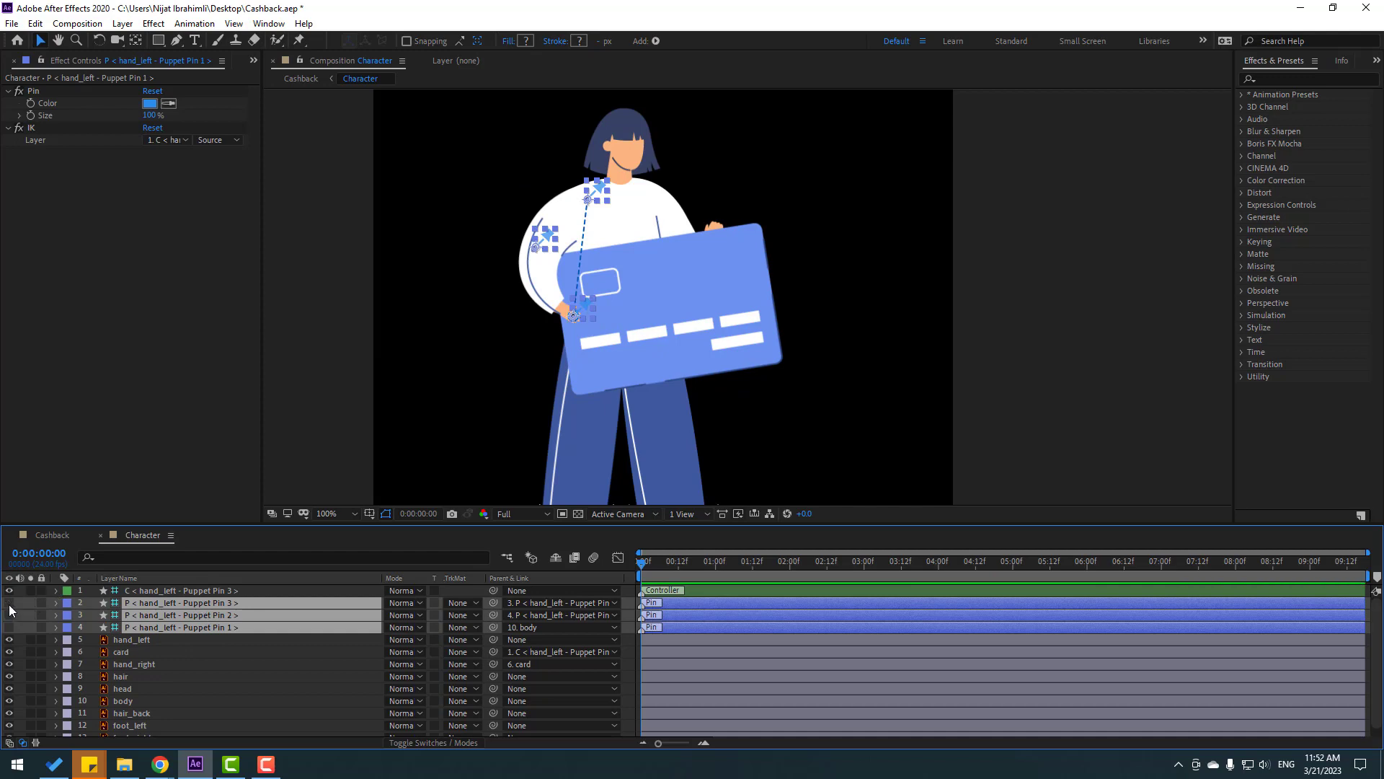
pyautogui.click(422, 744)
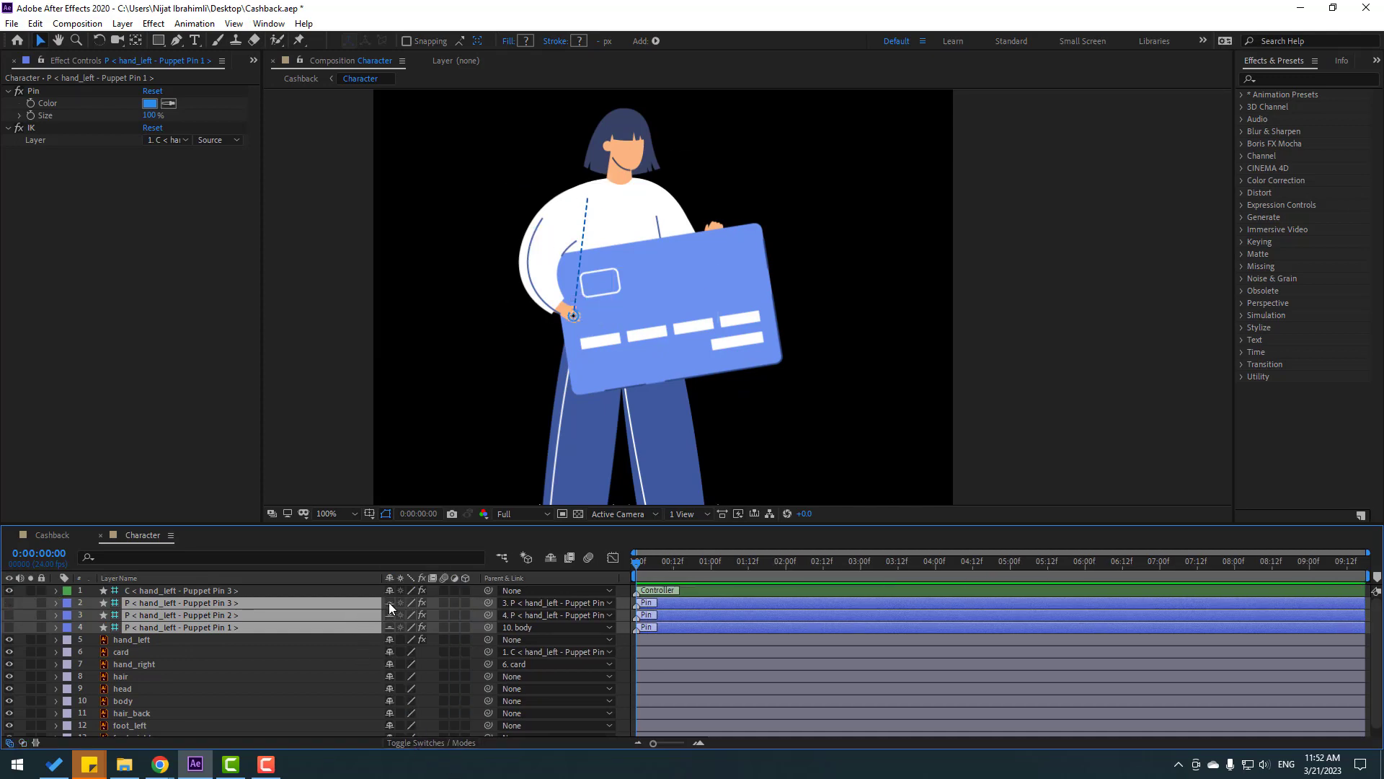
pyautogui.click(548, 558)
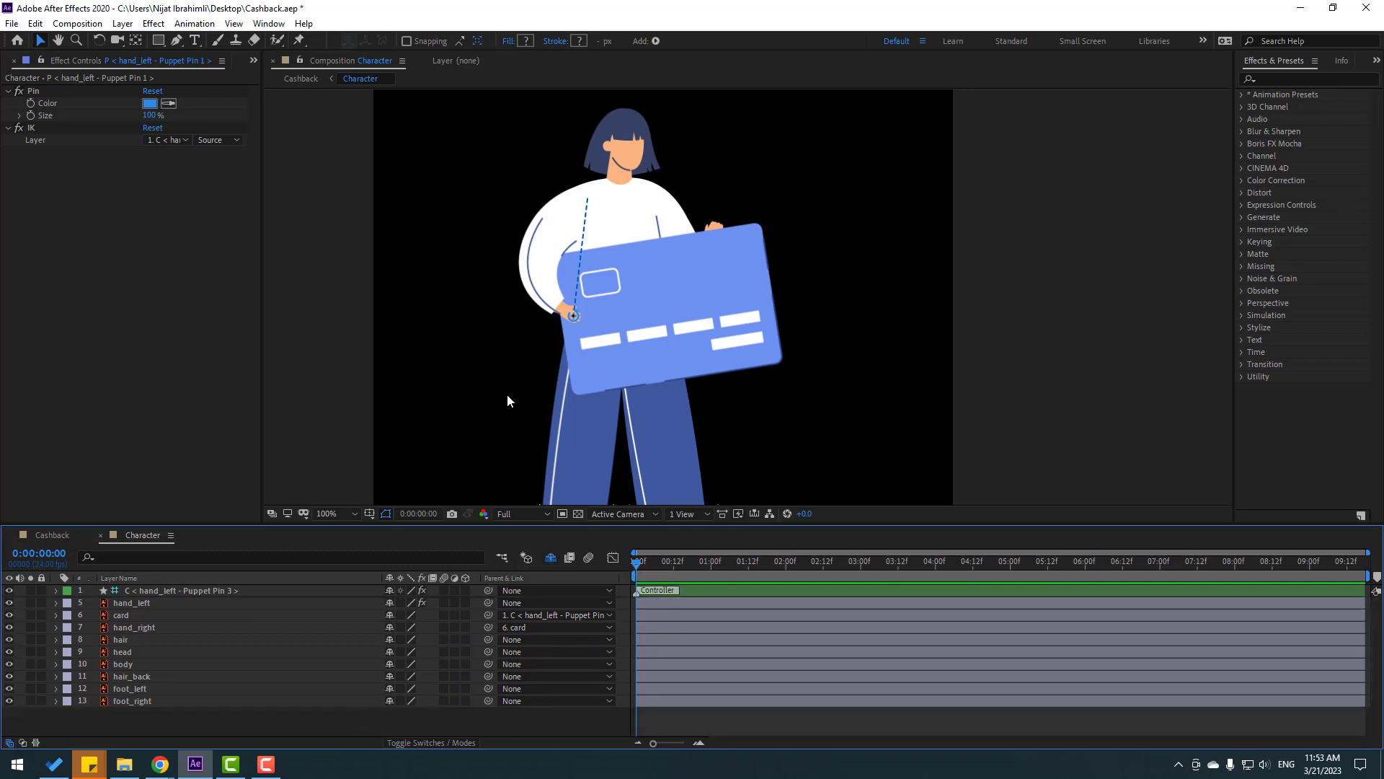
# - Increase the icon size of the hand_left controller and check the enlarged icon up close
pyautogui.click(574, 315)
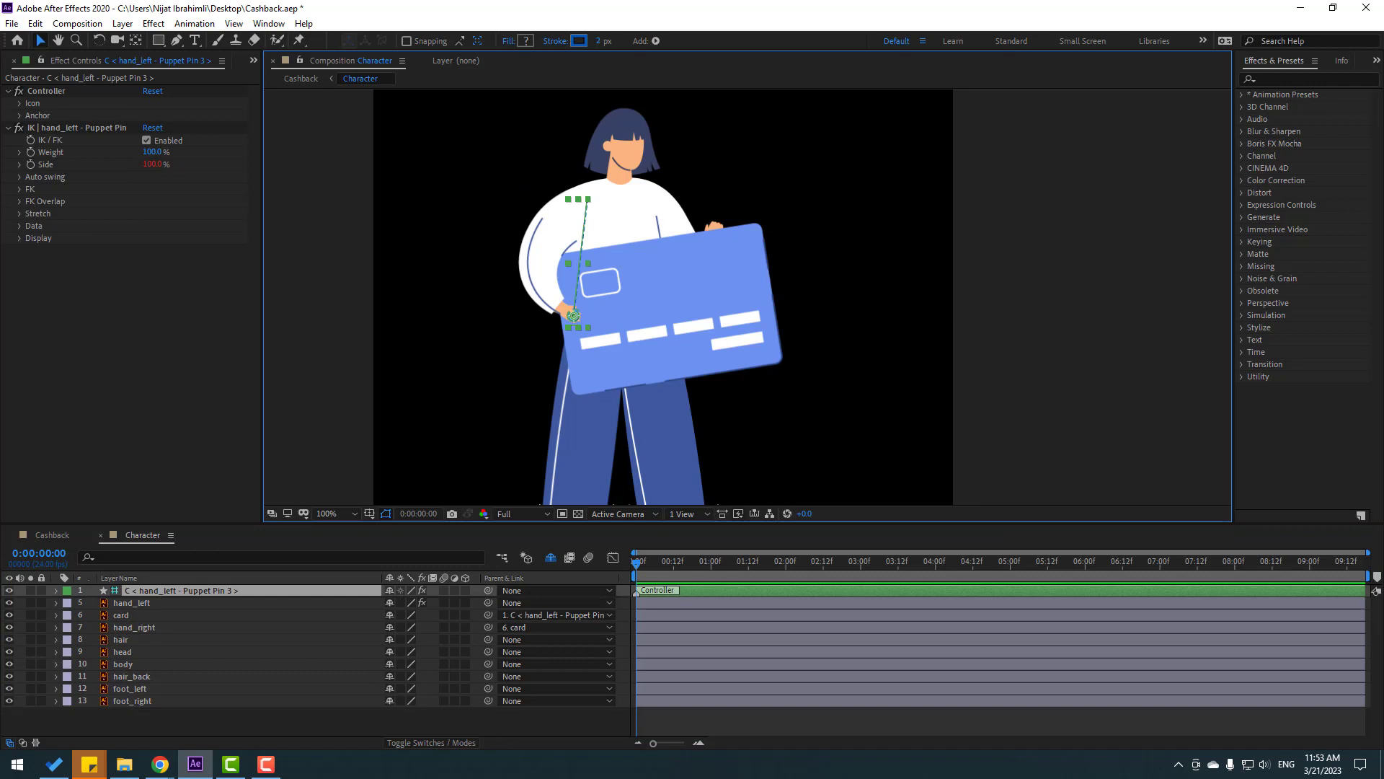
pyautogui.press('F10')
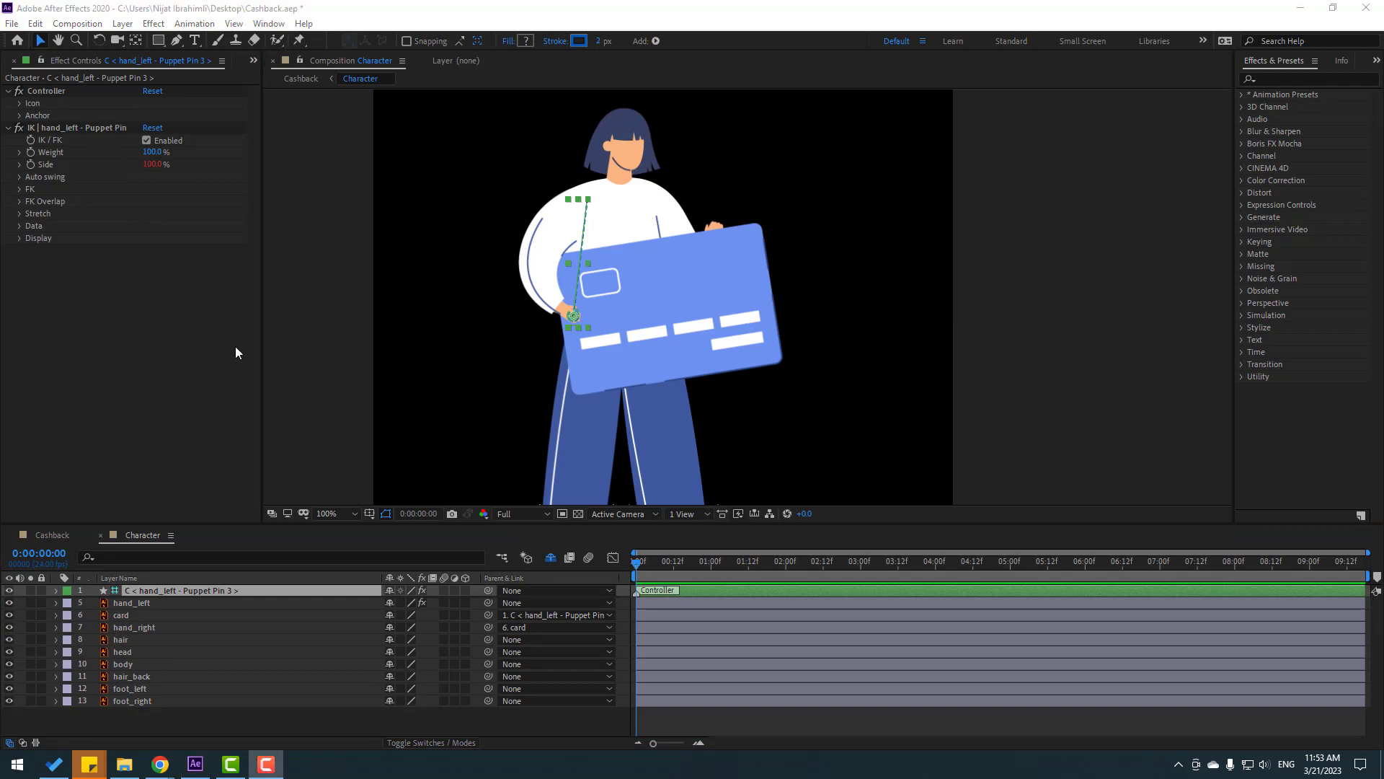
pyautogui.click(19, 103)
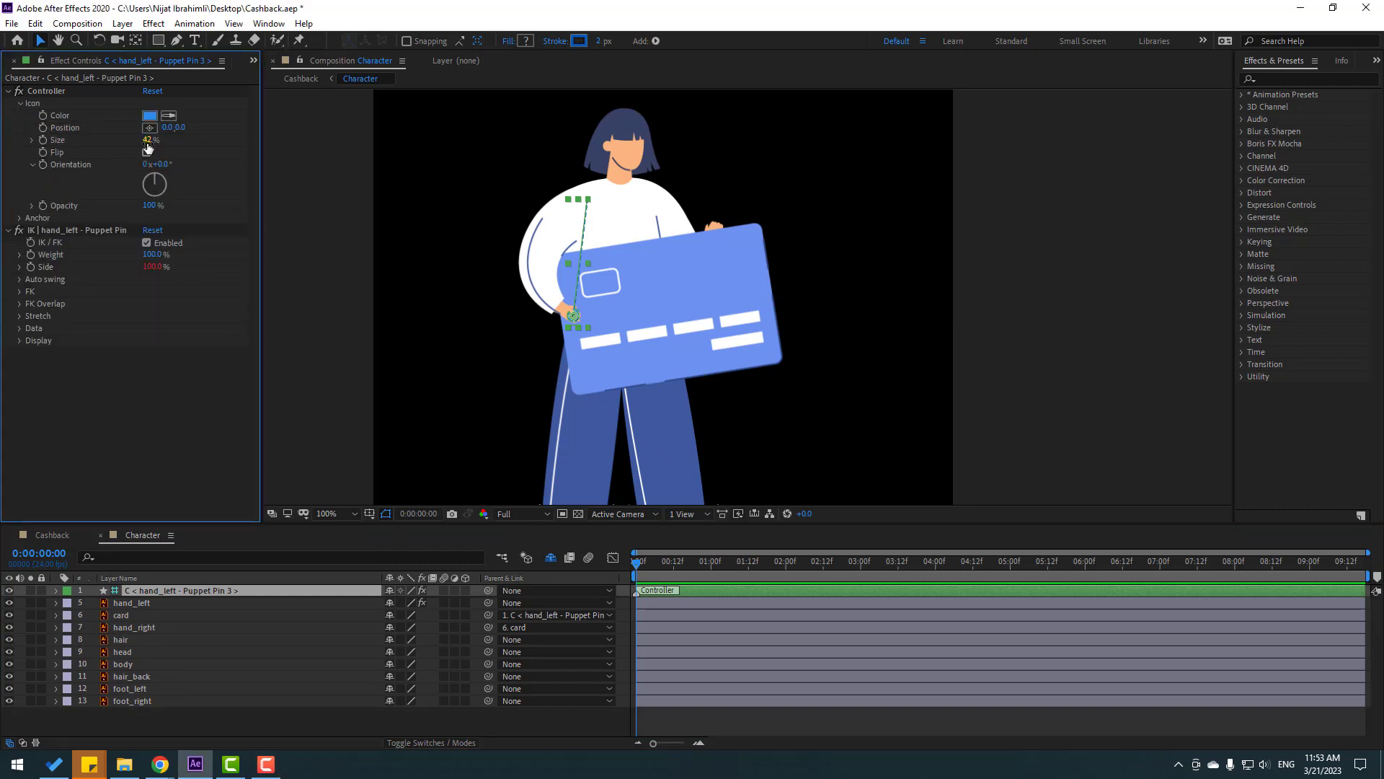
pyautogui.moveTo(148, 148); pyautogui.dragTo(165, 141)
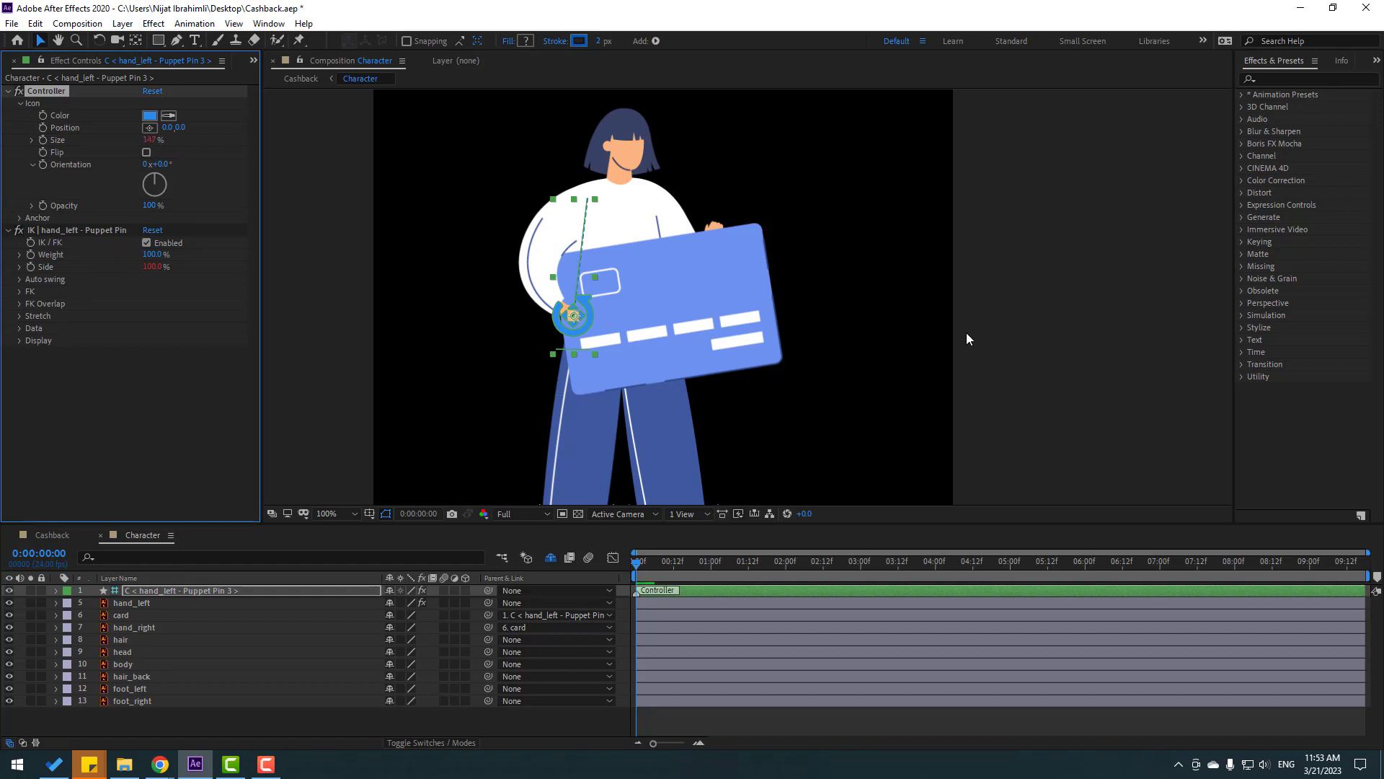
pyautogui.click(1002, 327)
pyautogui.click(585, 329)
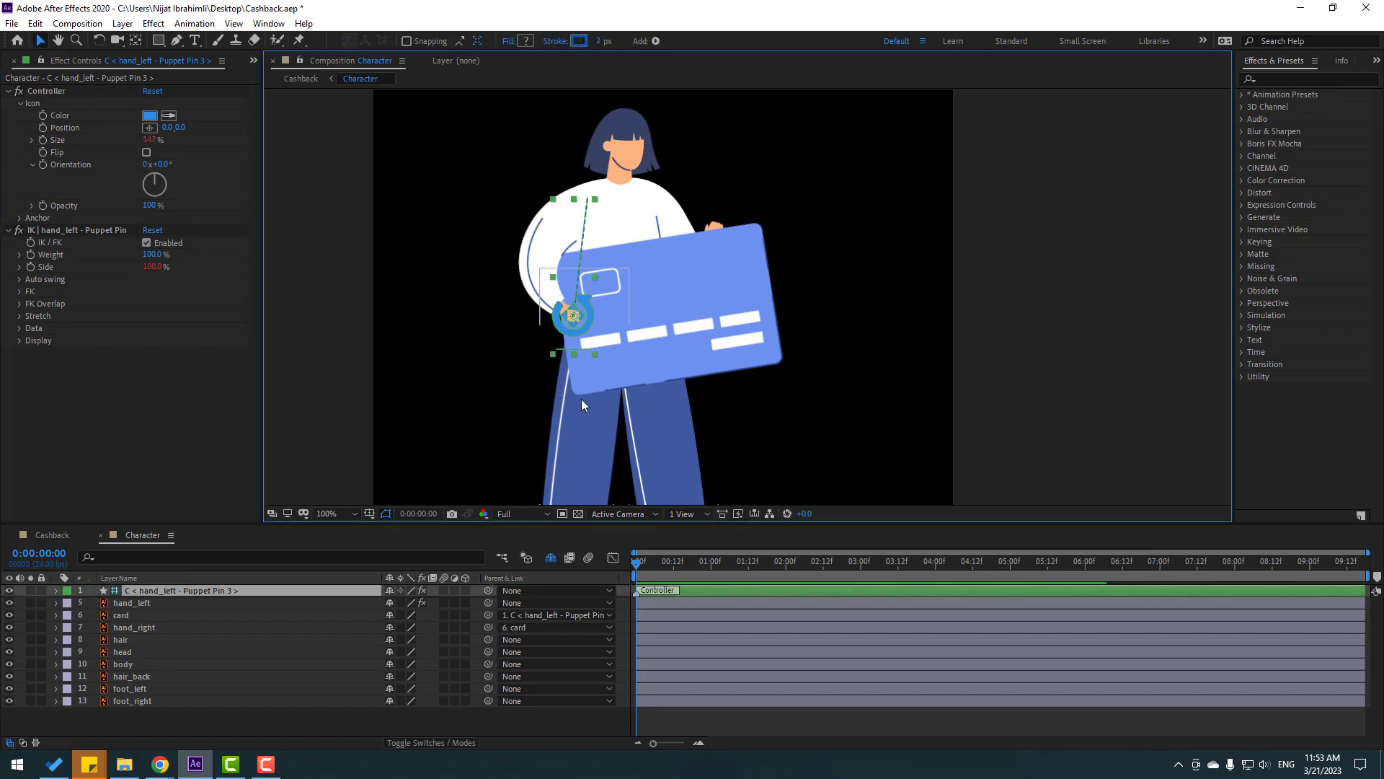
pyautogui.press('.')
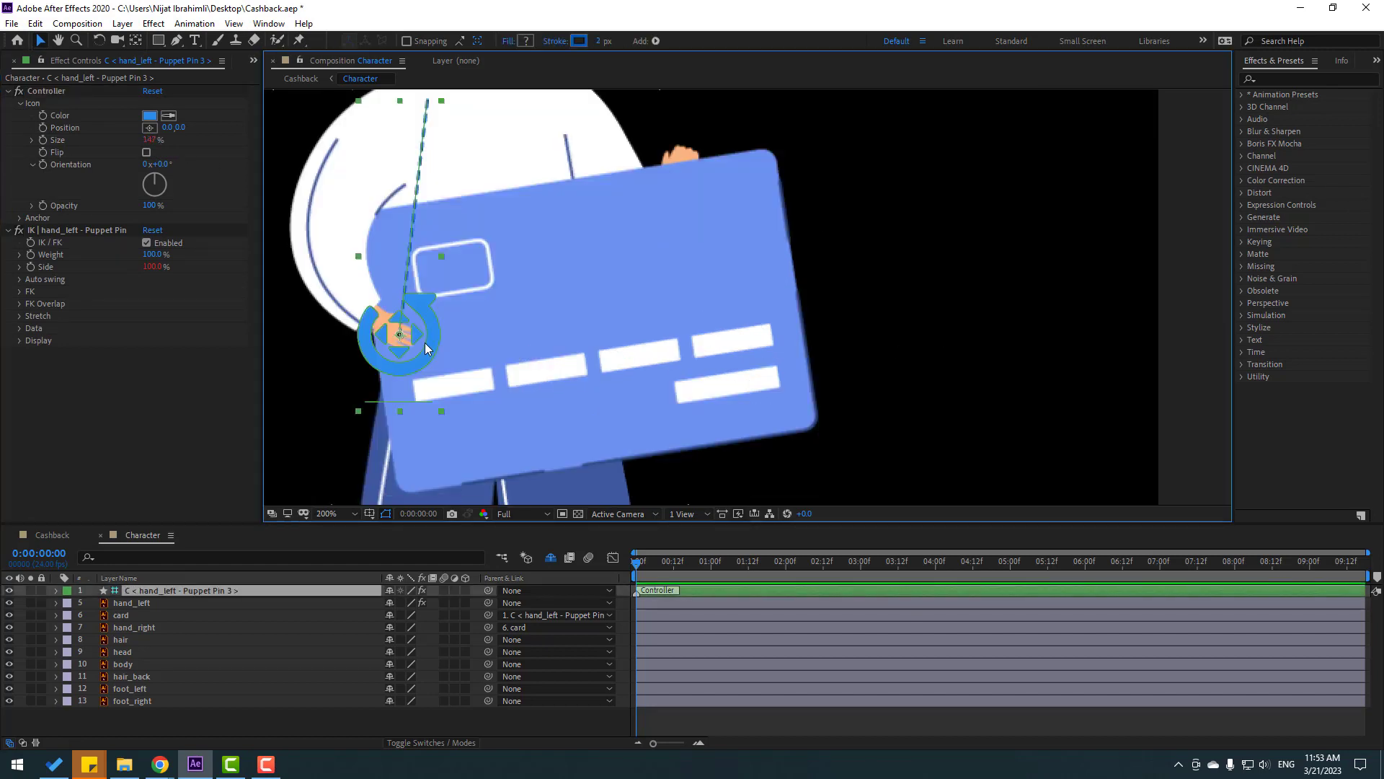
pyautogui.press(',')
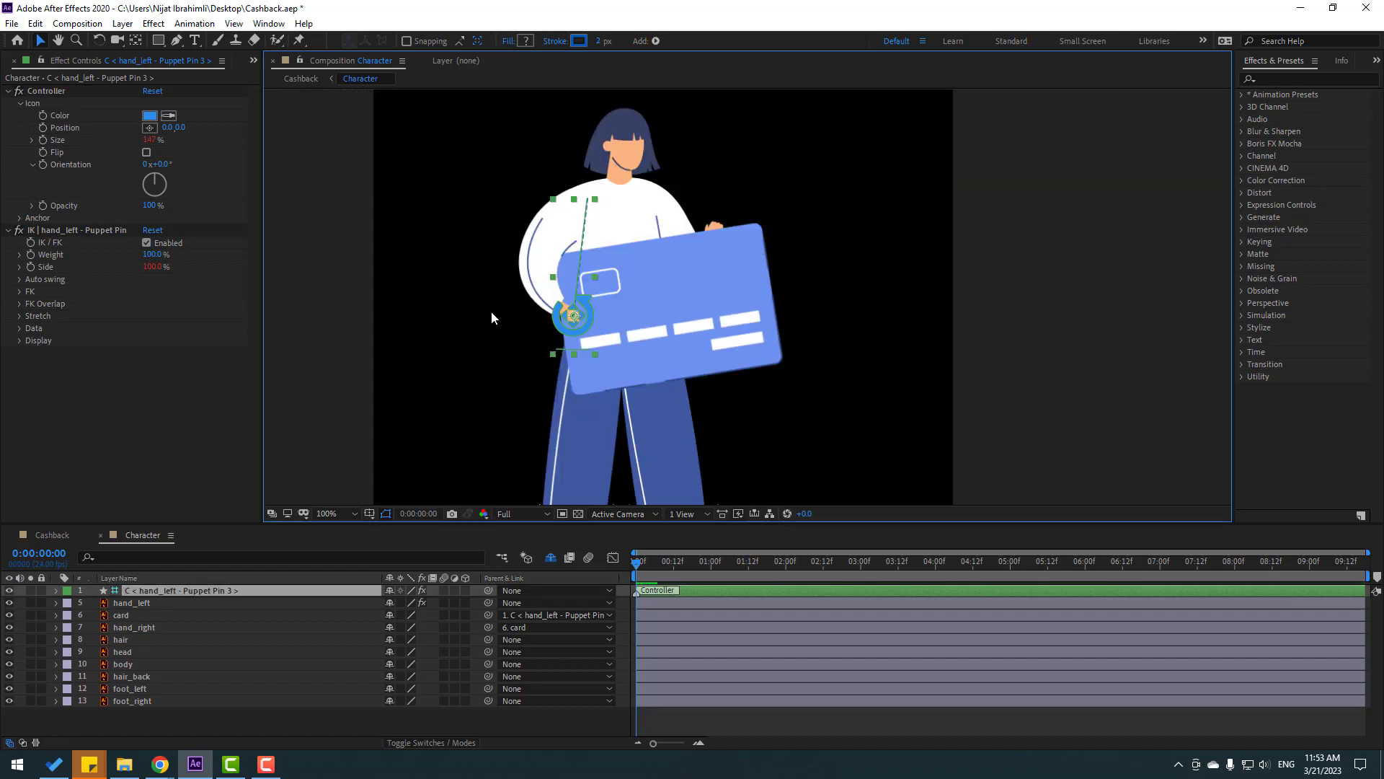
# - Parent the head layer to the body layer
pyautogui.click(124, 653)
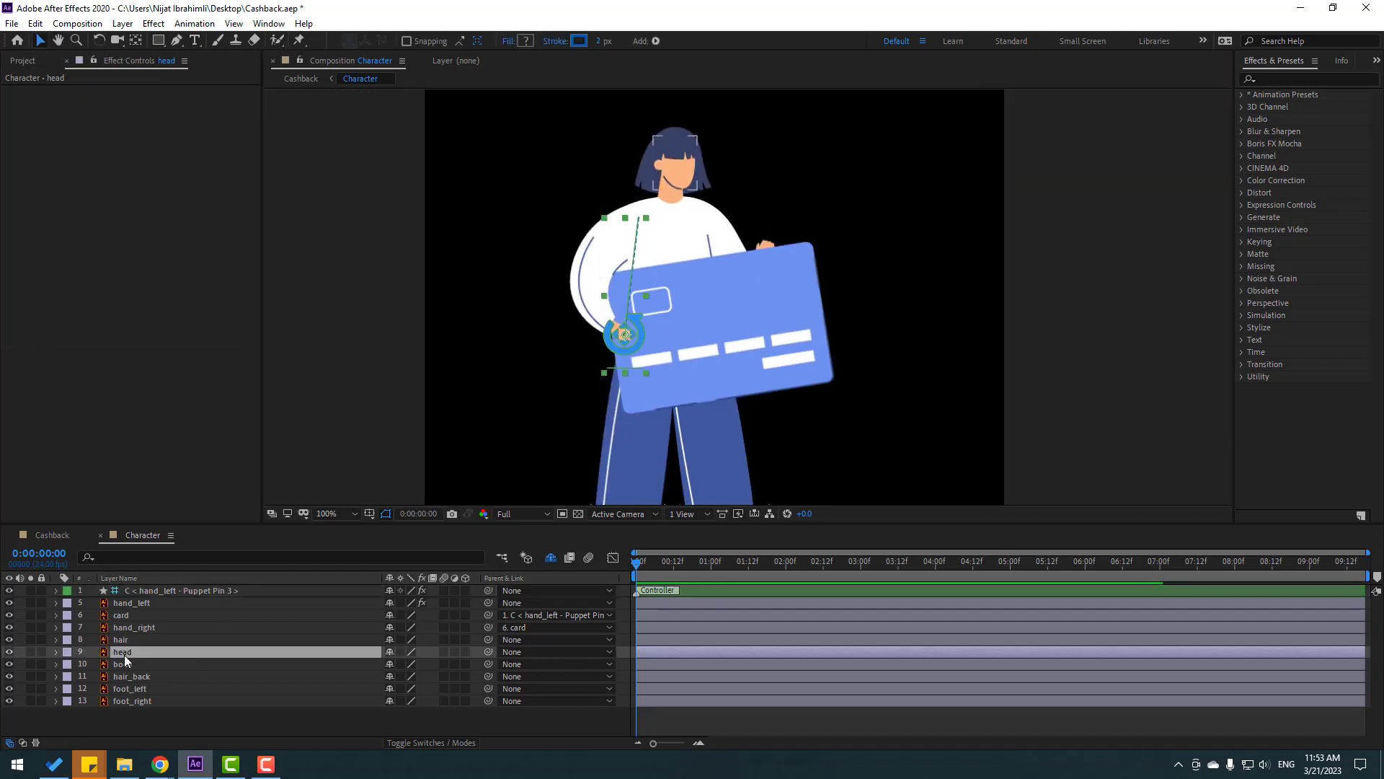
pyautogui.moveTo(488, 651); pyautogui.dragTo(146, 660)
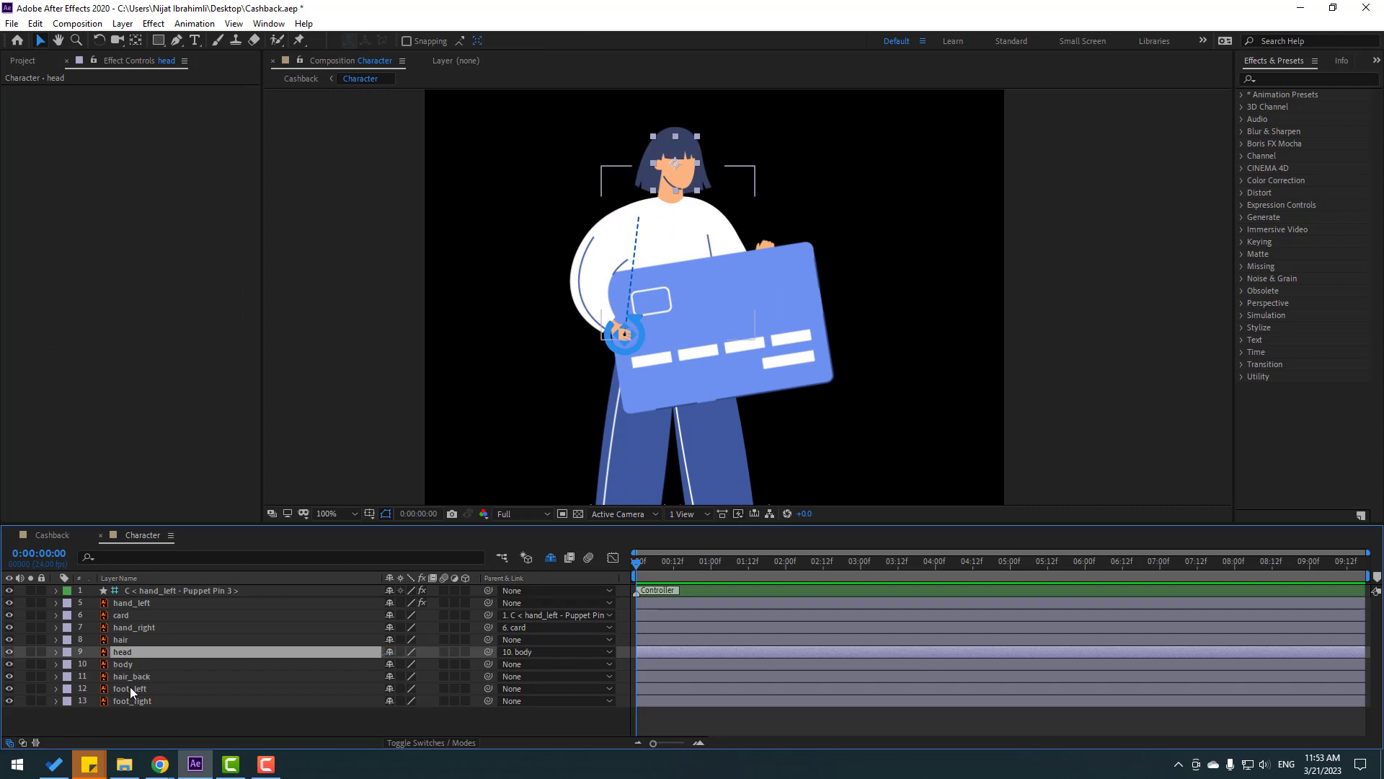
# - Parent the hair and hair_back layers to the head layer
pyautogui.click(120, 643)
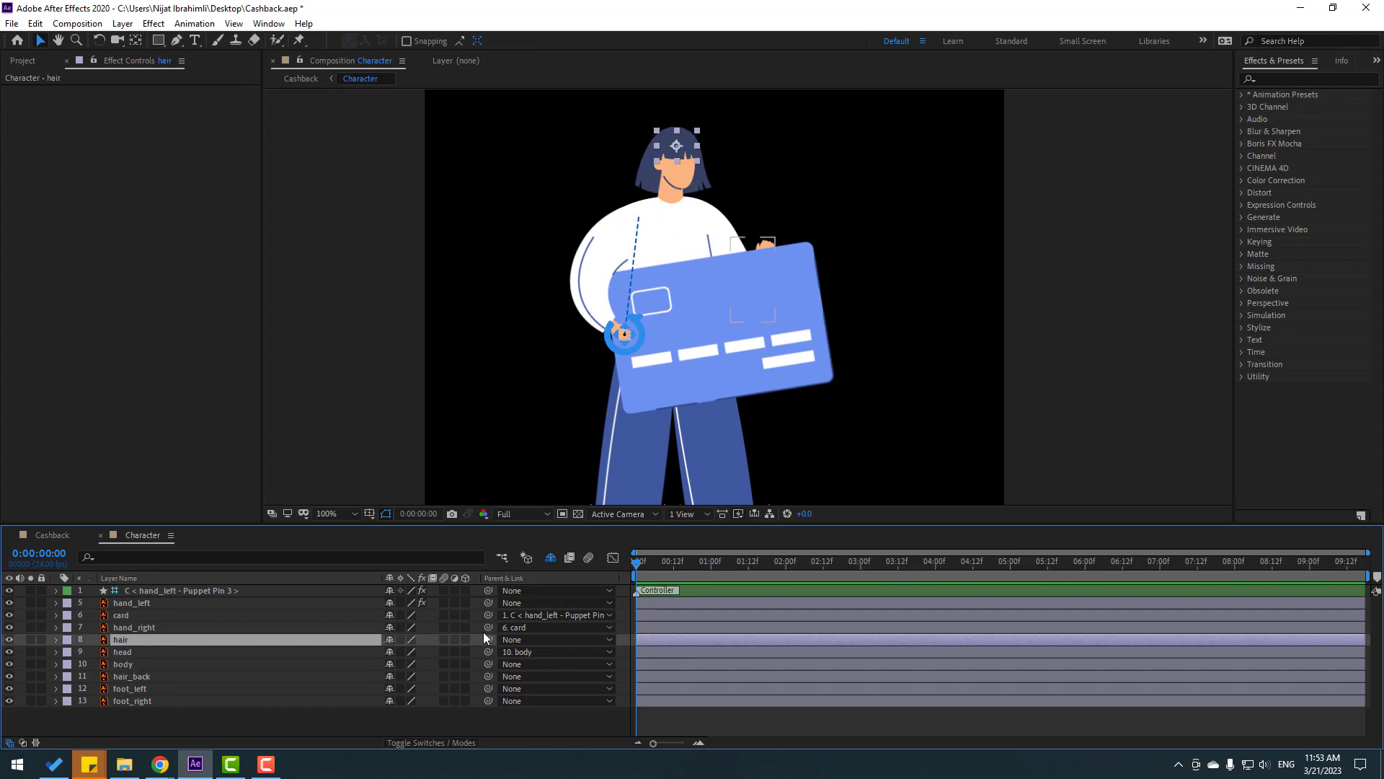
pyautogui.moveTo(488, 638); pyautogui.dragTo(126, 652)
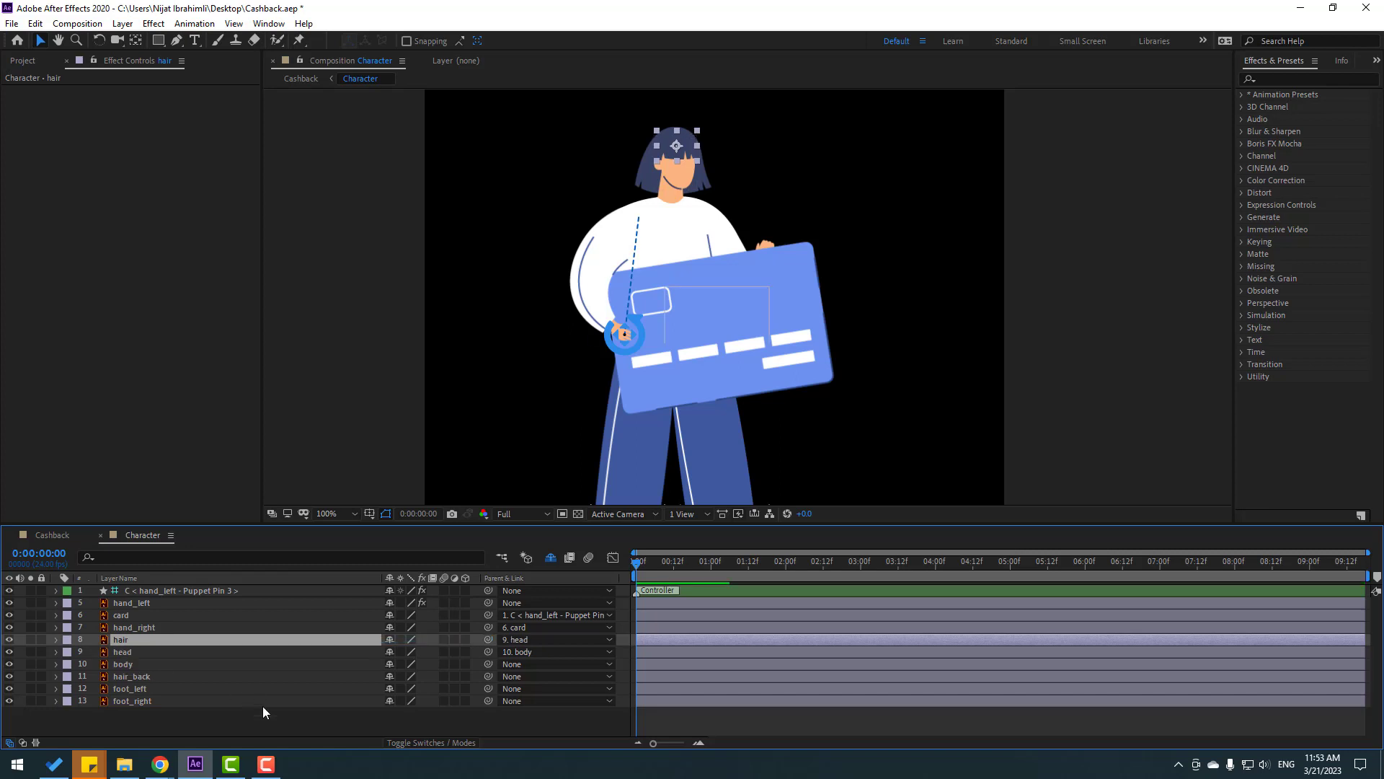
pyautogui.click(141, 678)
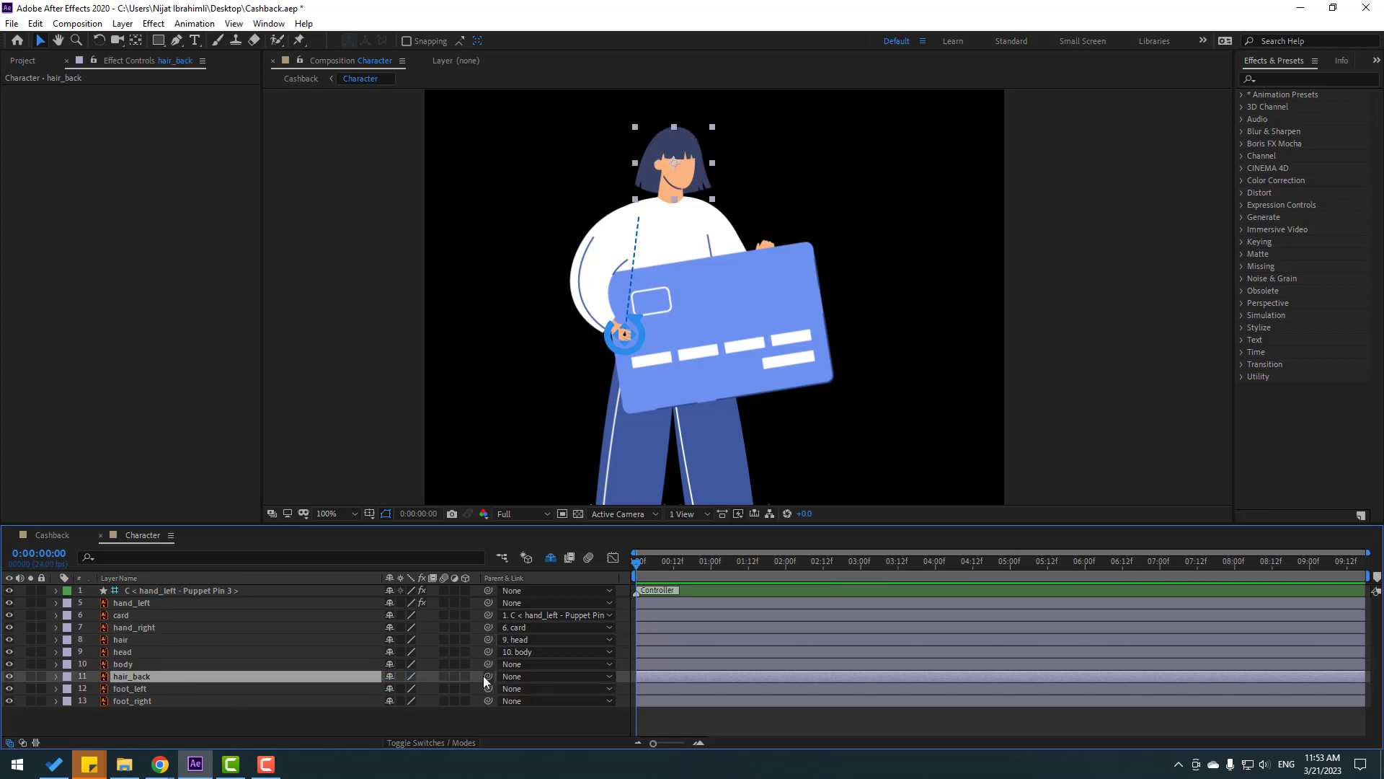
pyautogui.moveTo(488, 676); pyautogui.dragTo(124, 652)
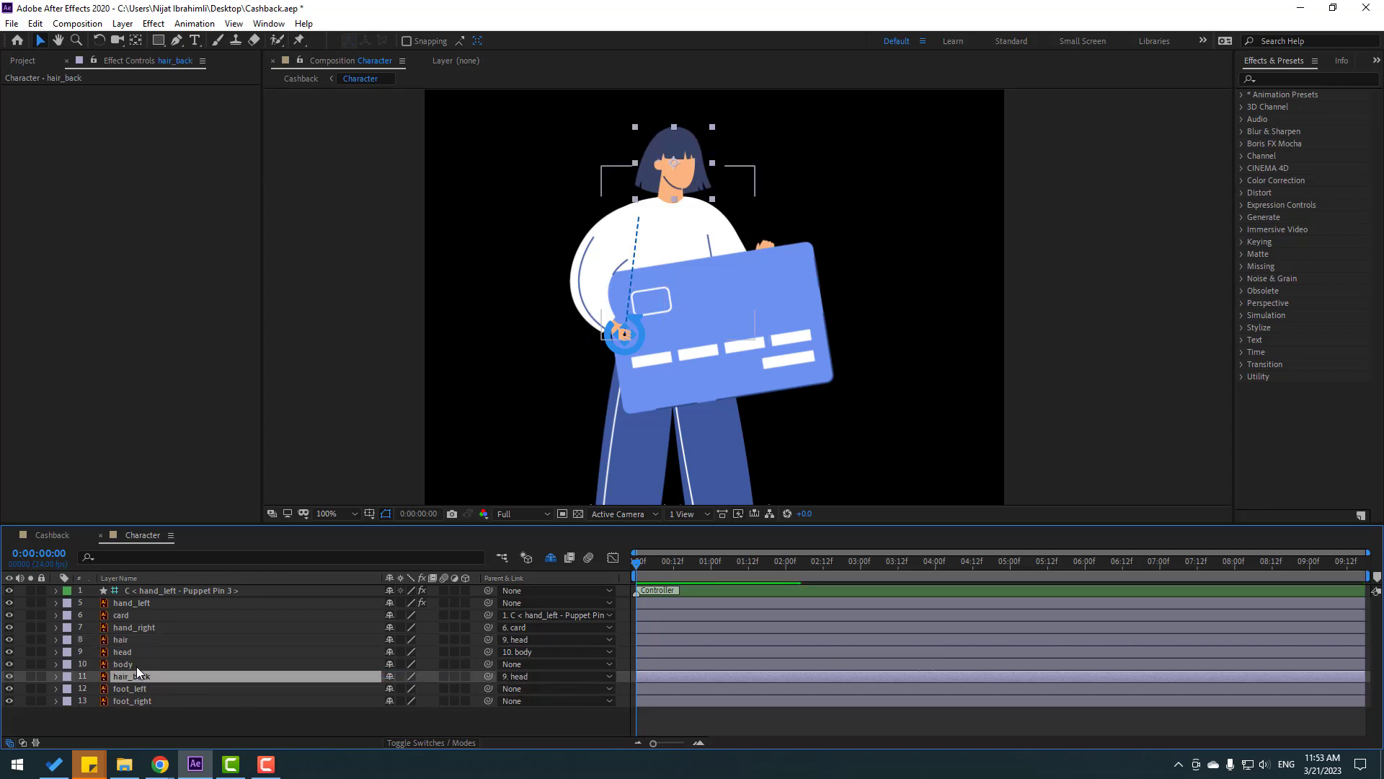
# - Isolate the head layer on a transparent background and move its anchor point down to the lower jaw, then show all layers again
pyautogui.click(124, 652)
pyautogui.click(31, 652)
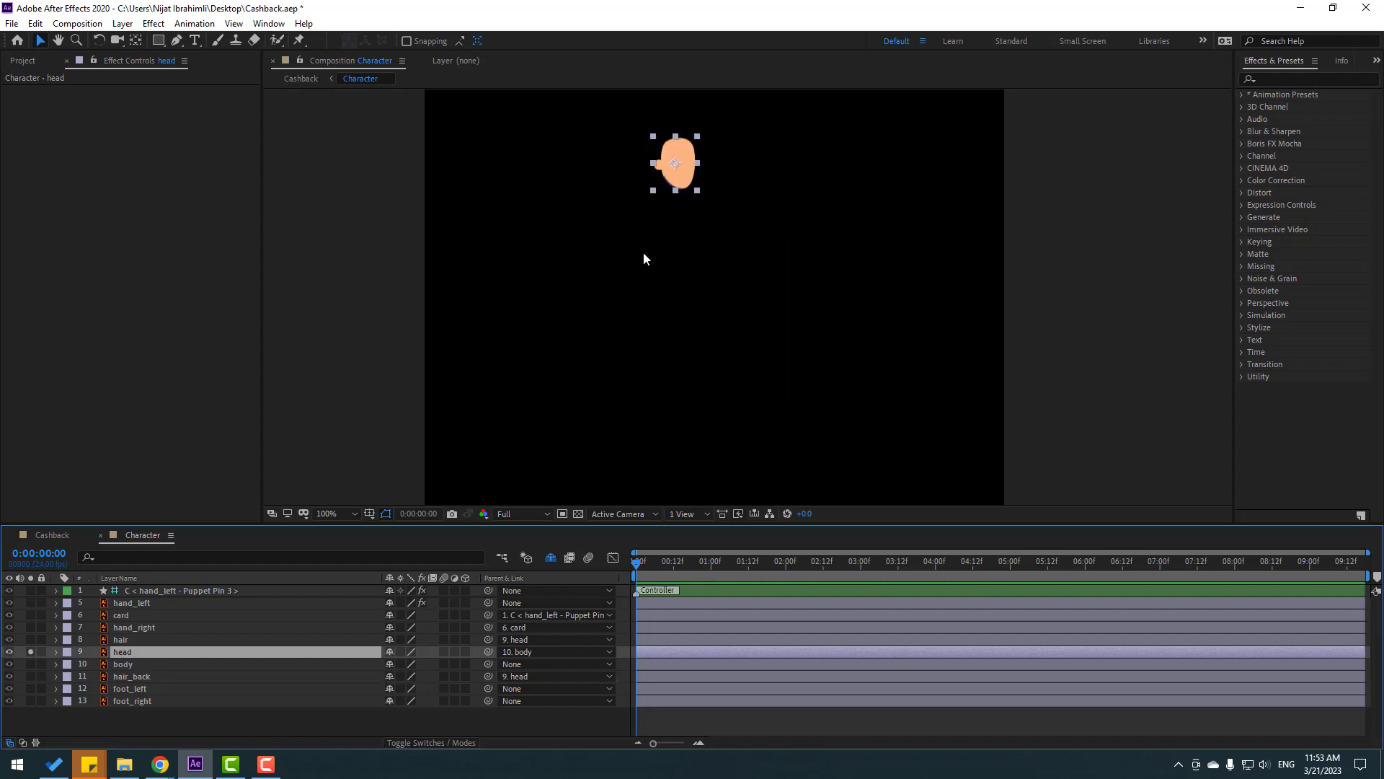
pyautogui.scroll(1, 644, 252)
pyautogui.moveTo(607, 123); pyautogui.dragTo(708, 393)
pyautogui.scroll(1, 686, 361)
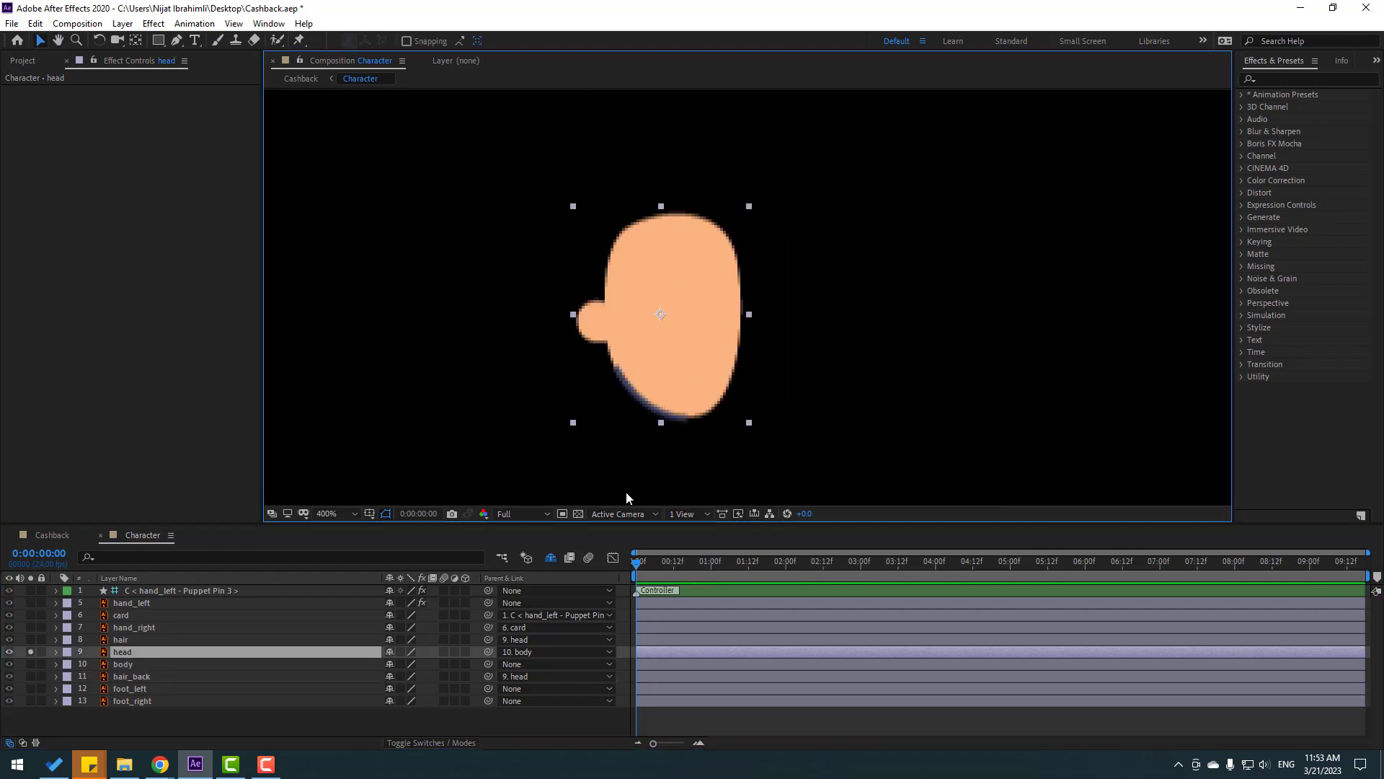
pyautogui.click(577, 513)
pyautogui.moveTo(716, 413); pyautogui.dragTo(665, 364)
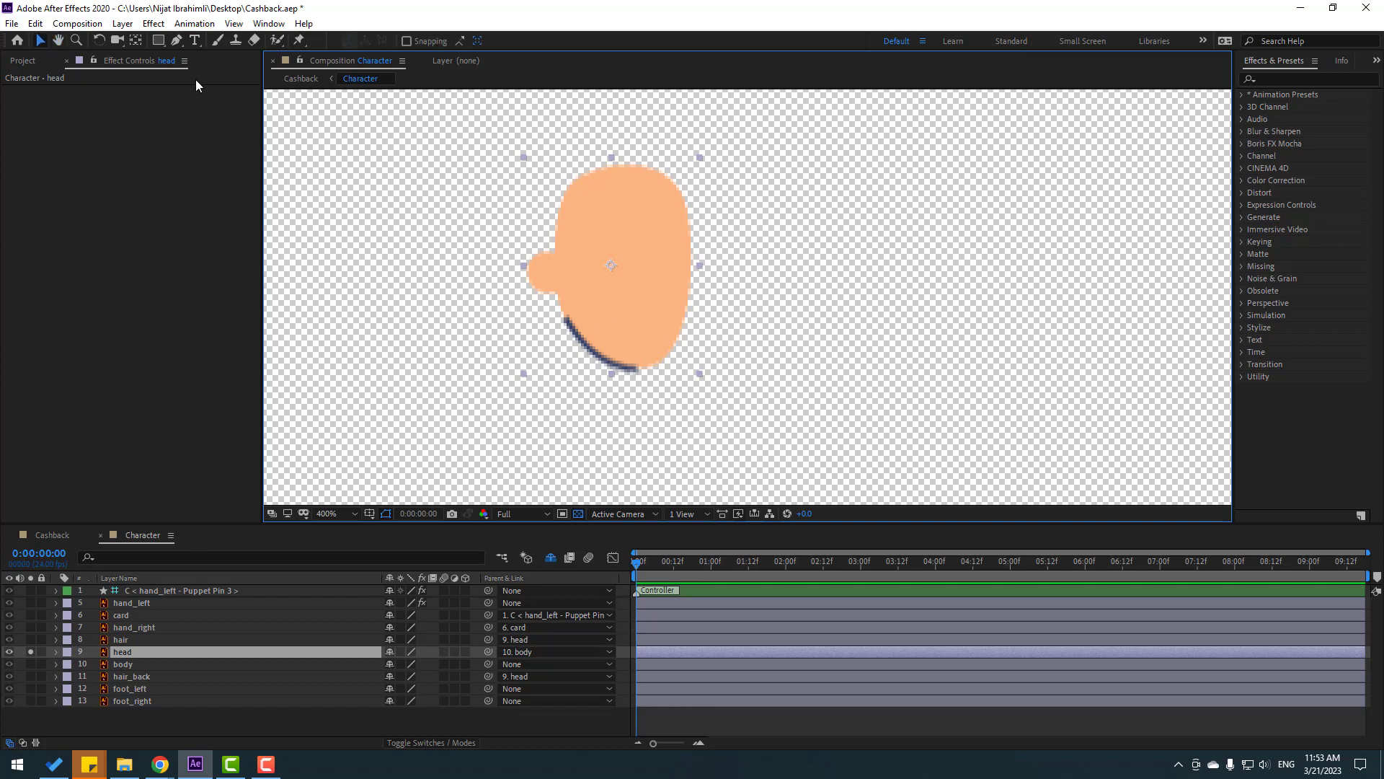
pyautogui.click(135, 41)
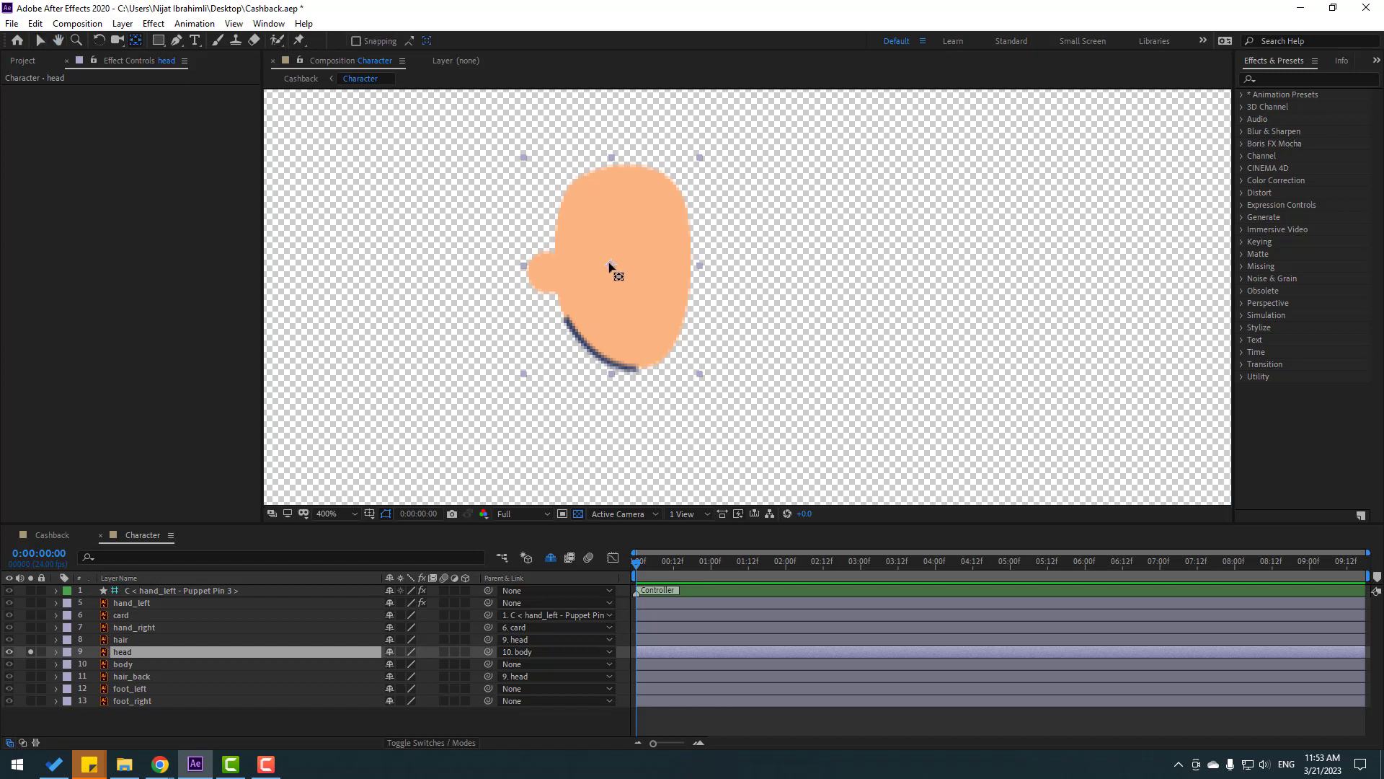
pyautogui.moveTo(609, 267); pyautogui.dragTo(582, 339)
pyautogui.click(29, 652)
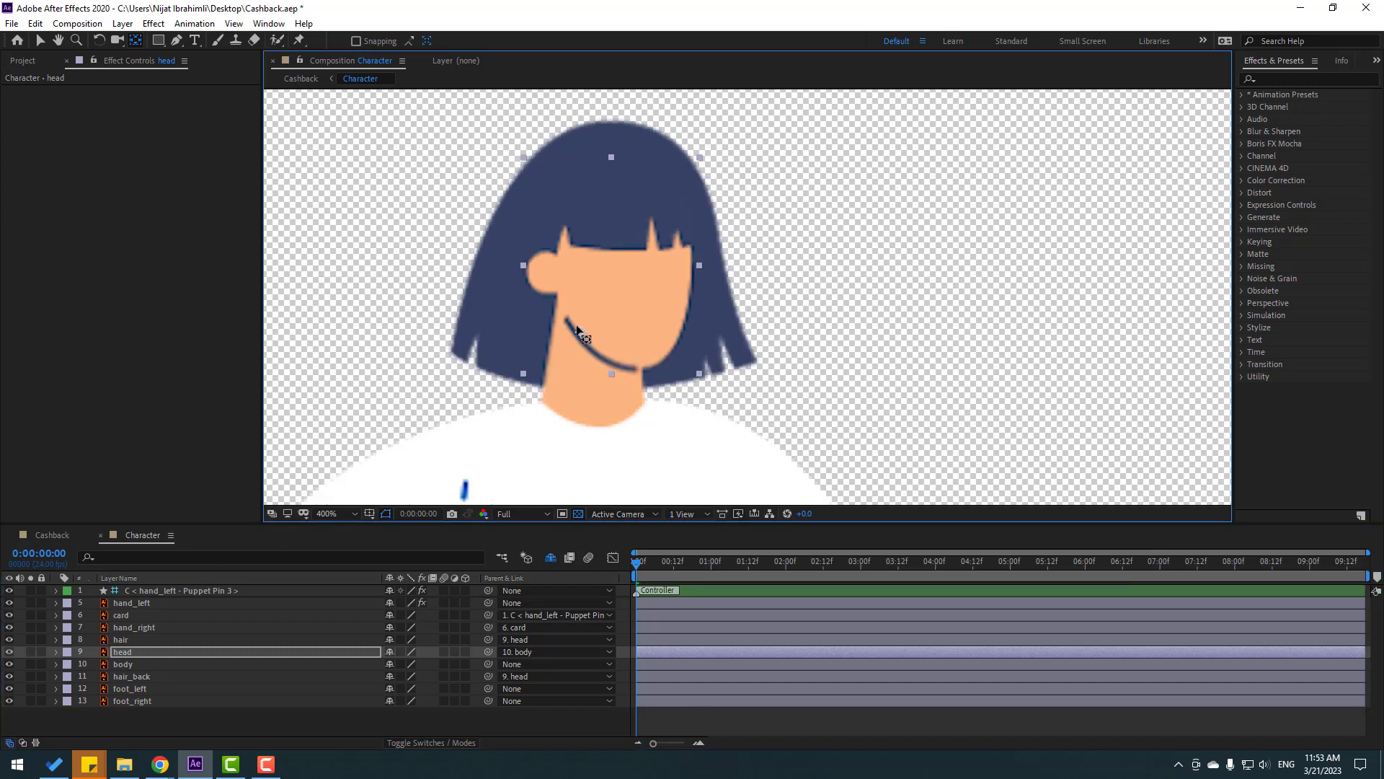
# - Try rotating the head slightly around its new anchor point, then undo the rotation
pyautogui.click(121, 652)
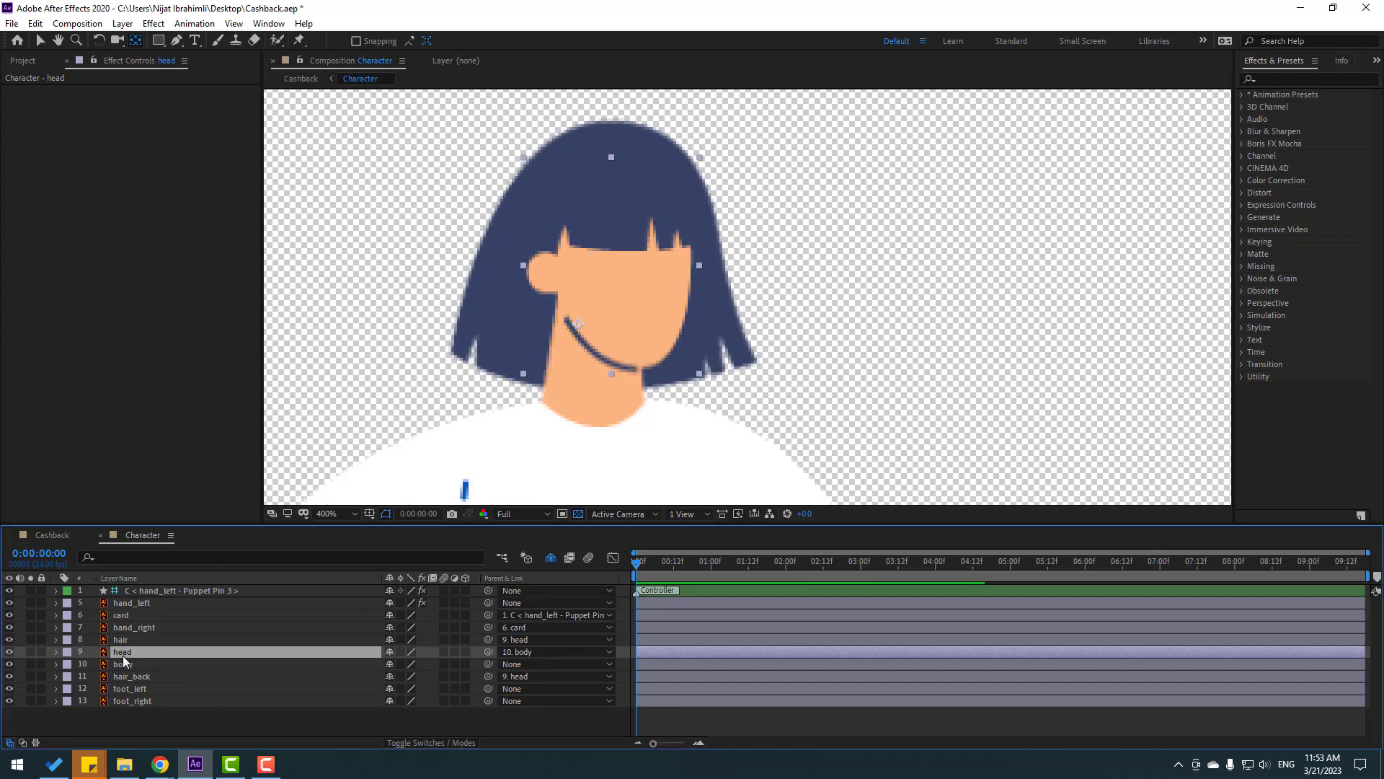
pyautogui.press('r')
pyautogui.moveTo(404, 663); pyautogui.dragTo(397, 663)
pyautogui.hotkey('ctrl', 'z')
pyautogui.click(57, 652)
# - Isolate the body layer, move its anchor point down to the waist at the shirt's lower edge, and restore the other layers
pyautogui.scroll(-2, 656, 315)
pyautogui.moveTo(690, 370); pyautogui.dragTo(631, 298)
pyautogui.click(127, 664)
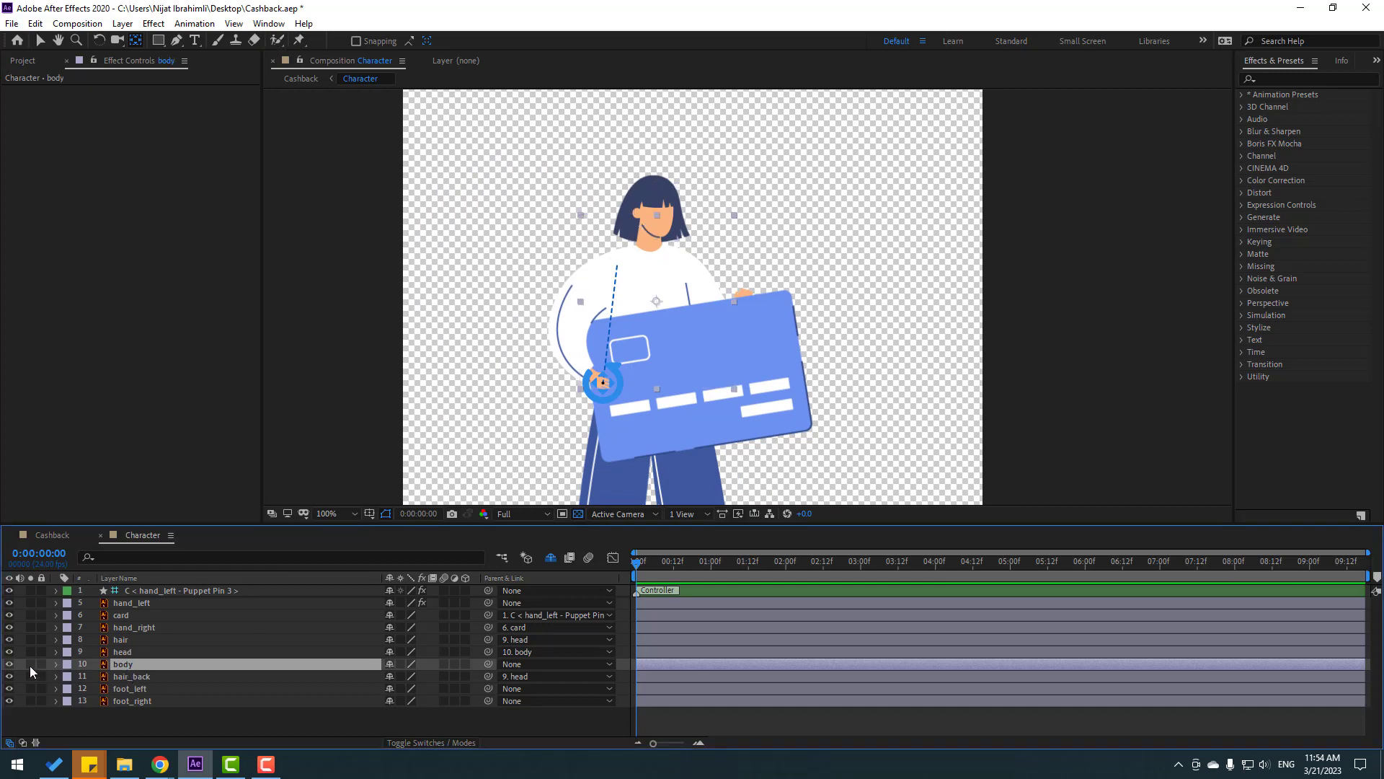
pyautogui.click(31, 663)
pyautogui.scroll(2, 664, 377)
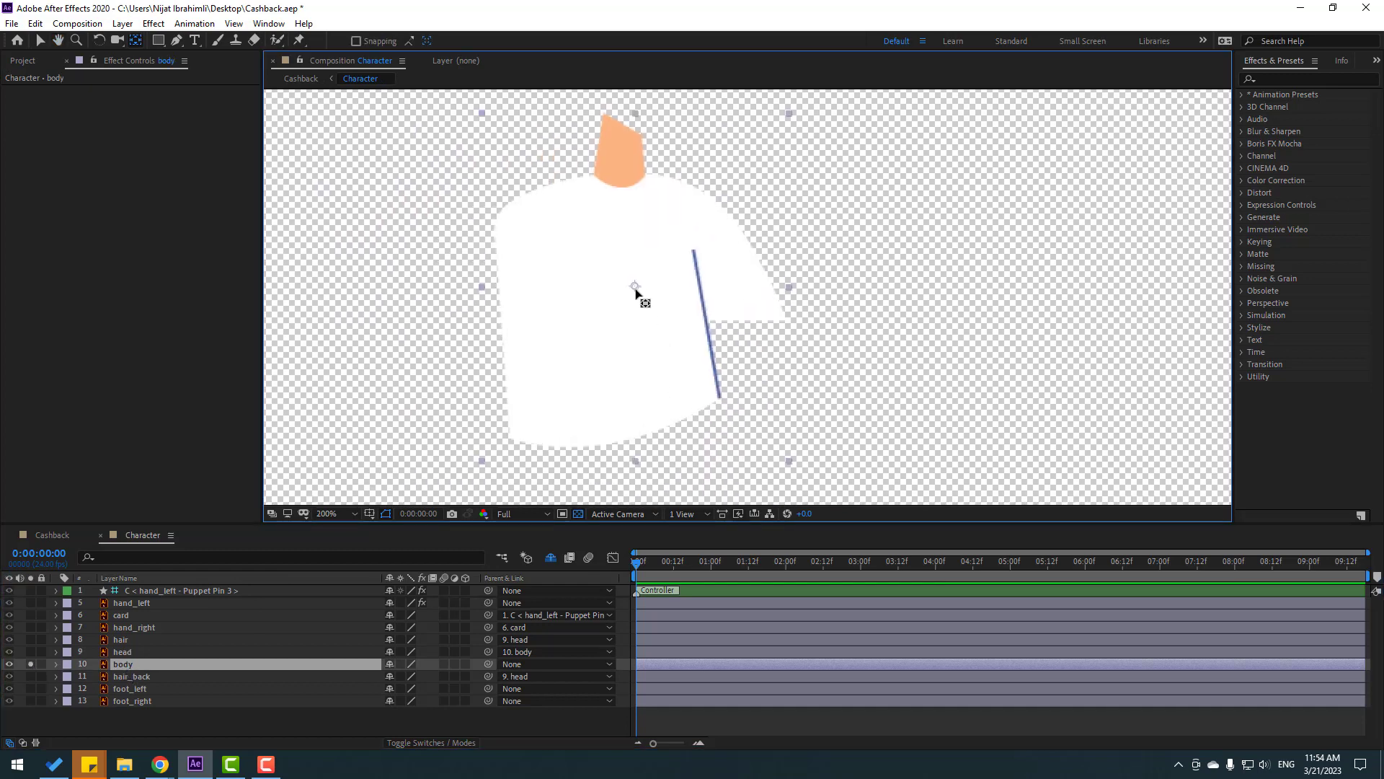
pyautogui.moveTo(629, 341); pyautogui.dragTo(612, 436)
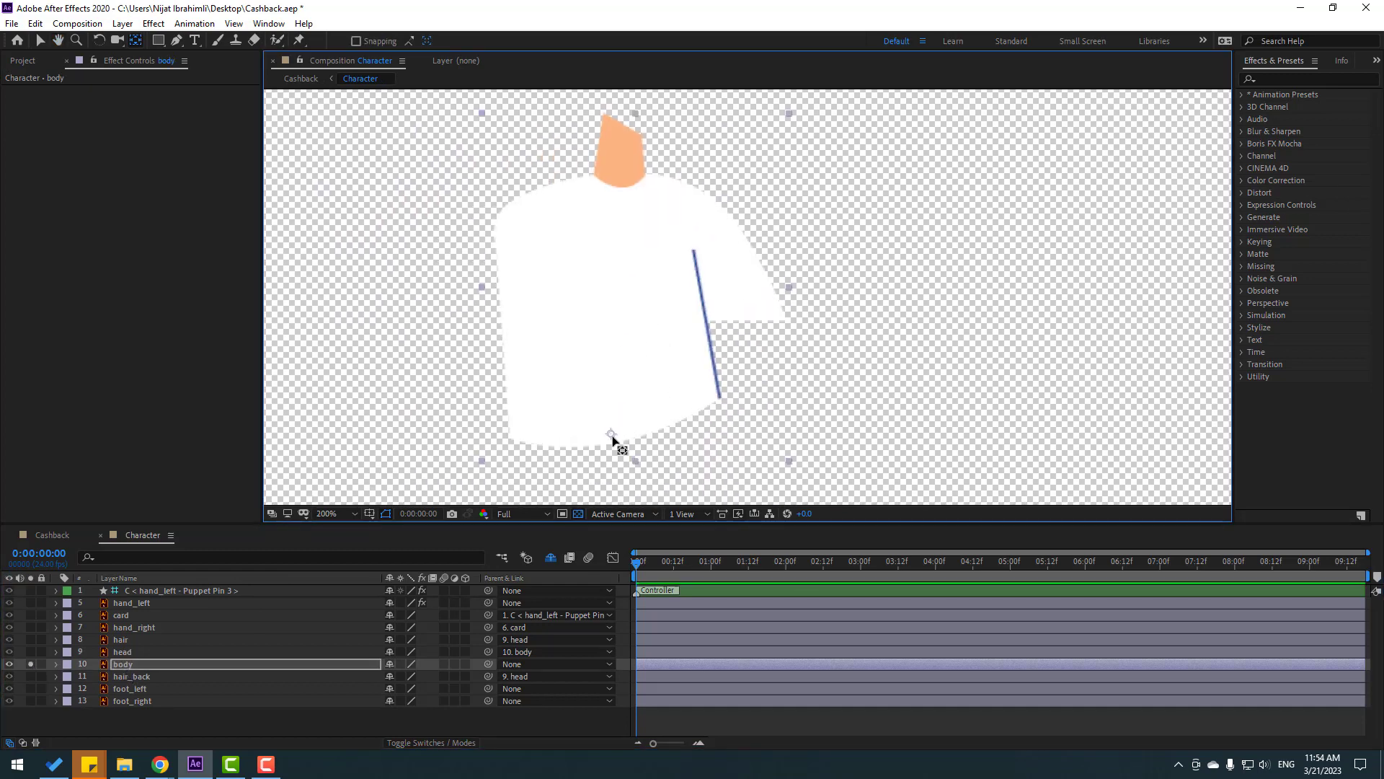
pyautogui.click(38, 41)
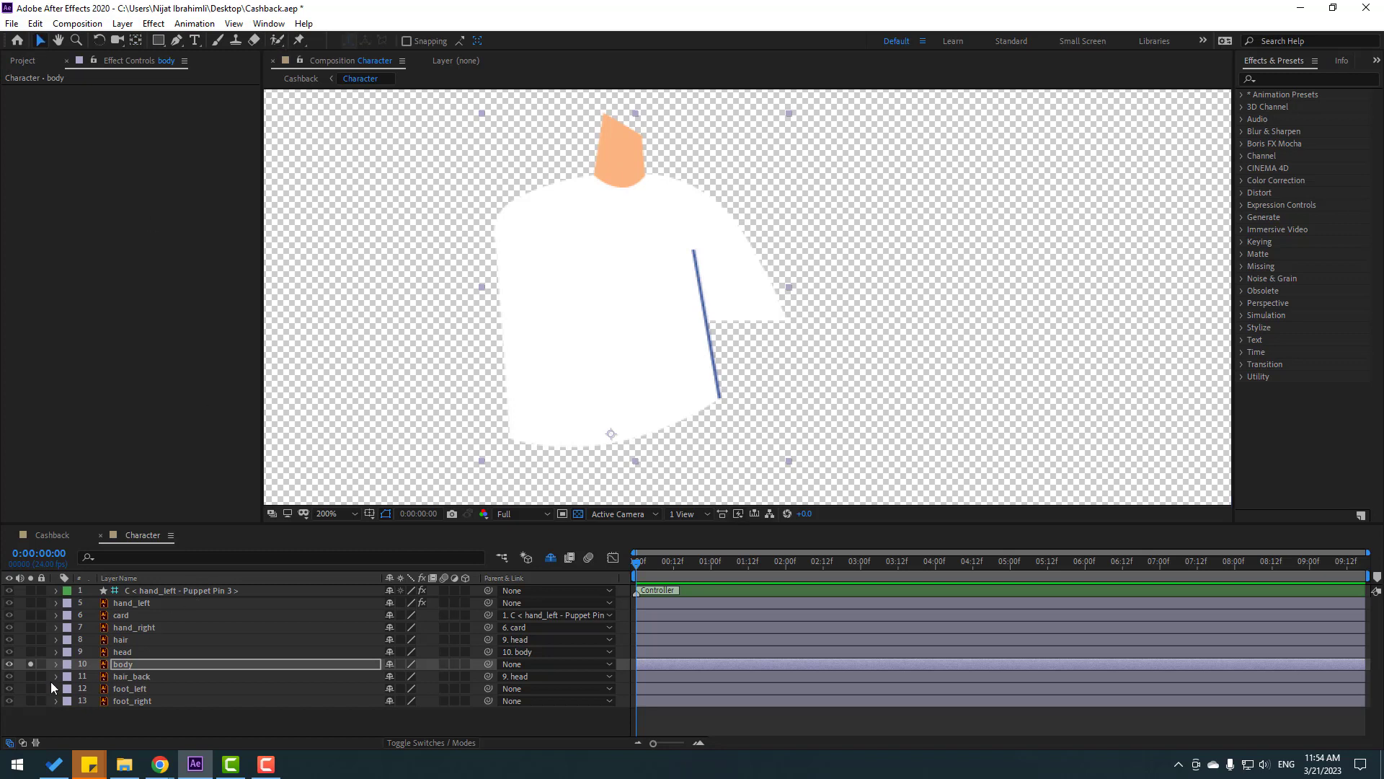
pyautogui.click(29, 664)
pyautogui.scroll(-2, 732, 361)
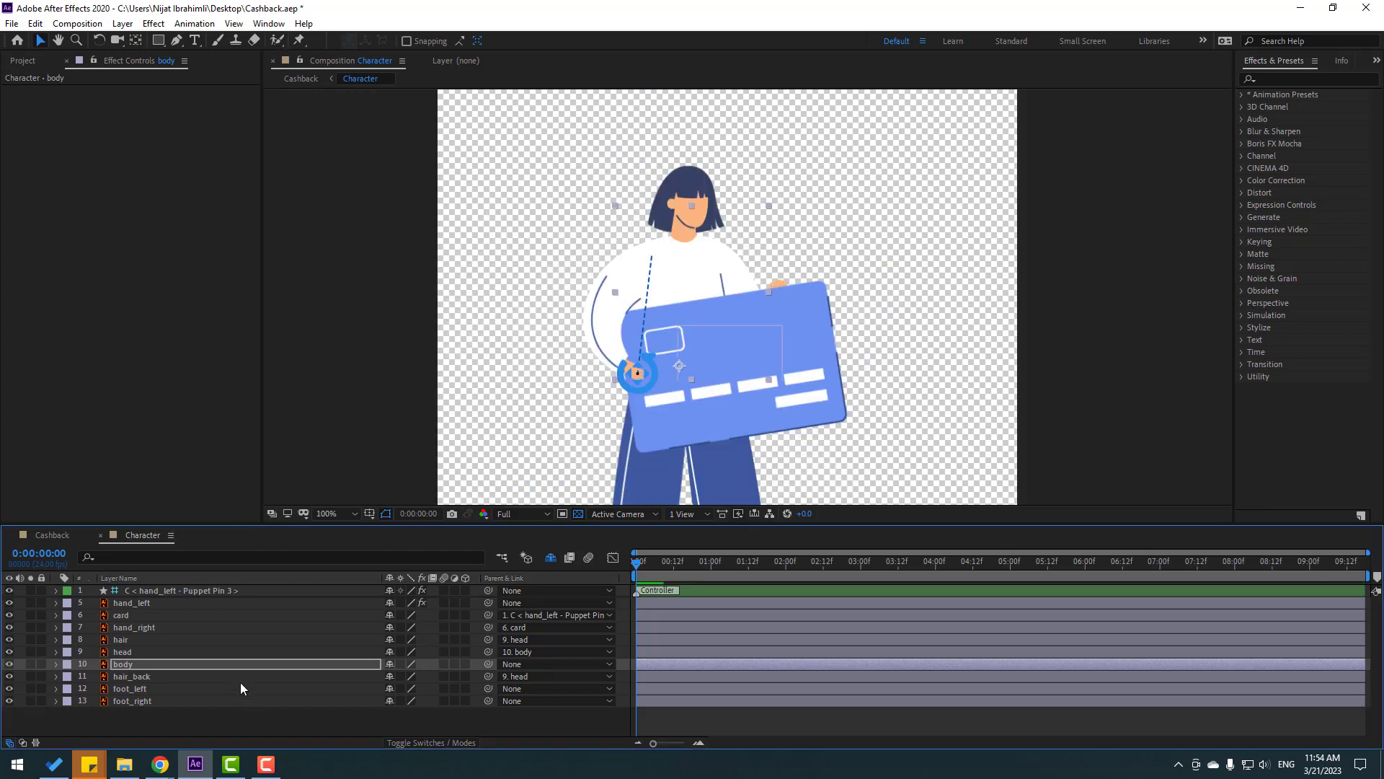
# - Test the body layer's rotation around its new waist anchor point
pyautogui.click(146, 667)
pyautogui.press('r')
pyautogui.moveTo(405, 676); pyautogui.dragTo(401, 677)
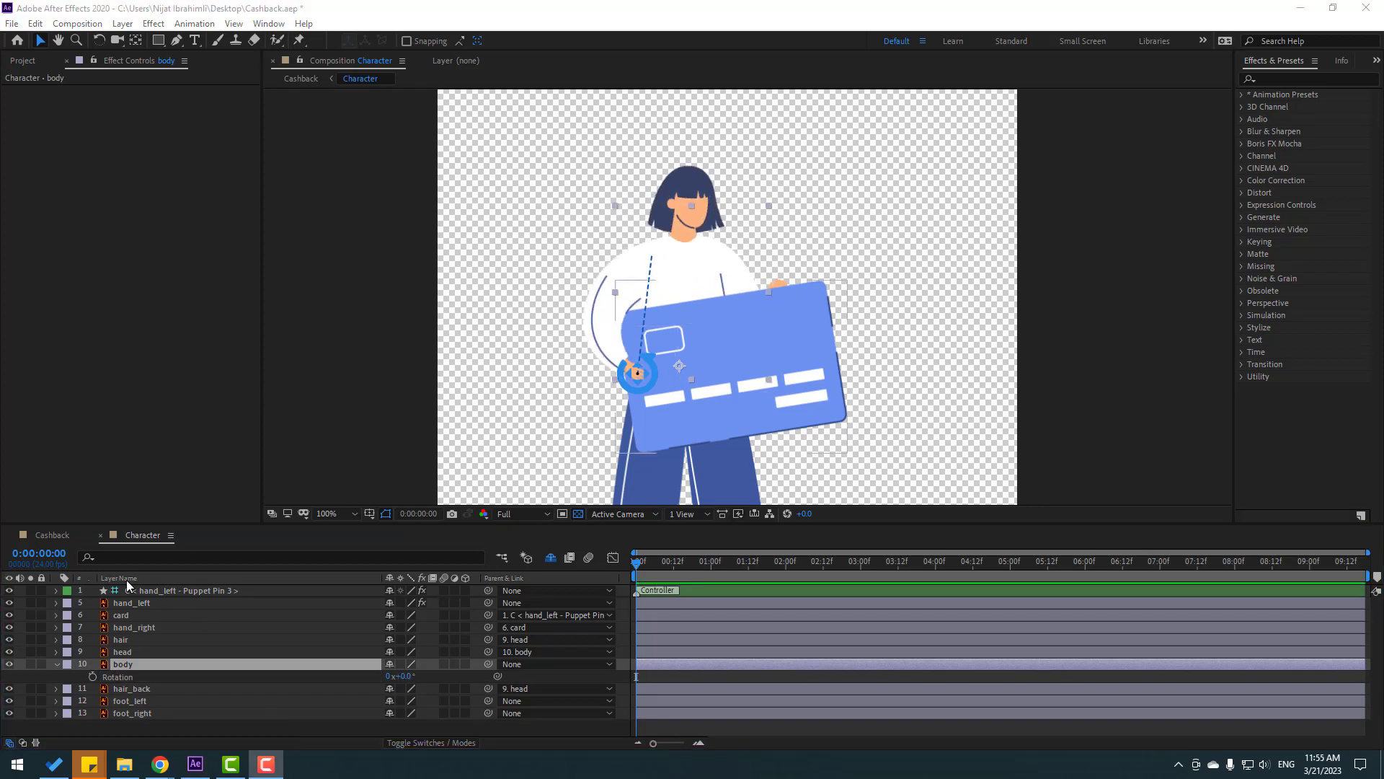
# - In the Cashback composition, move the coin behind the payment terminal and set a Position keyframe at the start of the timeline
pyautogui.click(46, 535)
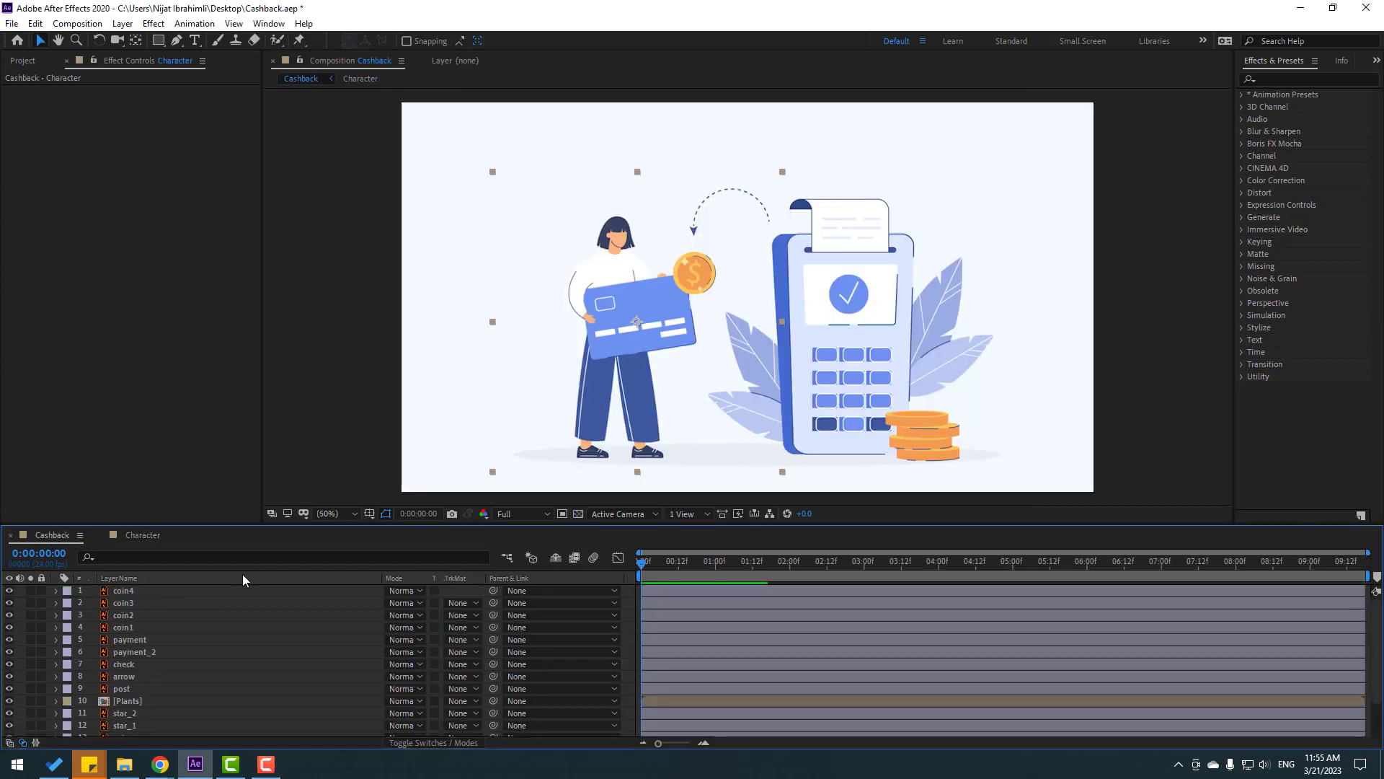
pyautogui.scroll(-3, 149, 694)
pyautogui.click(124, 693)
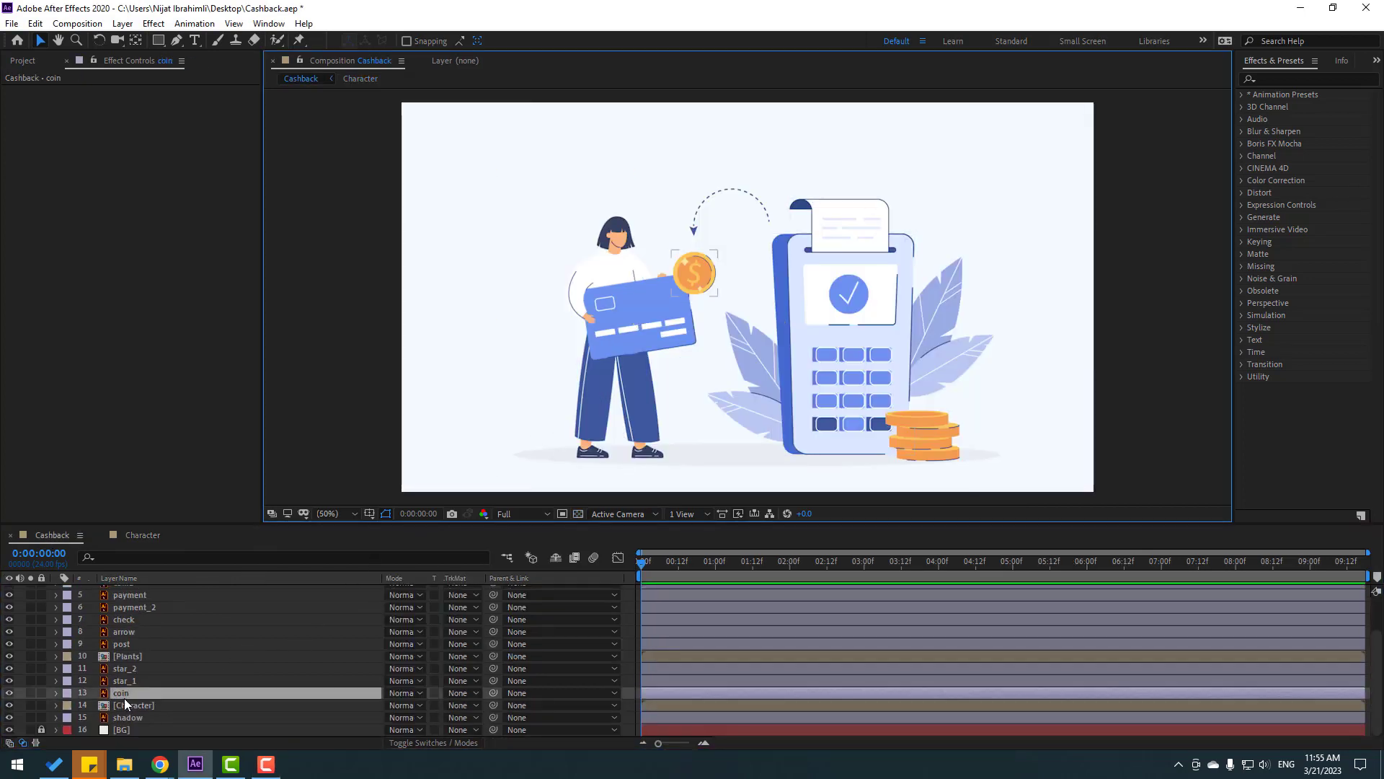
pyautogui.scroll(2, 682, 280)
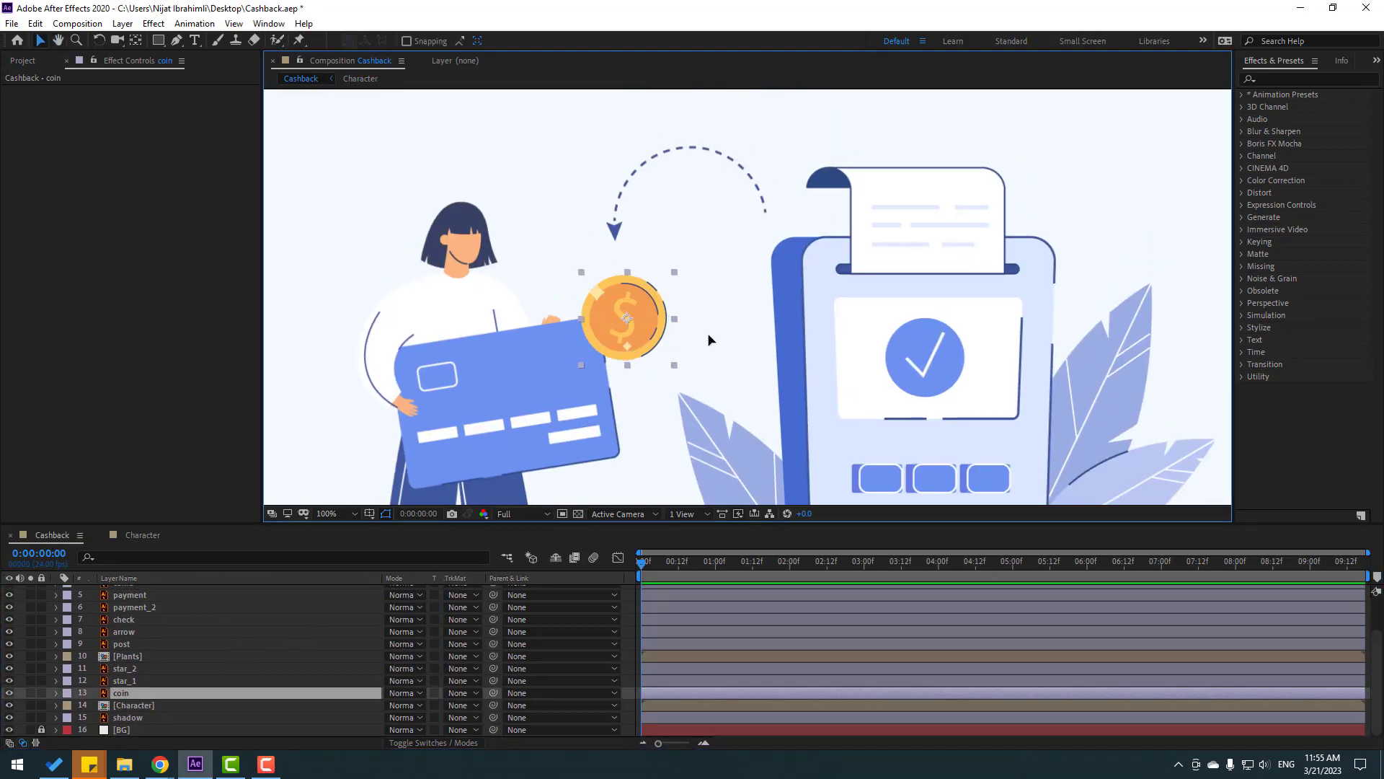
pyautogui.moveTo(653, 318); pyautogui.dragTo(905, 353)
pyautogui.press('Return')
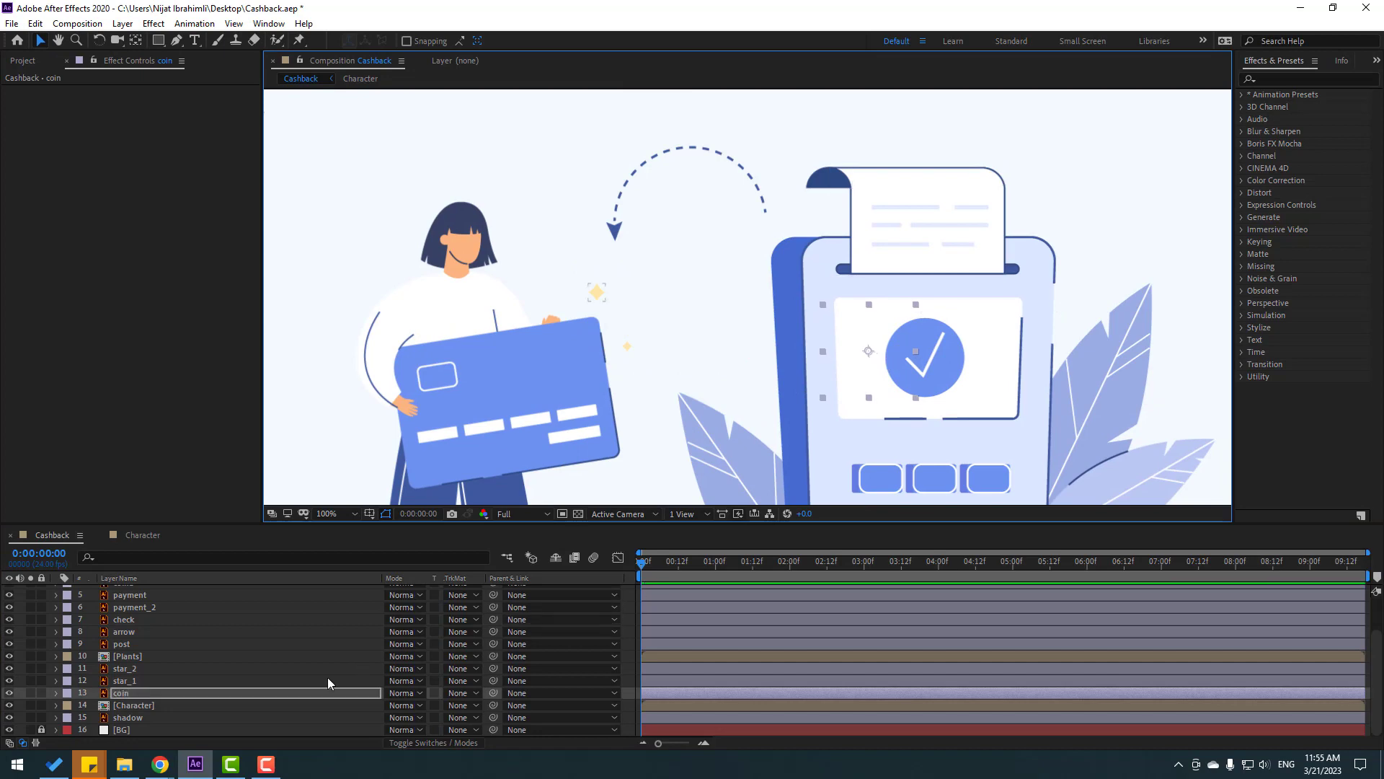
pyautogui.press('p')
pyautogui.click(93, 705)
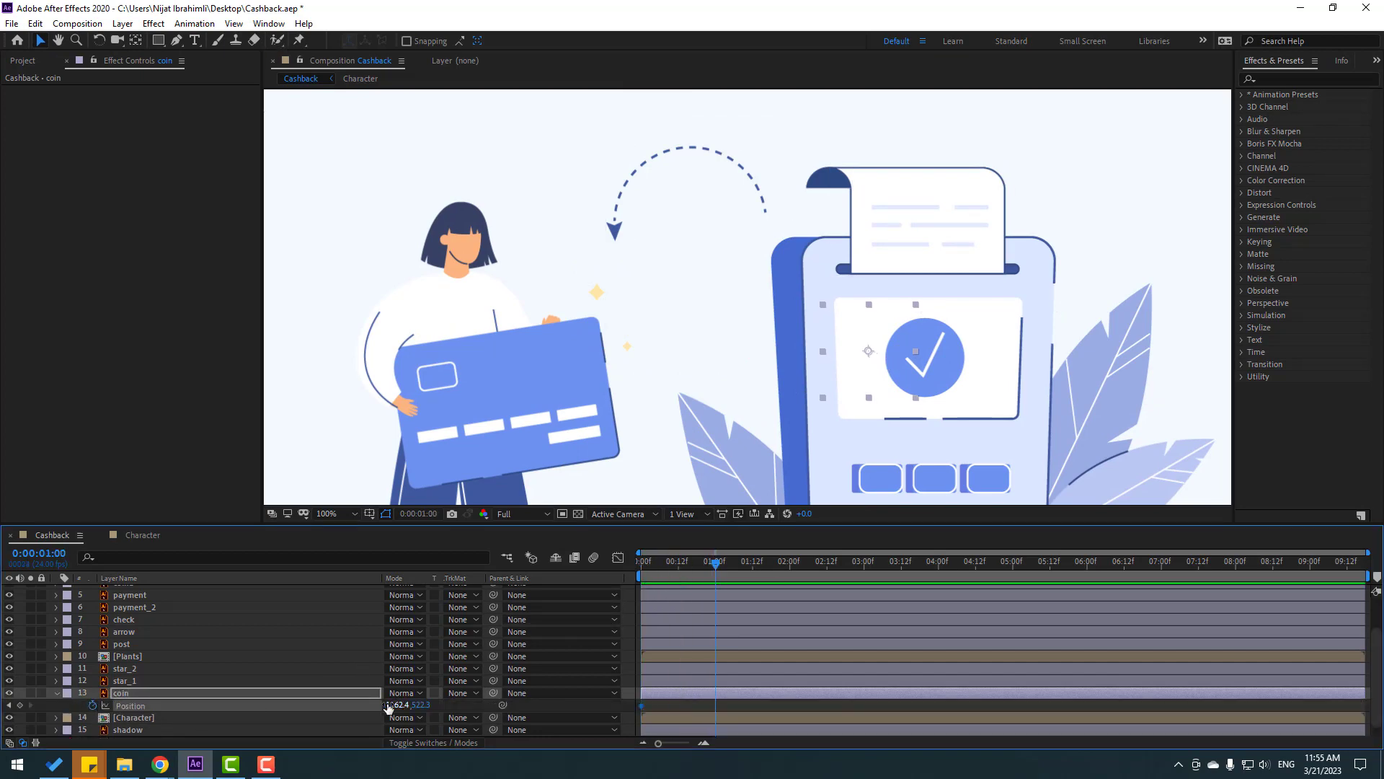
# - At 0:00:01:00 move the coin onto the card at about 652.4, 583.3, apply Easy Ease to both Position keyframes, and preview the motion
pyautogui.moveTo(394, 711); pyautogui.dragTo(467, 449)
pyautogui.moveTo(516, 376); pyautogui.dragTo(514, 420)
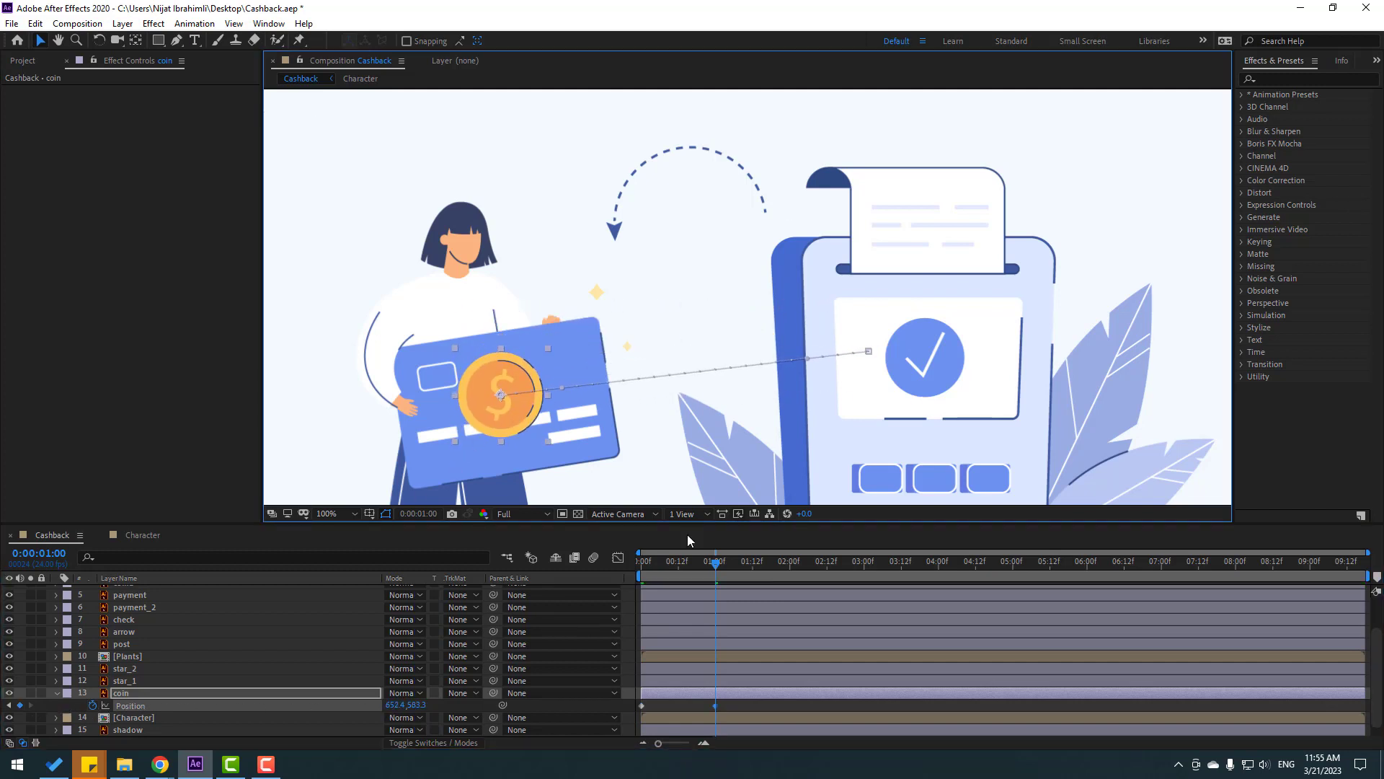
pyautogui.rightClick(642, 705)
pyautogui.click(850, 600)
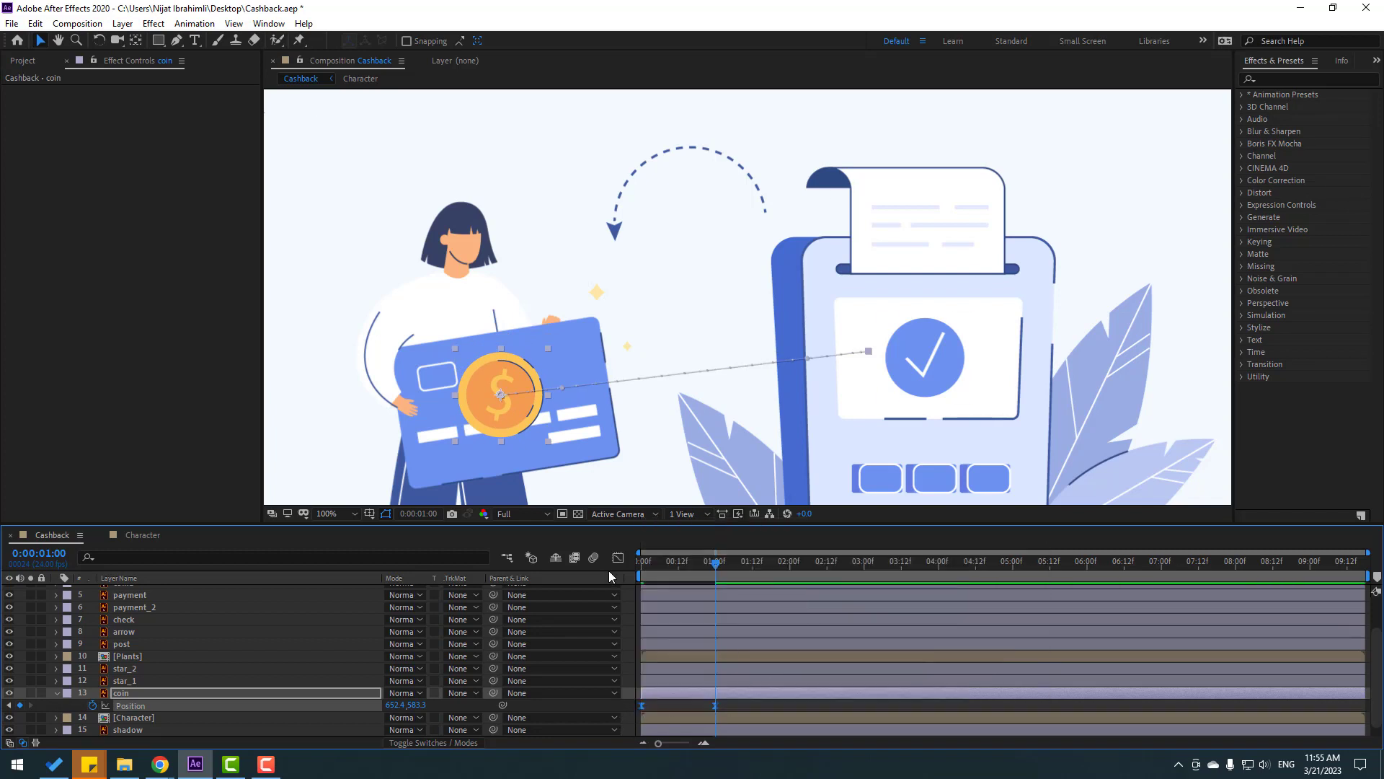
pyautogui.press('space')
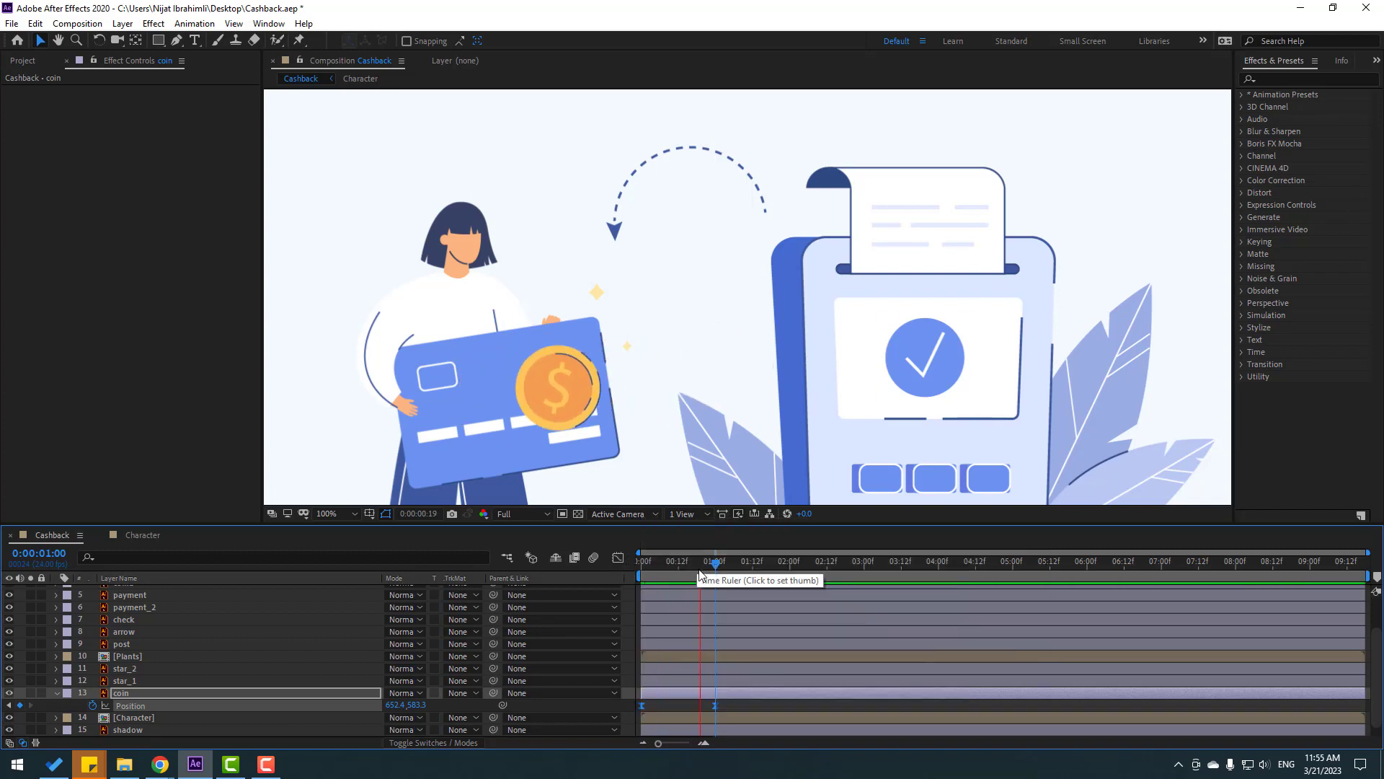
pyautogui.press('space')
# - At 0:00:00:11 raise the coin to Y position 325, shape the motion path's end handles into a rounded arc, and preview it
pyautogui.moveTo(691, 565); pyautogui.dragTo(677, 570)
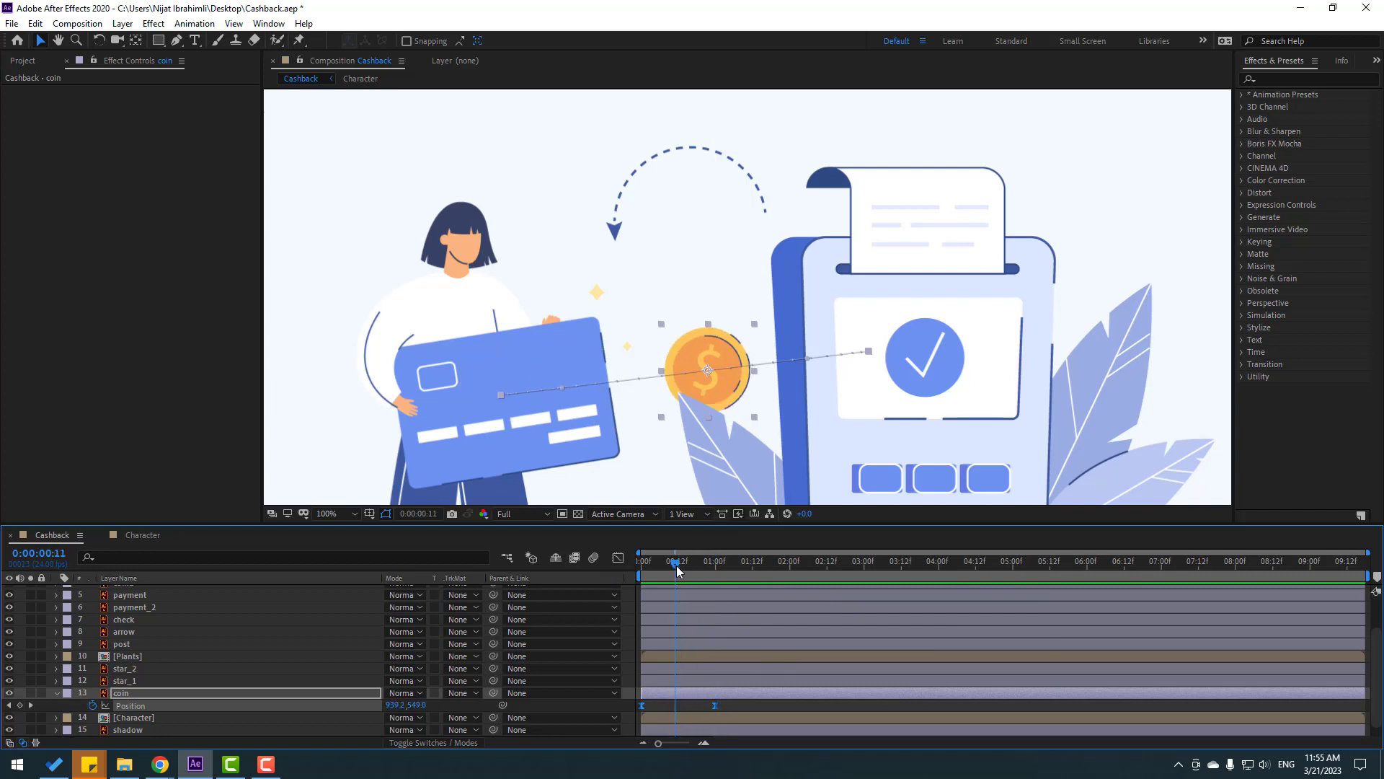
pyautogui.click(685, 706)
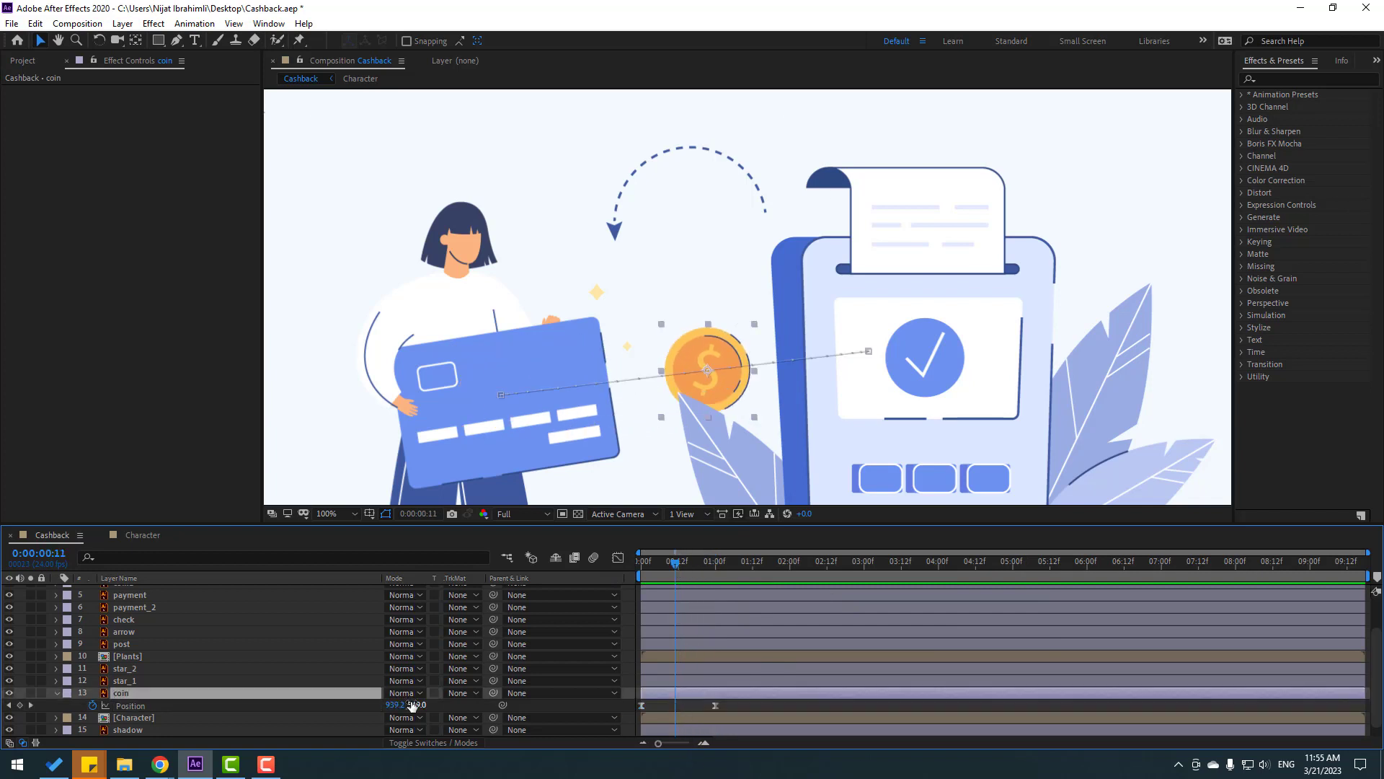
pyautogui.moveTo(412, 705); pyautogui.dragTo(263, 690)
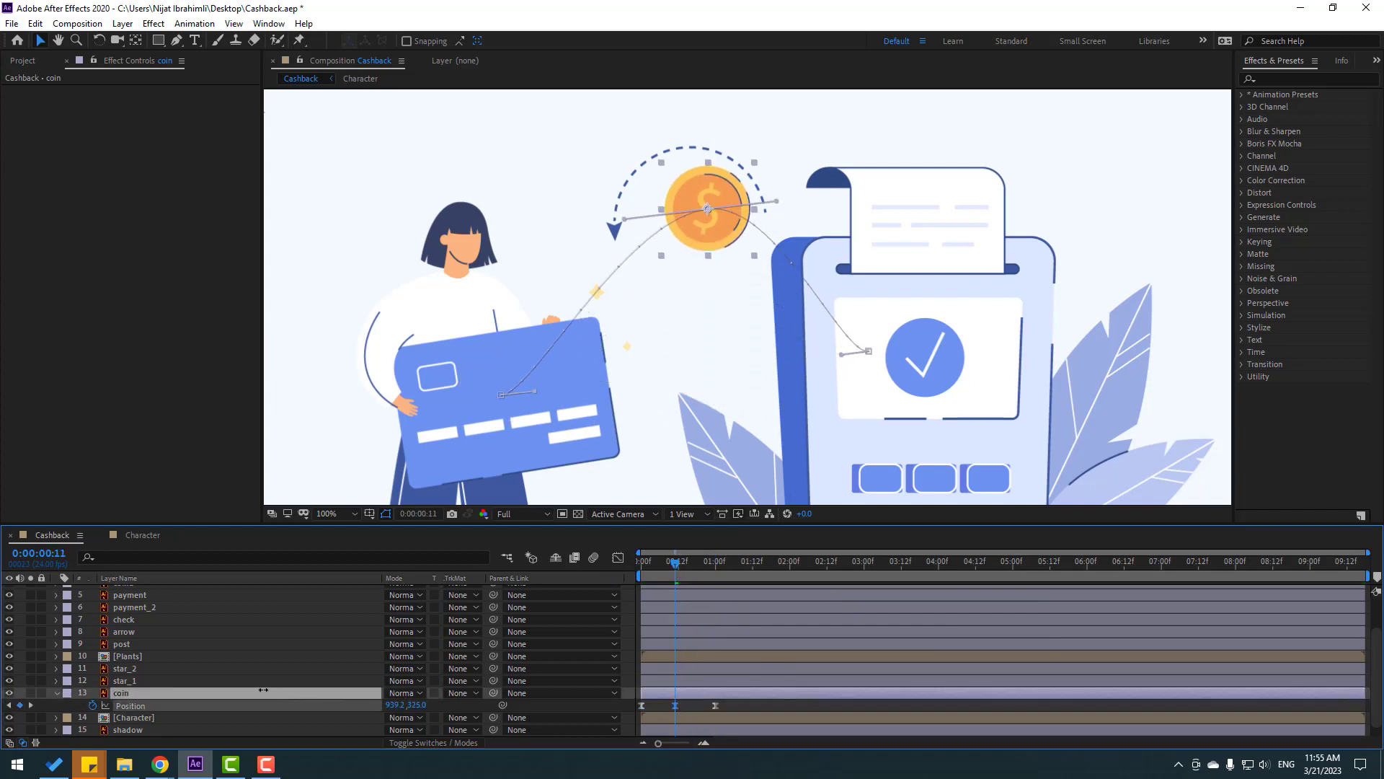
pyautogui.moveTo(841, 354); pyautogui.dragTo(809, 225)
pyautogui.moveTo(538, 392); pyautogui.dragTo(511, 323)
pyautogui.press('space')
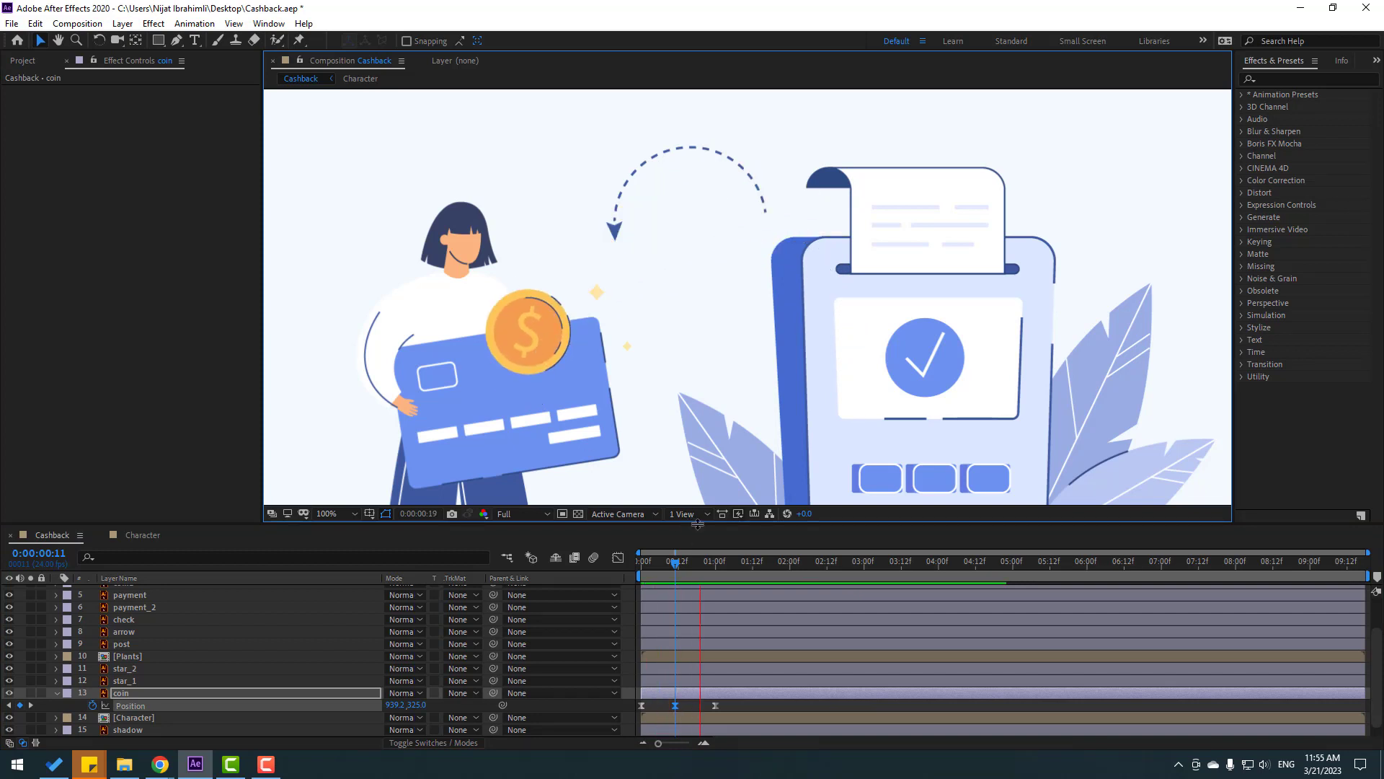
# - Lengthen the easing handles of the coin's first and last Position keyframes in the speed graph and preview the animation
pyautogui.click(737, 703)
pyautogui.moveTo(742, 707); pyautogui.dragTo(621, 715)
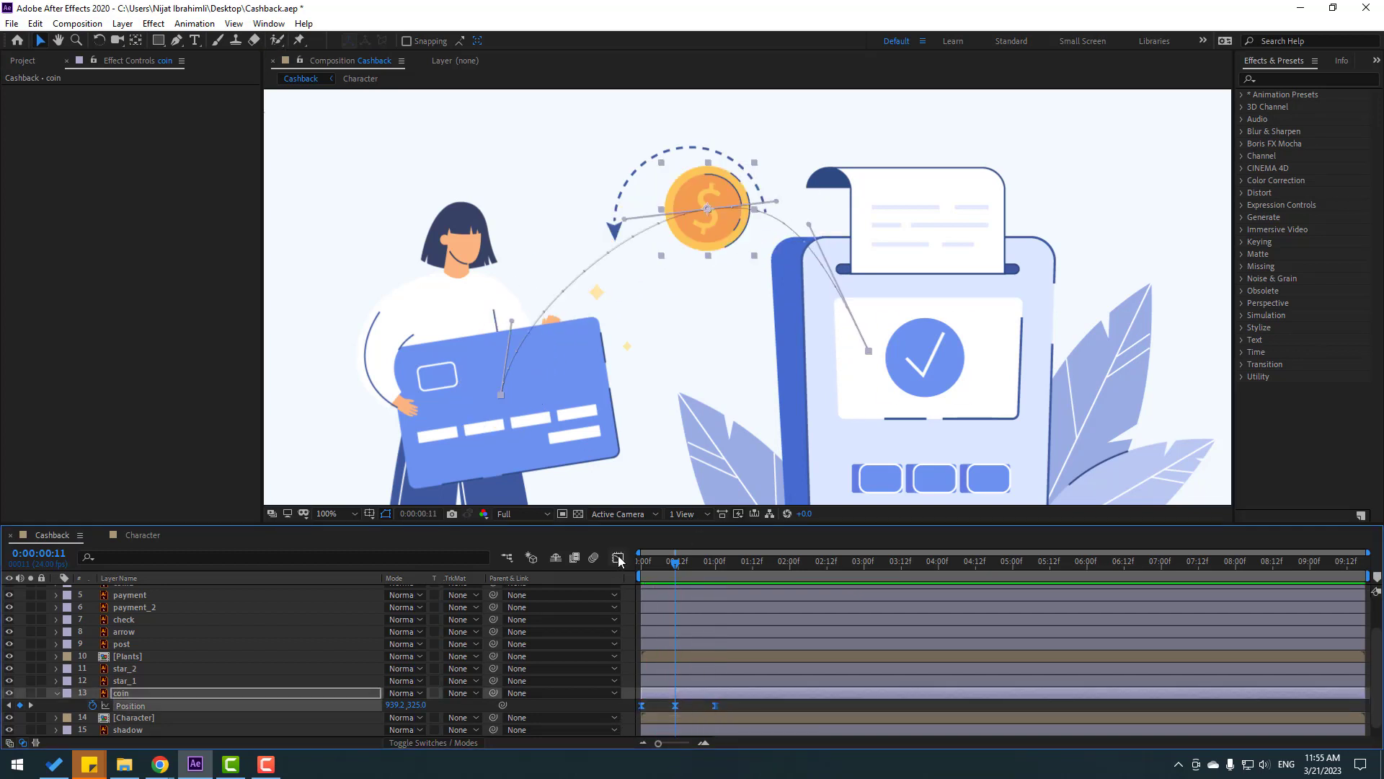
pyautogui.click(618, 559)
pyautogui.click(641, 705)
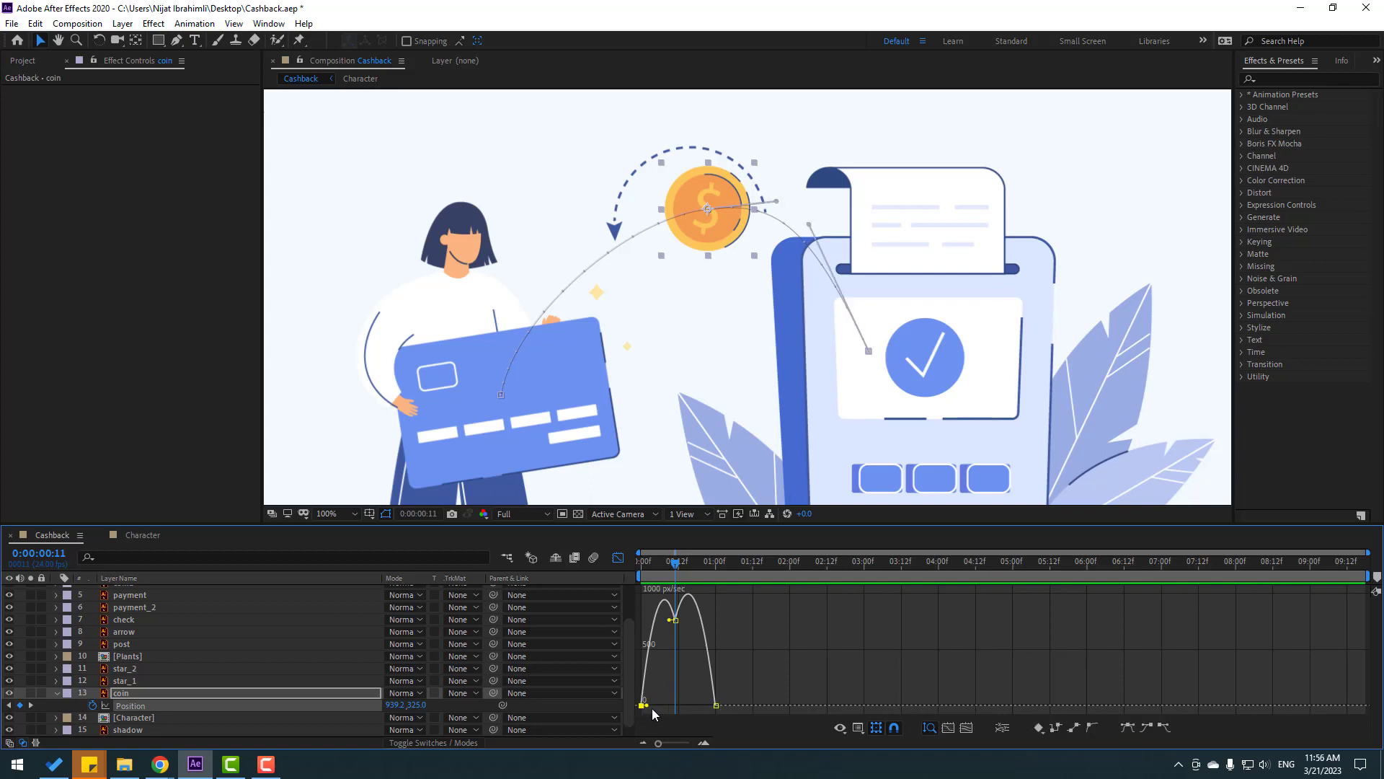
pyautogui.moveTo(647, 708); pyautogui.dragTo(658, 709)
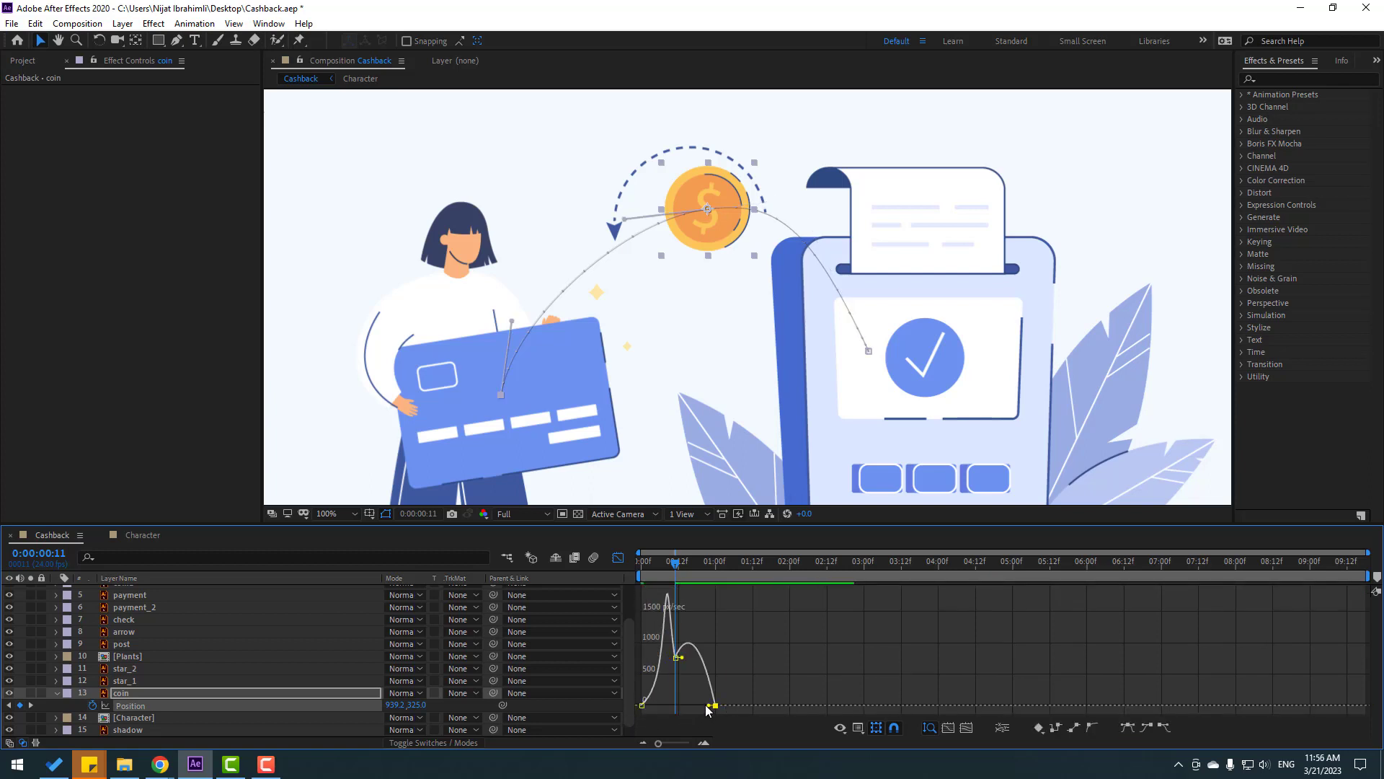
pyautogui.moveTo(716, 704); pyautogui.dragTo(697, 704)
pyautogui.press('space')
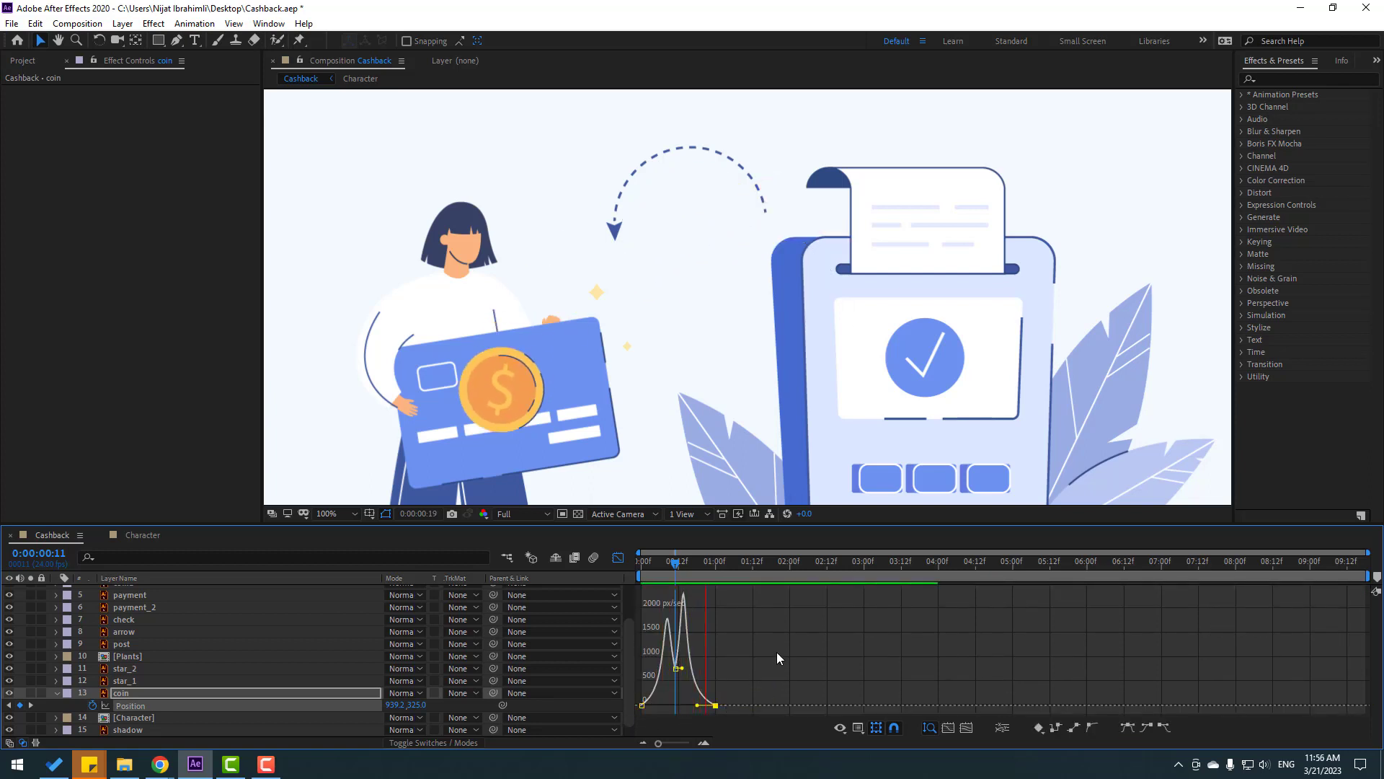
pyautogui.scroll(-2, 676, 400)
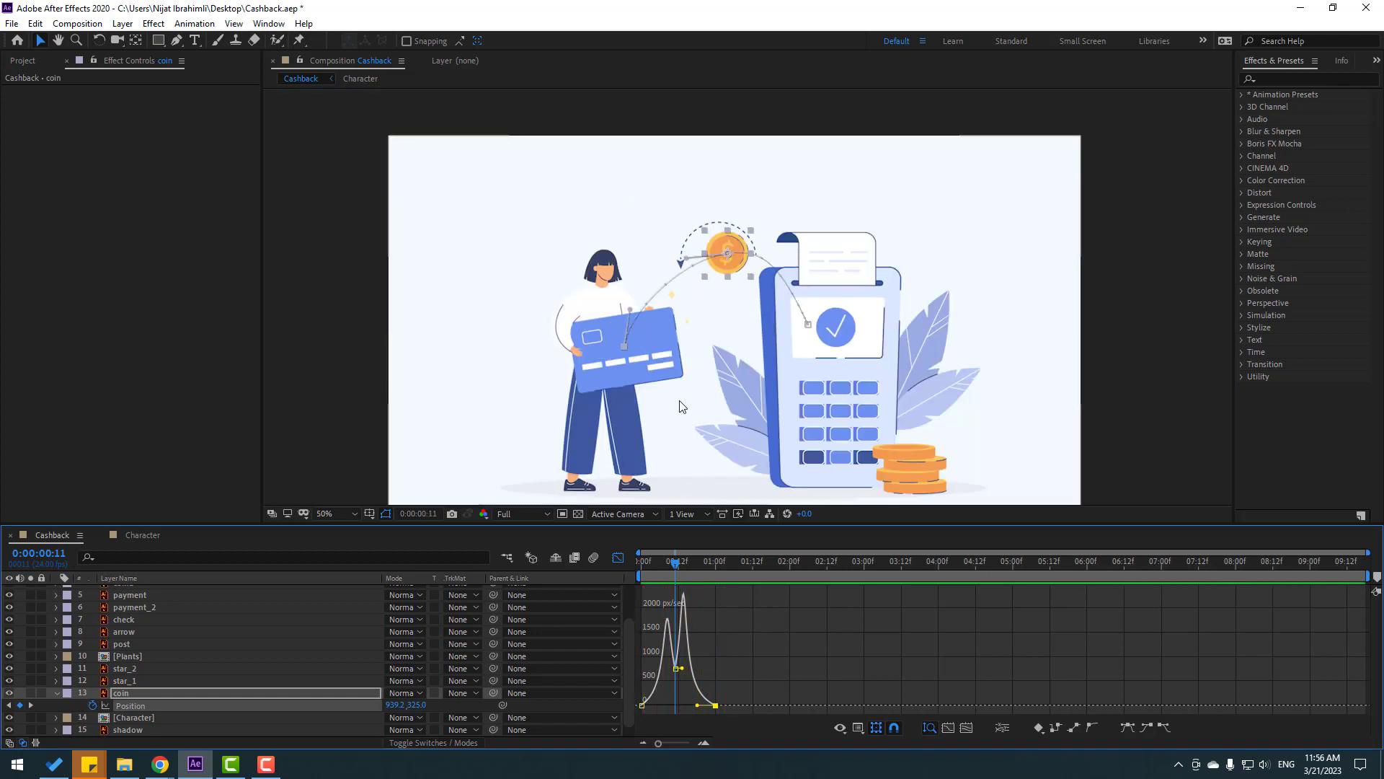
pyautogui.press('space')
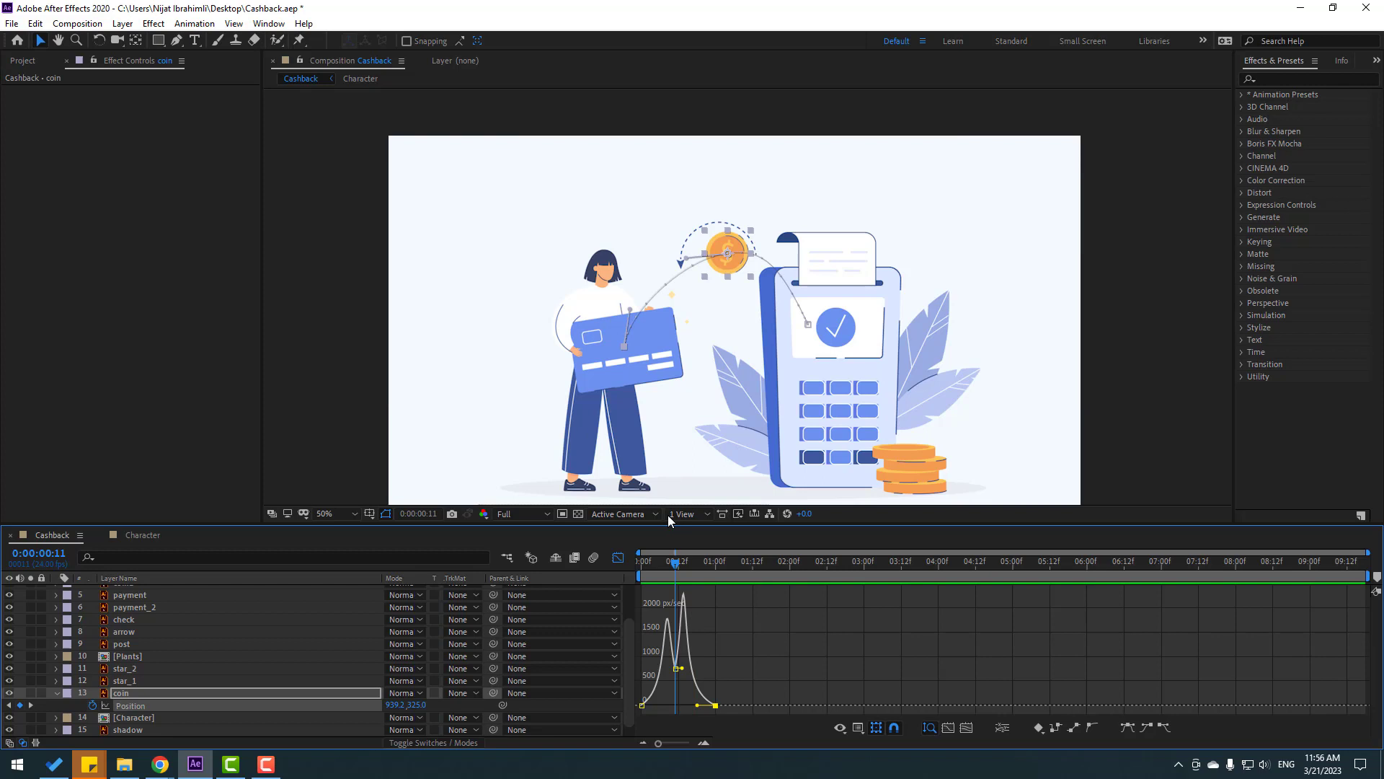
# - Keyframe the coin's Scale at 100% at 0:00:00:18 and set it to 0% at 0:00:01:00
pyautogui.click(617, 557)
pyautogui.moveTo(672, 560); pyautogui.dragTo(698, 561)
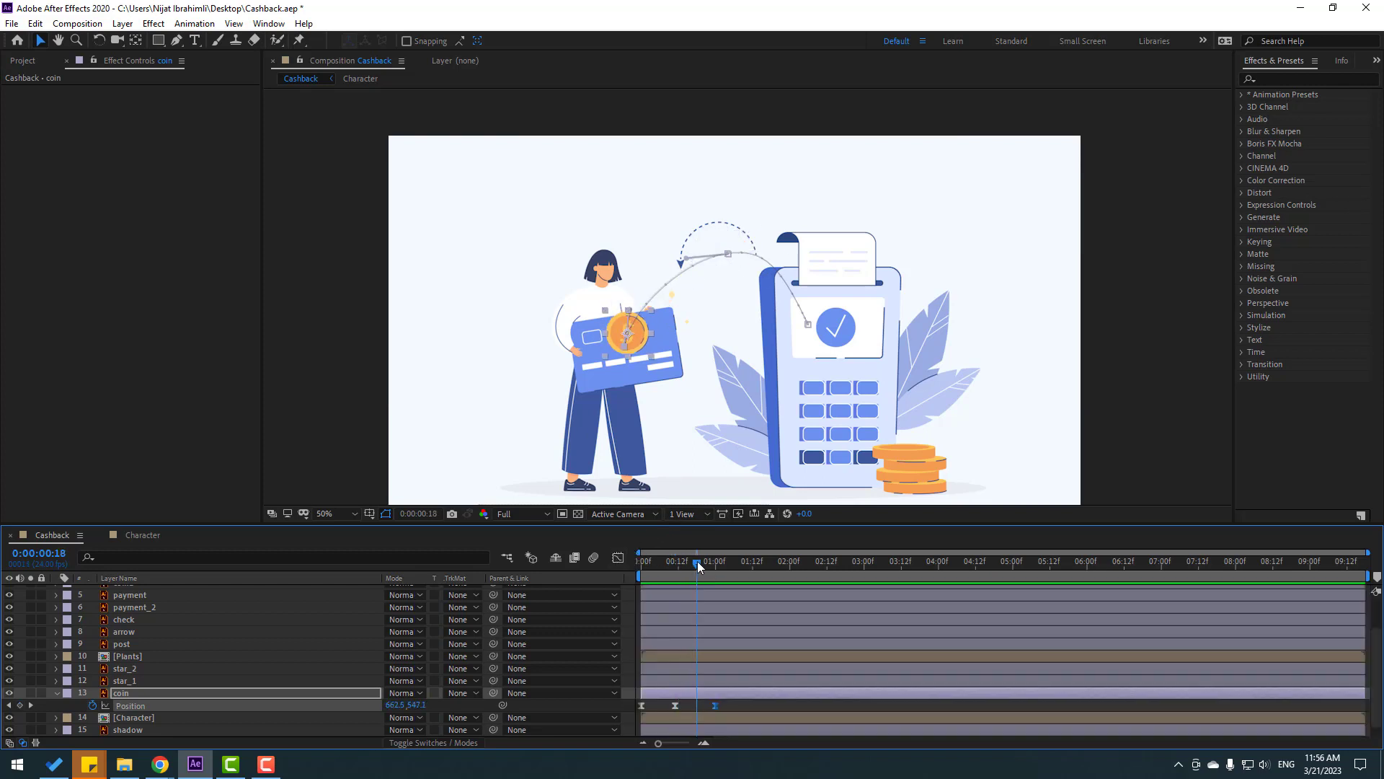
pyautogui.hotkey('shift', 's')
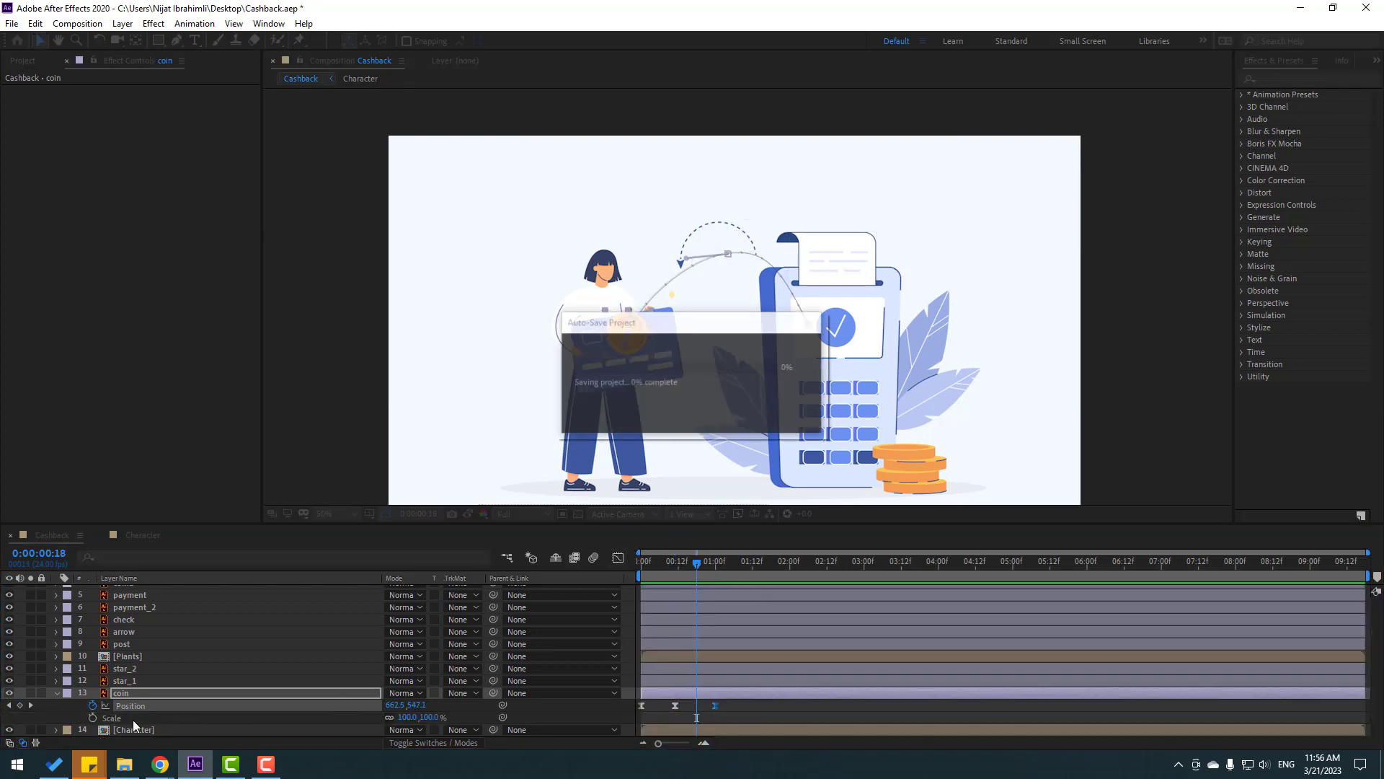
pyautogui.click(93, 717)
pyautogui.moveTo(699, 568); pyautogui.dragTo(715, 569)
pyautogui.click(402, 718)
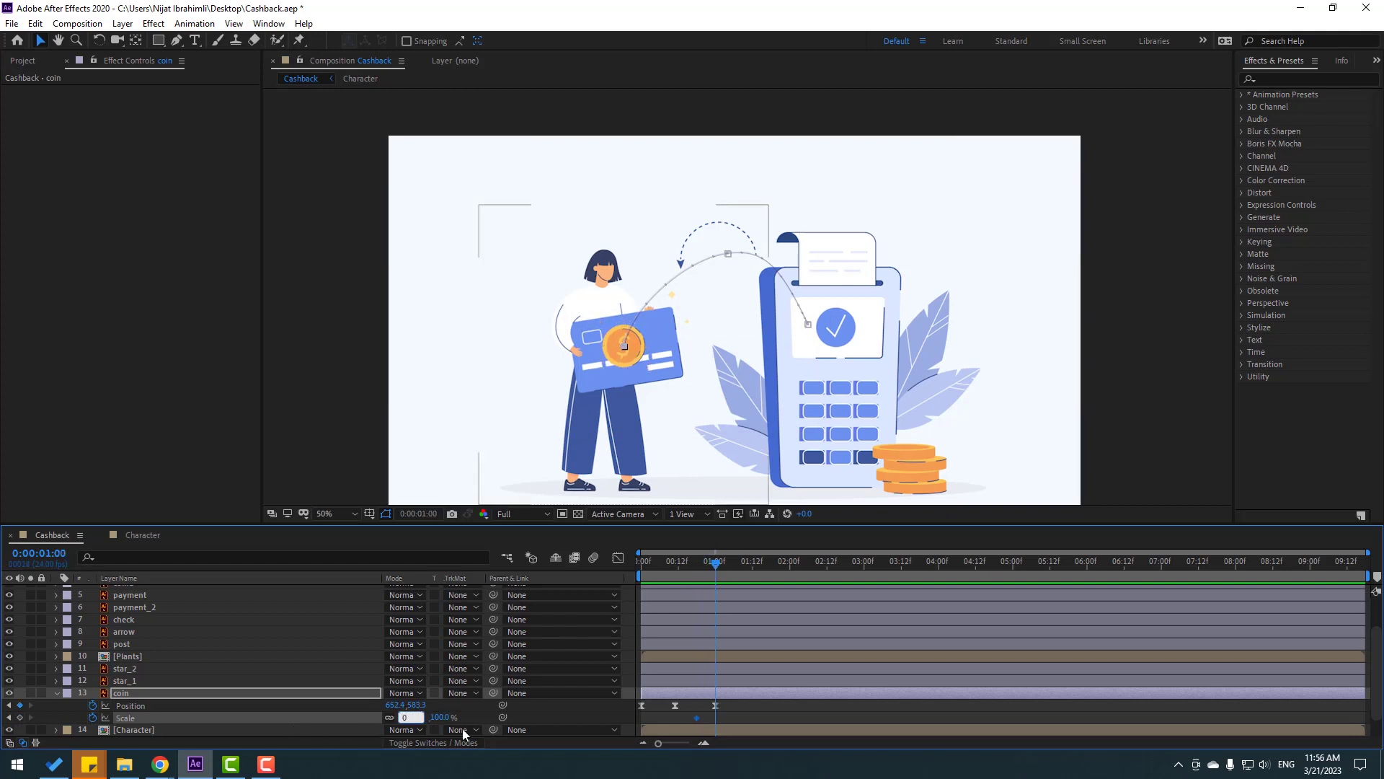
pyautogui.write('0')
pyautogui.press('Return')
# - Apply Easy Ease to both of the coin's Scale keyframes and preview the shrinking motion
pyautogui.rightClick(698, 719)
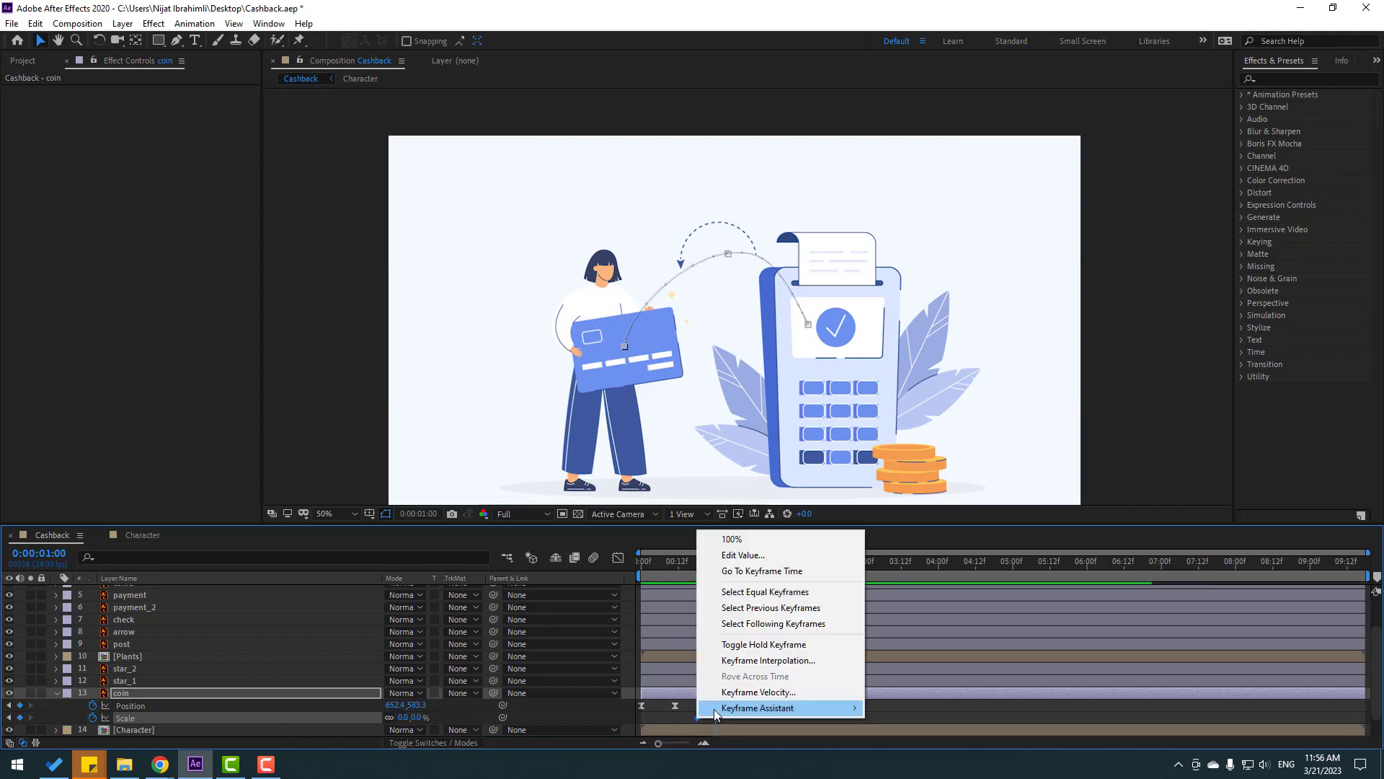
pyautogui.moveTo(721, 709)
pyautogui.click(910, 637)
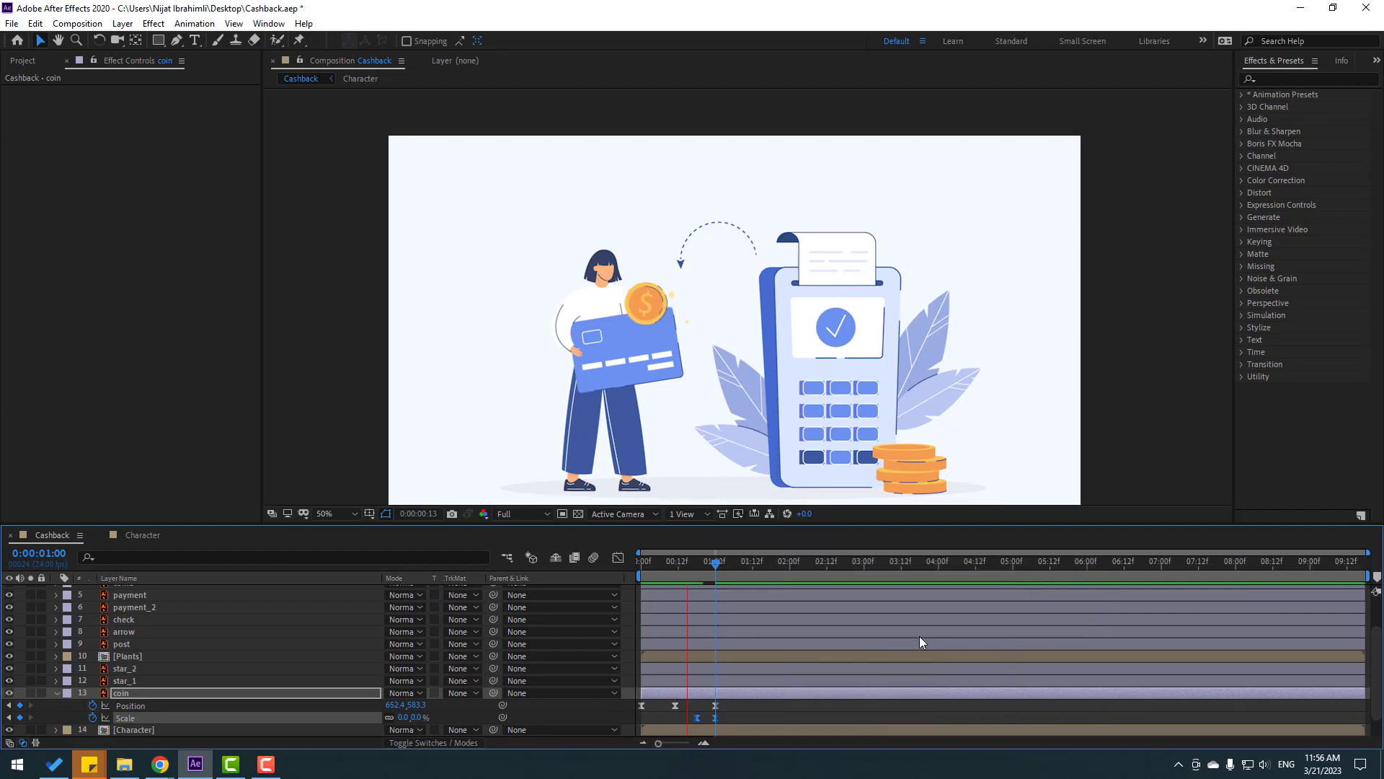
pyautogui.press('space')
pyautogui.press('space')
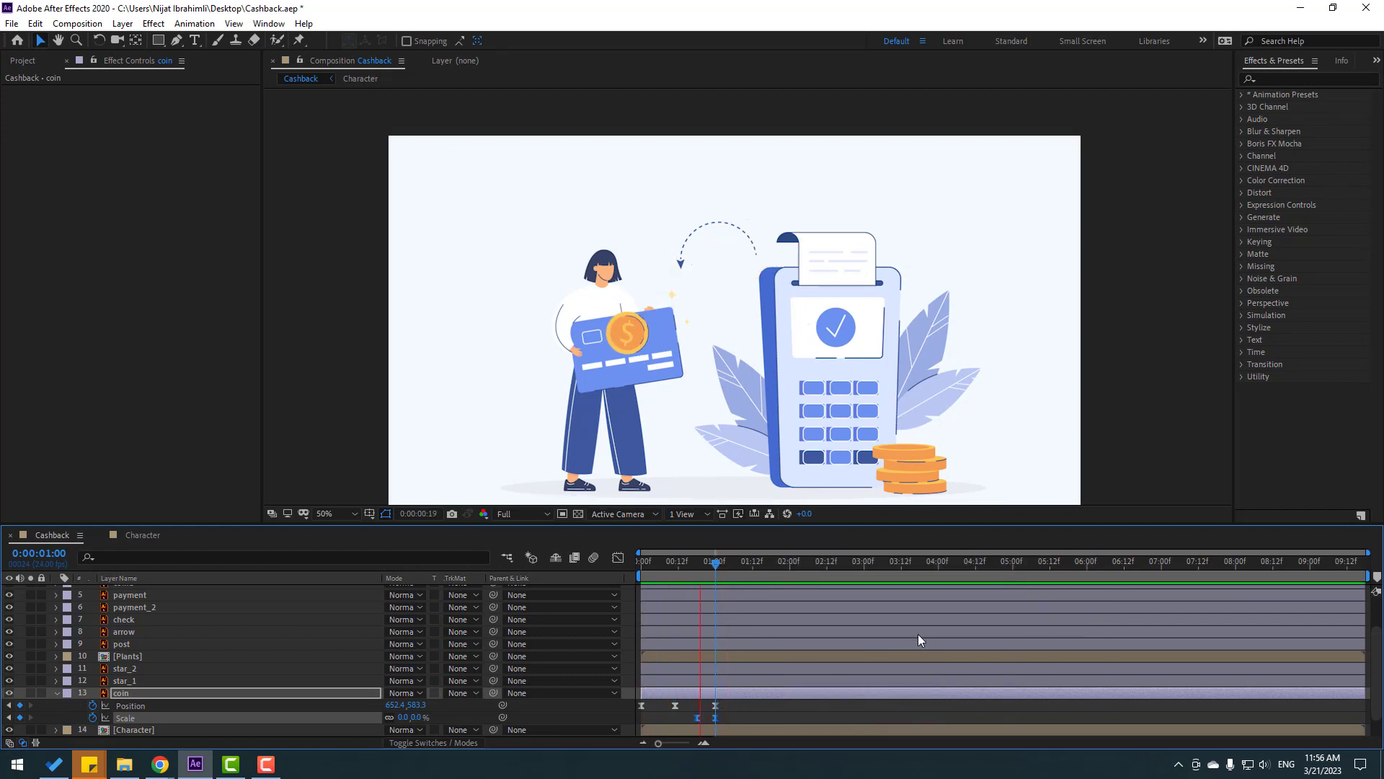
pyautogui.press('space')
# - Shift both of the coin's Scale keyframes three frames earlier and preview the animation
pyautogui.click(724, 716)
pyautogui.moveTo(727, 715); pyautogui.dragTo(688, 719)
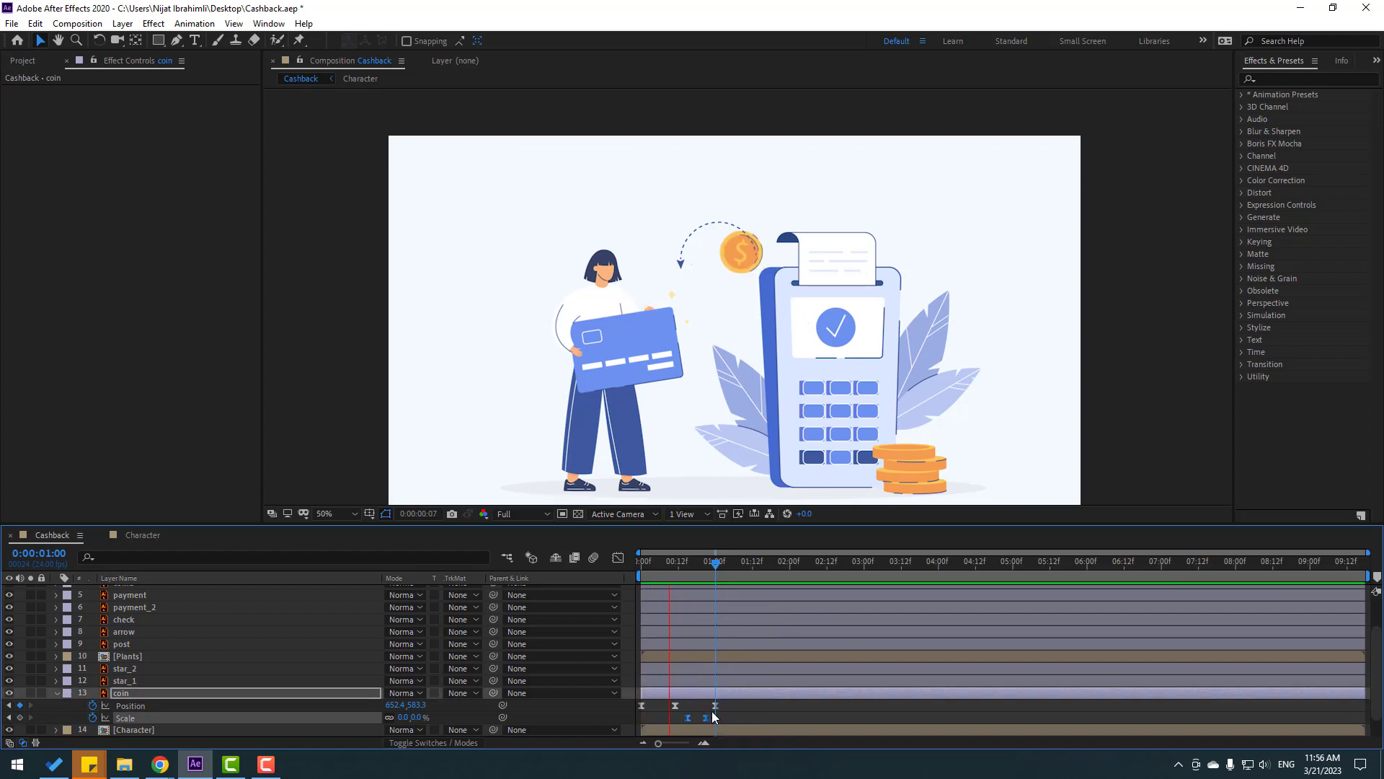
pyautogui.press('space')
# - Set a Rotation keyframe for the coin at the start of the timeline and rotate it to 50° at 0:00:00:14
pyautogui.moveTo(709, 566); pyautogui.dragTo(638, 569)
pyautogui.scroll(-1, 188, 674)
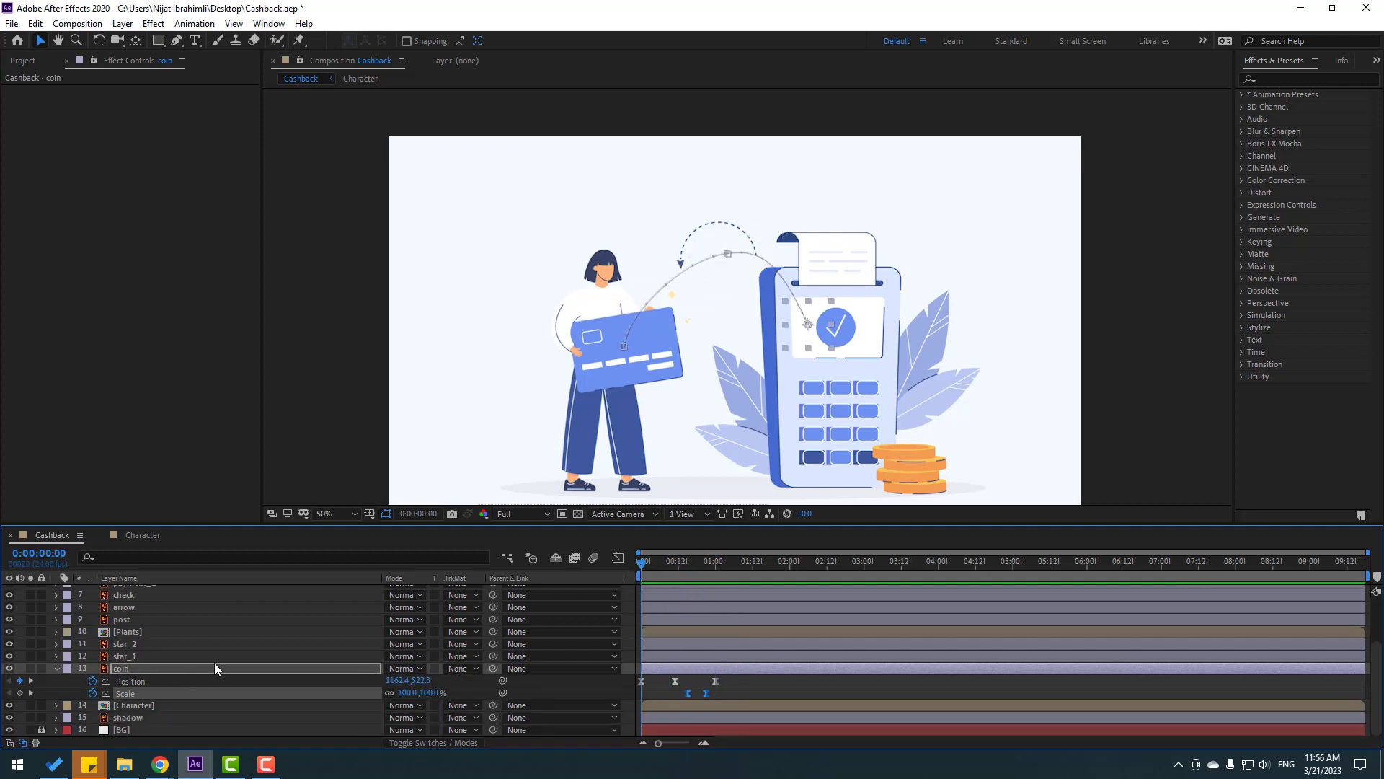
pyautogui.hotkey('shift', 'r')
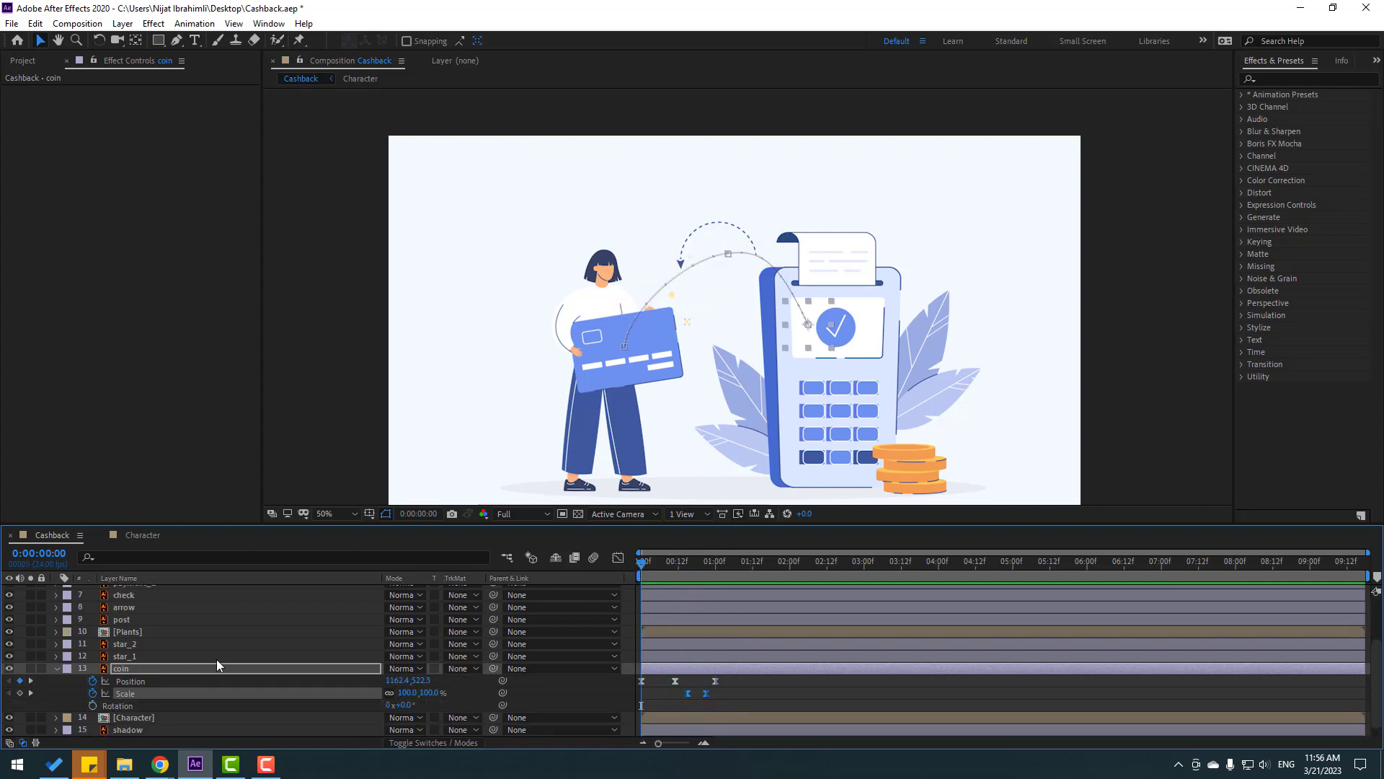
pyautogui.click(92, 704)
pyautogui.moveTo(653, 564); pyautogui.dragTo(685, 564)
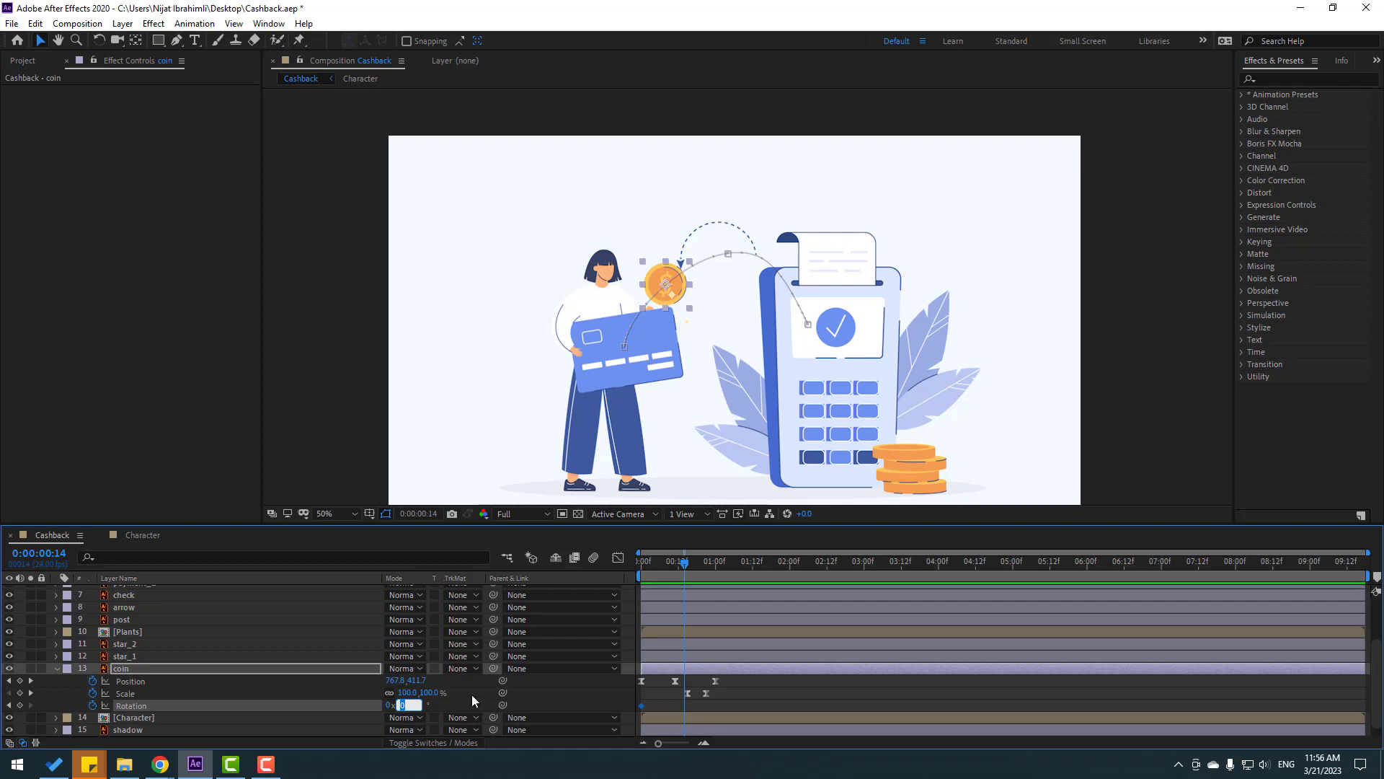
pyautogui.write('50')
pyautogui.press('Return')
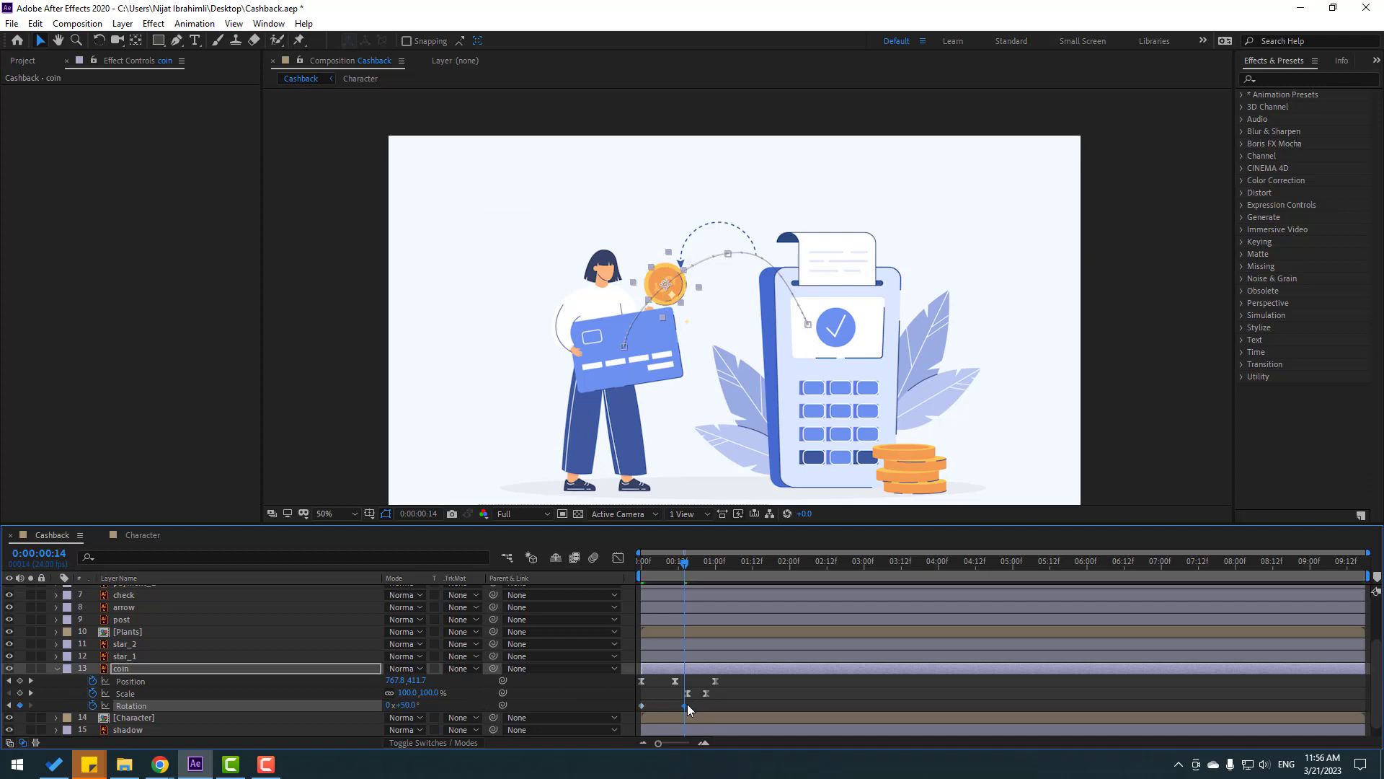
# - Retime the coin's 50° Rotation keyframe to 0:00:00:16, previewing the spin
pyautogui.moveTo(684, 704); pyautogui.dragTo(715, 706)
pyautogui.press('space')
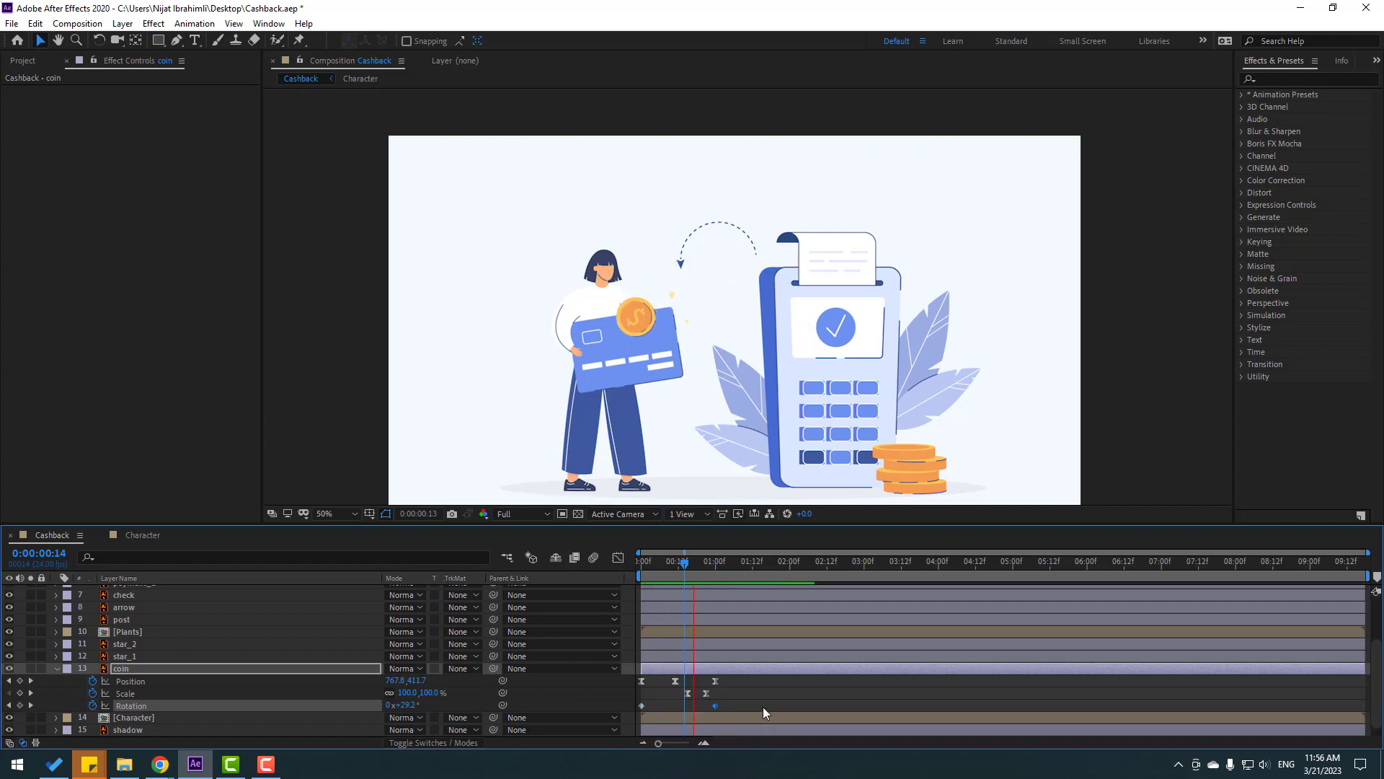
pyautogui.moveTo(714, 706); pyautogui.dragTo(694, 706)
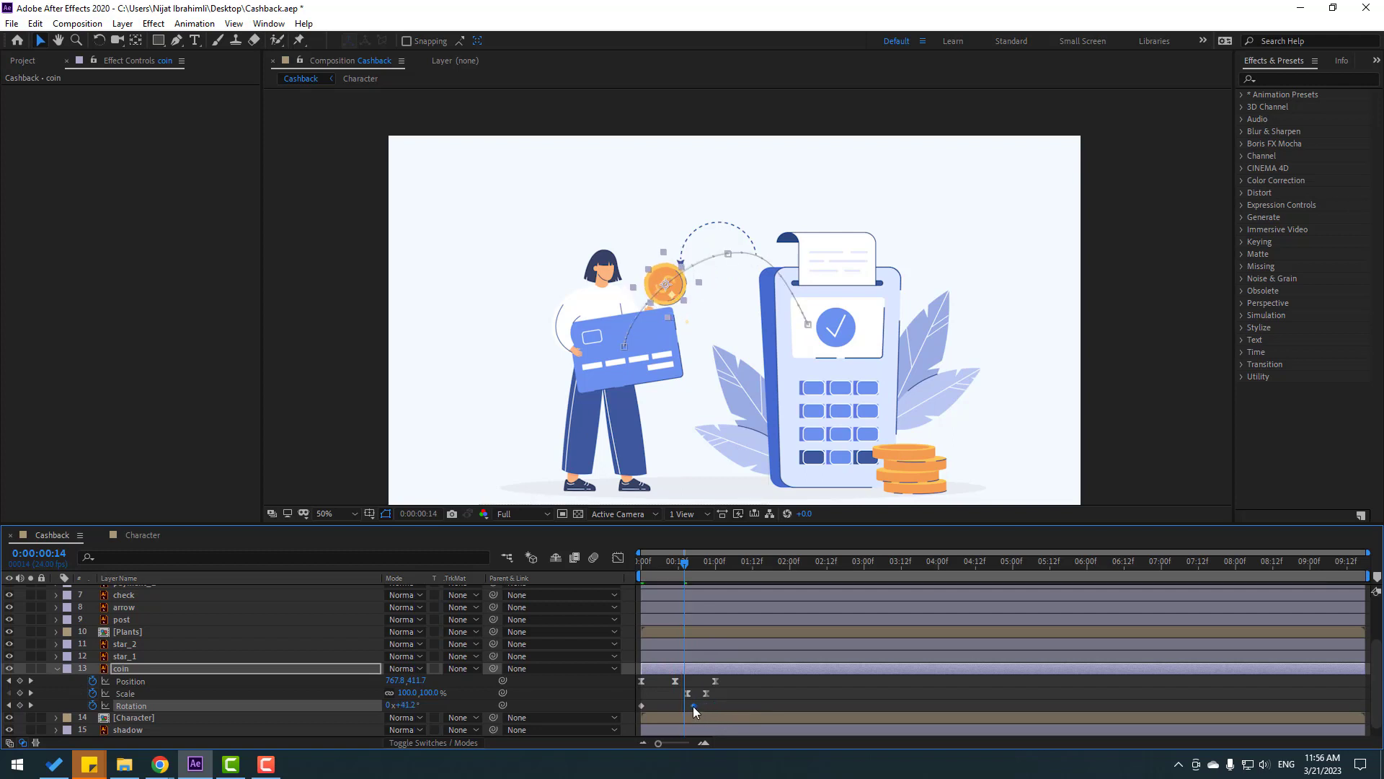
pyautogui.press('space')
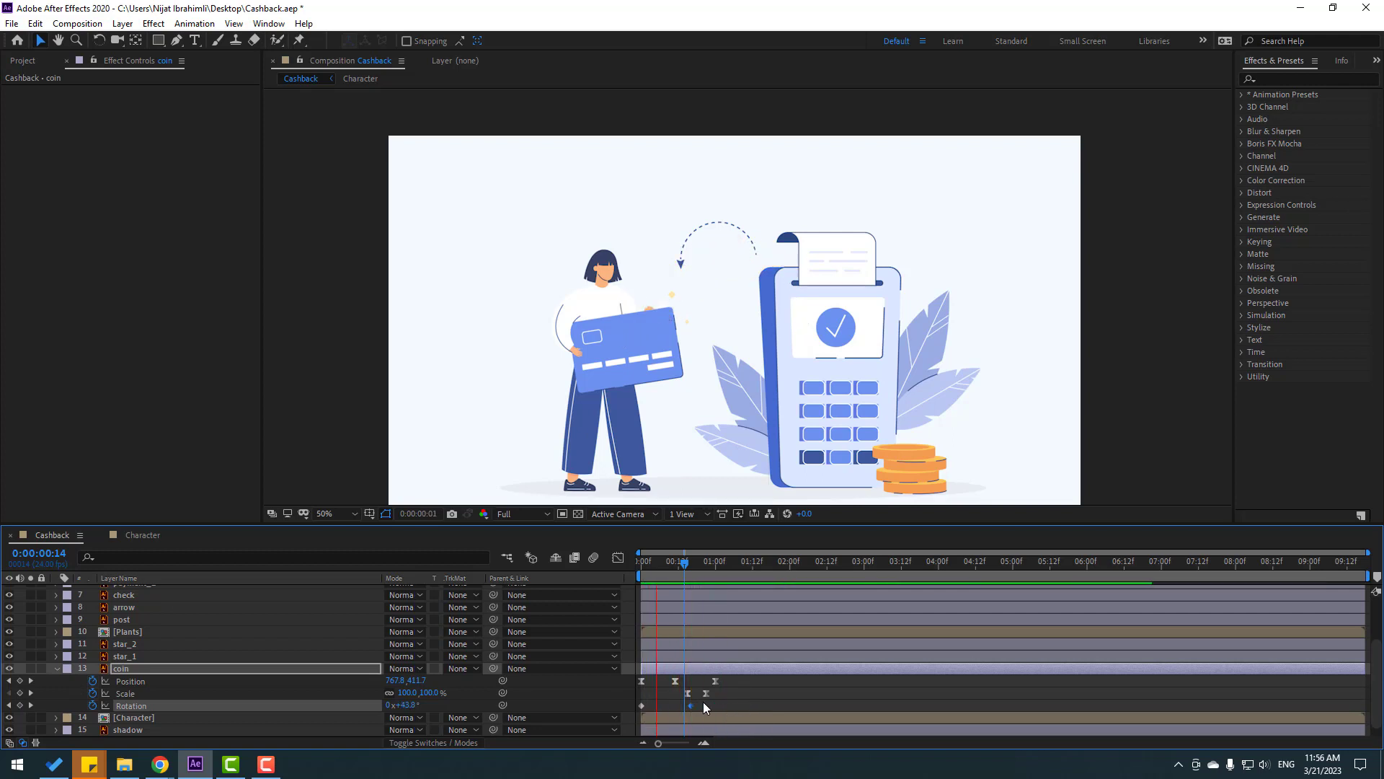
# - Apply Easy Ease to both of the coin's Rotation keyframes and preview the motion
pyautogui.rightClick(643, 705)
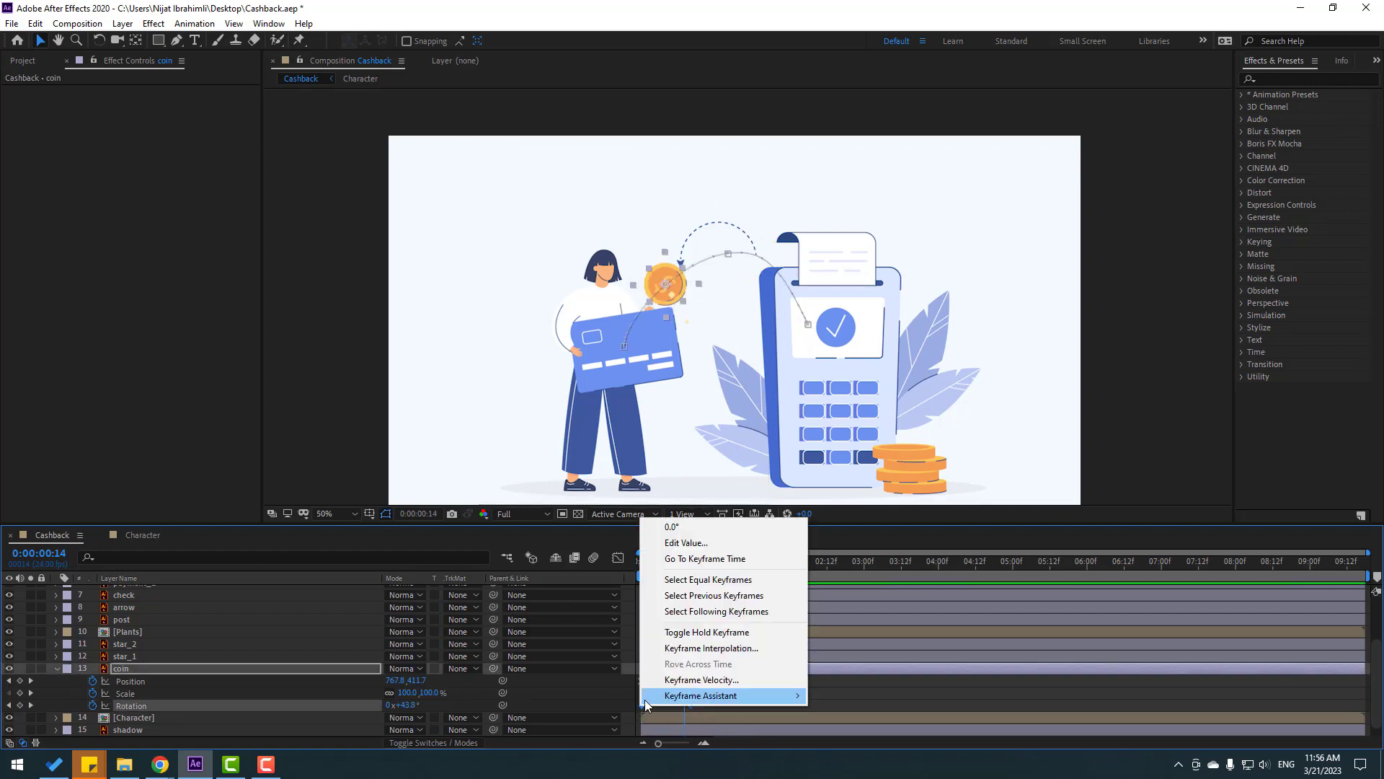
pyautogui.moveTo(646, 698)
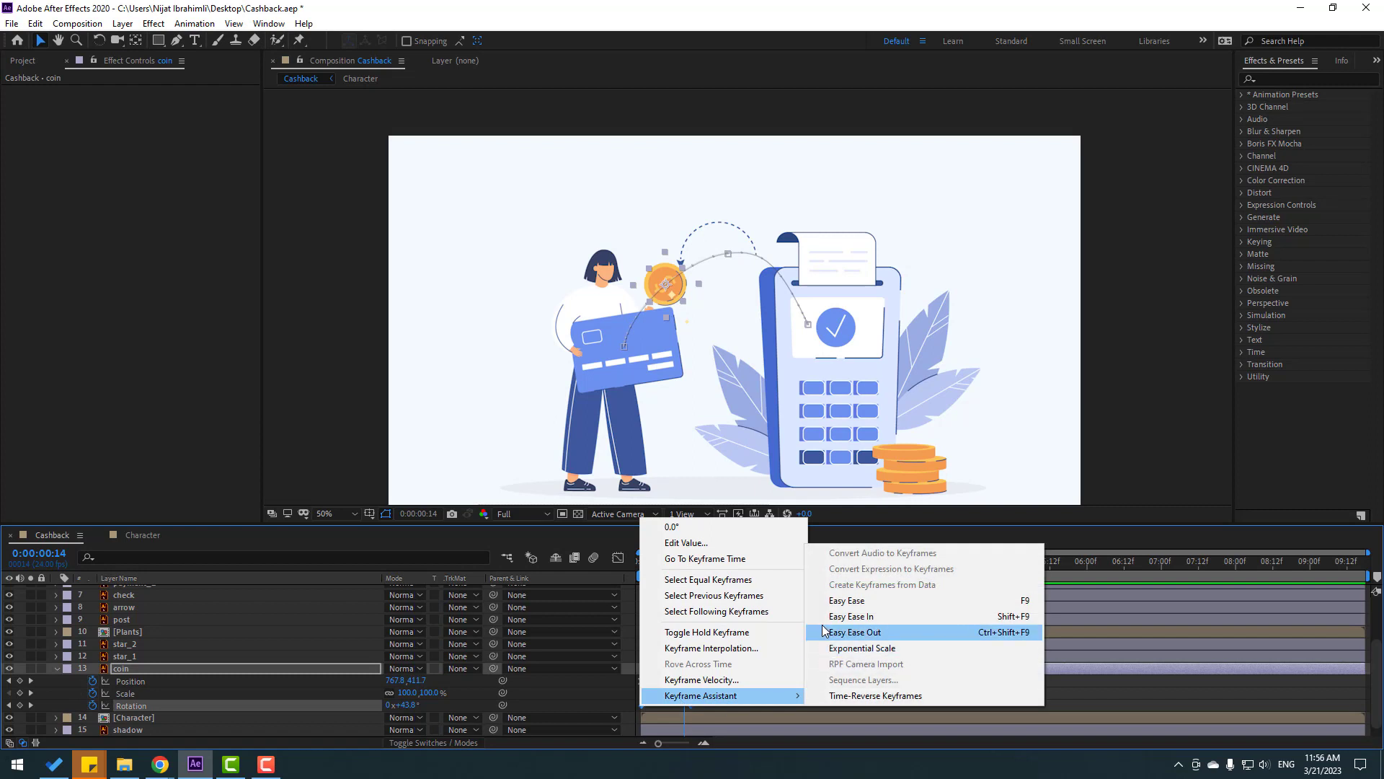
pyautogui.click(1030, 603)
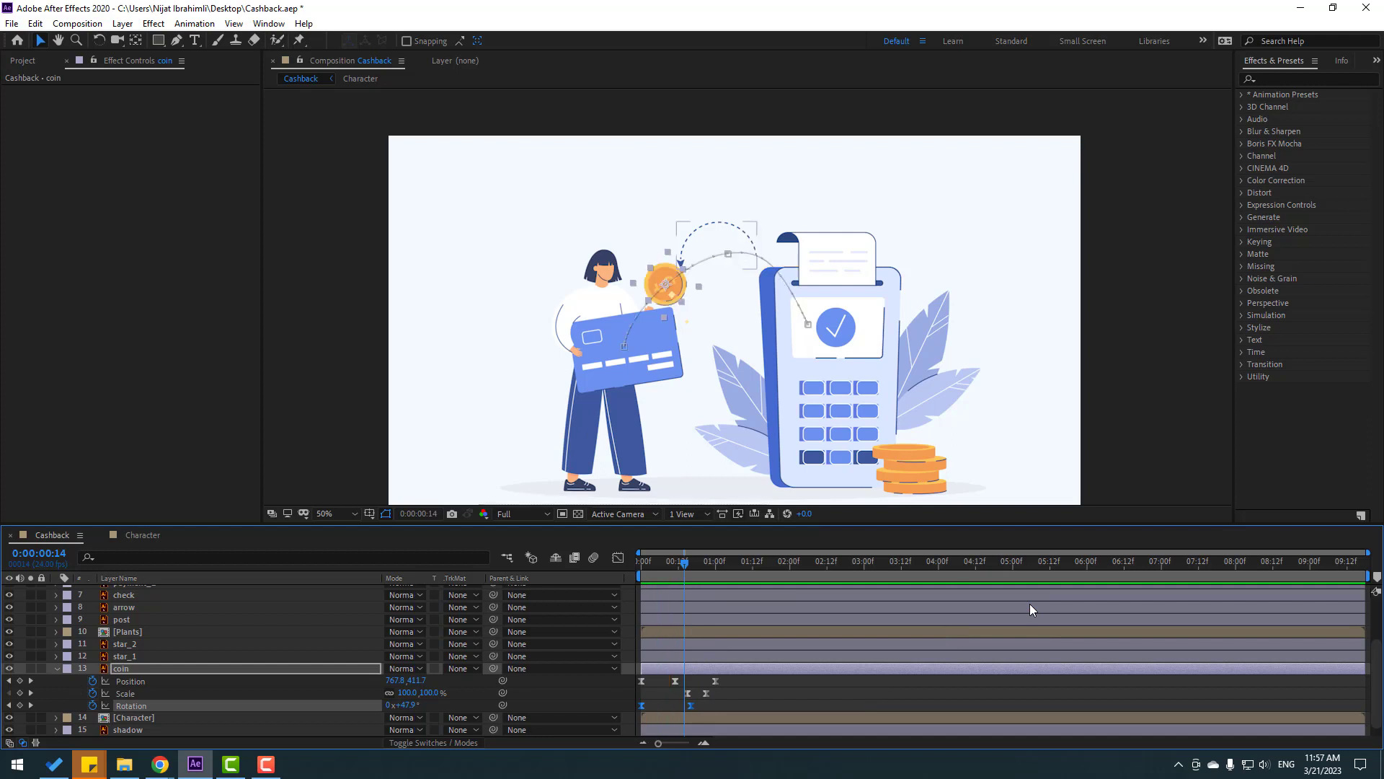
pyautogui.press('space')
pyautogui.moveTo(712, 565); pyautogui.dragTo(611, 583)
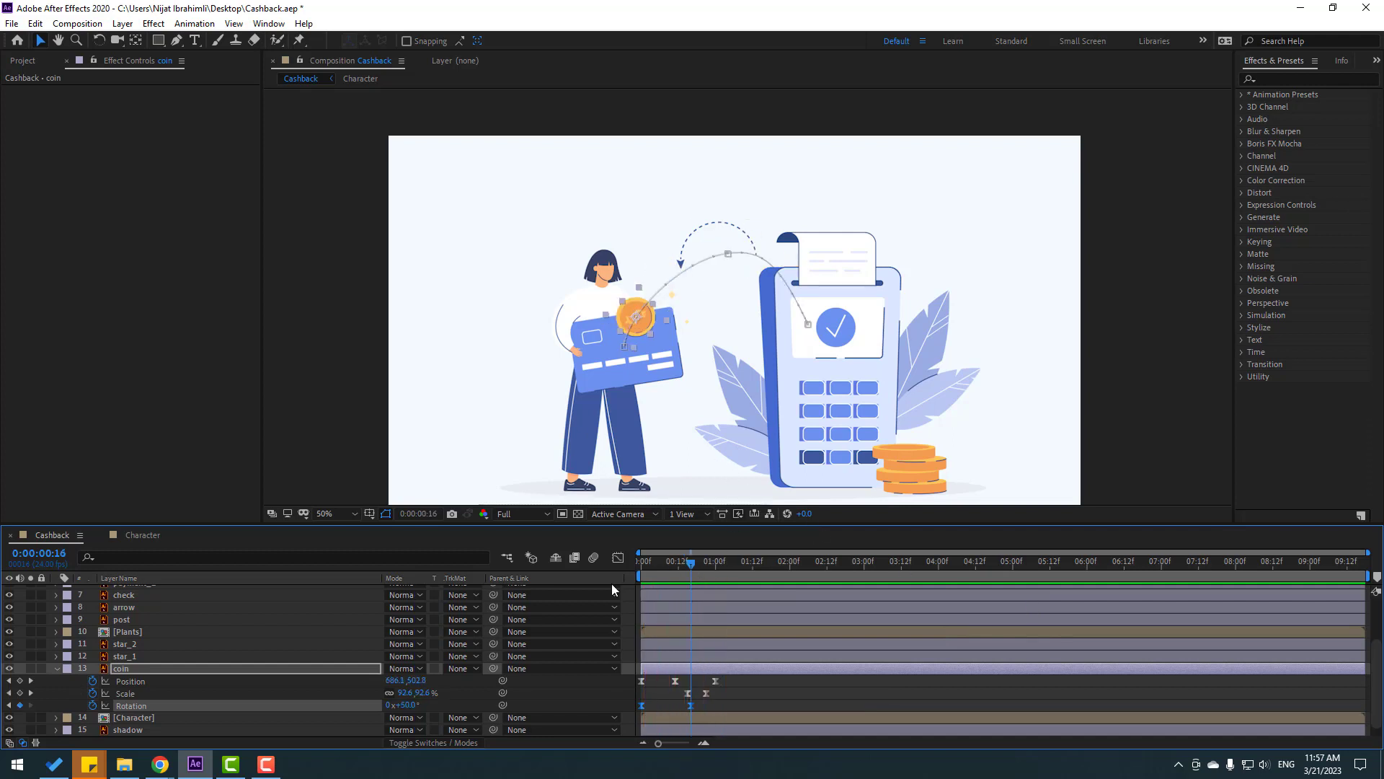
# - Collapse the coin layer's properties and shift the layer in time to start just before 0:00:03:00
pyautogui.click(8, 681)
pyautogui.click(58, 667)
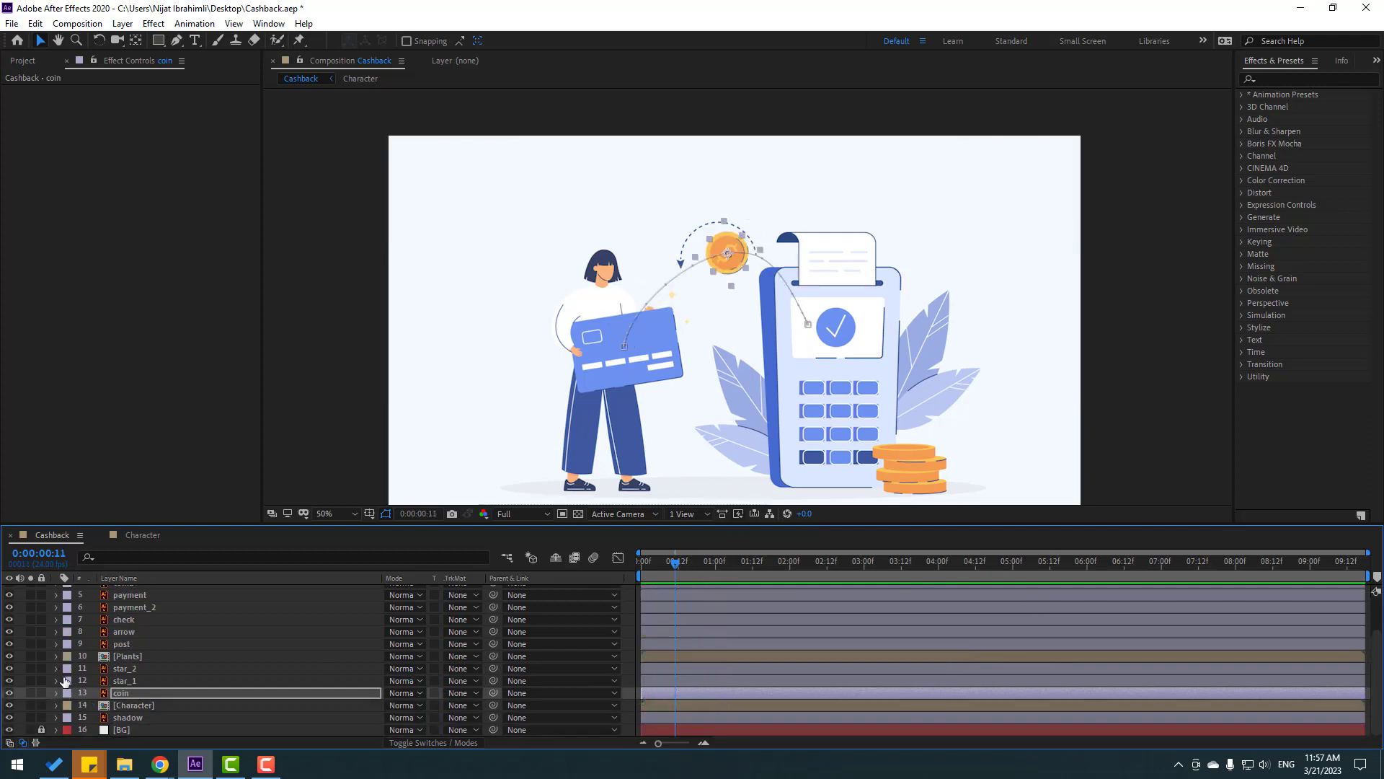
pyautogui.click(128, 693)
pyautogui.moveTo(711, 694); pyautogui.dragTo(865, 695)
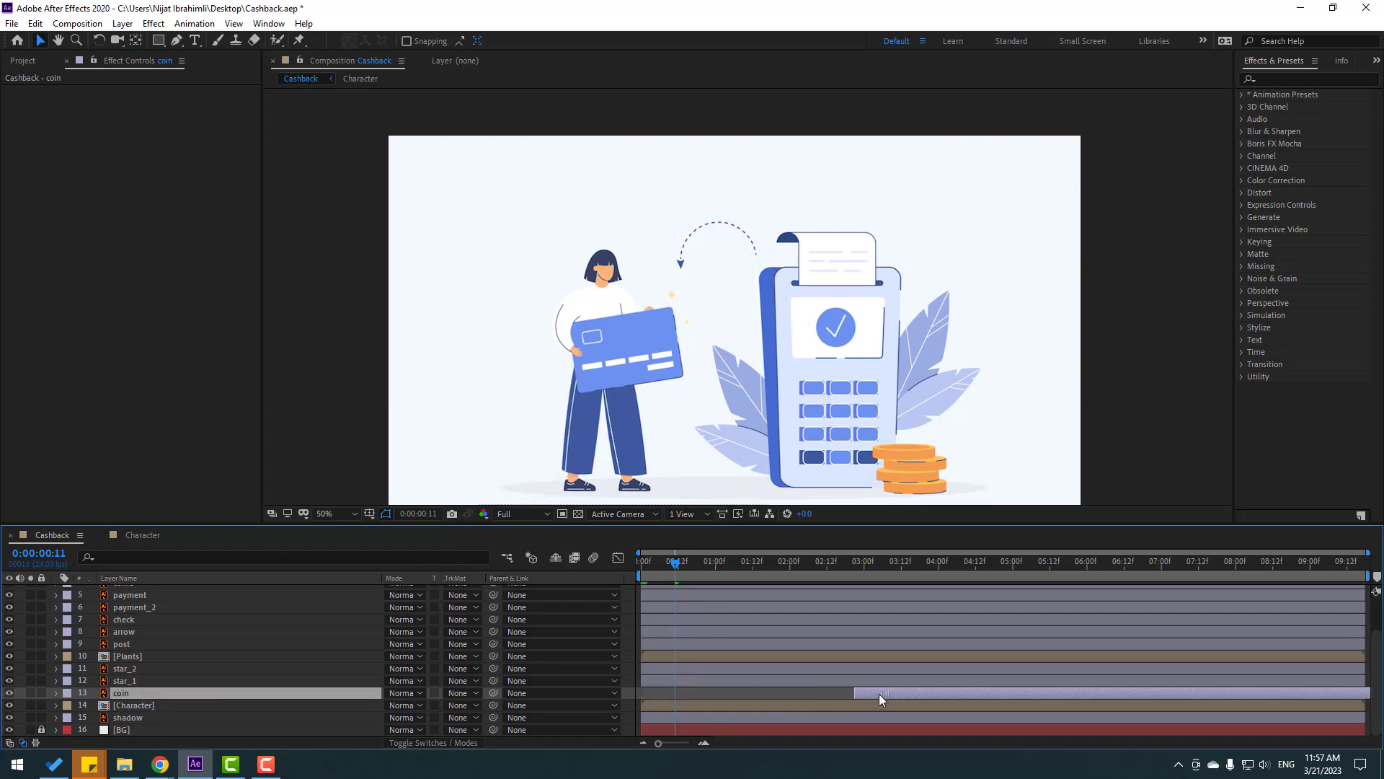
# - Try moving the payment receipt layer on its own in the composition at 0:00:00:16
pyautogui.click(842, 257)
pyautogui.scroll(1, 180, 634)
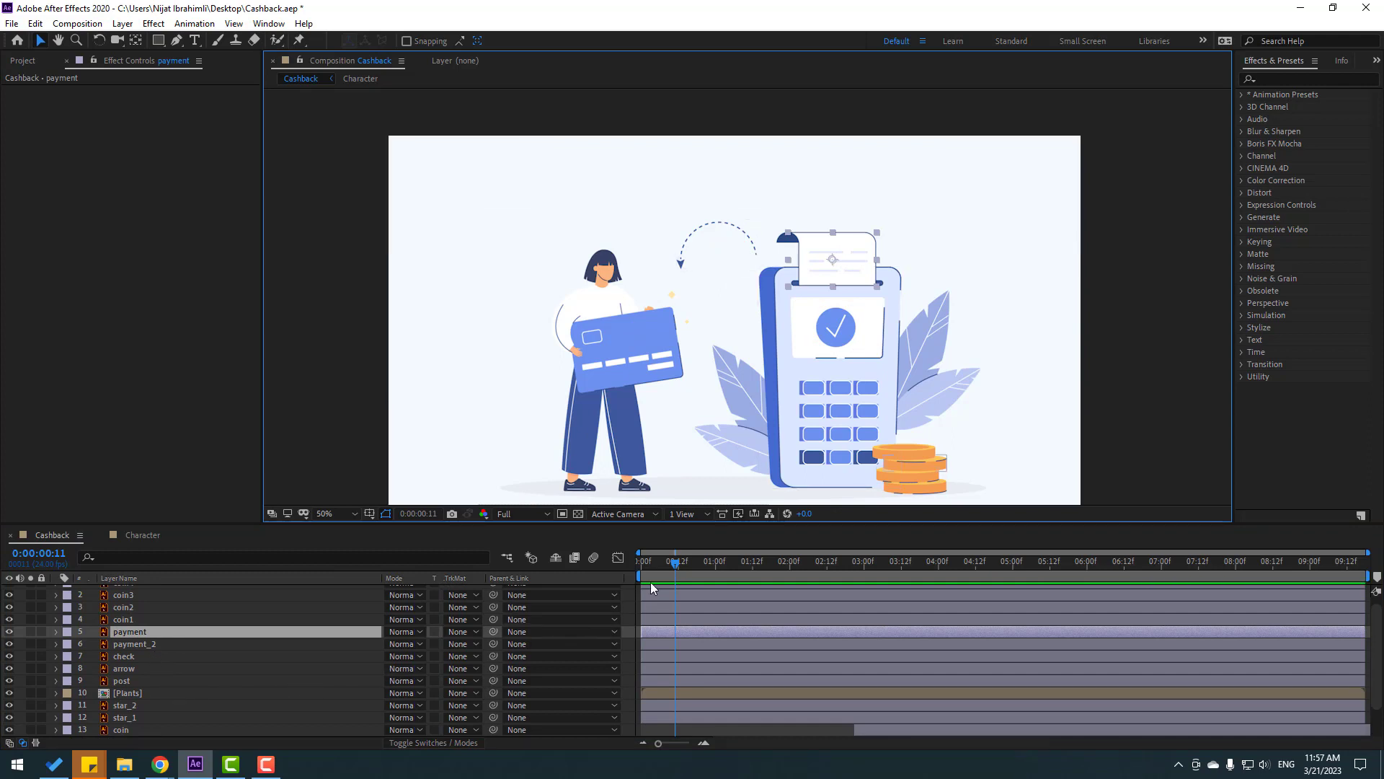
pyautogui.click(691, 563)
pyautogui.moveTo(837, 272)
pyautogui.mouseDown()
pyautogui.moveTo(868, 270)
pyautogui.moveTo(822, 284)
pyautogui.mouseUp()
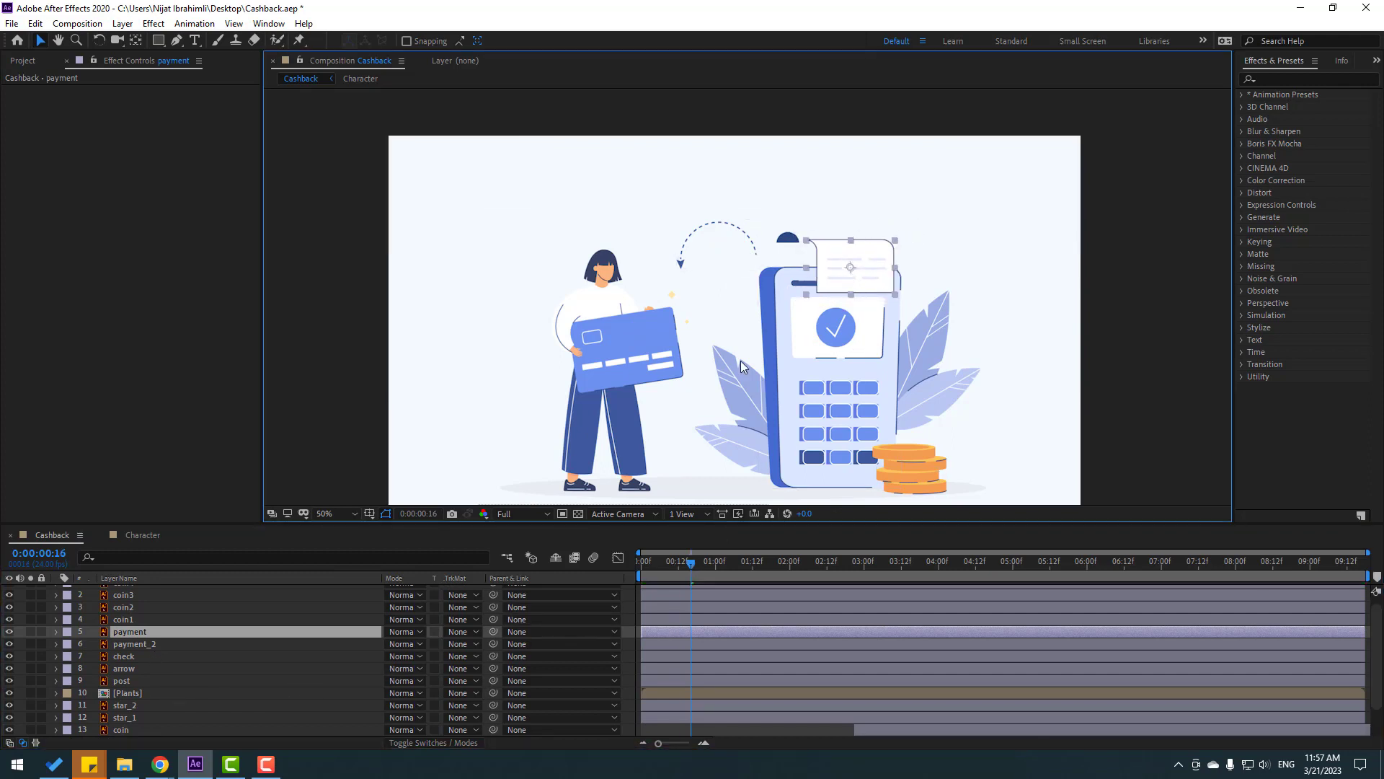
# - Parent the payment_2 layer to the payment layer and show the layer switches in the timeline
pyautogui.click(129, 647)
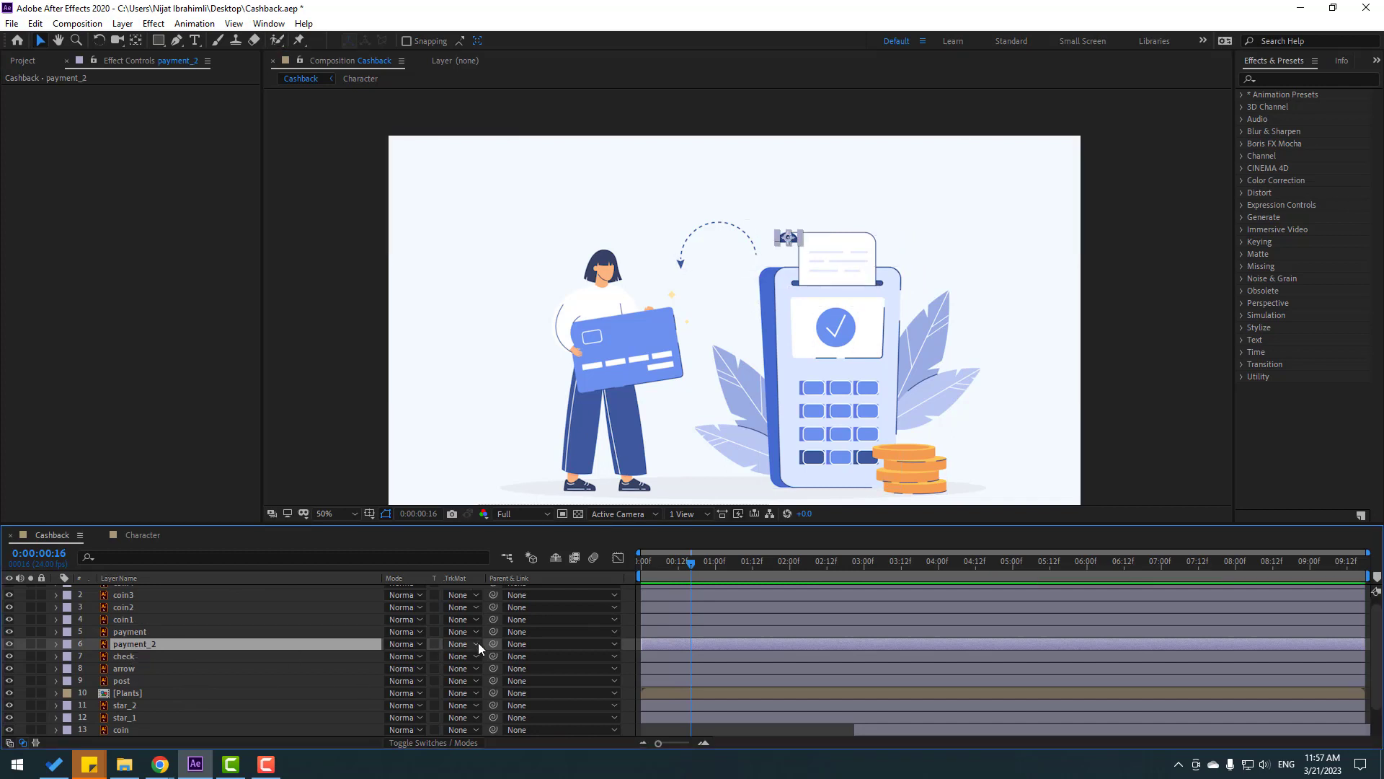
pyautogui.moveTo(492, 645); pyautogui.dragTo(131, 633)
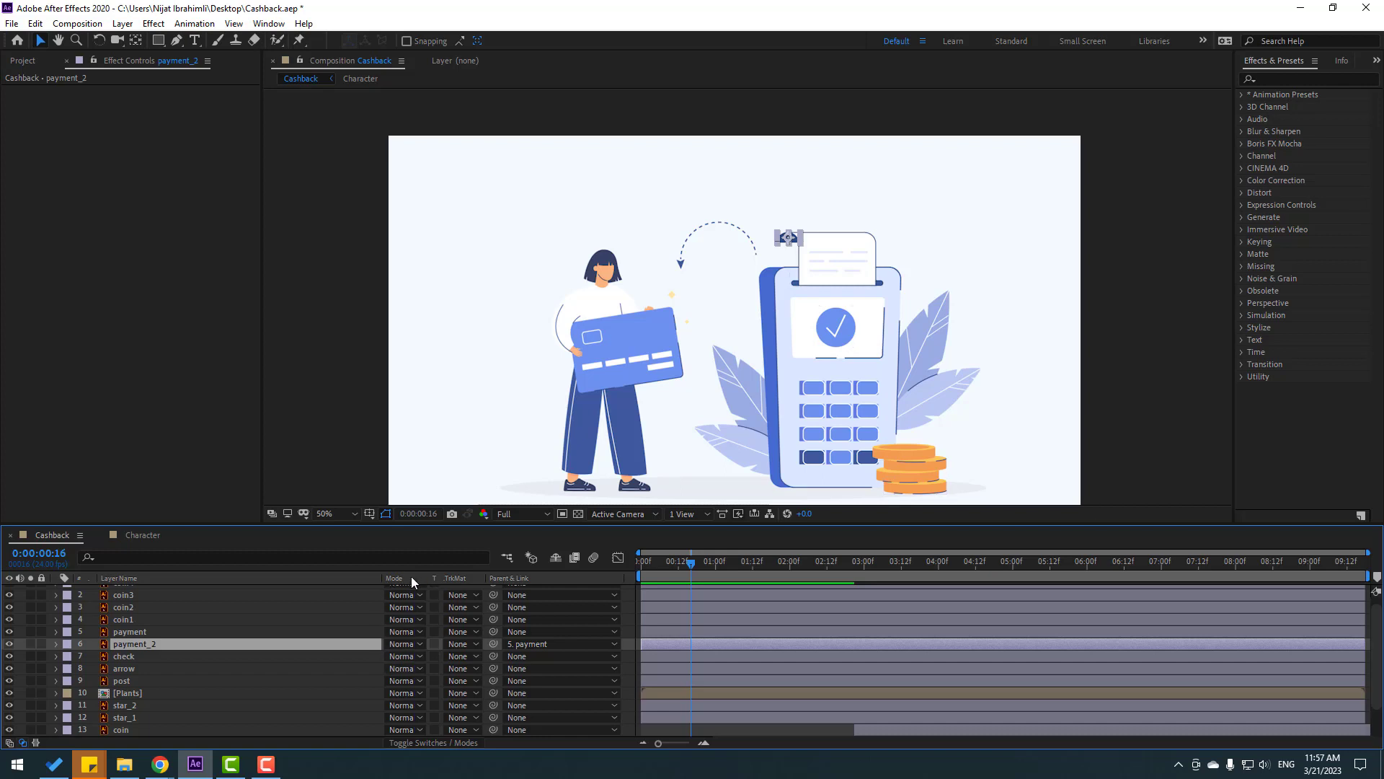
pyautogui.click(451, 743)
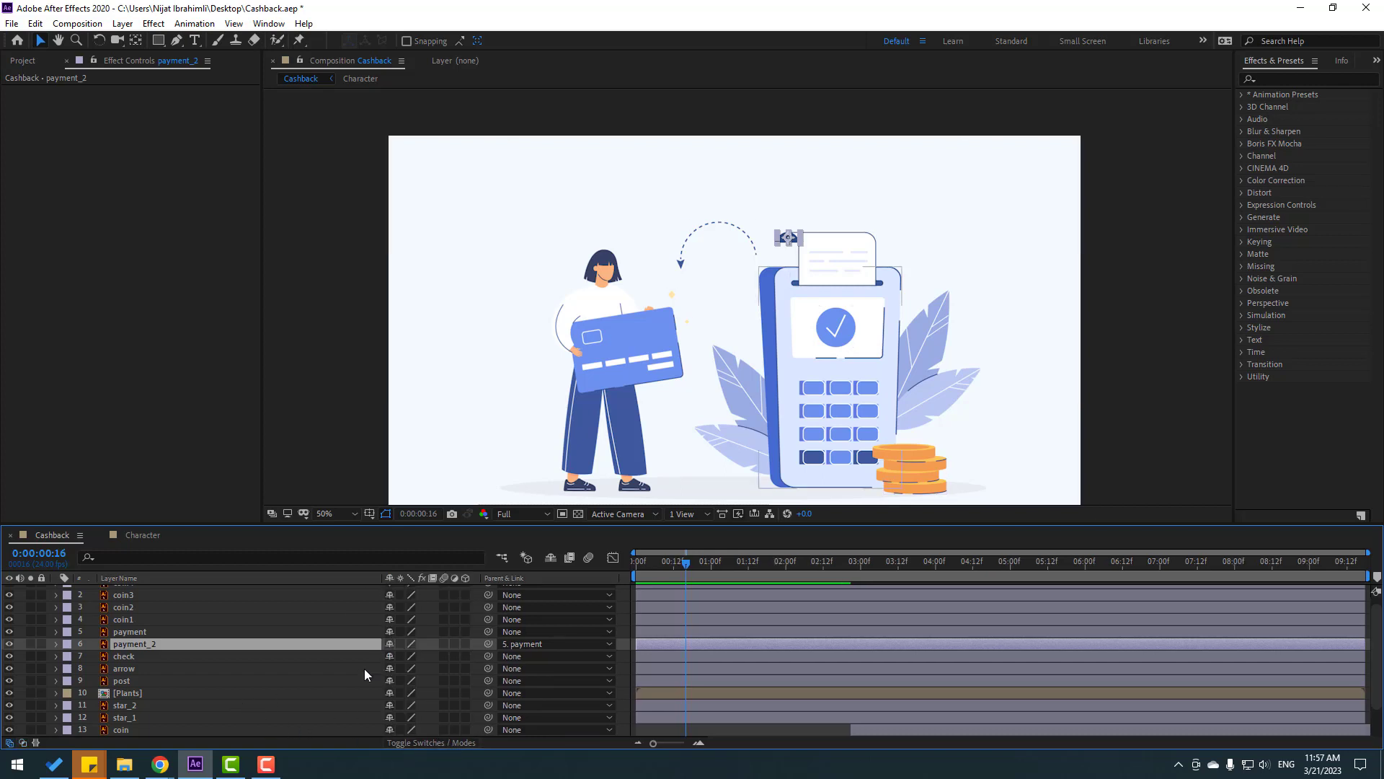
# - Keyframe the payment layer's Position with Y at 500 near the timeline start and Y at 333 at 0:00:01:00
pyautogui.click(130, 636)
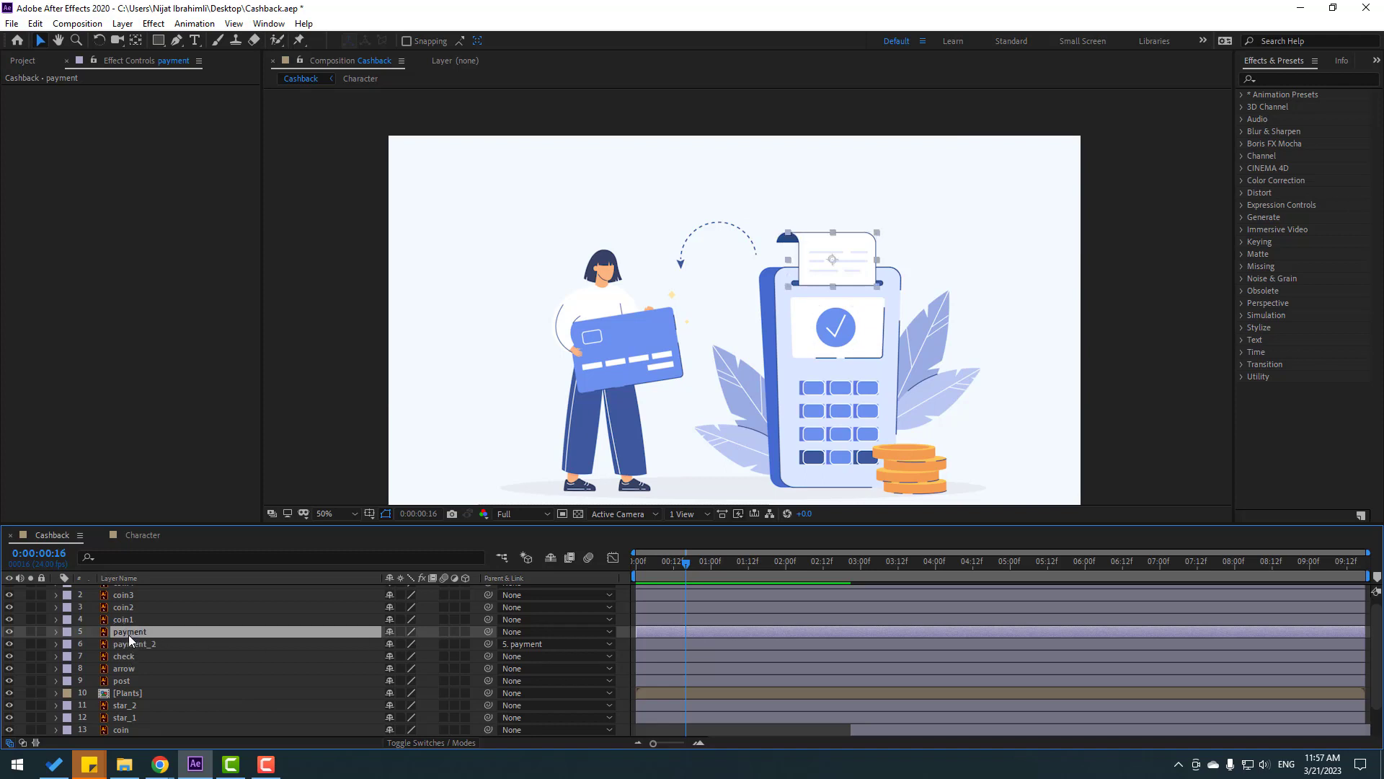
pyautogui.press('p')
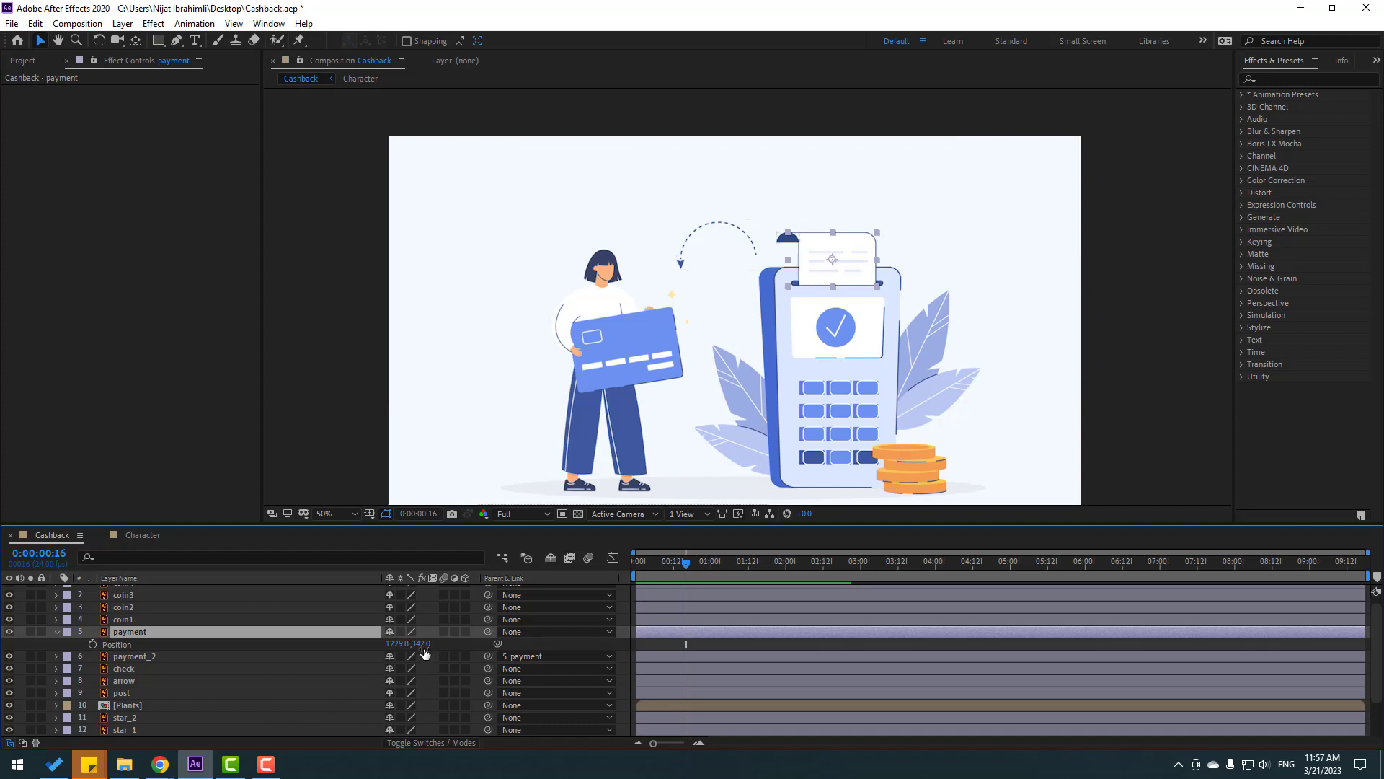
pyautogui.moveTo(426, 652); pyautogui.dragTo(534, 653)
pyautogui.press('Return')
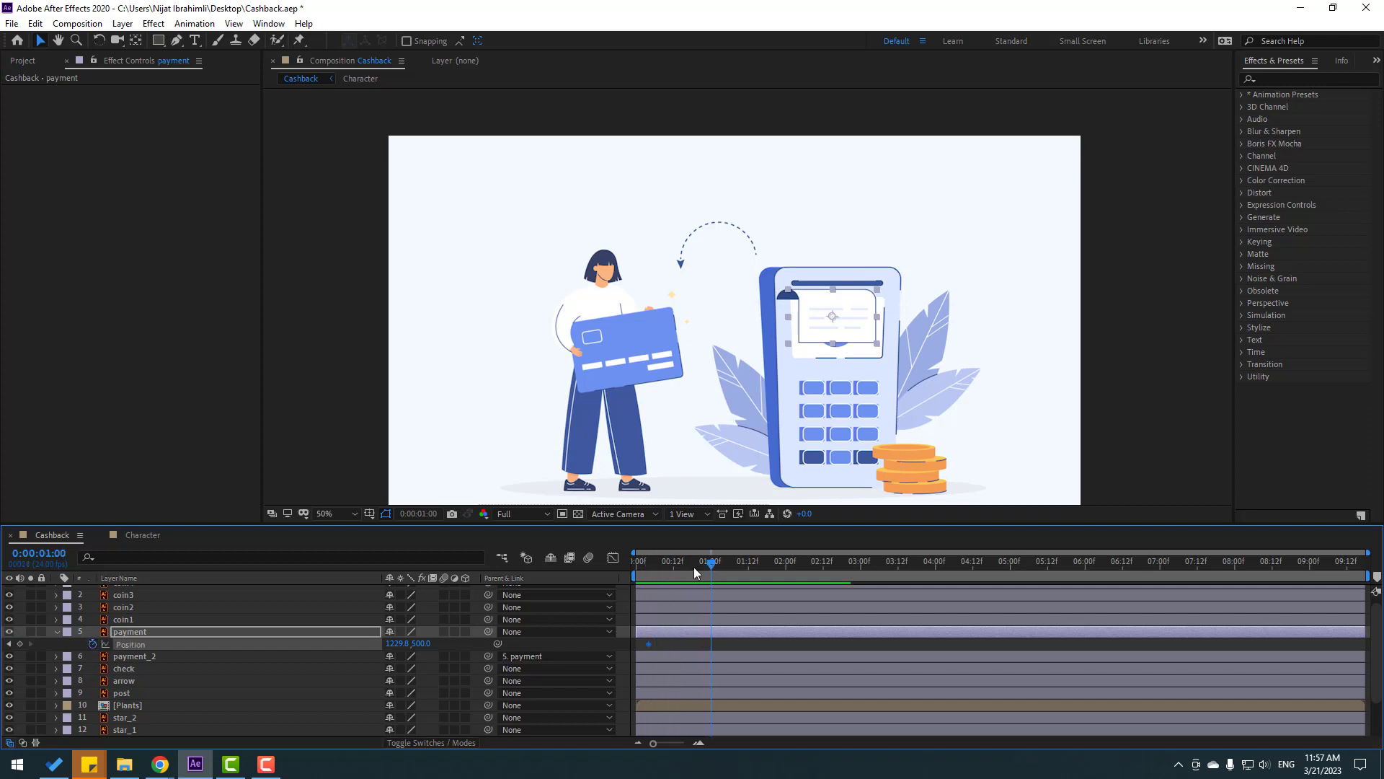
pyautogui.moveTo(407, 645); pyautogui.dragTo(305, 636)
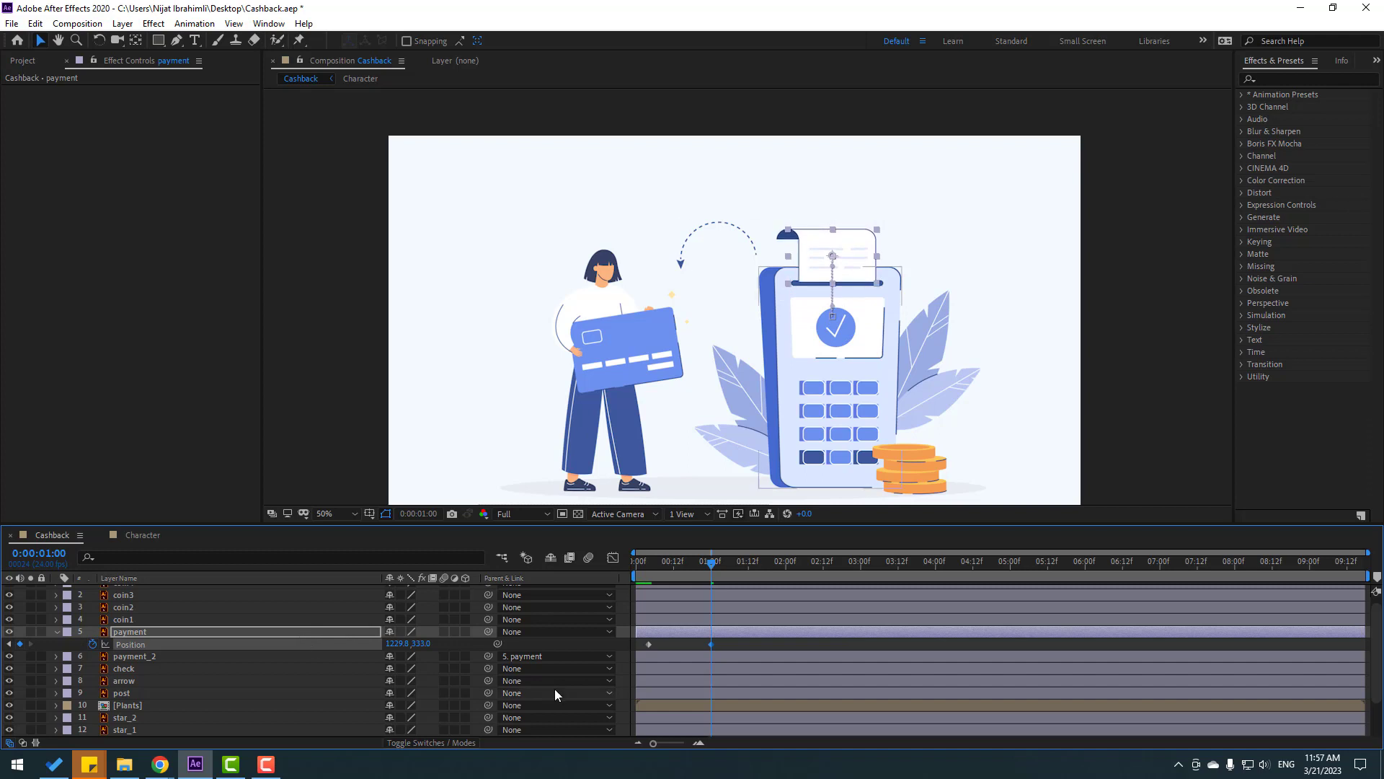
# - Apply Easy Ease to both payment Position keyframes, lengthen the last keyframe's easing handle in the speed graph, and preview
pyautogui.moveTo(724, 647); pyautogui.dragTo(645, 659)
pyautogui.rightClick(648, 646)
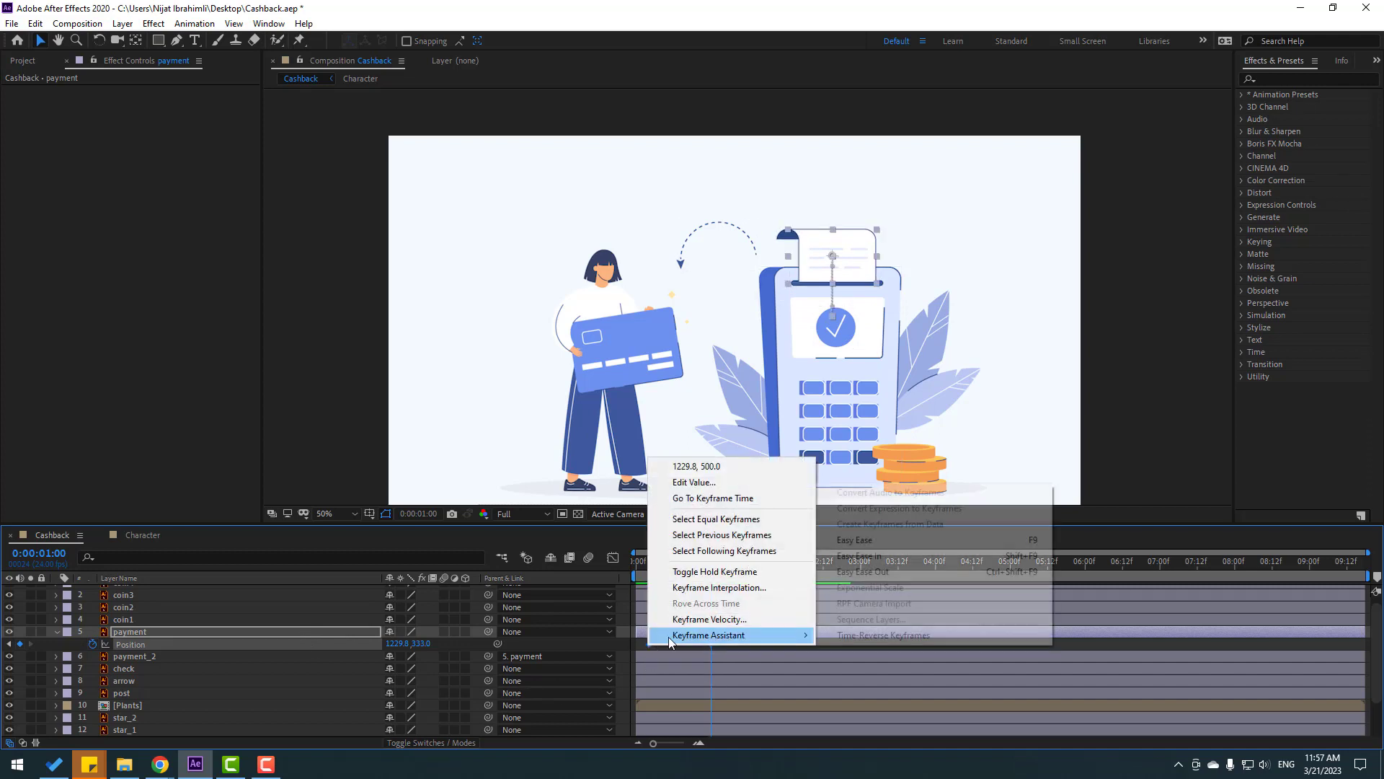
pyautogui.moveTo(707, 635)
pyautogui.click(924, 538)
pyautogui.click(613, 558)
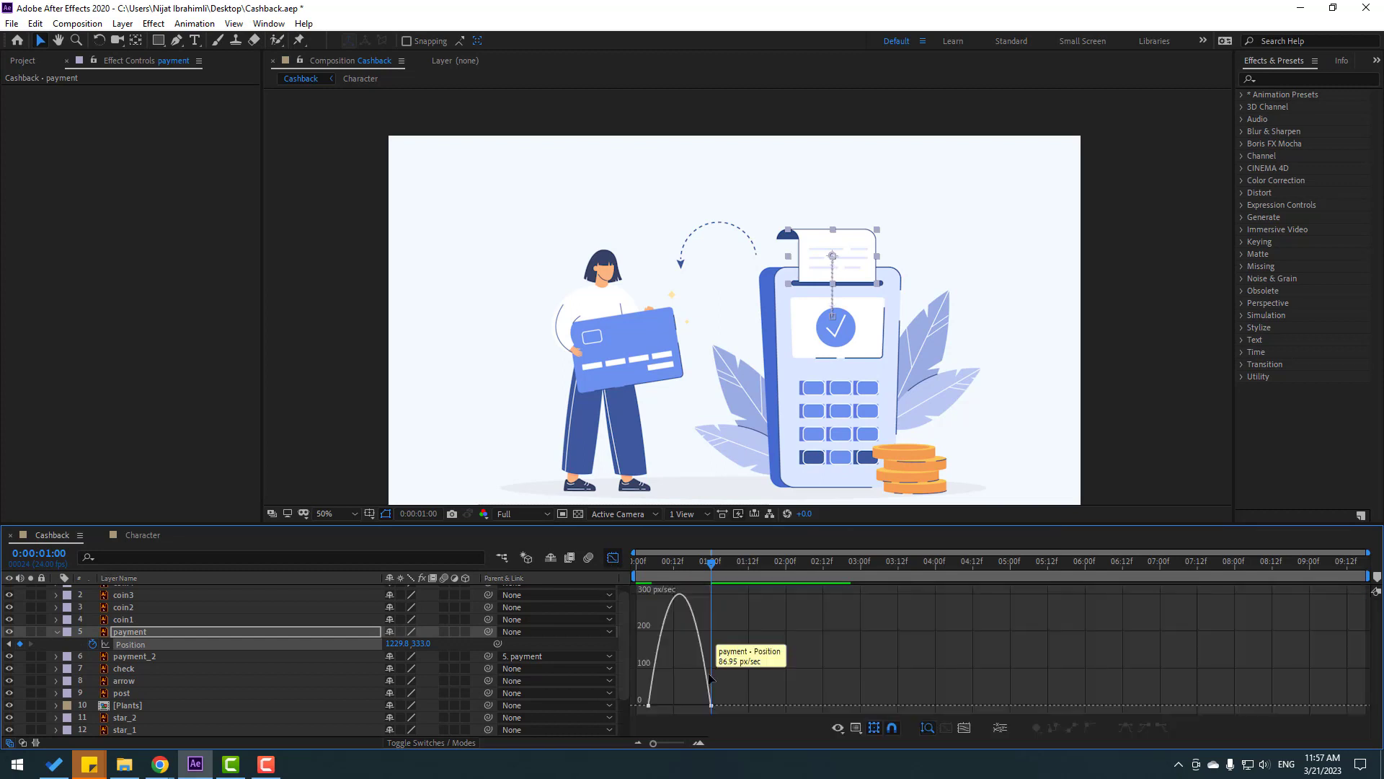
pyautogui.moveTo(685, 696)
pyautogui.mouseDown()
pyautogui.moveTo(714, 718)
pyautogui.moveTo(688, 705)
pyautogui.mouseUp()
pyautogui.press('space')
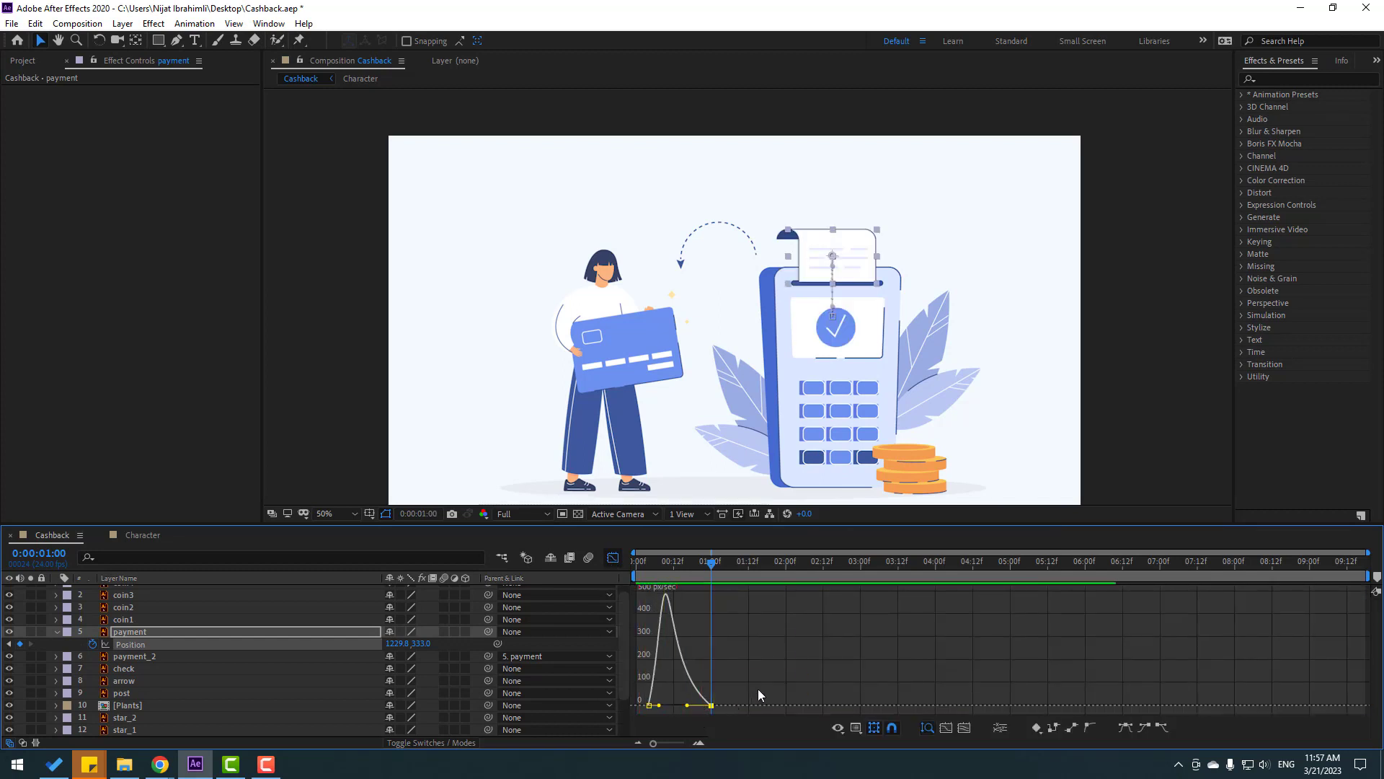
# - Lengthen the first payment Position keyframe's easing handle, preview the receipt's motion, and return to the layer bar view
pyautogui.press('space')
pyautogui.moveTo(659, 704); pyautogui.dragTo(668, 705)
pyautogui.press('space')
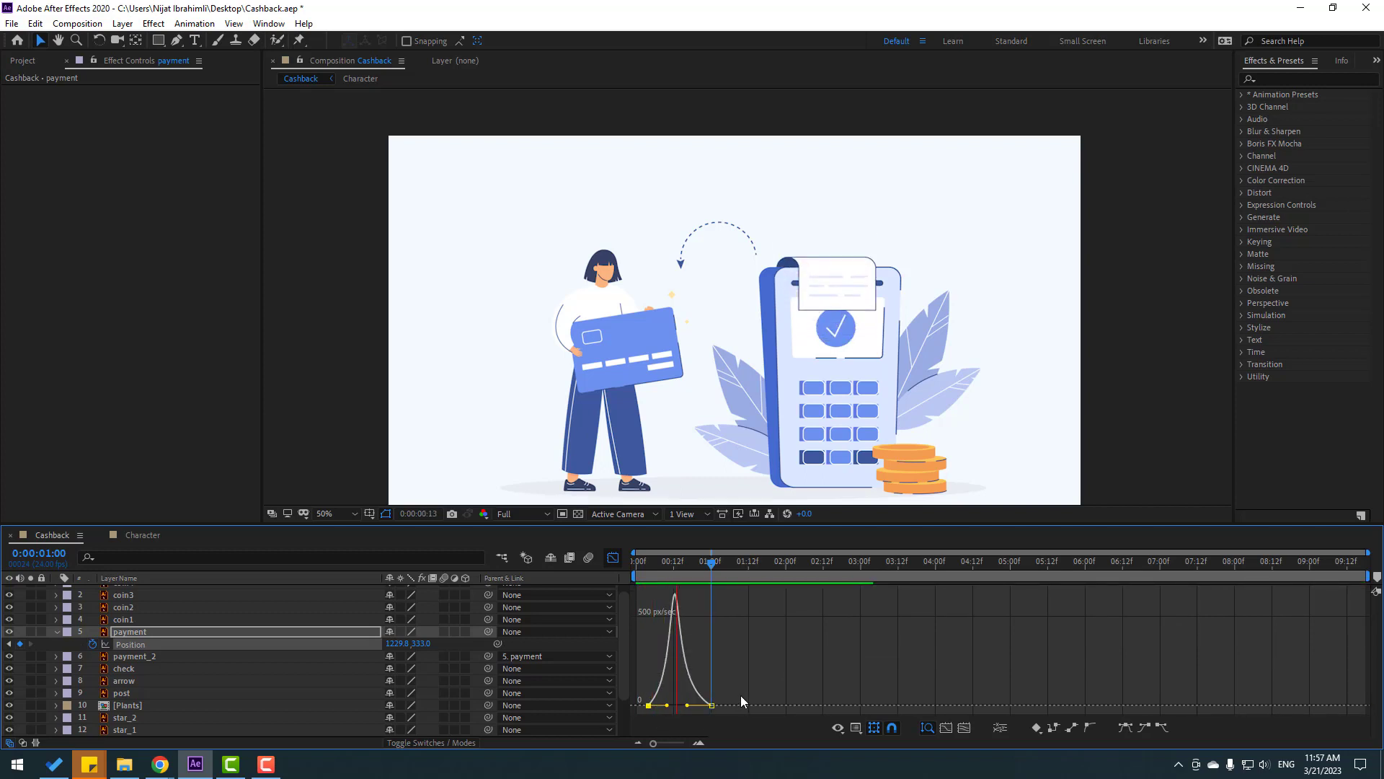
pyautogui.click(613, 558)
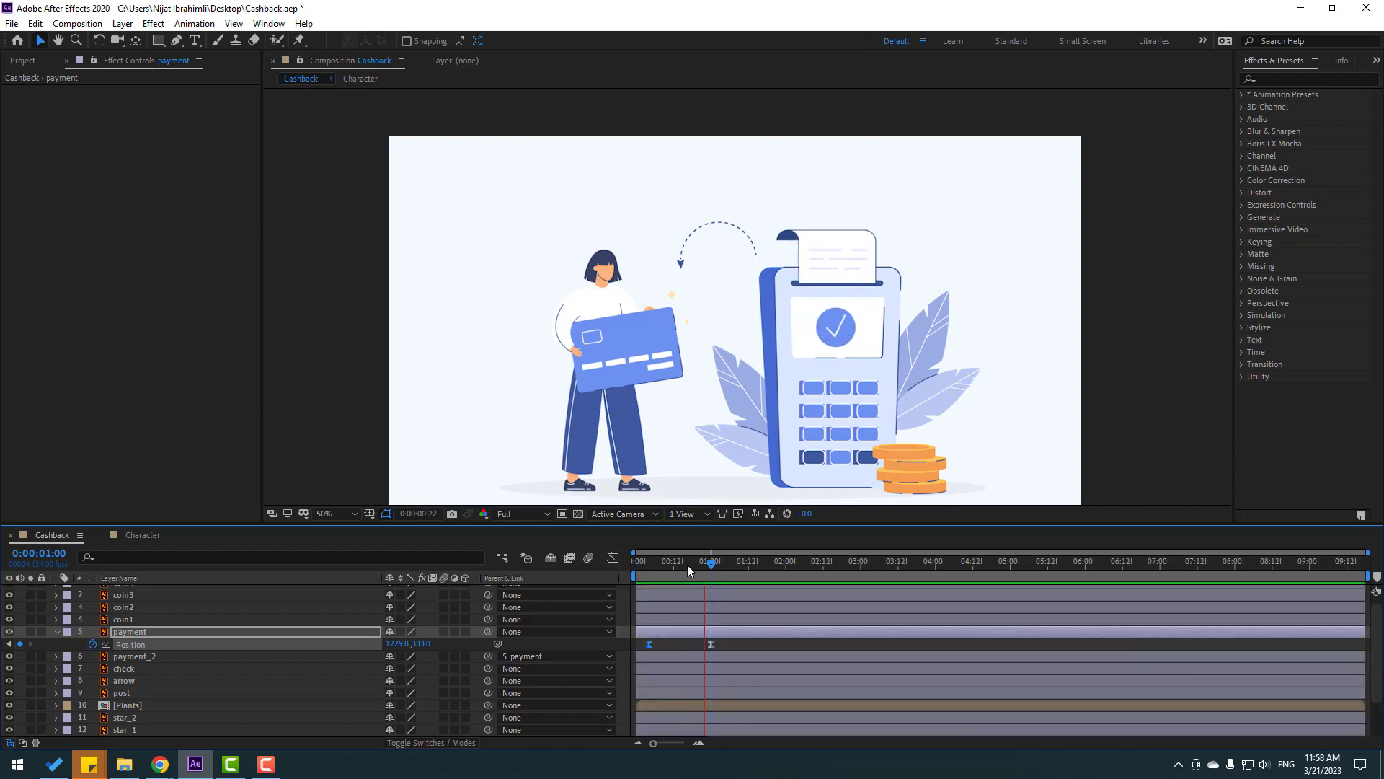
# - Duplicate the post layer and place the copy directly above the payment layer
pyautogui.click(124, 693)
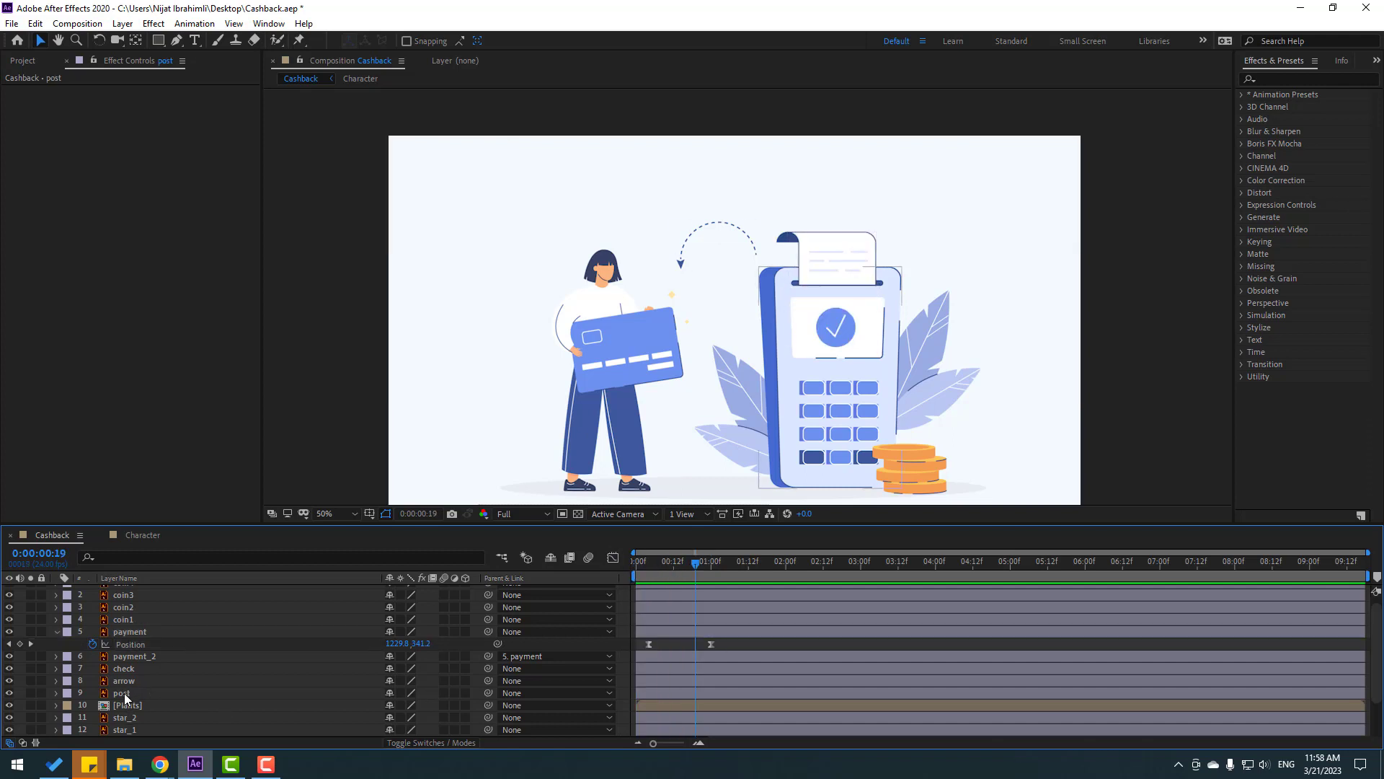
pyautogui.hotkey('ctrl', 'd')
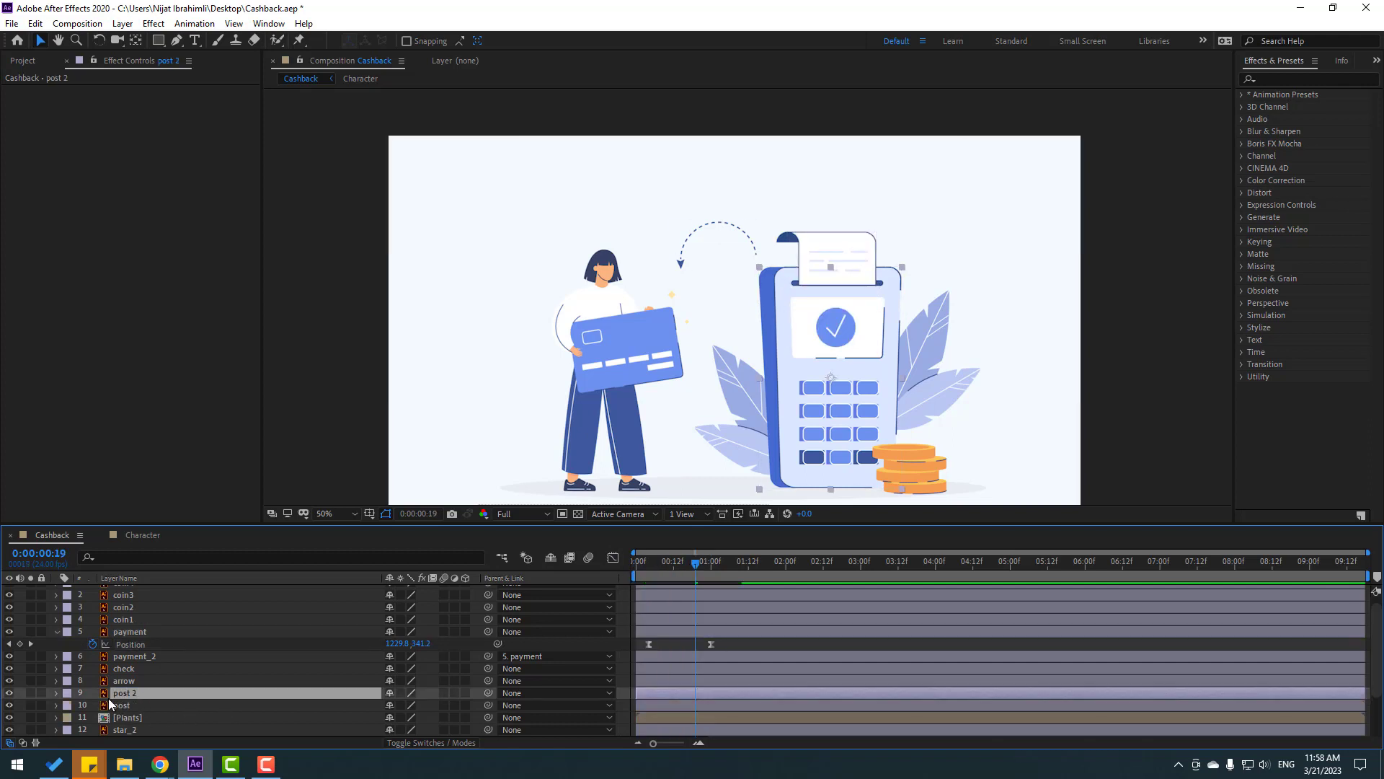
pyautogui.moveTo(109, 698); pyautogui.dragTo(114, 626)
# - Draw a closed four-point Pen tool mask on post 2, from the terminal's receipt slot down to just below the screen
pyautogui.scroll(2, 745, 268)
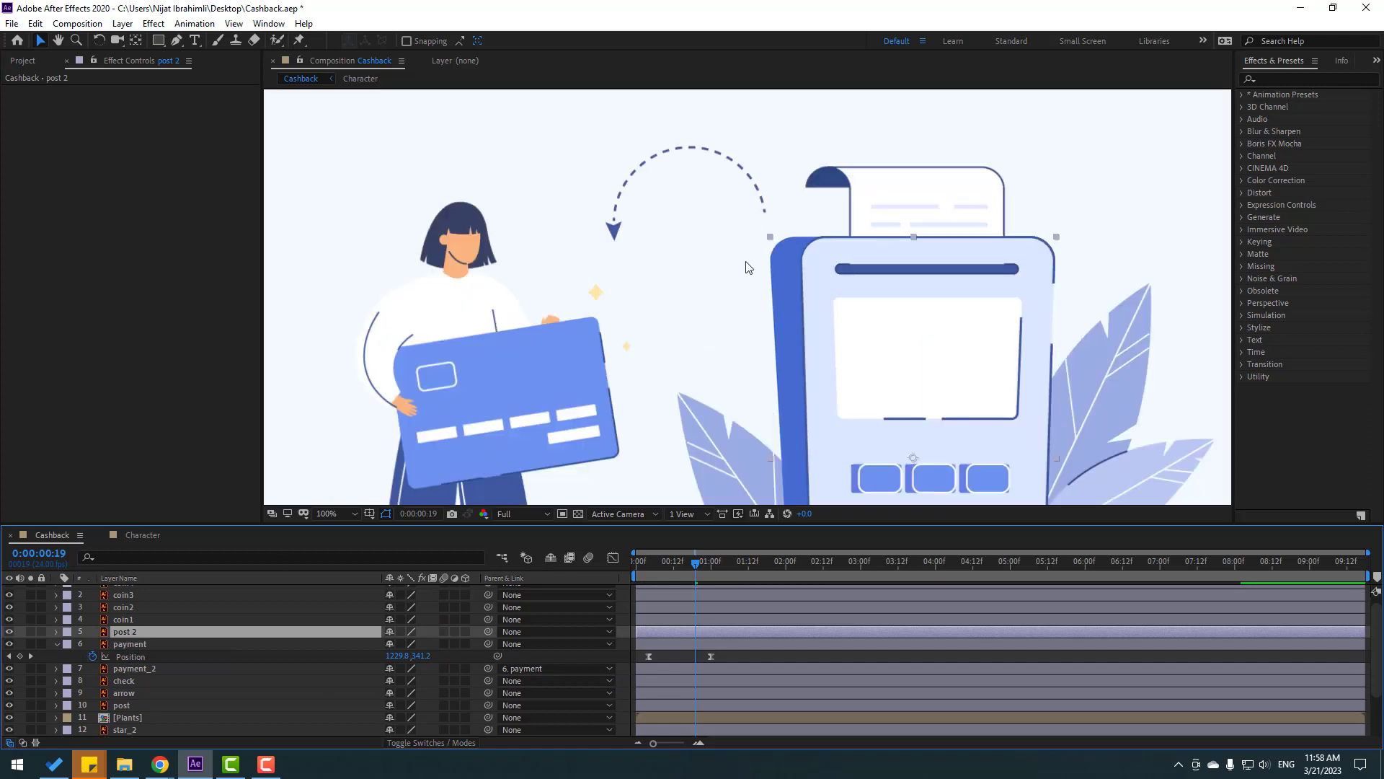
pyautogui.scroll(2, 746, 268)
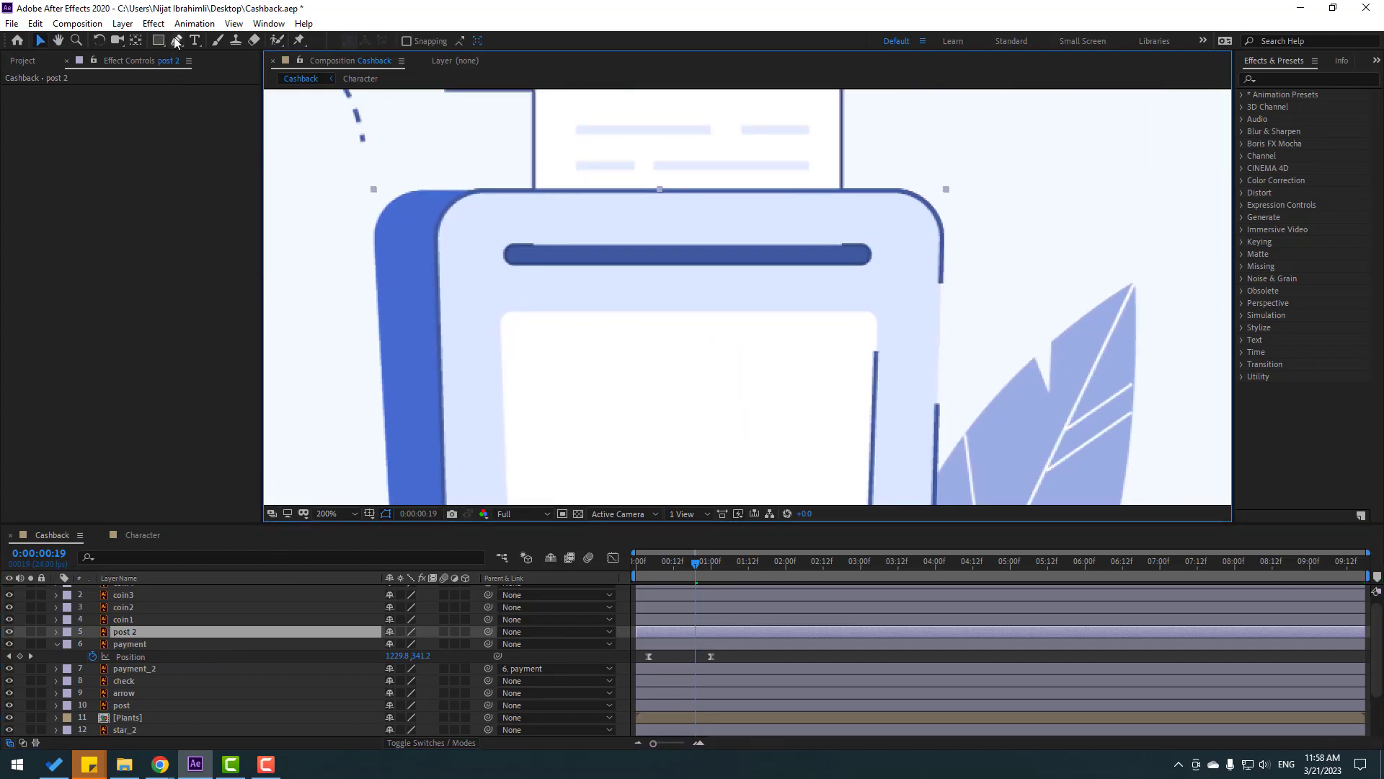
pyautogui.click(176, 41)
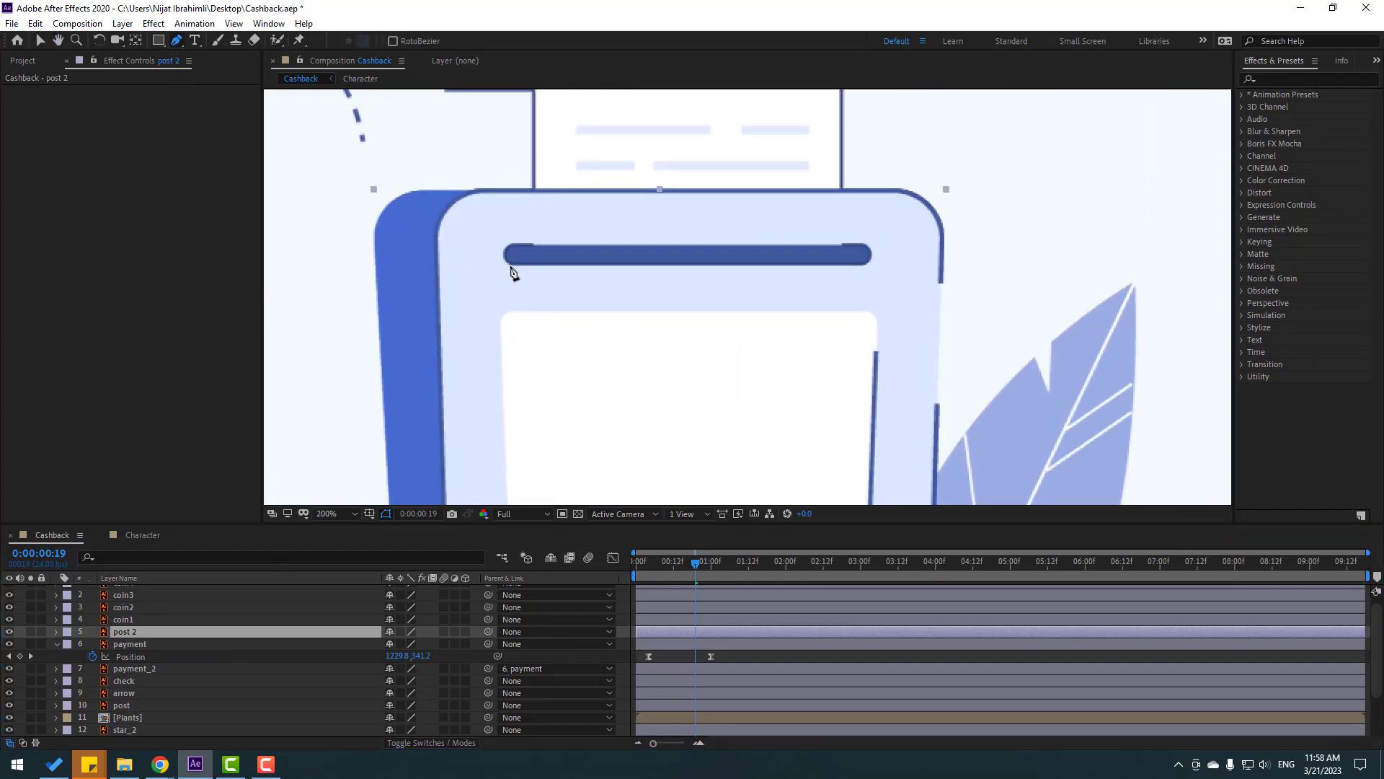
pyautogui.click(511, 264)
pyautogui.scroll(-2, 531, 352)
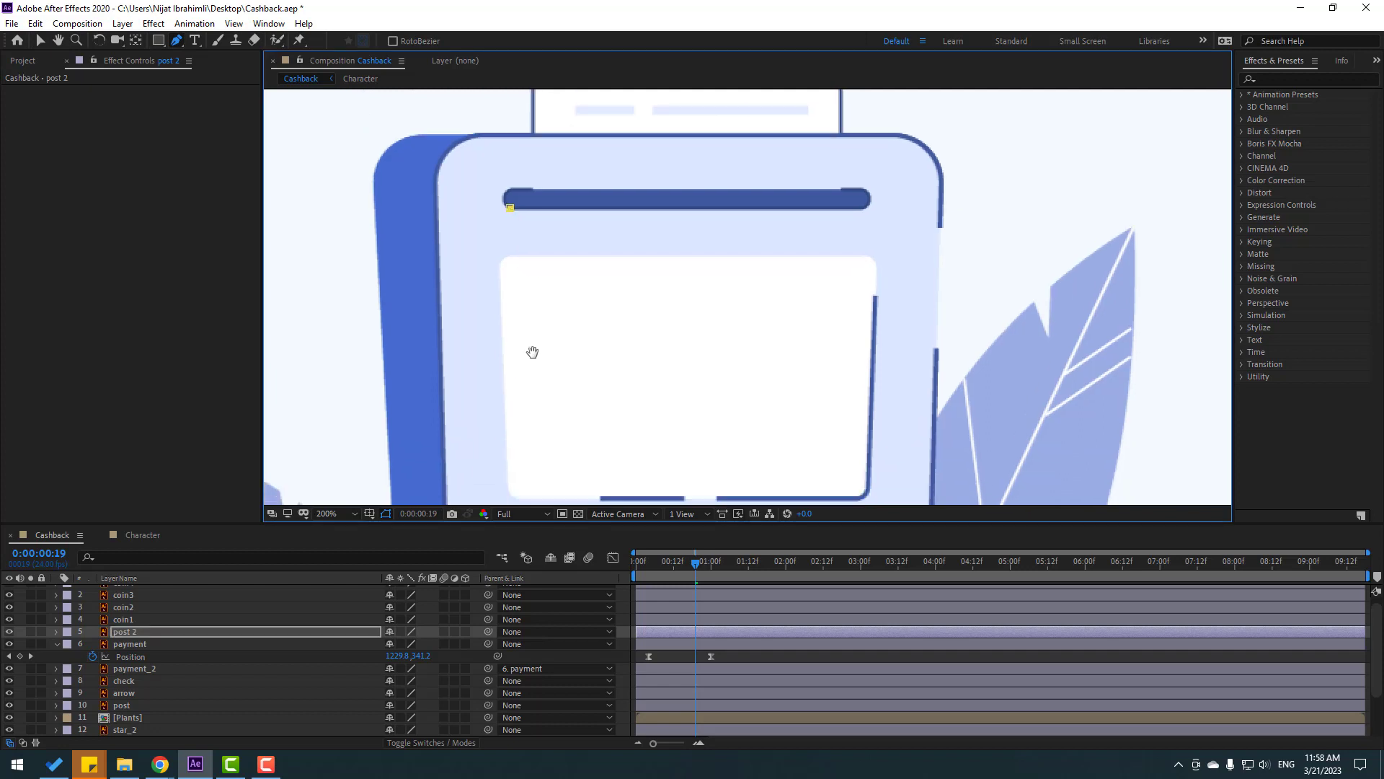
pyautogui.click(869, 199)
pyautogui.scroll(-2, 841, 293)
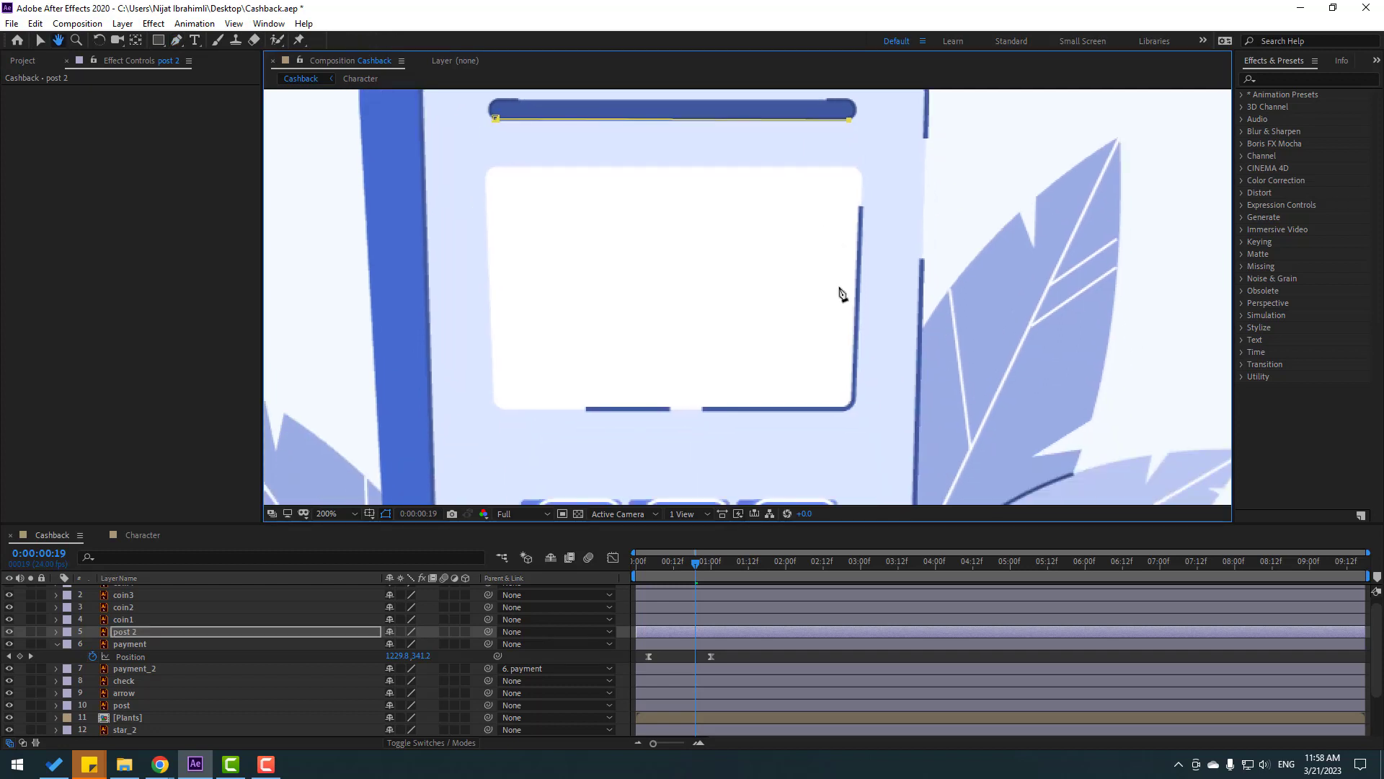
pyautogui.click(849, 410)
pyautogui.click(504, 419)
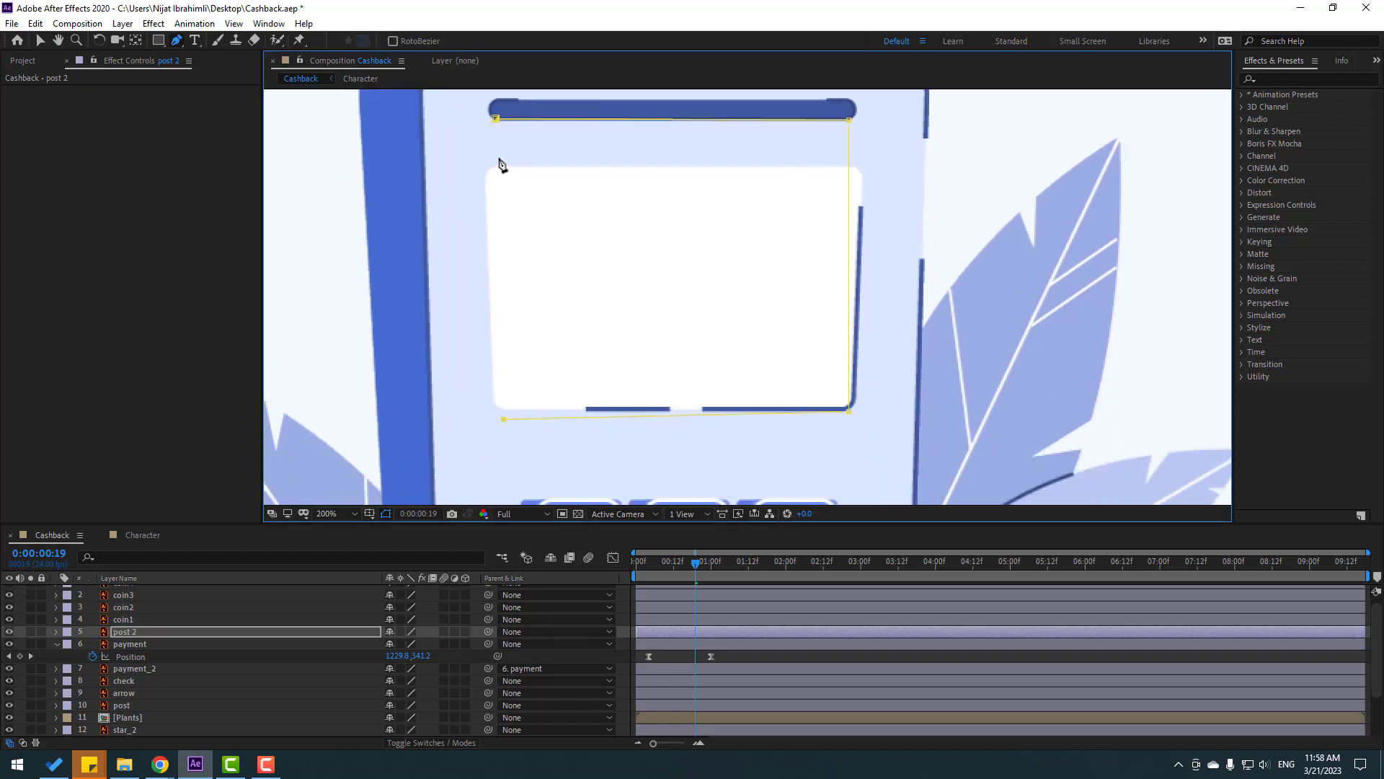
pyautogui.click(495, 118)
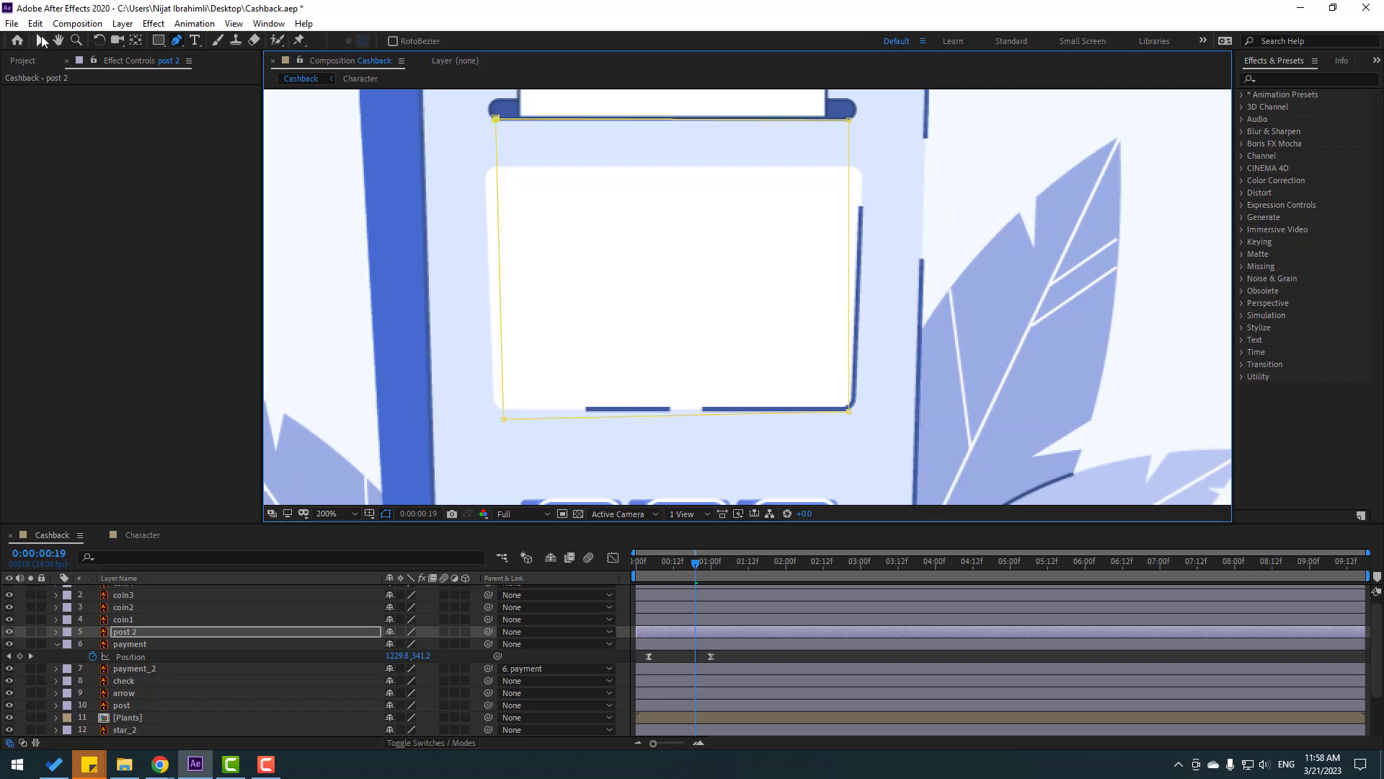
# - Preview the receipt rising out of the masked terminal and return to the frame at 0:00:00:03
pyautogui.click(41, 40)
pyautogui.click(737, 657)
pyautogui.scroll(-1, 716, 302)
pyautogui.moveTo(716, 303); pyautogui.dragTo(700, 401)
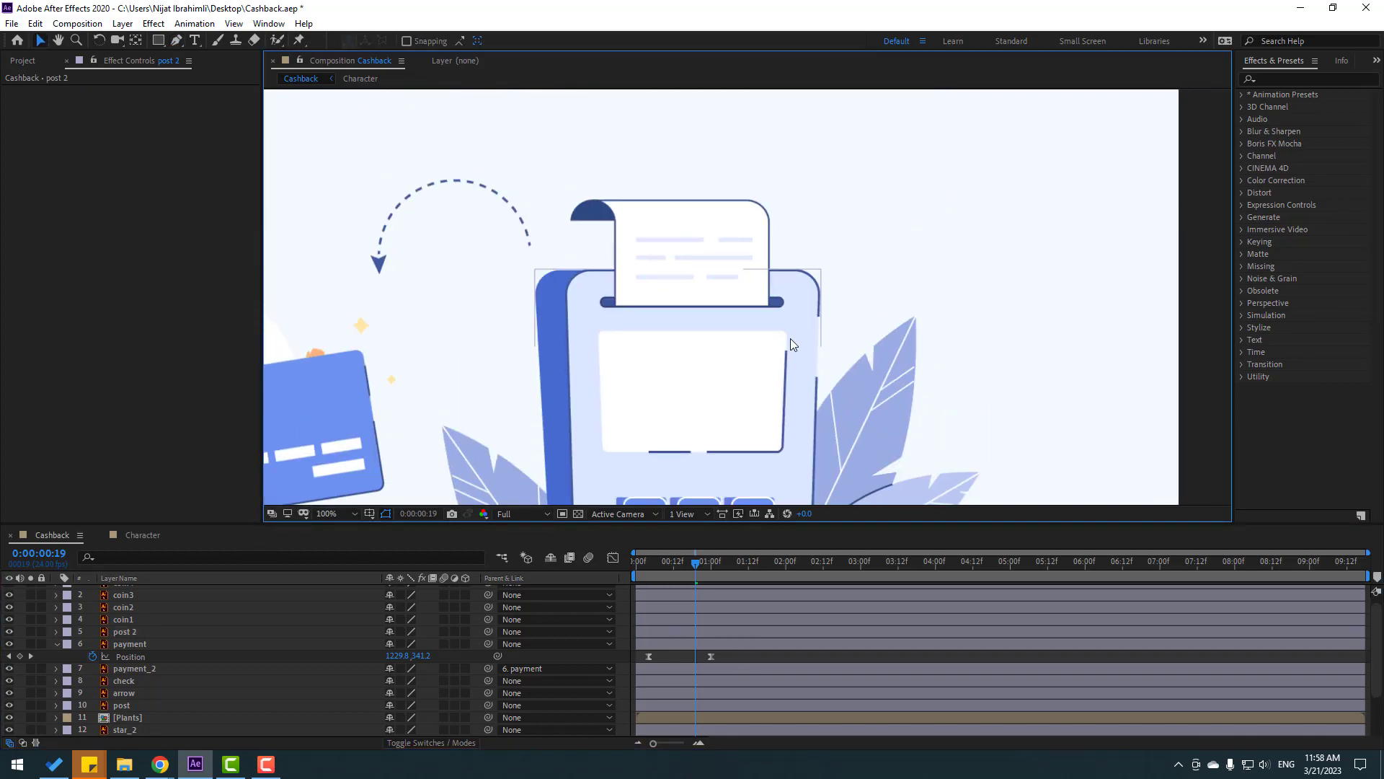
pyautogui.press('space')
pyautogui.click(645, 568)
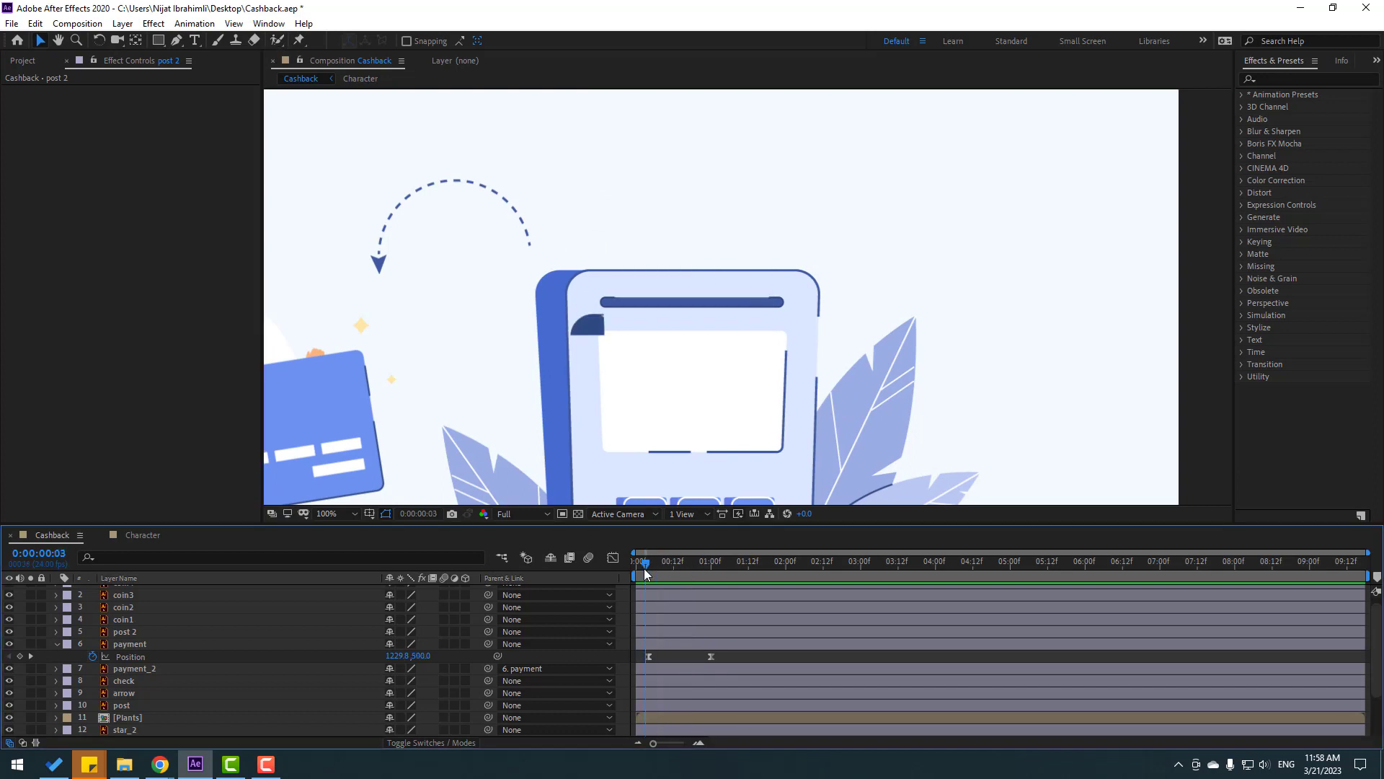
# - Move the upper-left point of the post 2 mask outward to the terminal's side so it covers the receipt's curl, and preview
pyautogui.click(119, 633)
pyautogui.scroll(2, 605, 318)
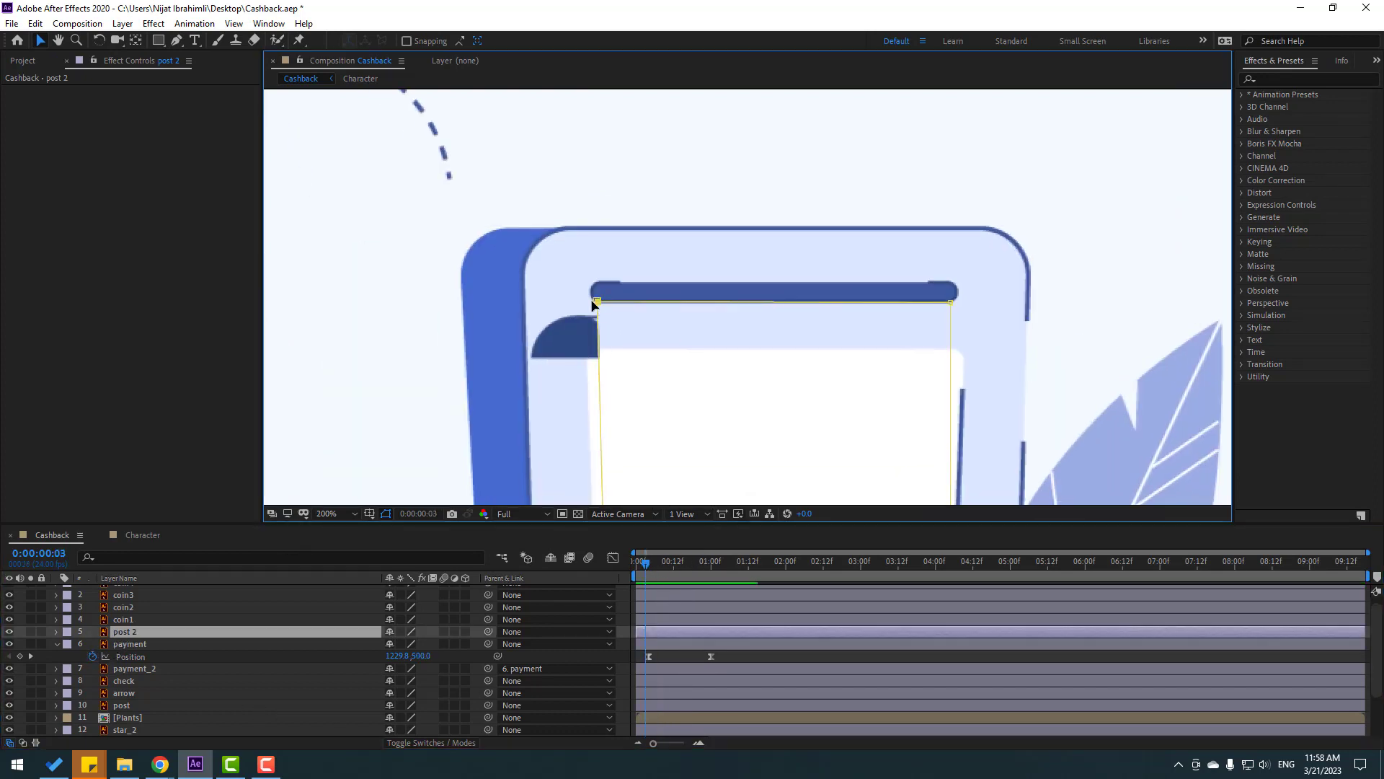
pyautogui.moveTo(597, 301); pyautogui.dragTo(501, 302)
pyautogui.scroll(-1, 716, 353)
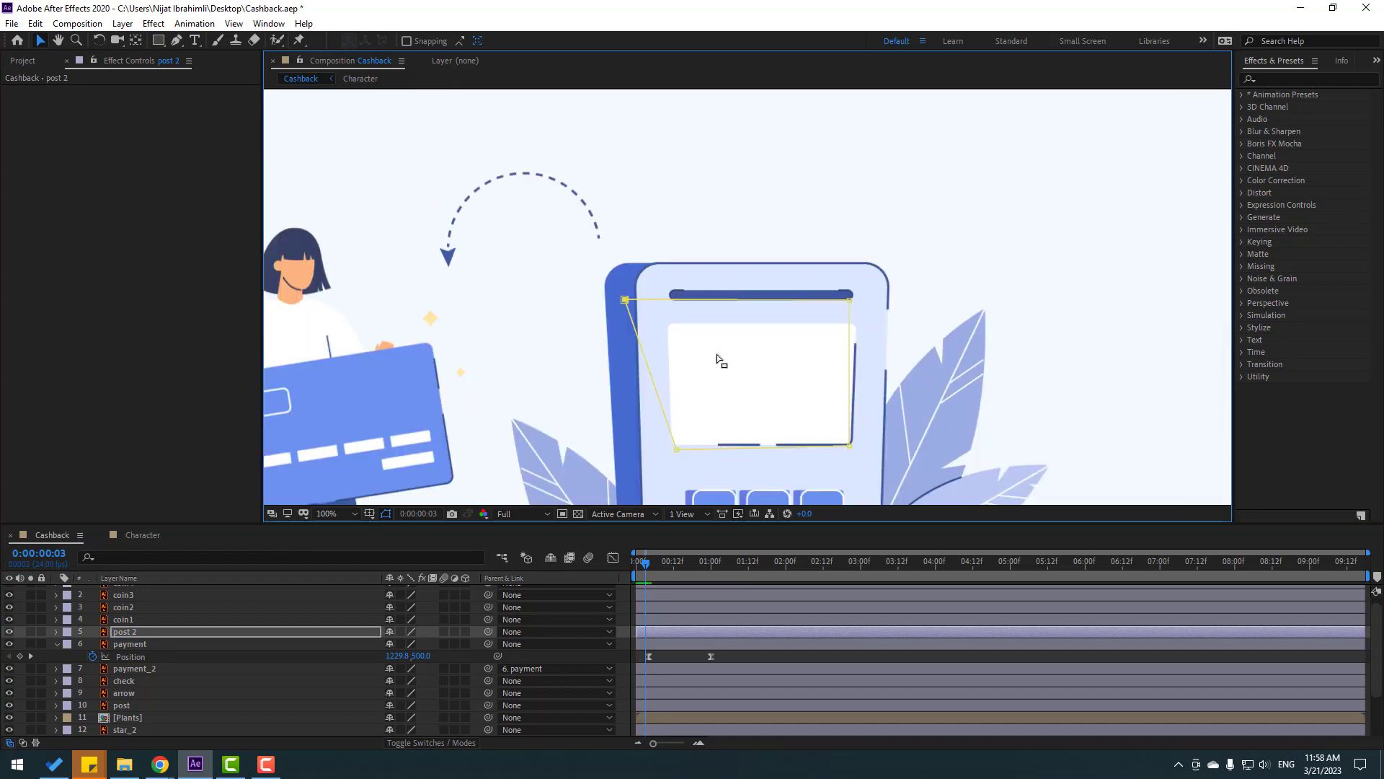
pyautogui.moveTo(719, 388); pyautogui.dragTo(710, 329)
pyautogui.click(750, 659)
pyautogui.press('space')
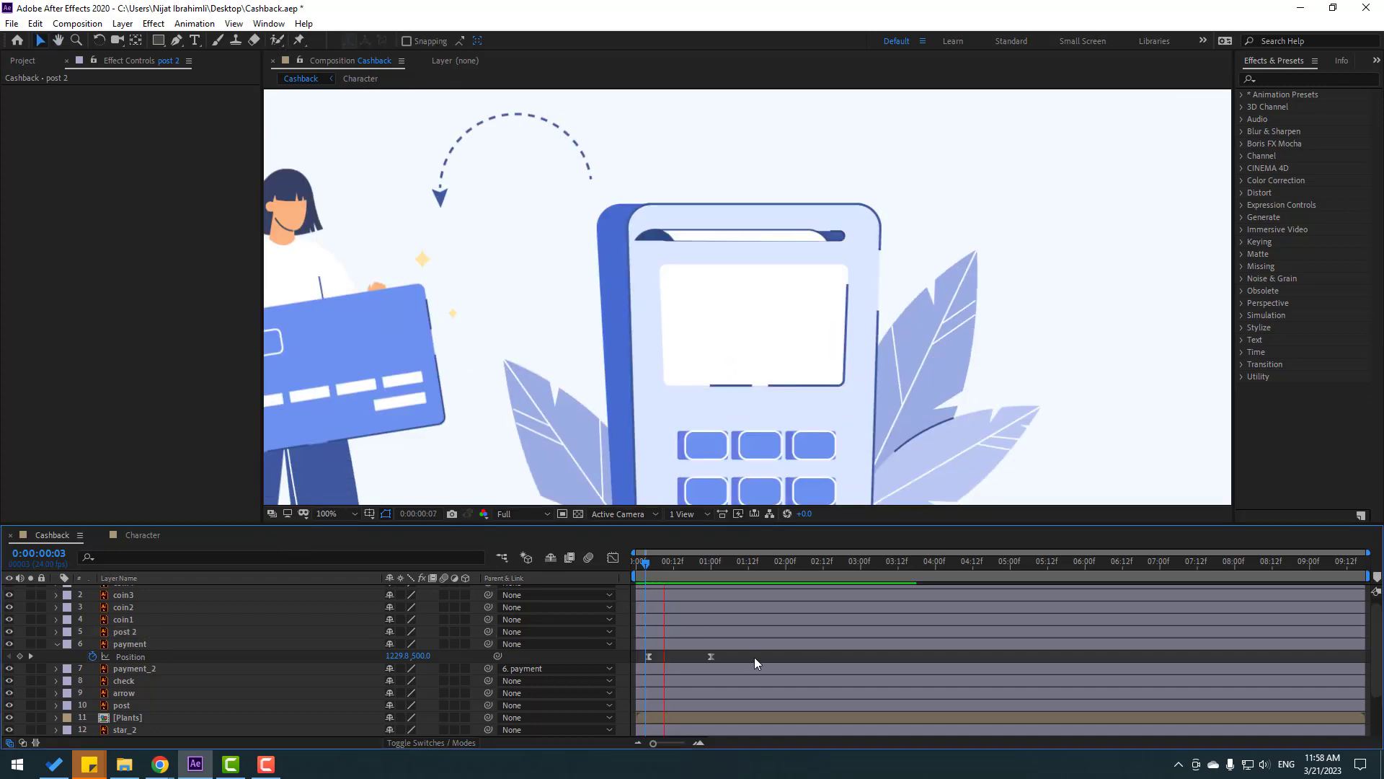
pyautogui.scroll(-4, 761, 382)
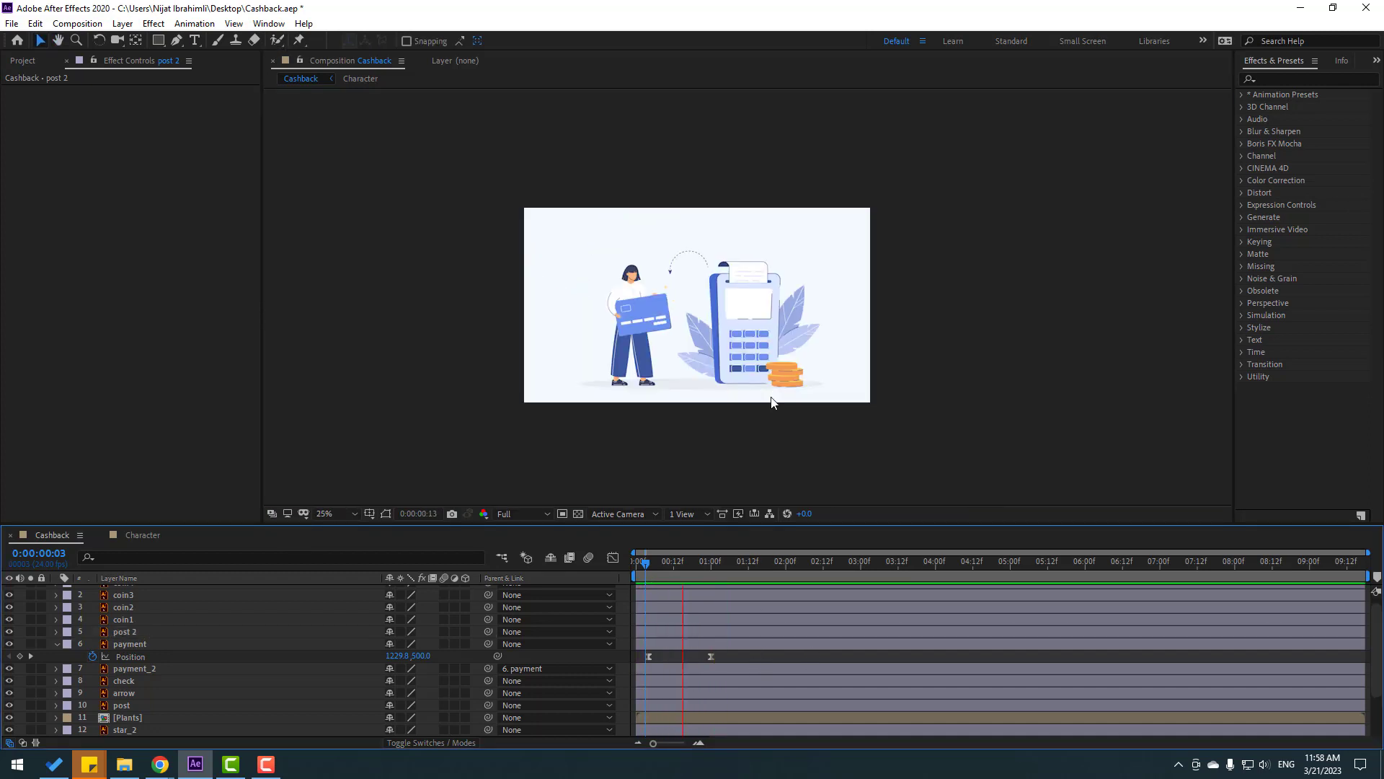
pyautogui.press('space')
pyautogui.press('space')
# - Collapse the payment layer, shift the coin layer to start shortly before 0:00:01:00, and scrub through the coin's flight
pyautogui.click(57, 644)
pyautogui.scroll(-2, 187, 717)
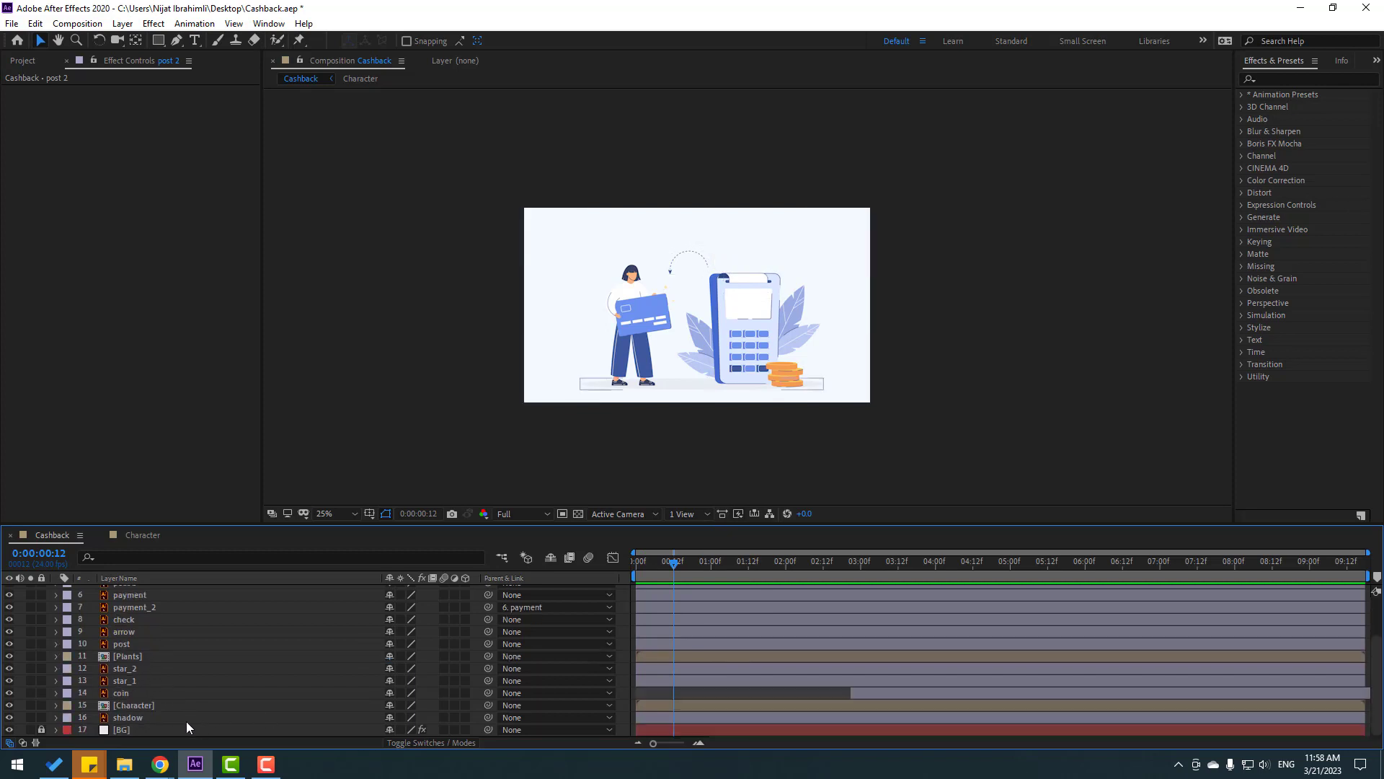
pyautogui.click(127, 694)
pyautogui.press('.')
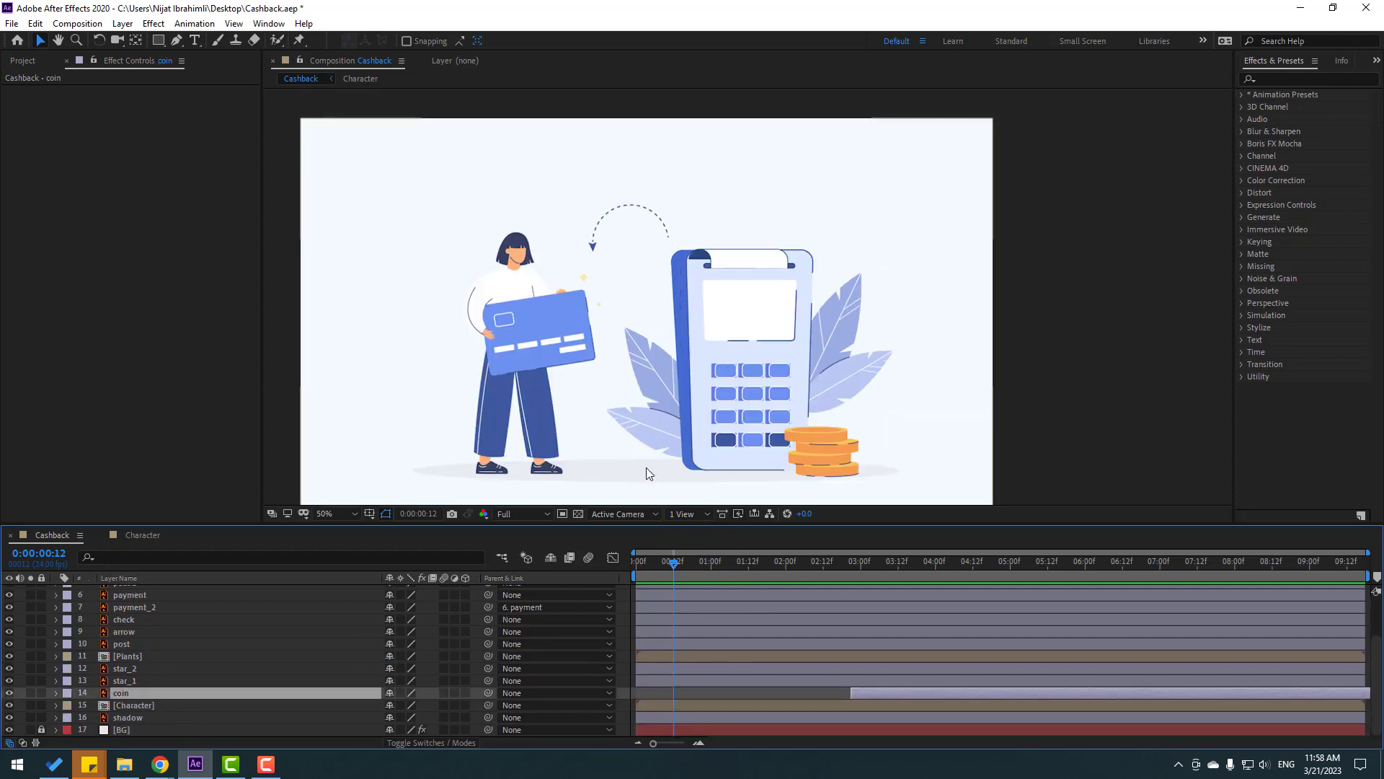
pyautogui.moveTo(651, 555); pyautogui.dragTo(714, 577)
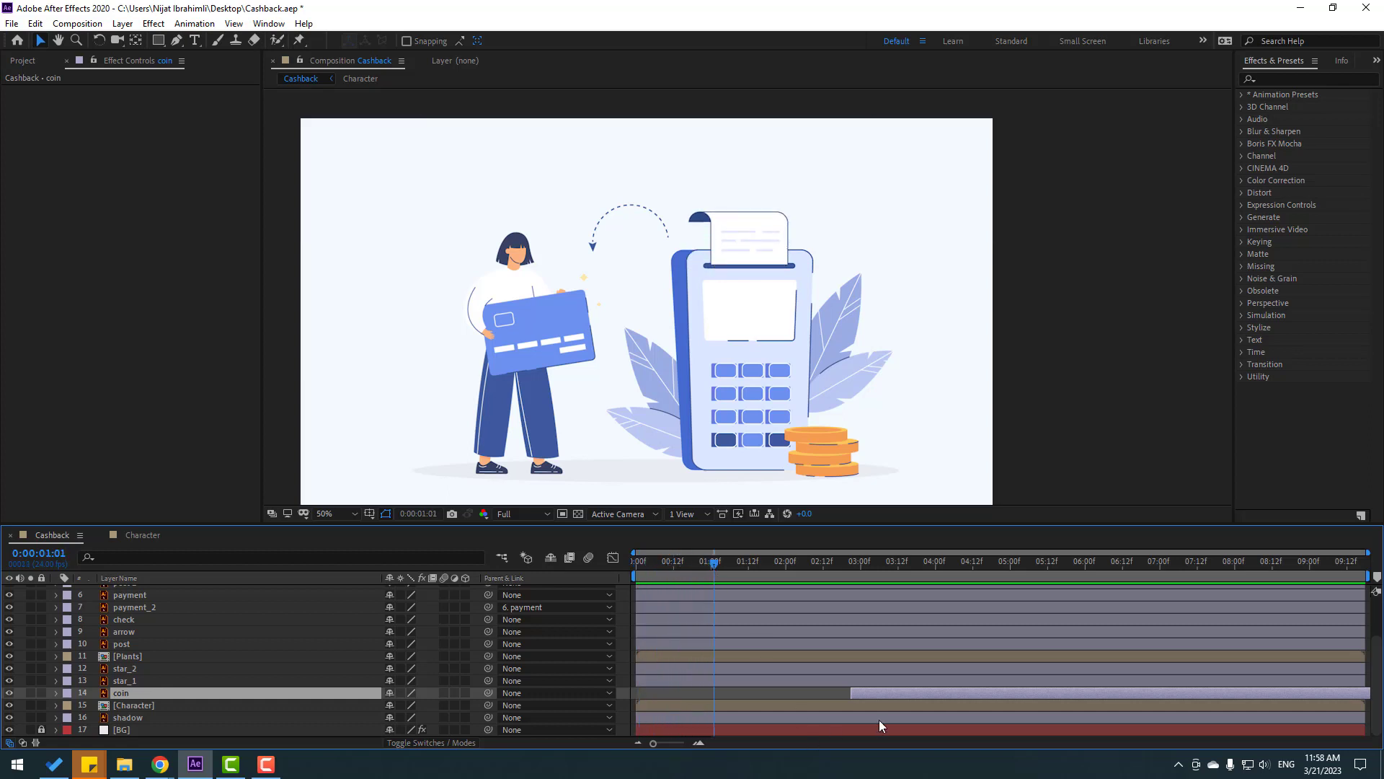
pyautogui.moveTo(876, 693); pyautogui.dragTo(718, 694)
pyautogui.click(689, 566)
pyautogui.moveTo(698, 568); pyautogui.dragTo(737, 565)
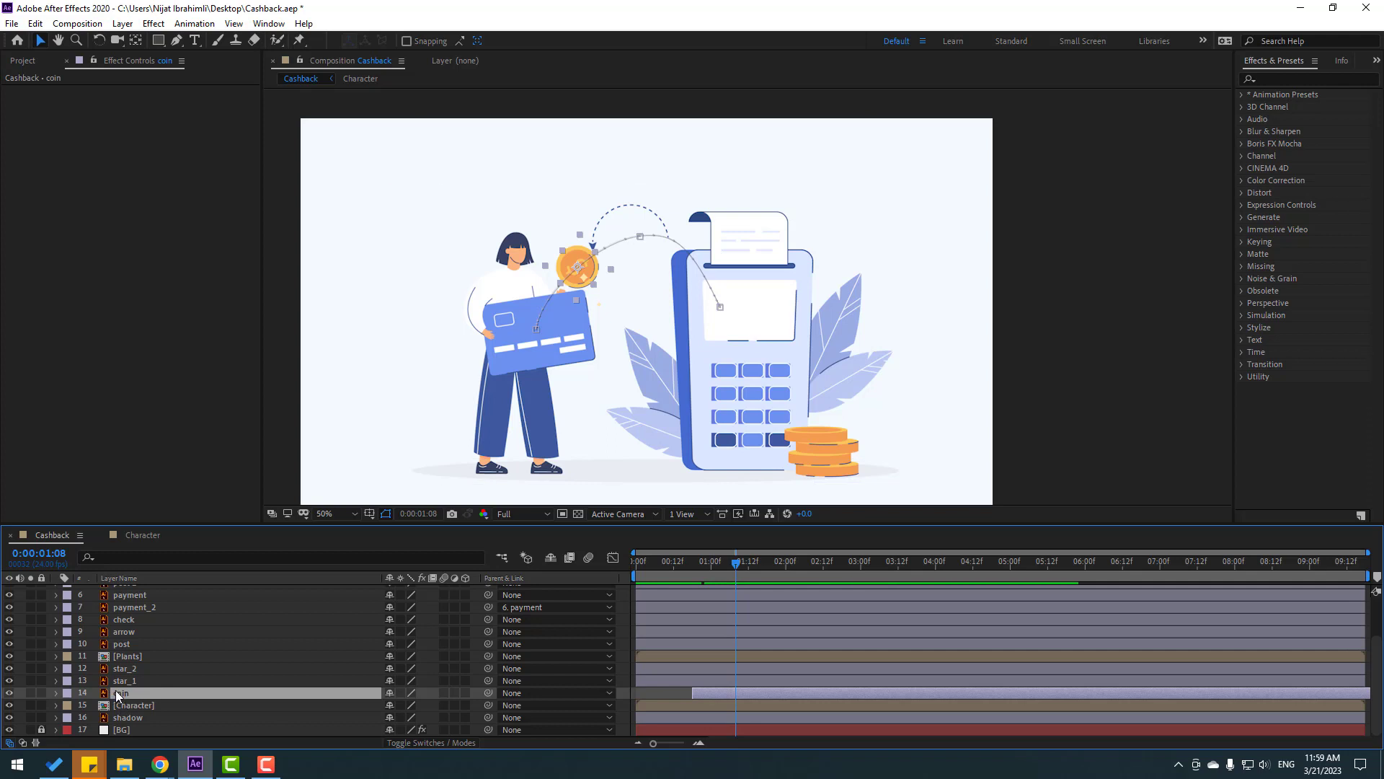
# - Duplicate the coin layer three times, staggering each copy about six frames later, preview the coins, and return to 0:00:00:00
pyautogui.hotkey('ctrl', 'd')
pyautogui.moveTo(711, 694); pyautogui.dragTo(763, 693)
pyautogui.hotkey('ctrl', 'd')
pyautogui.hotkey('ctrl', 'd')
pyautogui.press('space')
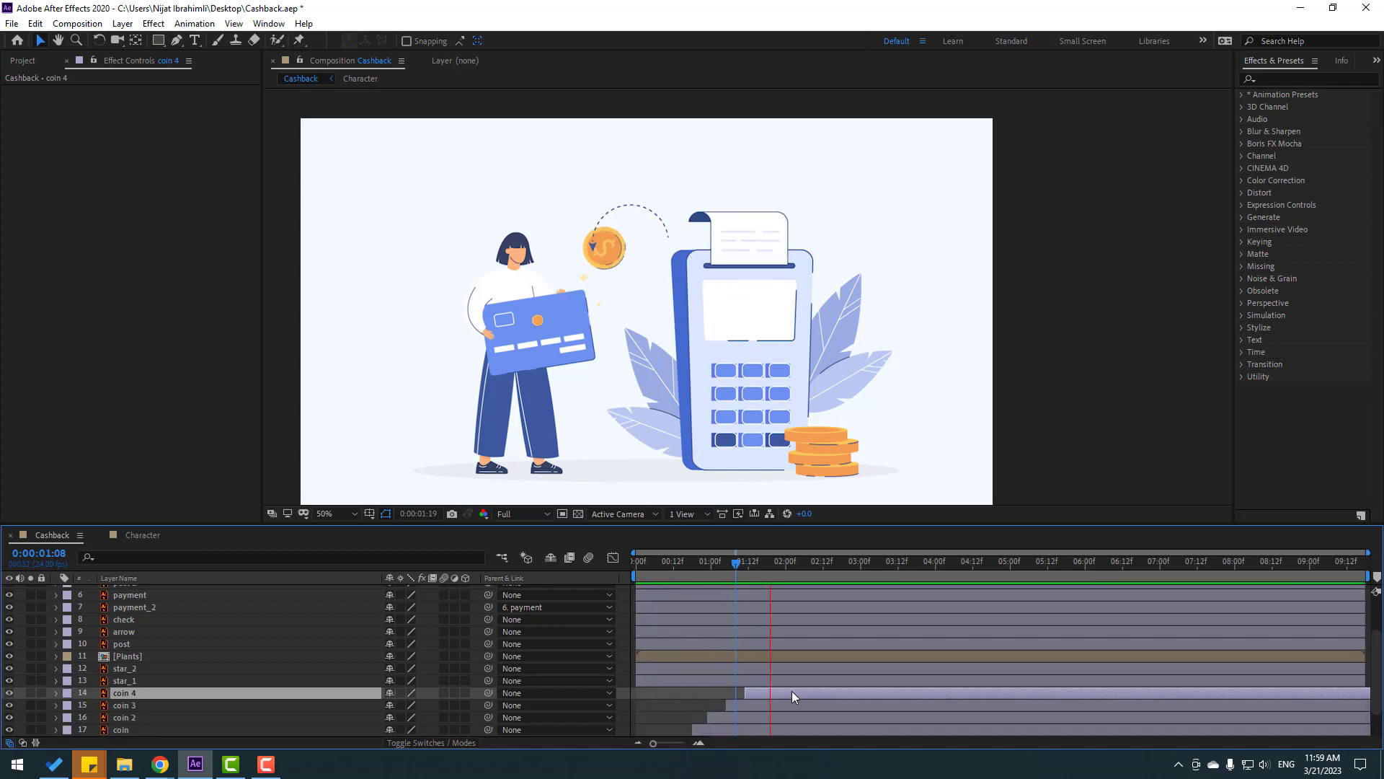
pyautogui.press('space')
pyautogui.moveTo(732, 564); pyautogui.dragTo(806, 574)
pyautogui.press('space')
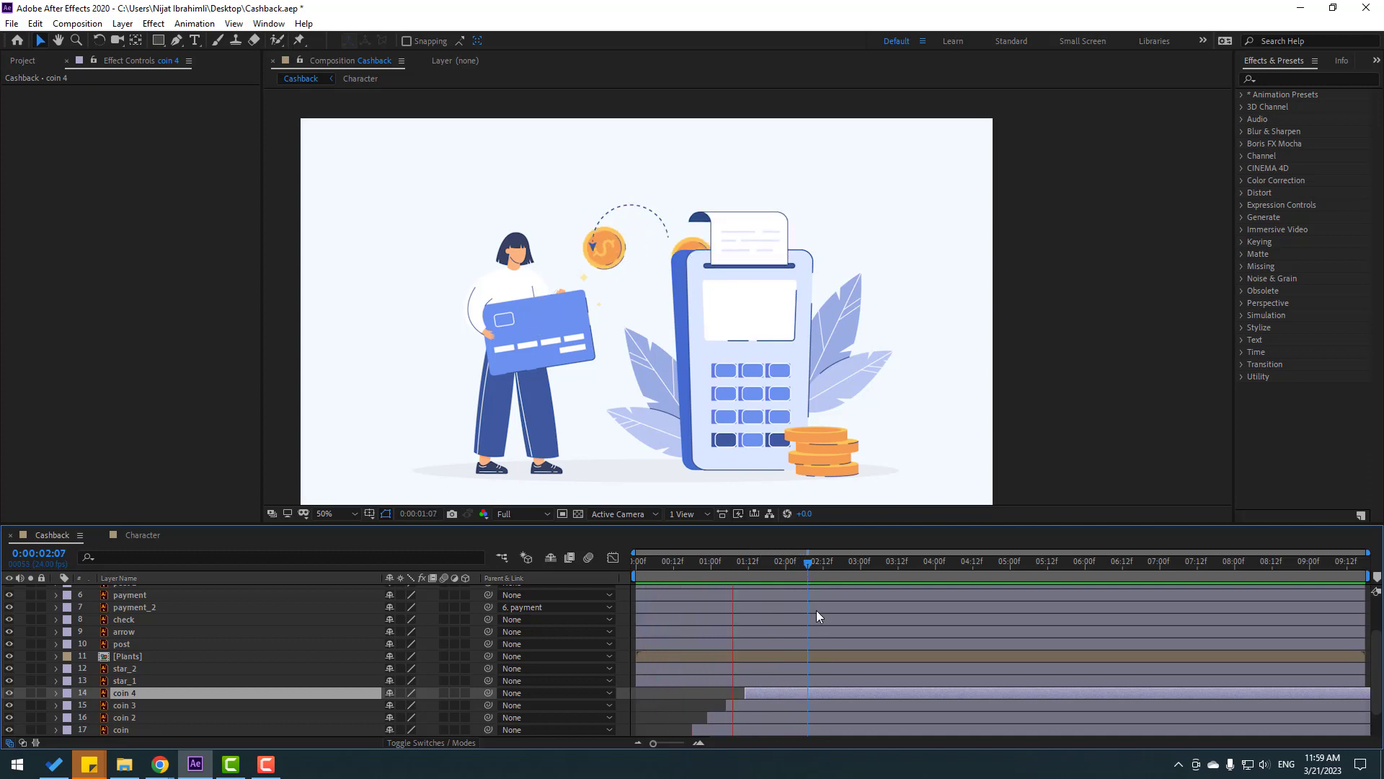
pyautogui.click(696, 566)
pyautogui.moveTo(698, 565); pyautogui.dragTo(630, 582)
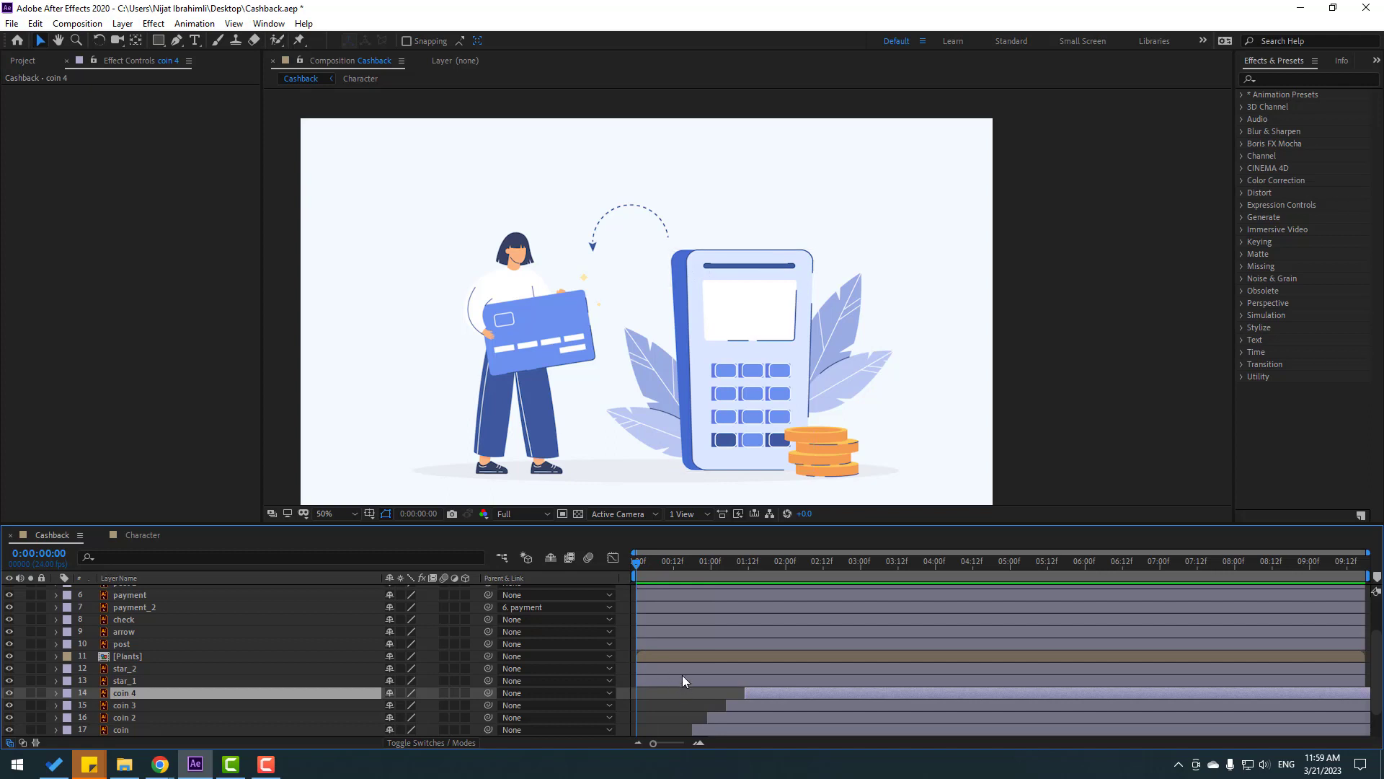
# - In the Character composition, keyframe the body layer's Rotation at -2° at 0:00:00:00 and 3° at 0:00:00:07
pyautogui.click(142, 535)
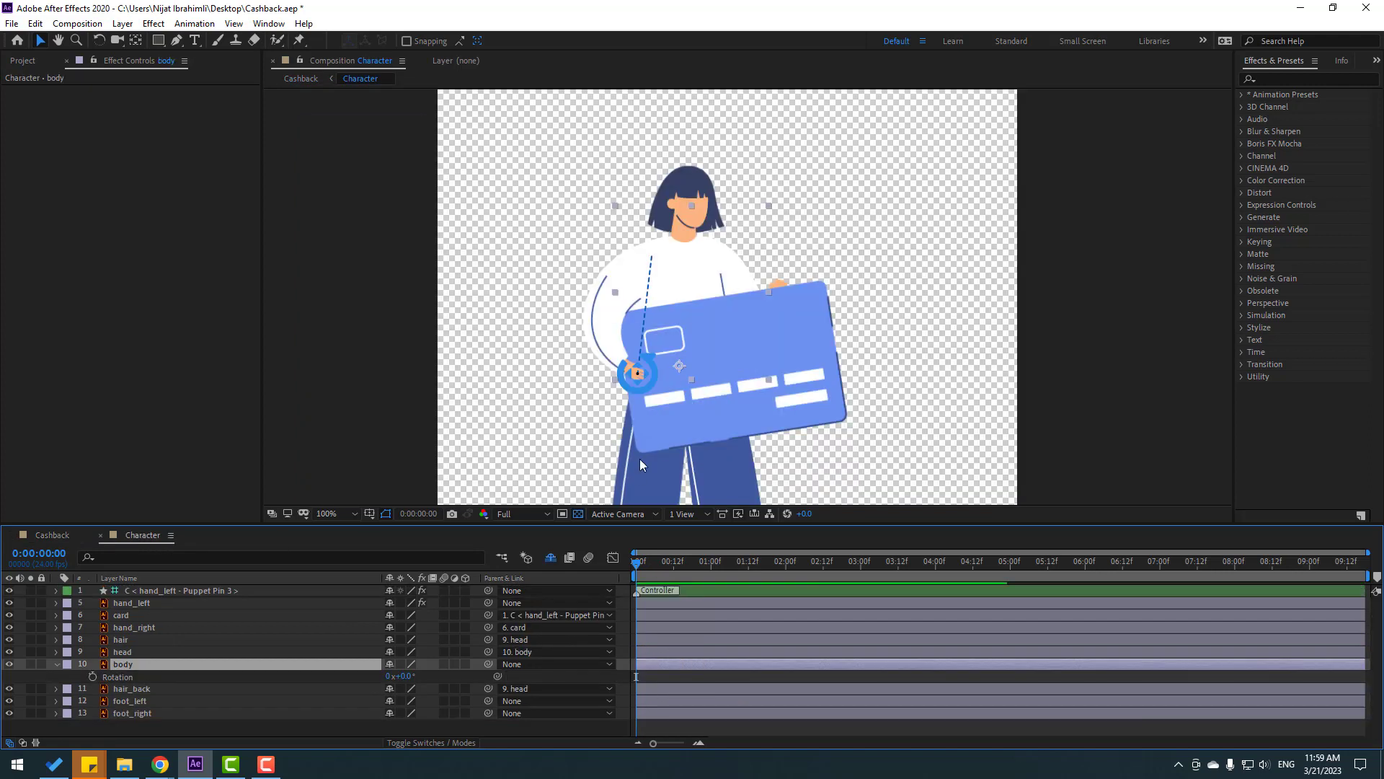
pyautogui.moveTo(665, 441); pyautogui.dragTo(611, 371)
pyautogui.click(142, 664)
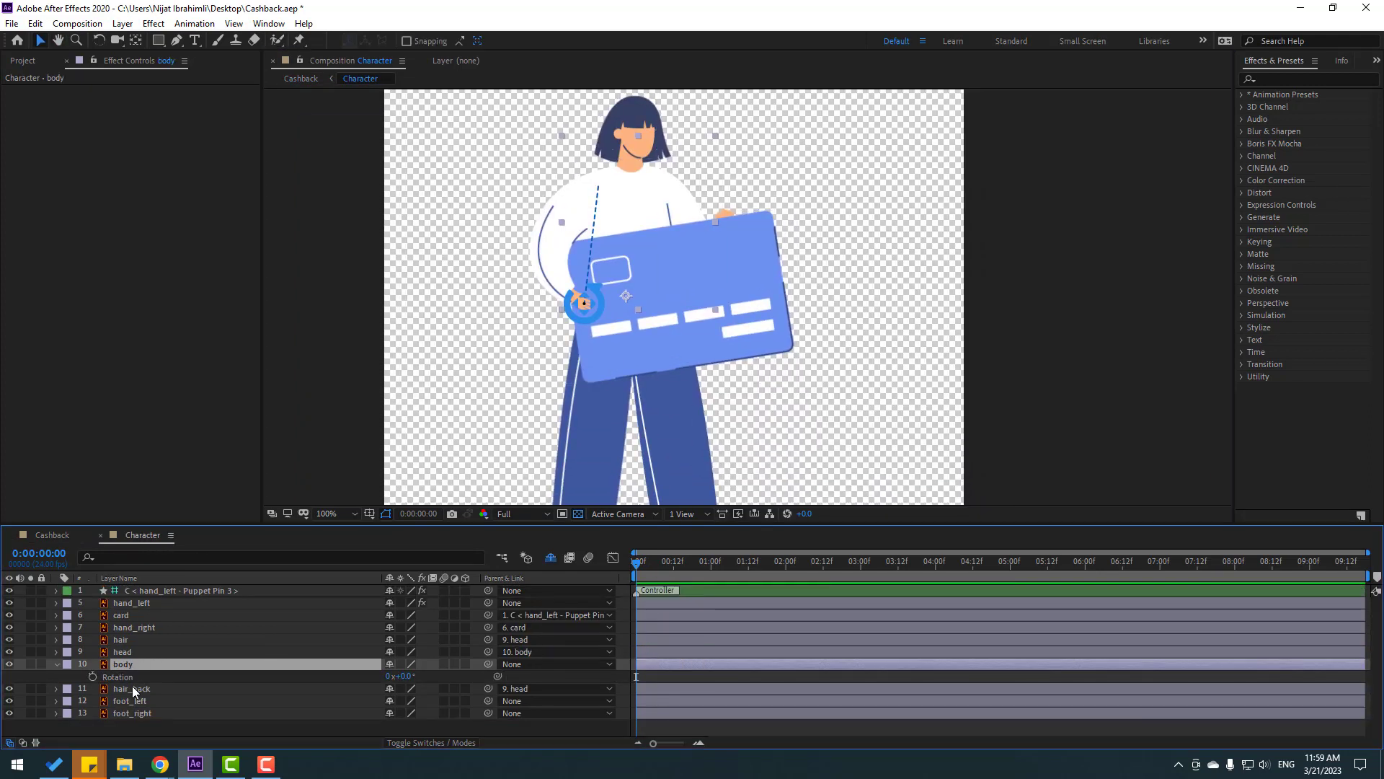
pyautogui.click(93, 677)
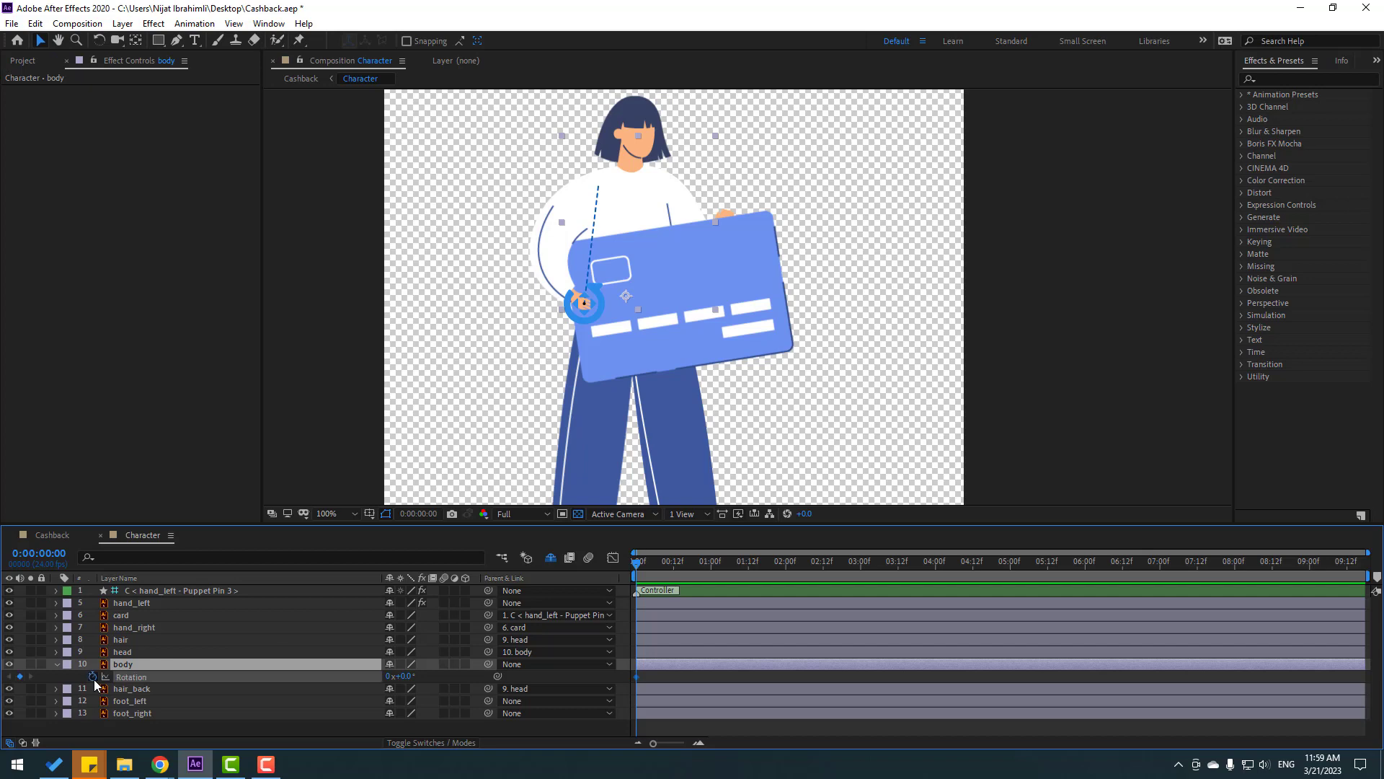
pyautogui.click(408, 677)
pyautogui.press('Return')
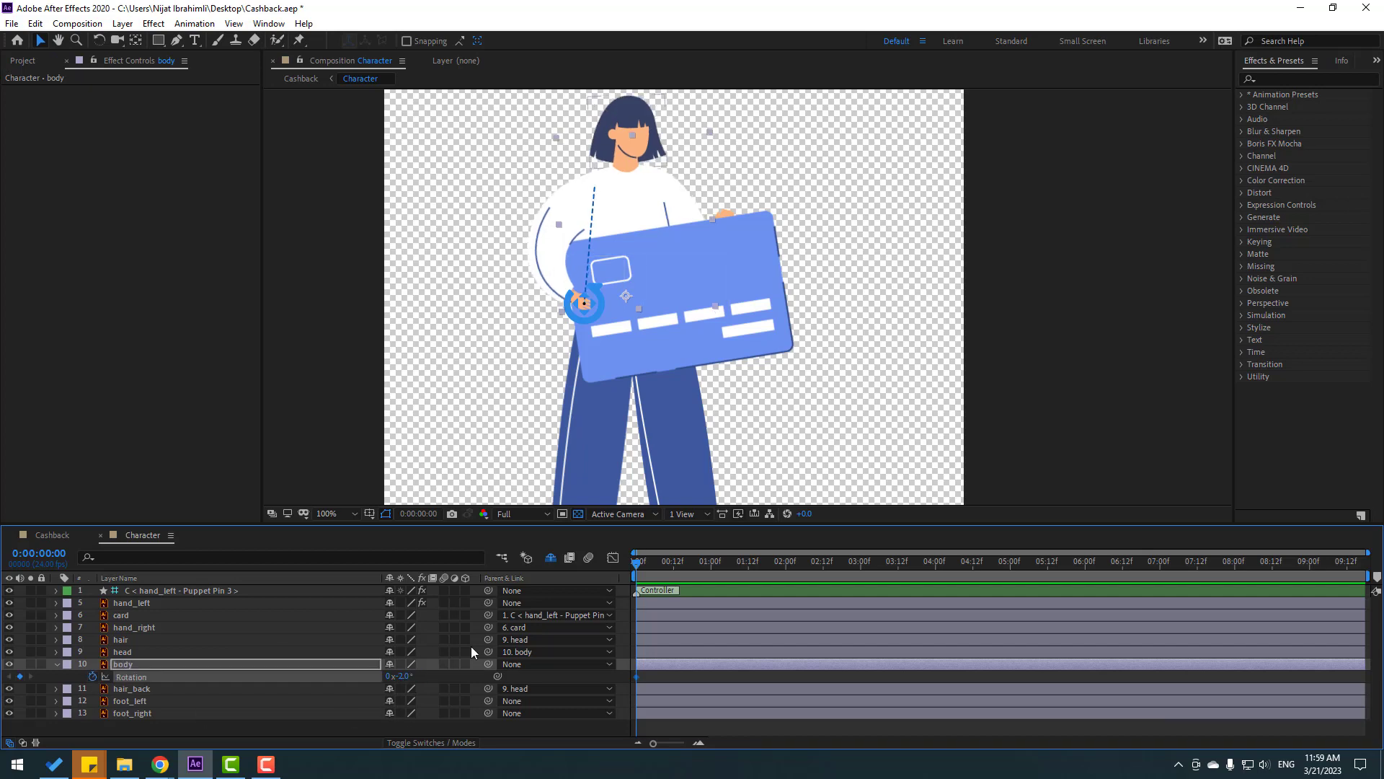
pyautogui.click(656, 565)
pyautogui.click(402, 676)
pyautogui.write('3')
pyautogui.press('Return')
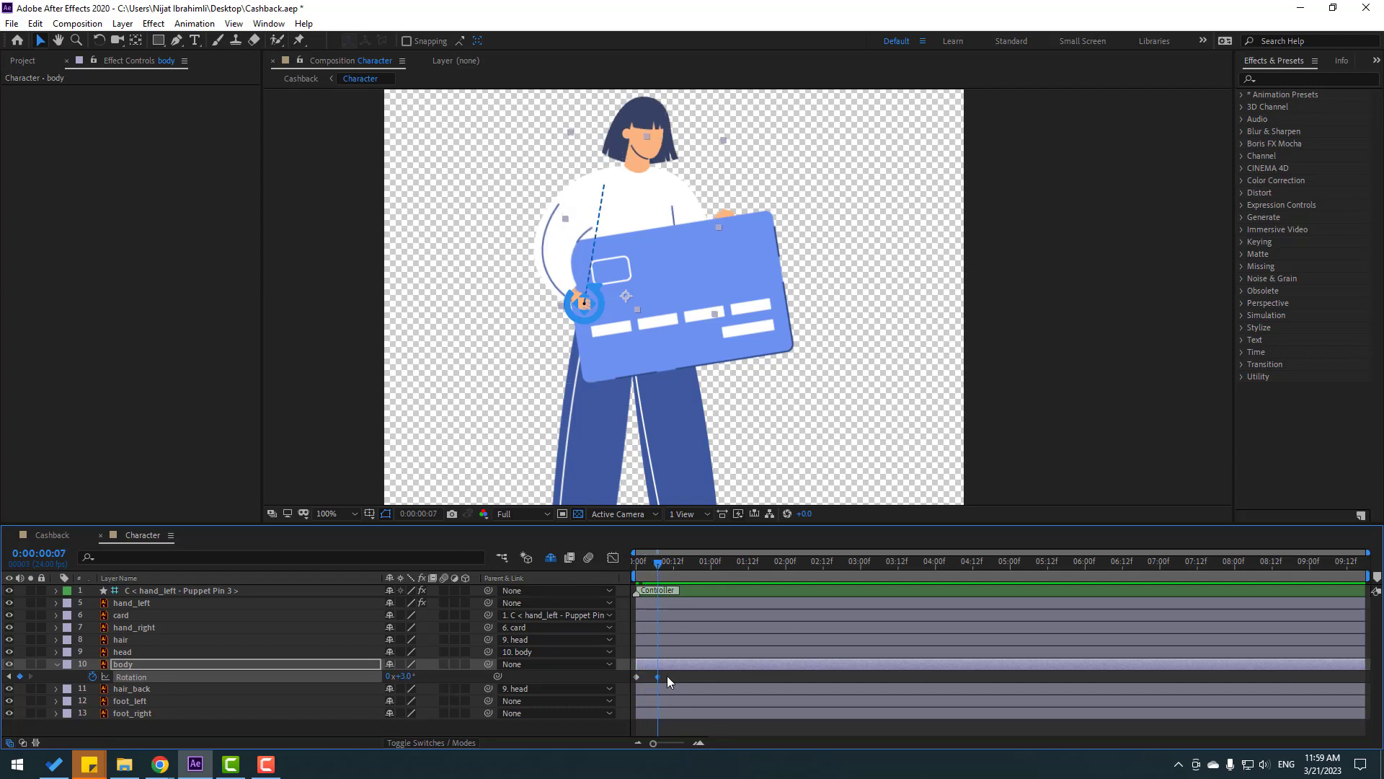
# - Apply Easy Ease to the body Rotation keyframes, shift them to 0:00:00:02 and 0:00:00:11, and preview the sway
pyautogui.rightClick(637, 677)
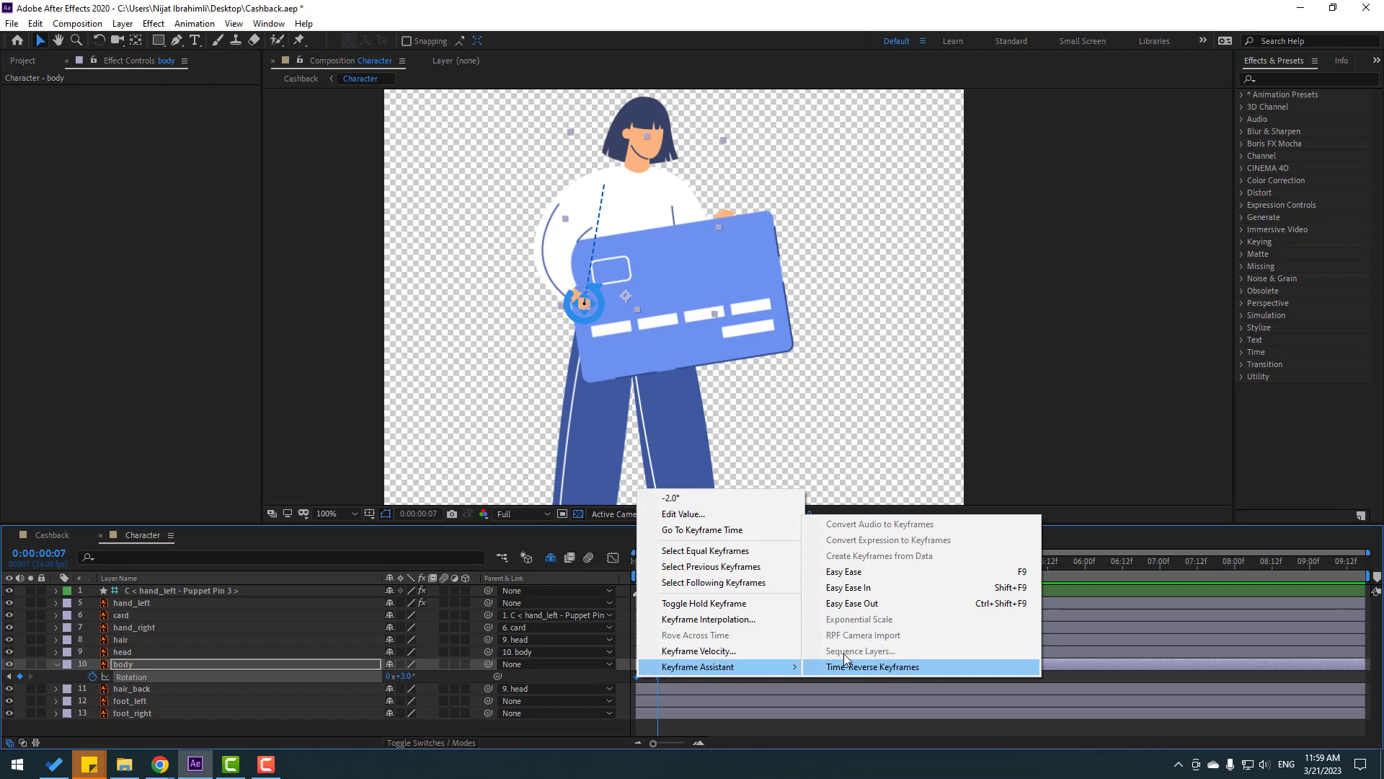
pyautogui.click(844, 571)
pyautogui.moveTo(654, 677)
pyautogui.mouseDown()
pyautogui.moveTo(634, 681)
pyautogui.moveTo(665, 676)
pyautogui.mouseUp()
pyautogui.click(702, 675)
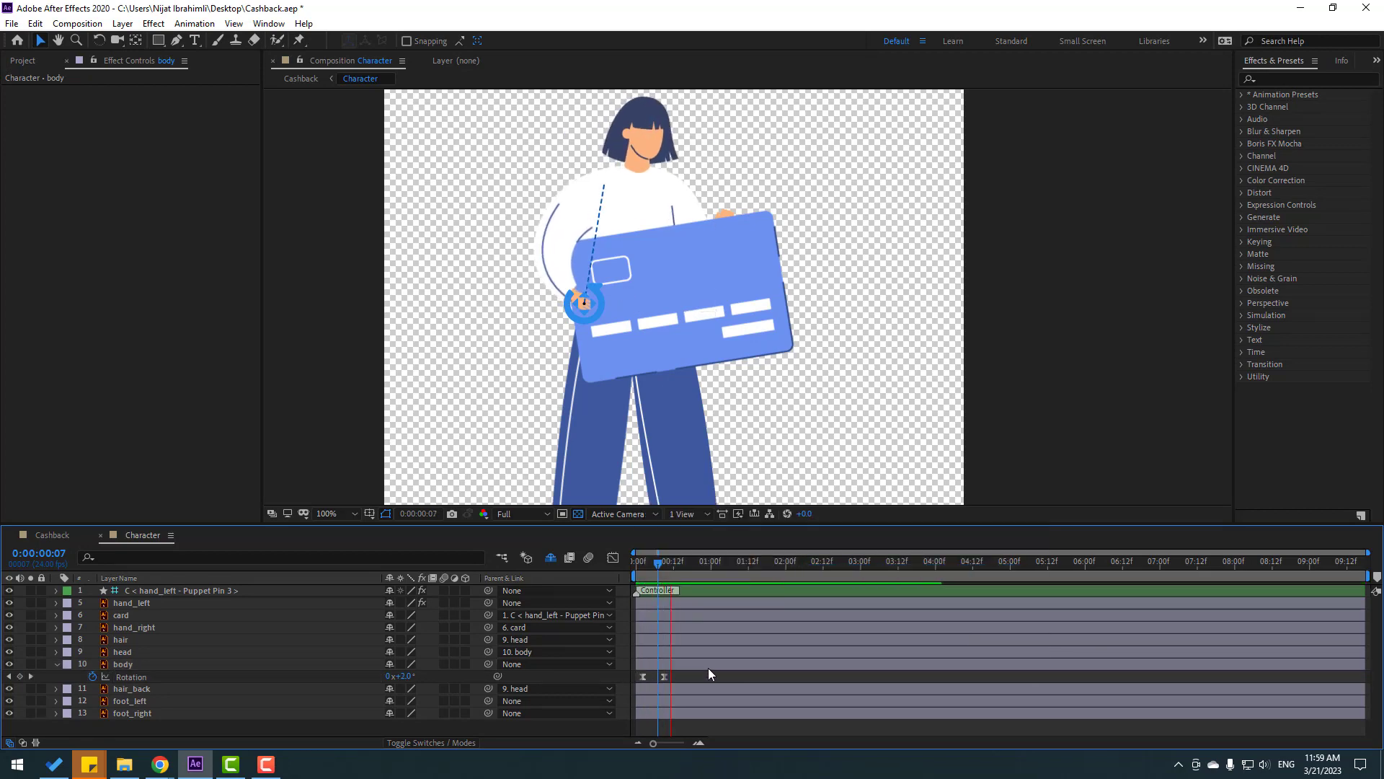
pyautogui.moveTo(665, 678); pyautogui.dragTo(669, 678)
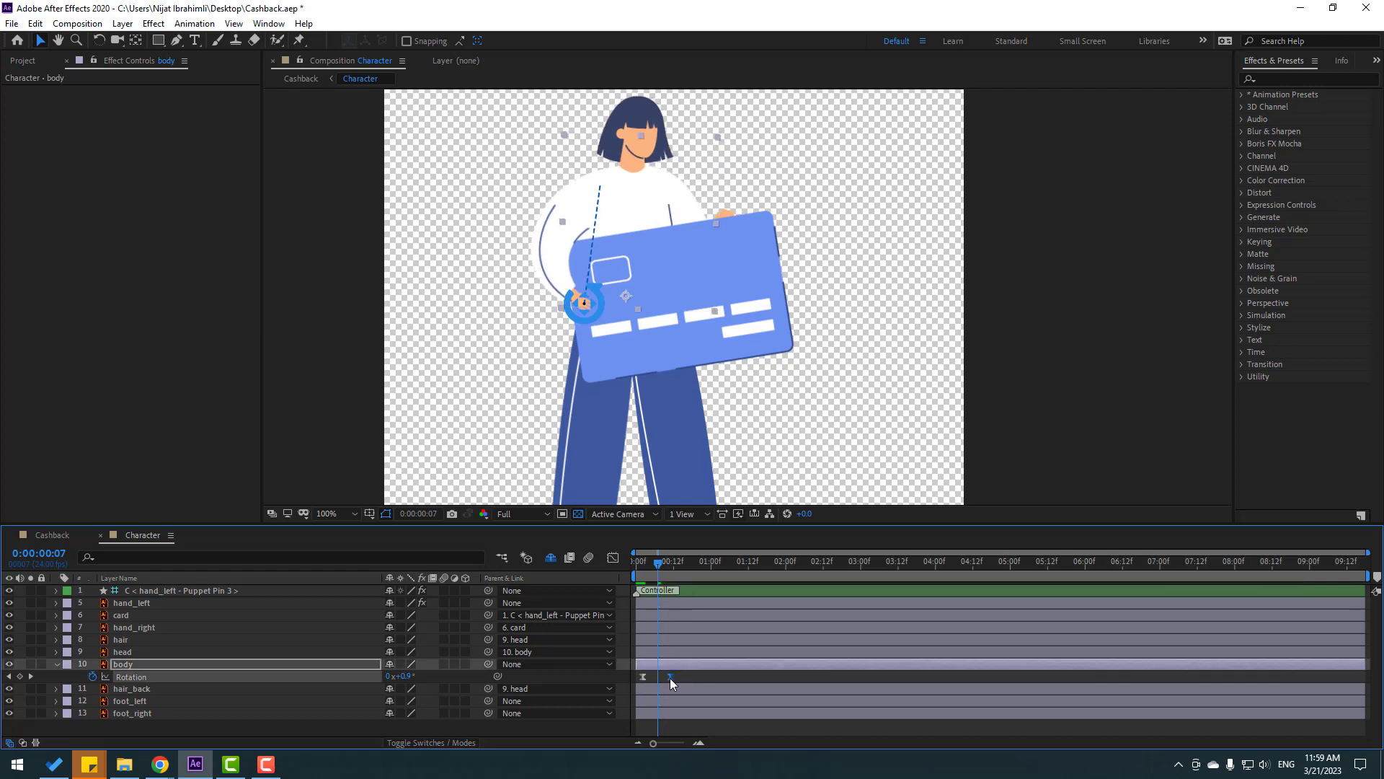
# - Keyframe the body layer's Position at 0:00:00:02, and lower the body to Y 409.7 at 0:00:00:06
pyautogui.click(643, 563)
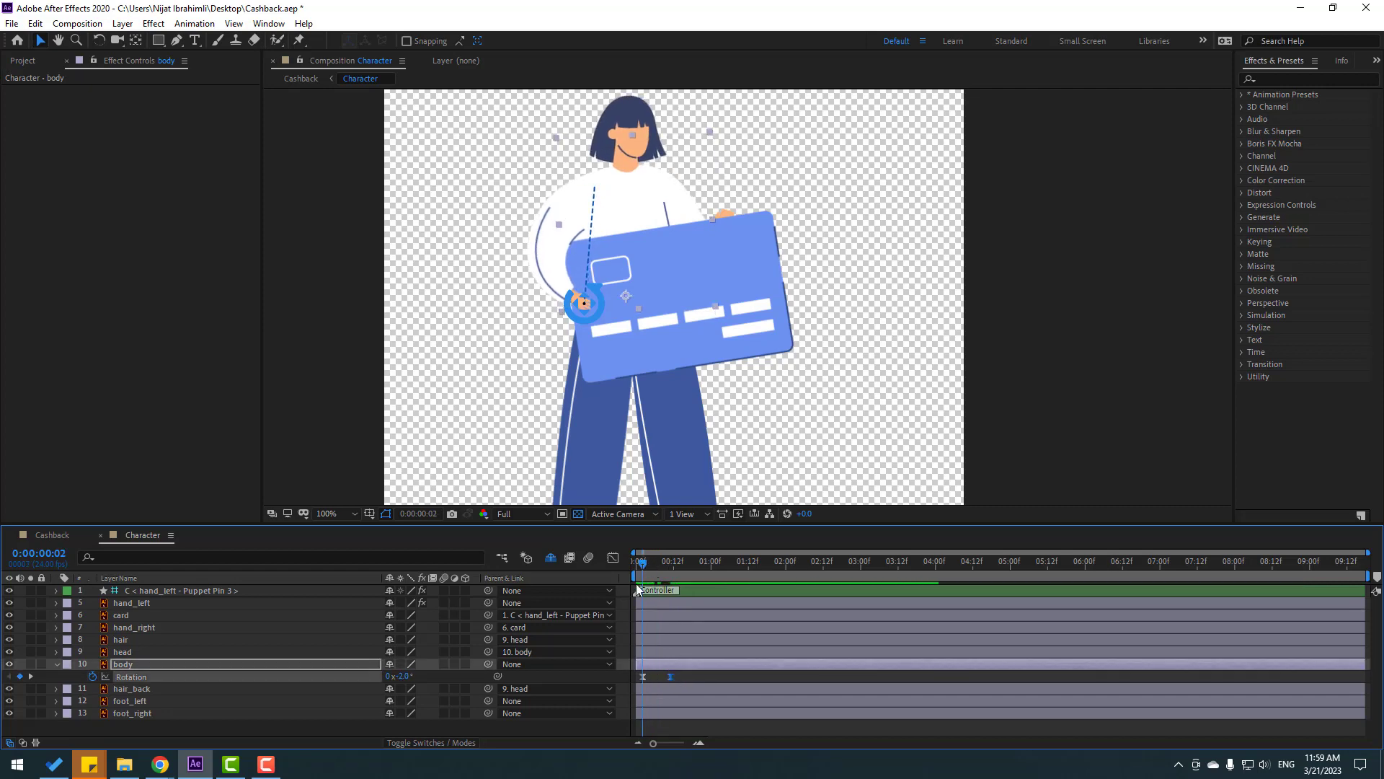
pyautogui.hotkey('shift', 'p')
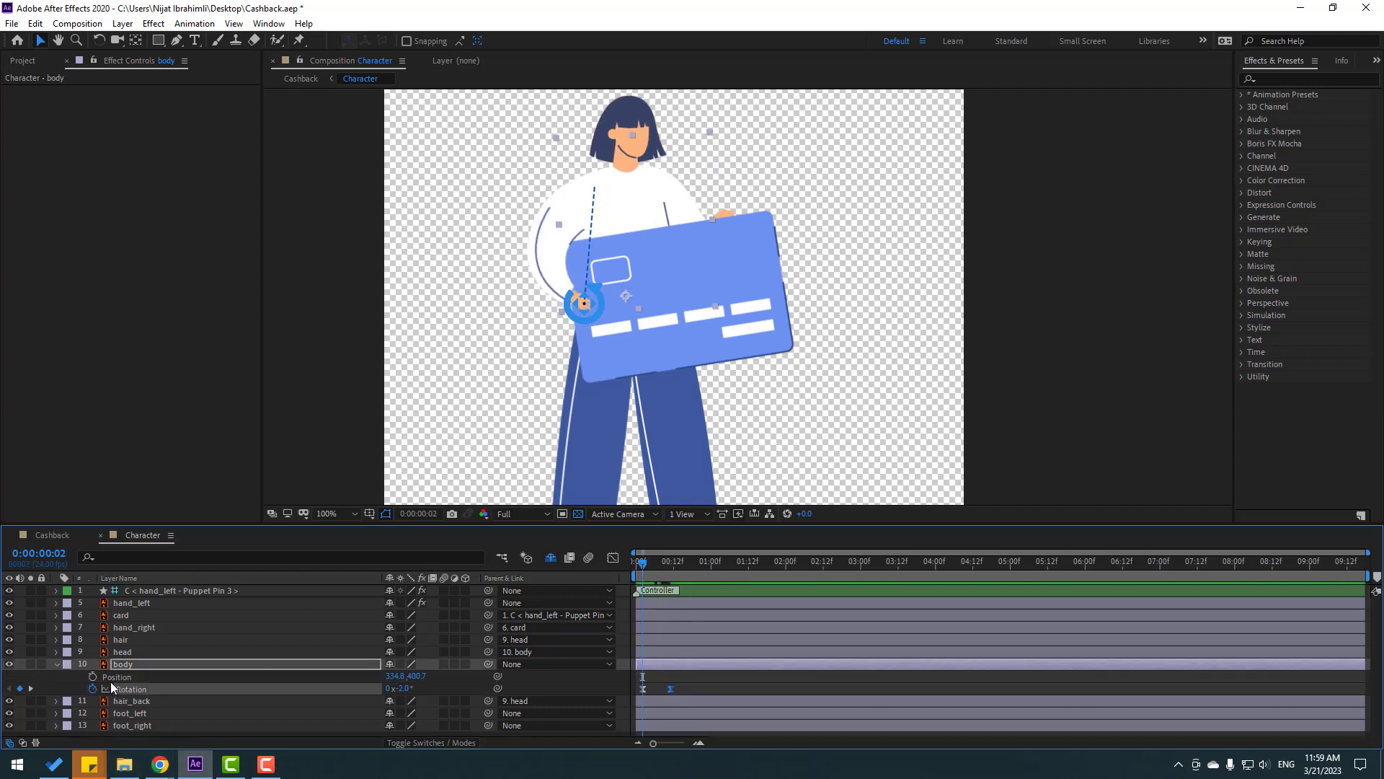
pyautogui.hotkey('alt', 'shift', 'p')
pyautogui.moveTo(647, 564); pyautogui.dragTo(656, 564)
pyautogui.press('Down')
pyautogui.press('Down')
pyautogui.press('Down')
pyautogui.press('Down')
pyautogui.press('Down')
pyautogui.press('Down')
pyautogui.press('Down')
pyautogui.press('Down')
pyautogui.press('Down')
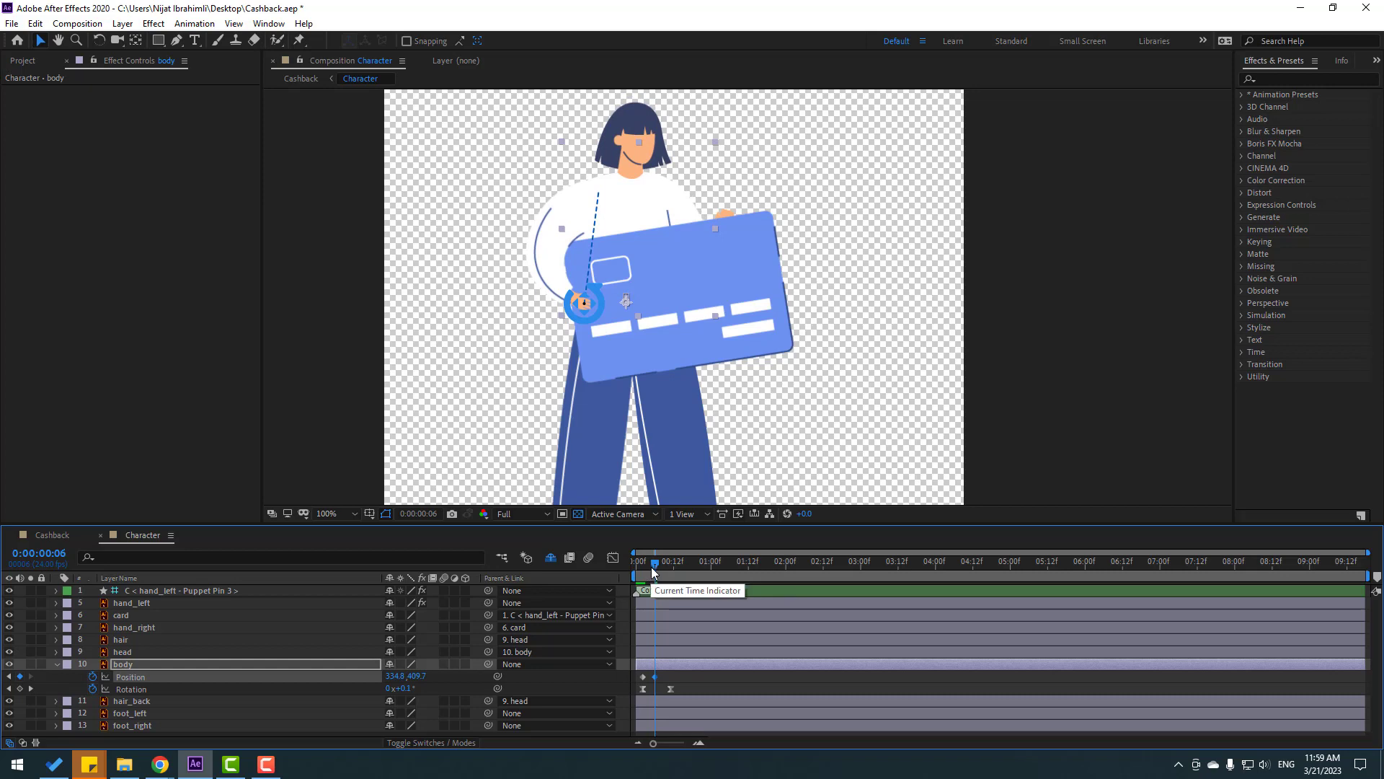
# - Copy the first body Position keyframe and paste it at 0:00:00:11
pyautogui.moveTo(654, 575); pyautogui.dragTo(669, 587)
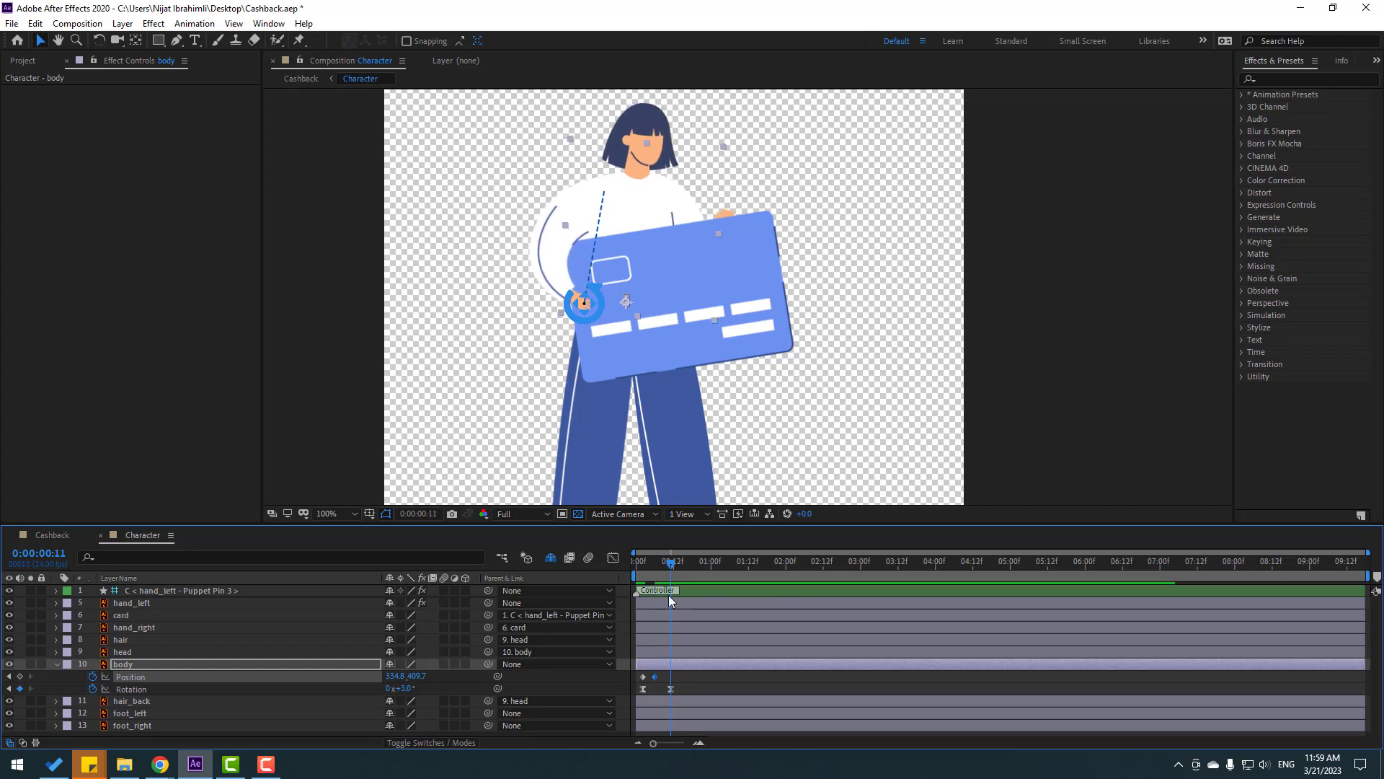
pyautogui.click(643, 677)
pyautogui.hotkey('ctrl', 'c')
pyautogui.hotkey('ctrl', 'v')
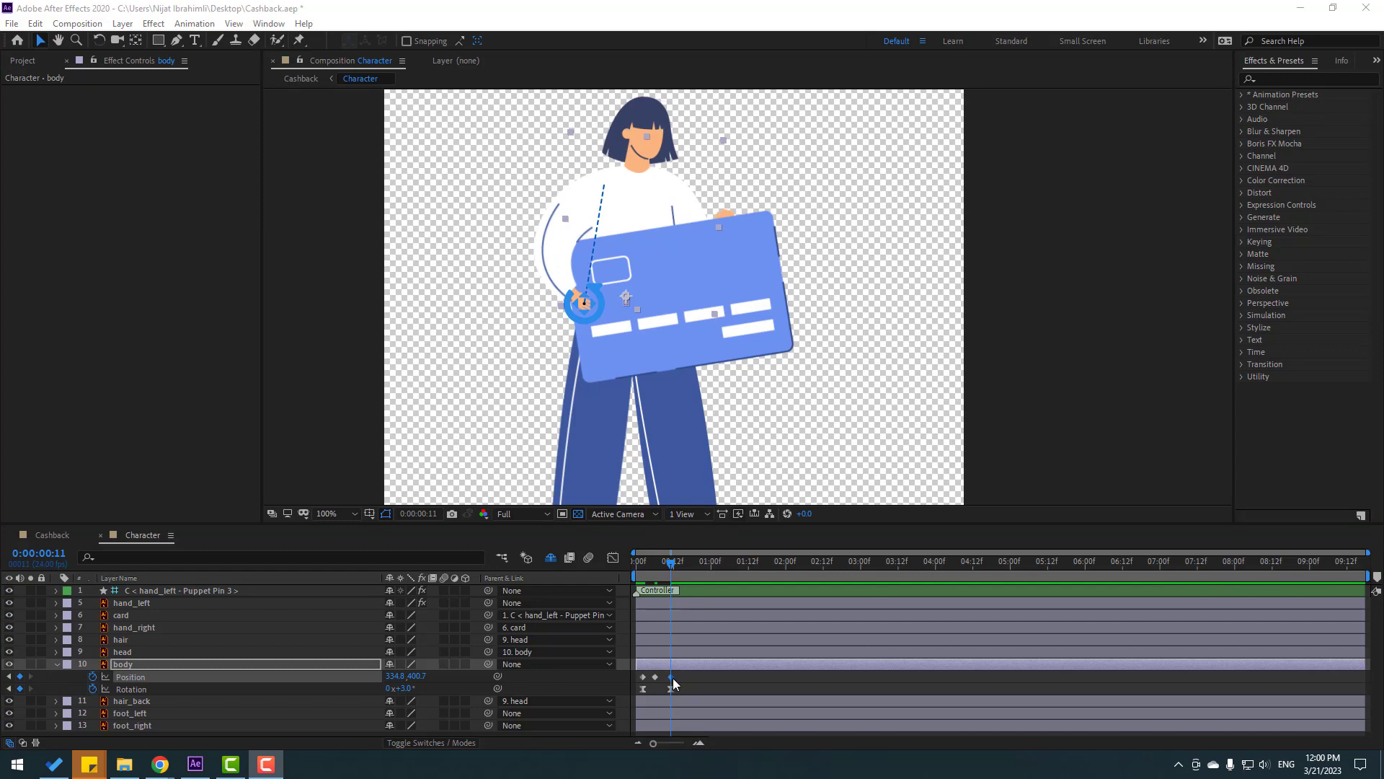
# - Apply Easy Ease to the body layer's Position keyframes and preview the movement
pyautogui.rightClick(642, 677)
pyautogui.moveTo(721, 665)
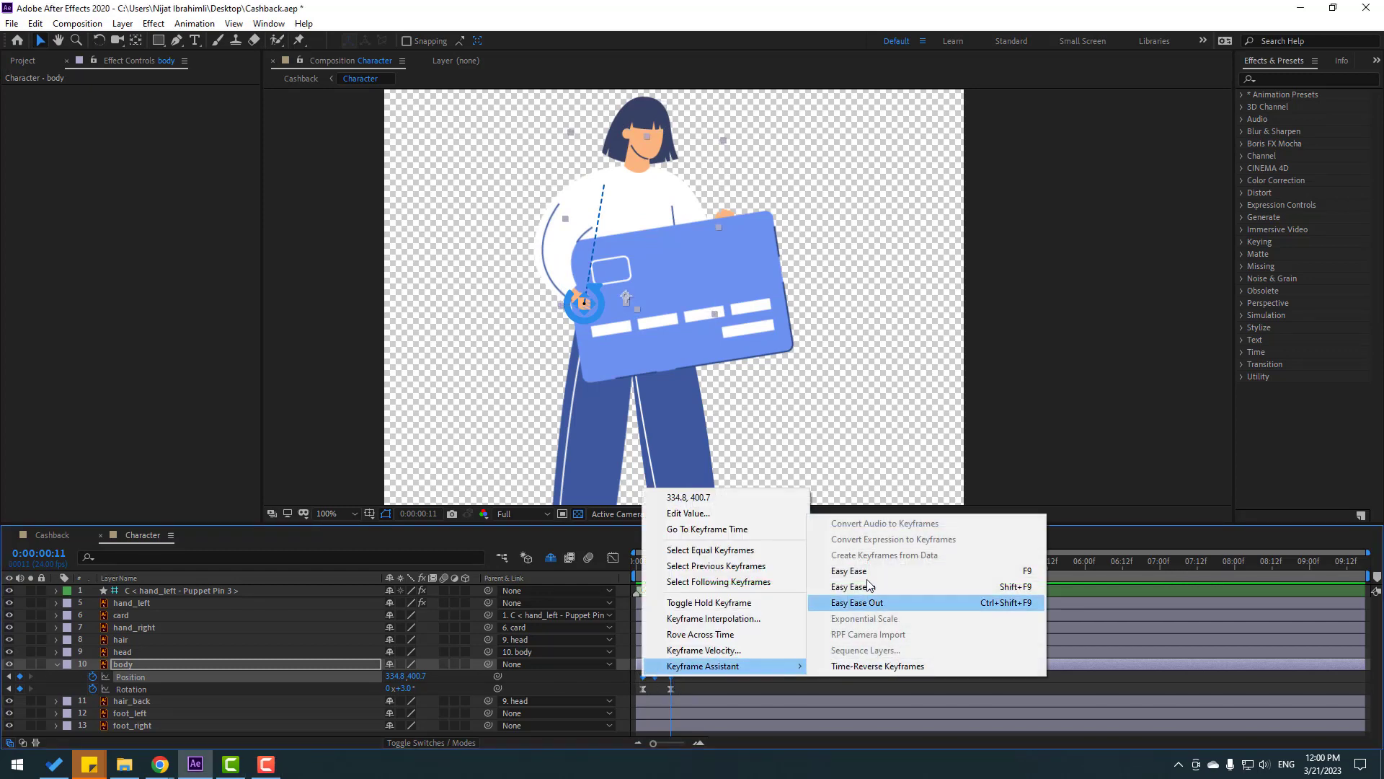
pyautogui.click(868, 587)
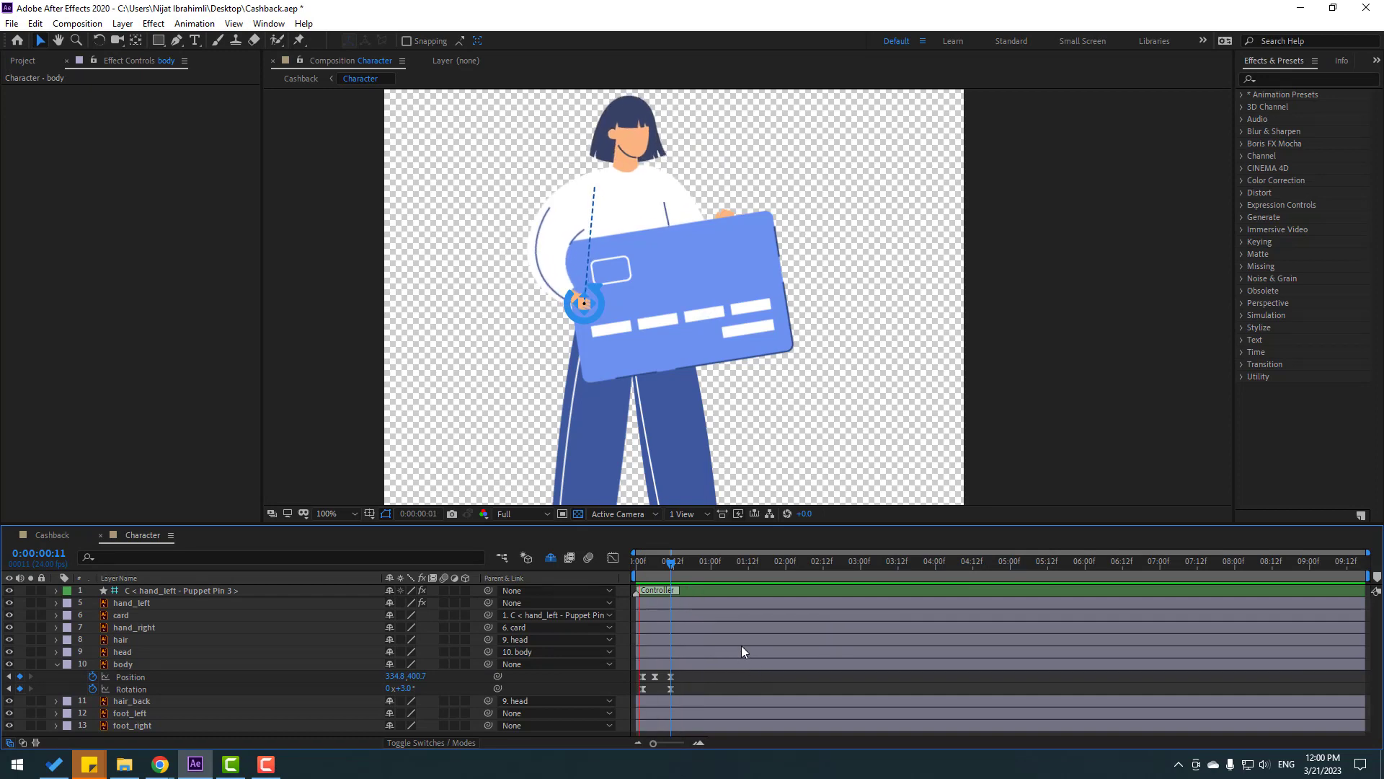
# - Keyframe the left-hand controller's Position at 226.5, 427.0 at 0:00:00:02 and at 286.5, 404.0 at 0:00:00:12
pyautogui.click(643, 565)
pyautogui.click(591, 301)
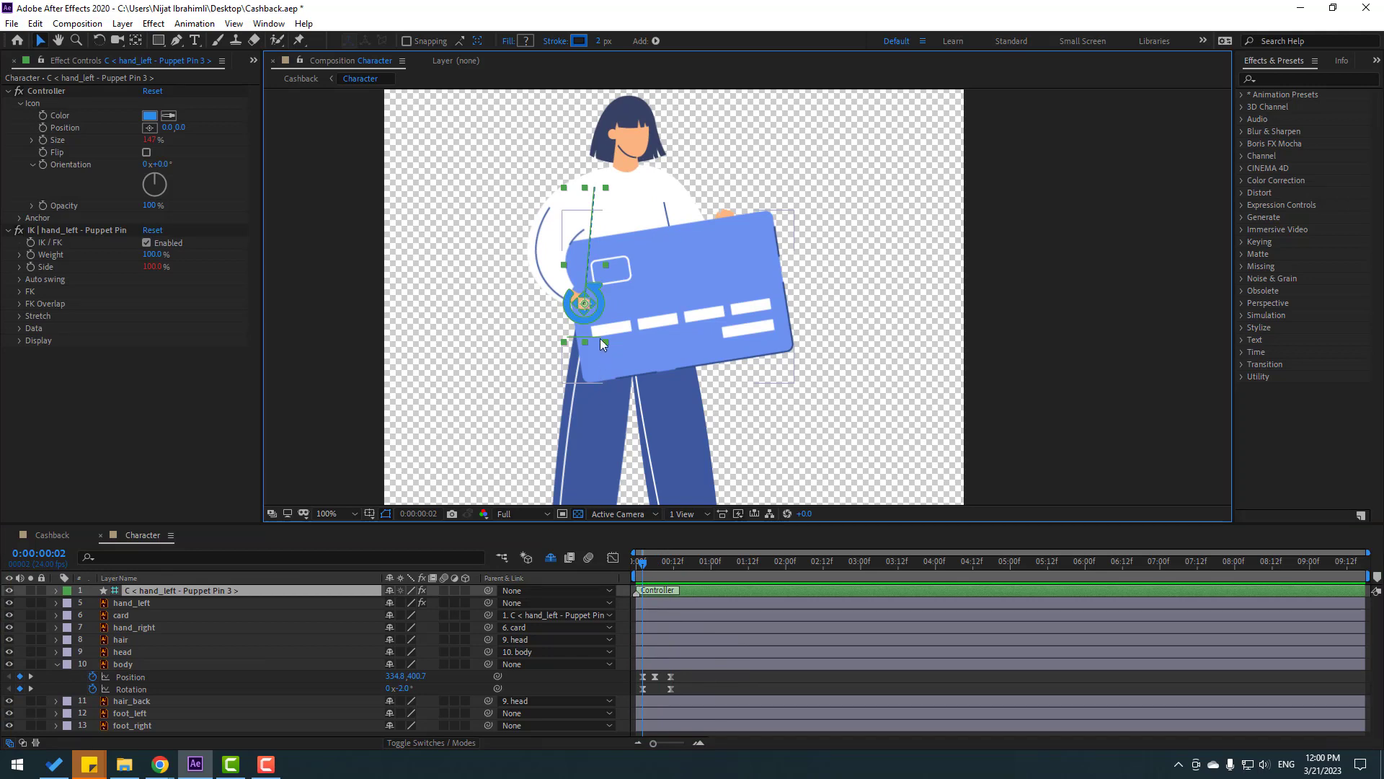
pyautogui.moveTo(596, 310); pyautogui.dragTo(557, 323)
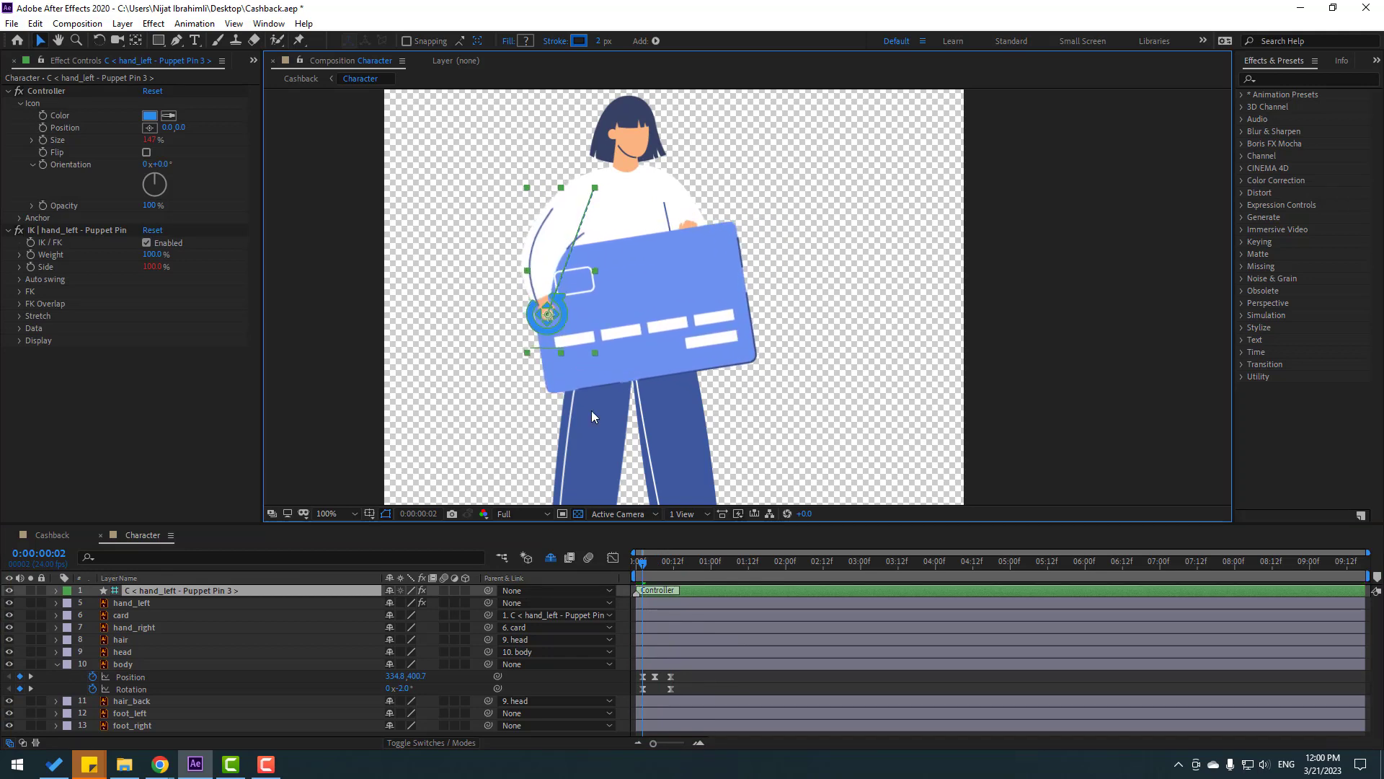
pyautogui.press('p')
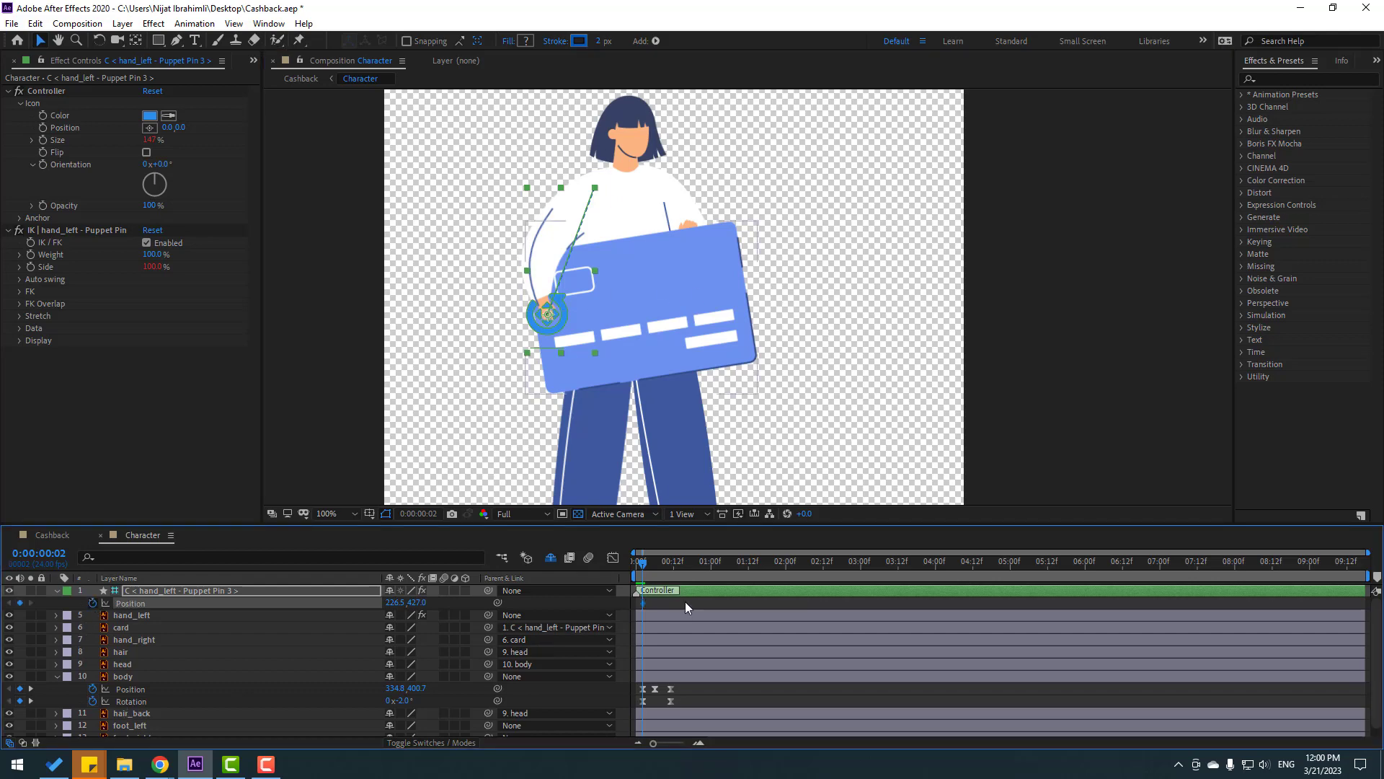
pyautogui.moveTo(650, 562); pyautogui.dragTo(674, 563)
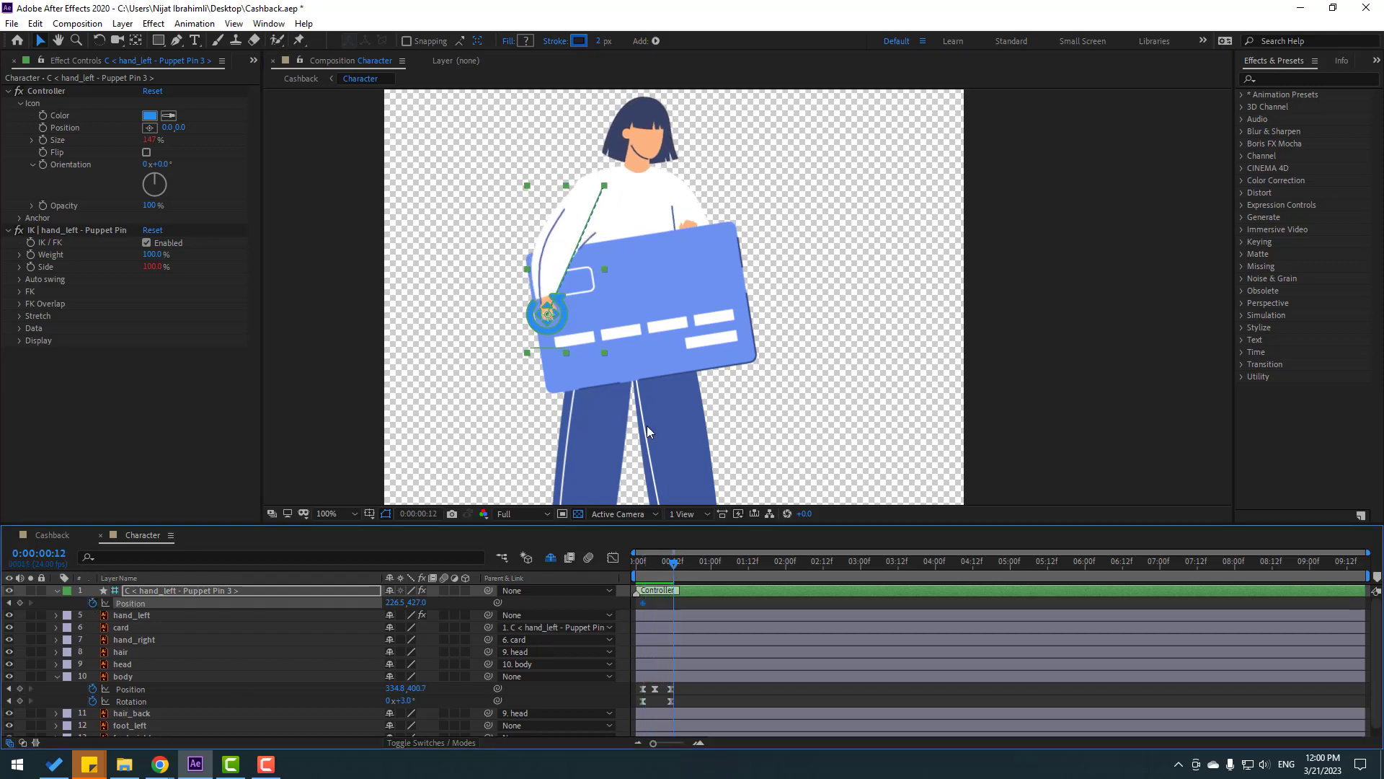
pyautogui.moveTo(560, 314); pyautogui.dragTo(601, 309)
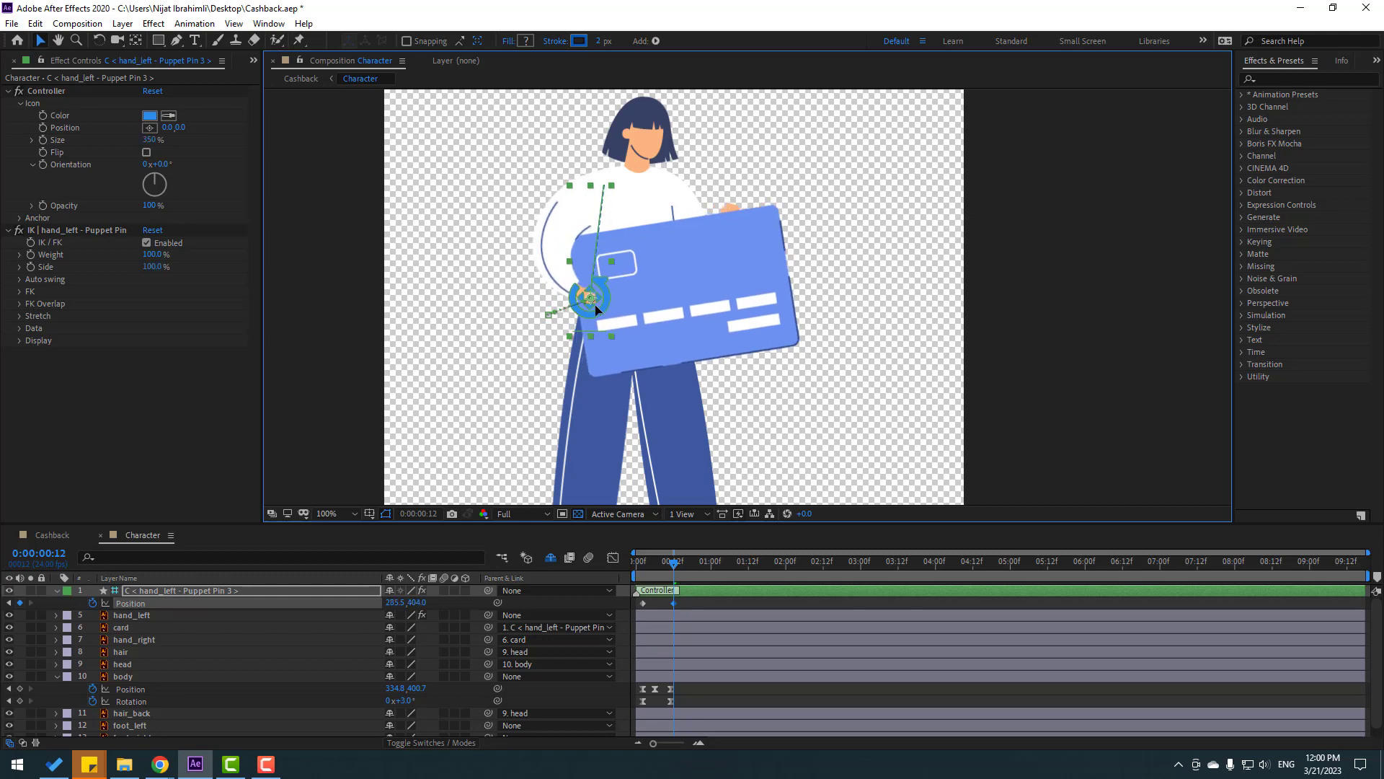
# - Apply Easy Ease to the hand controller's Position keyframes, shift them to about 0:00:00:05 and 0:00:00:19, and preview the motion
pyautogui.moveTo(678, 603); pyautogui.dragTo(634, 611)
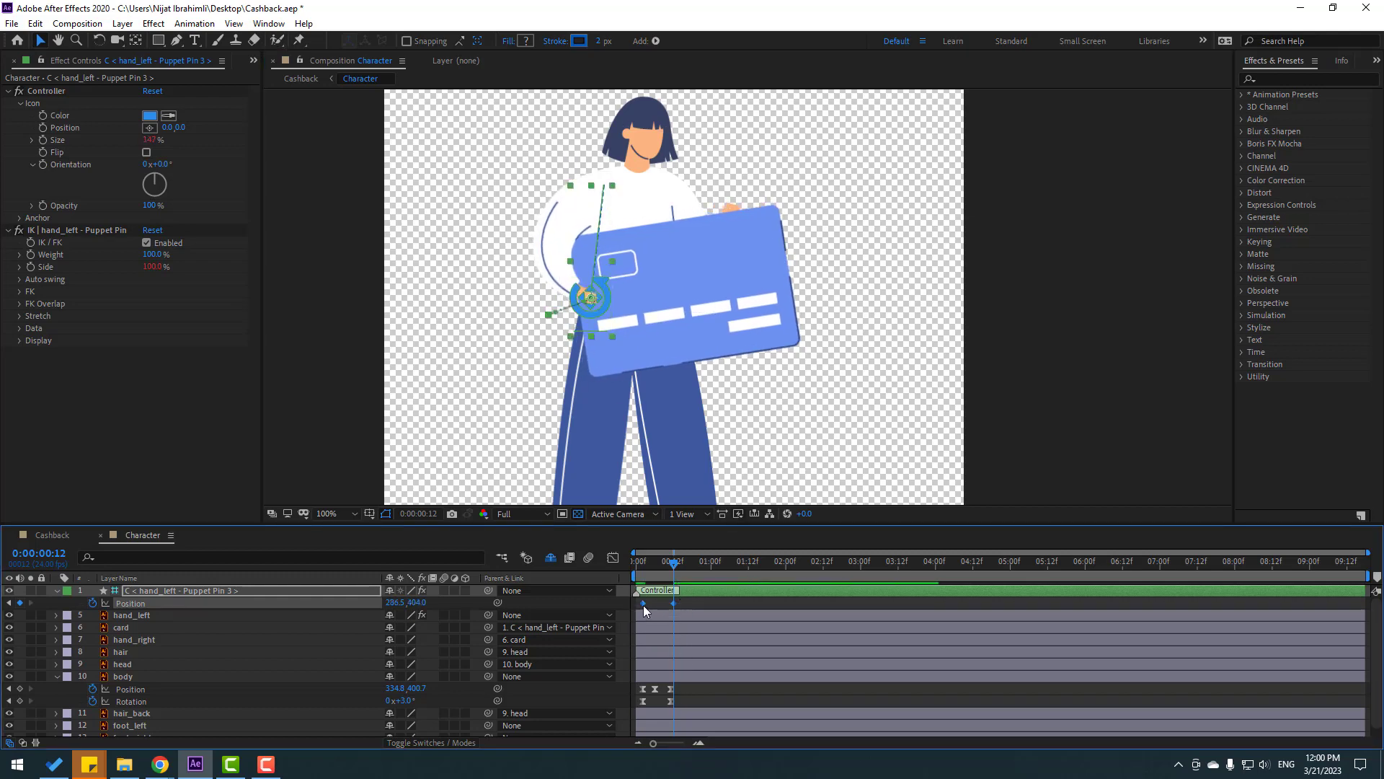
pyautogui.rightClick(643, 604)
pyautogui.moveTo(652, 596)
pyautogui.click(891, 639)
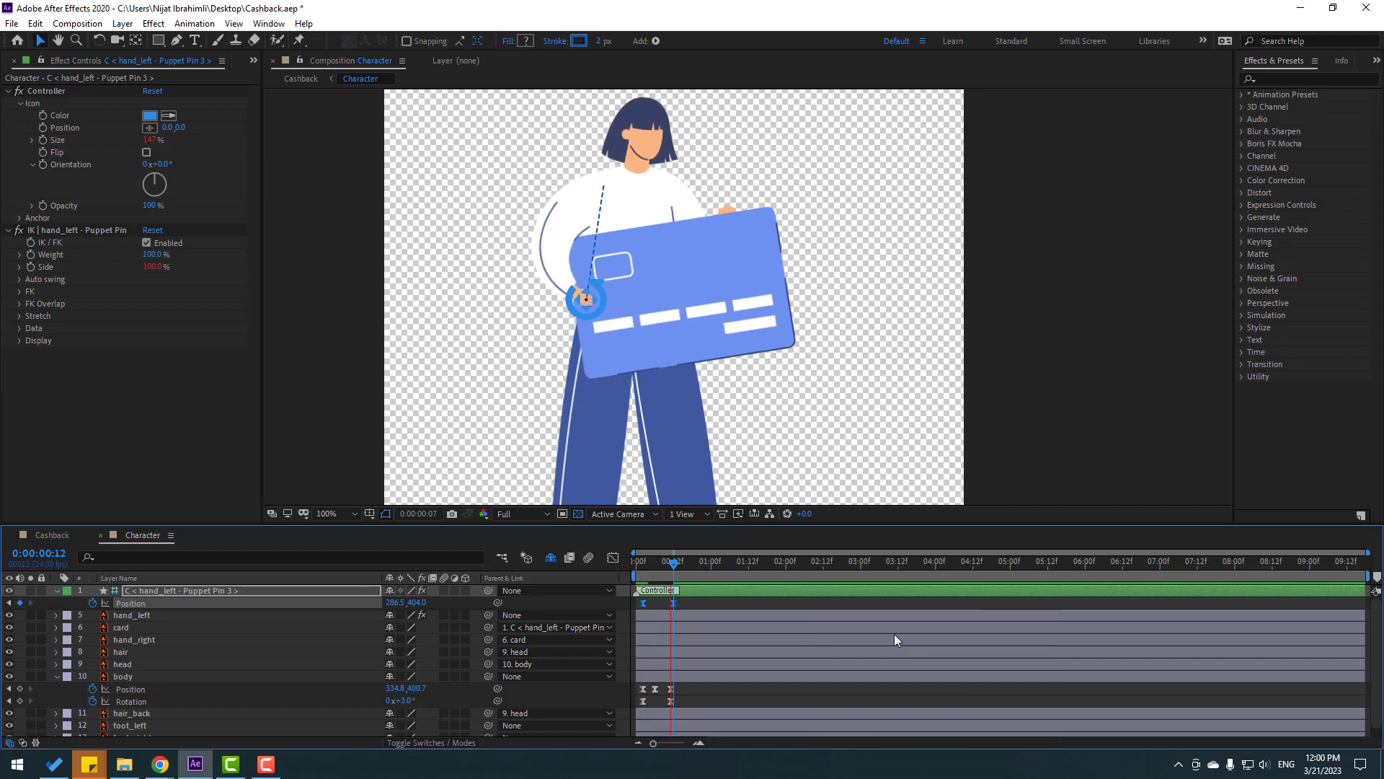
pyautogui.click(668, 604)
pyautogui.moveTo(668, 604)
pyautogui.mouseDown()
pyautogui.moveTo(636, 606)
pyautogui.moveTo(695, 602)
pyautogui.mouseUp()
pyautogui.click(696, 605)
pyautogui.press('space')
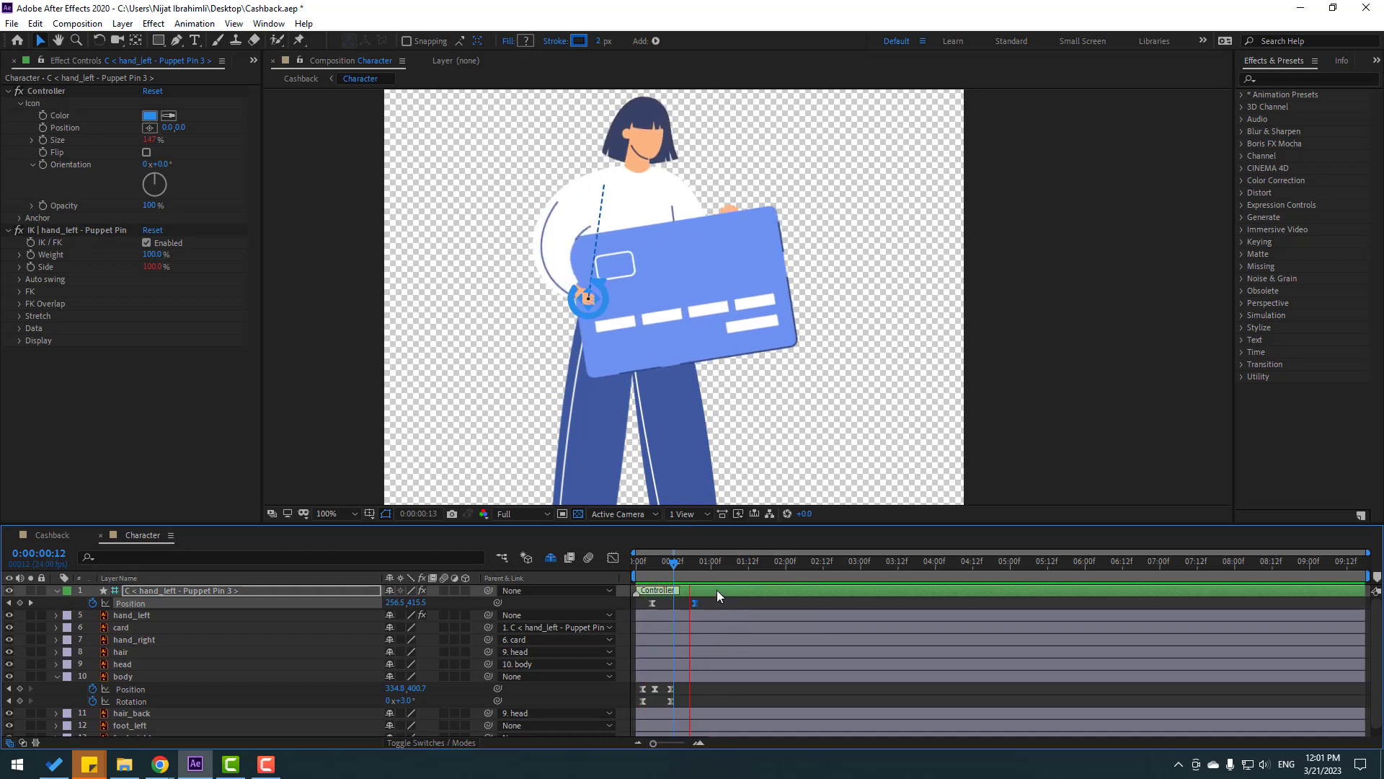
# - Set a starting Rotation keyframe of 0° on the head layer at 0:00:00:04
pyautogui.click(648, 567)
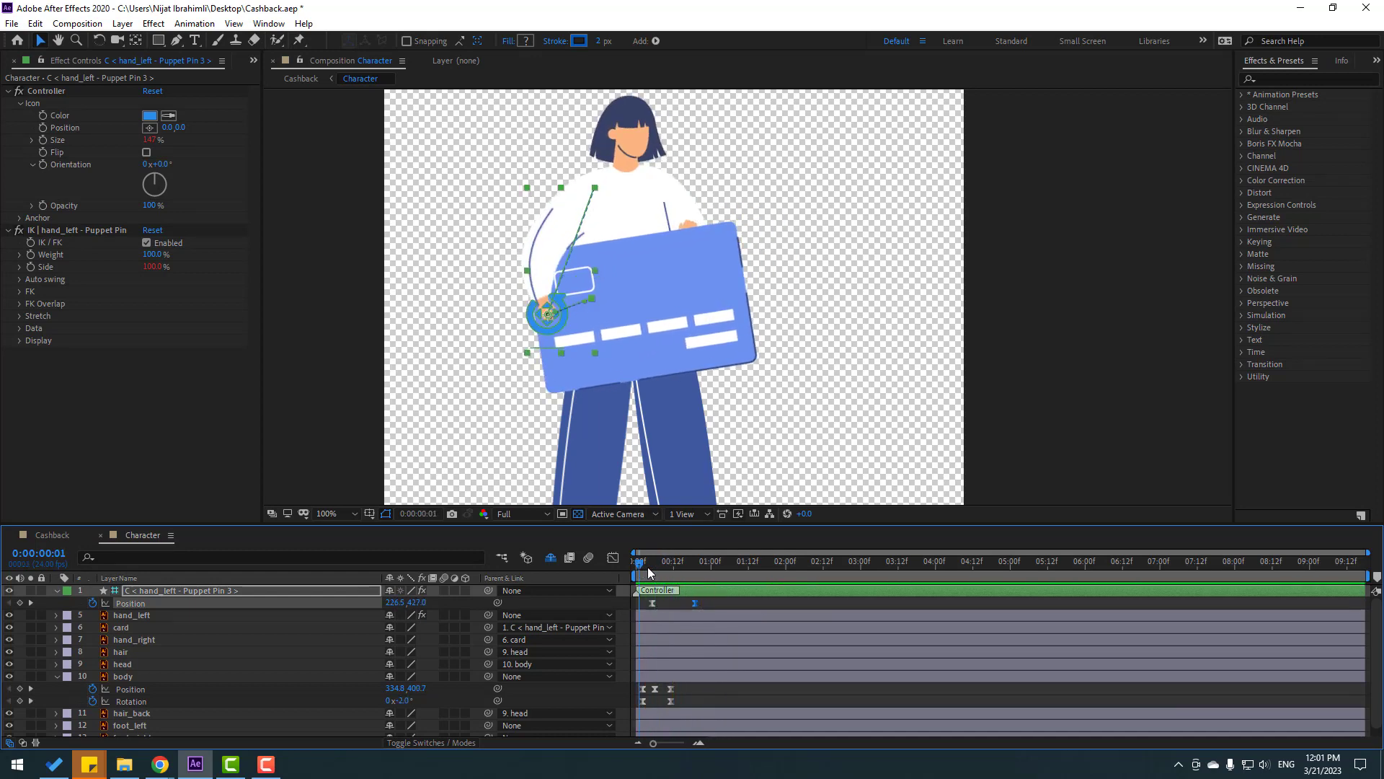
pyautogui.click(624, 144)
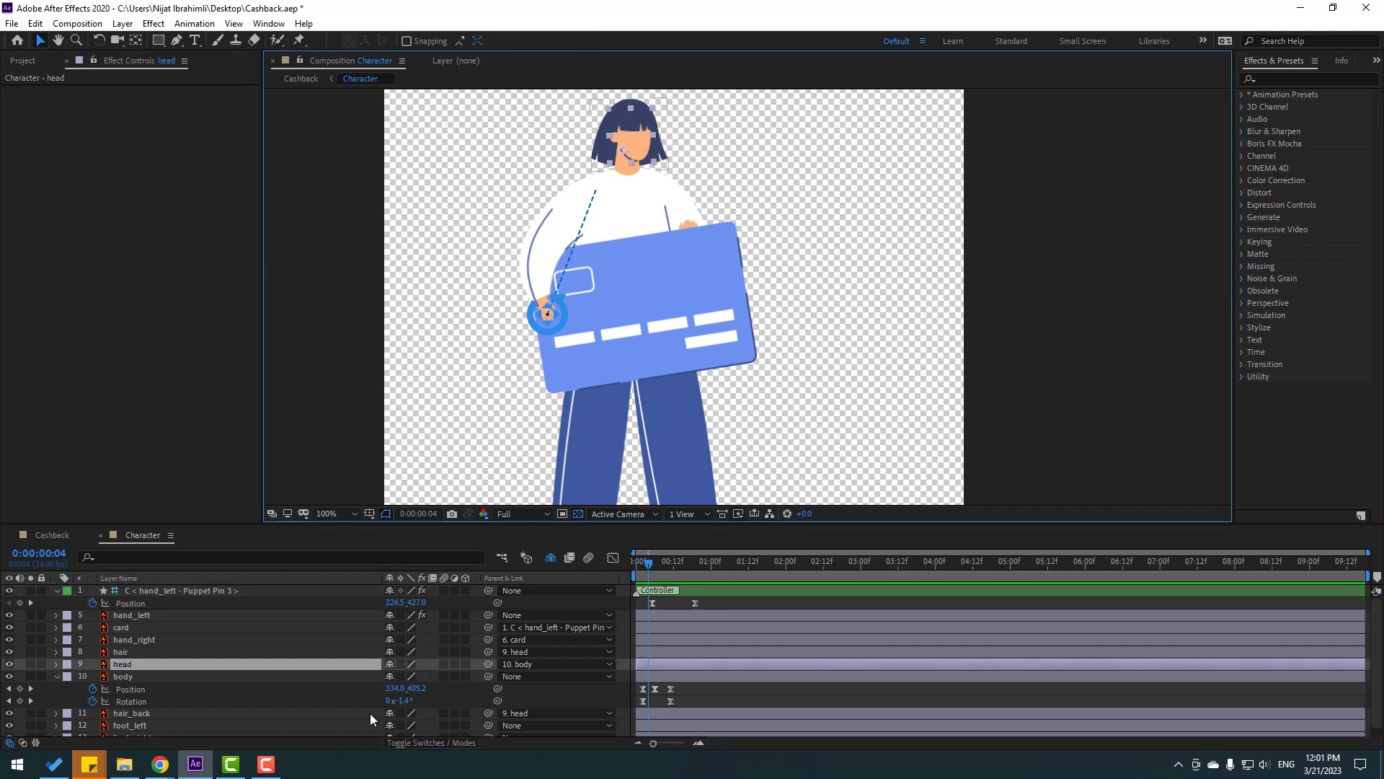
pyautogui.press('r')
pyautogui.click(93, 677)
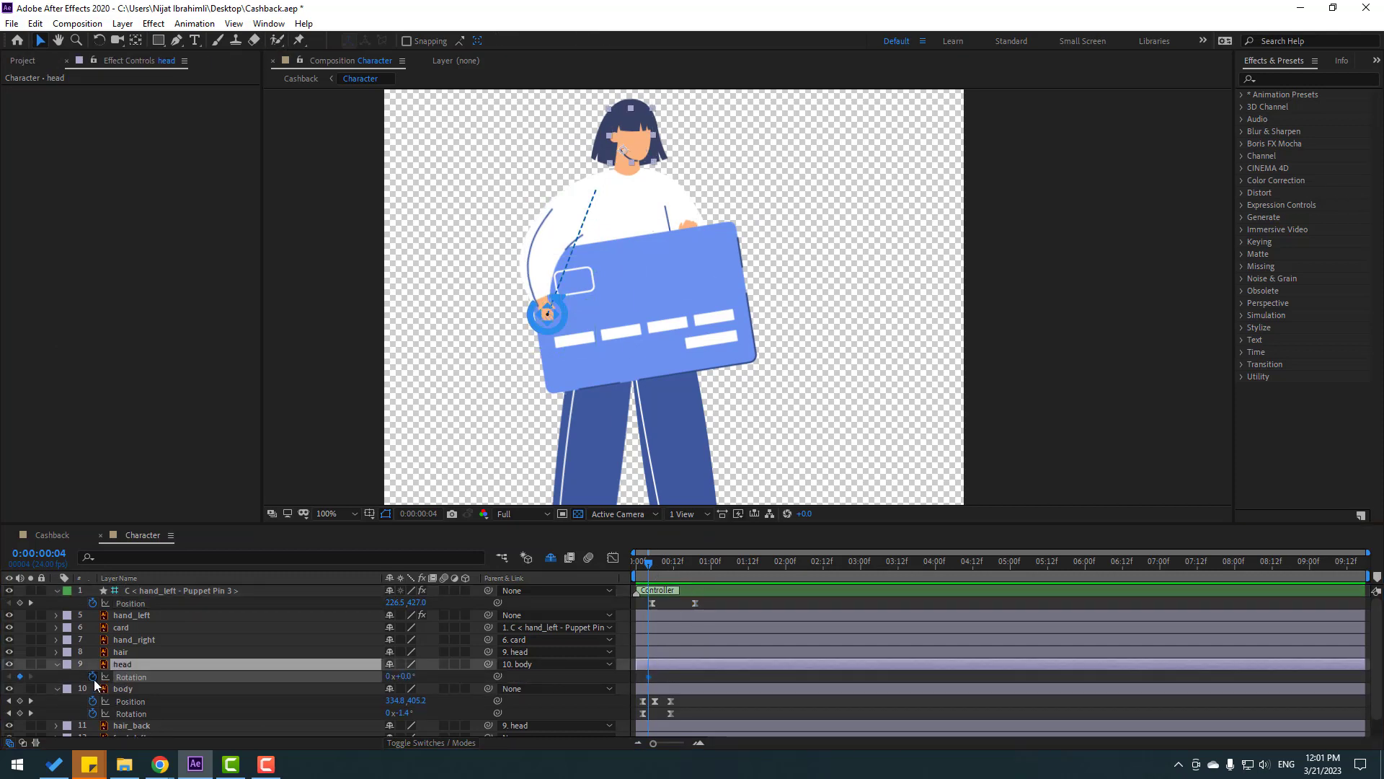
# - Advance 10 frames to 0:00:00:14 and set the head layer's Rotation to -10°
pyautogui.click(411, 515)
pyautogui.write('+')
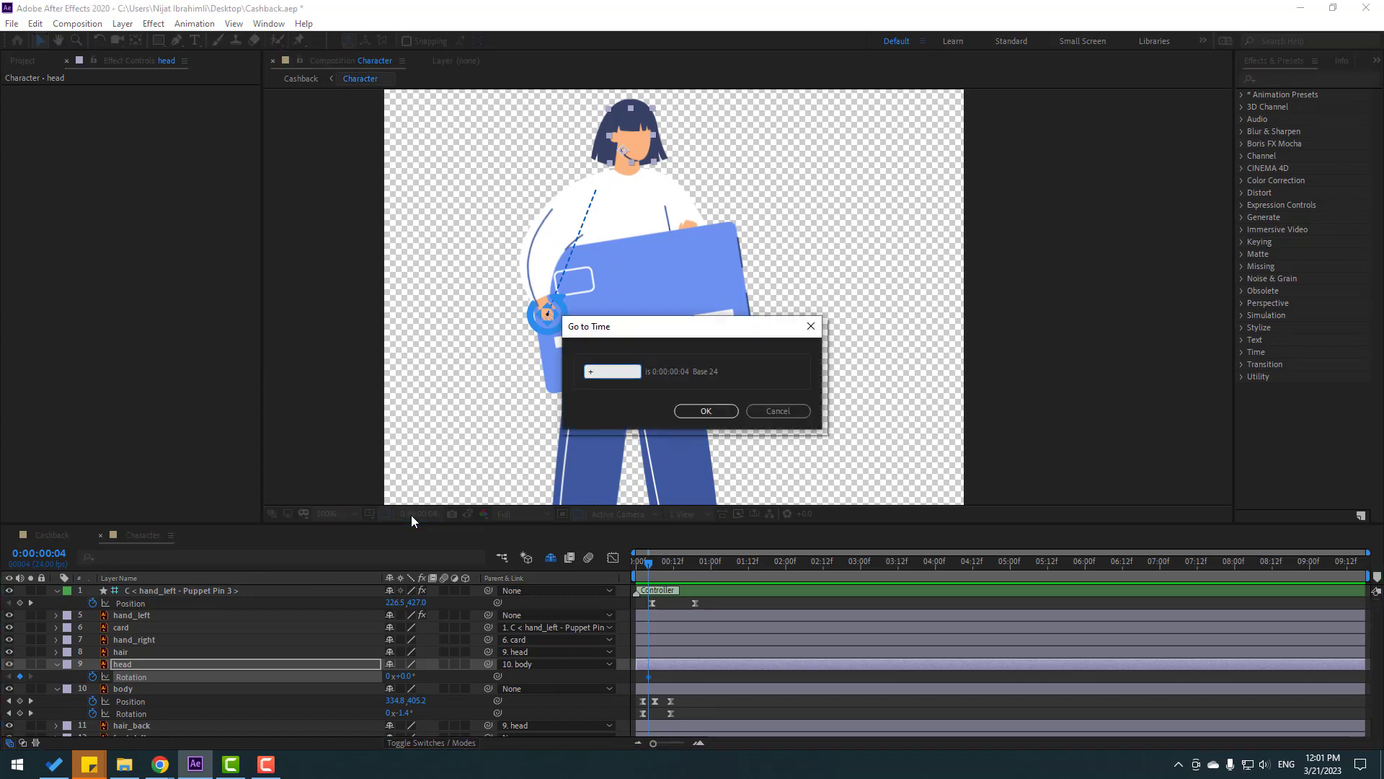
pyautogui.write('10')
pyautogui.click(715, 412)
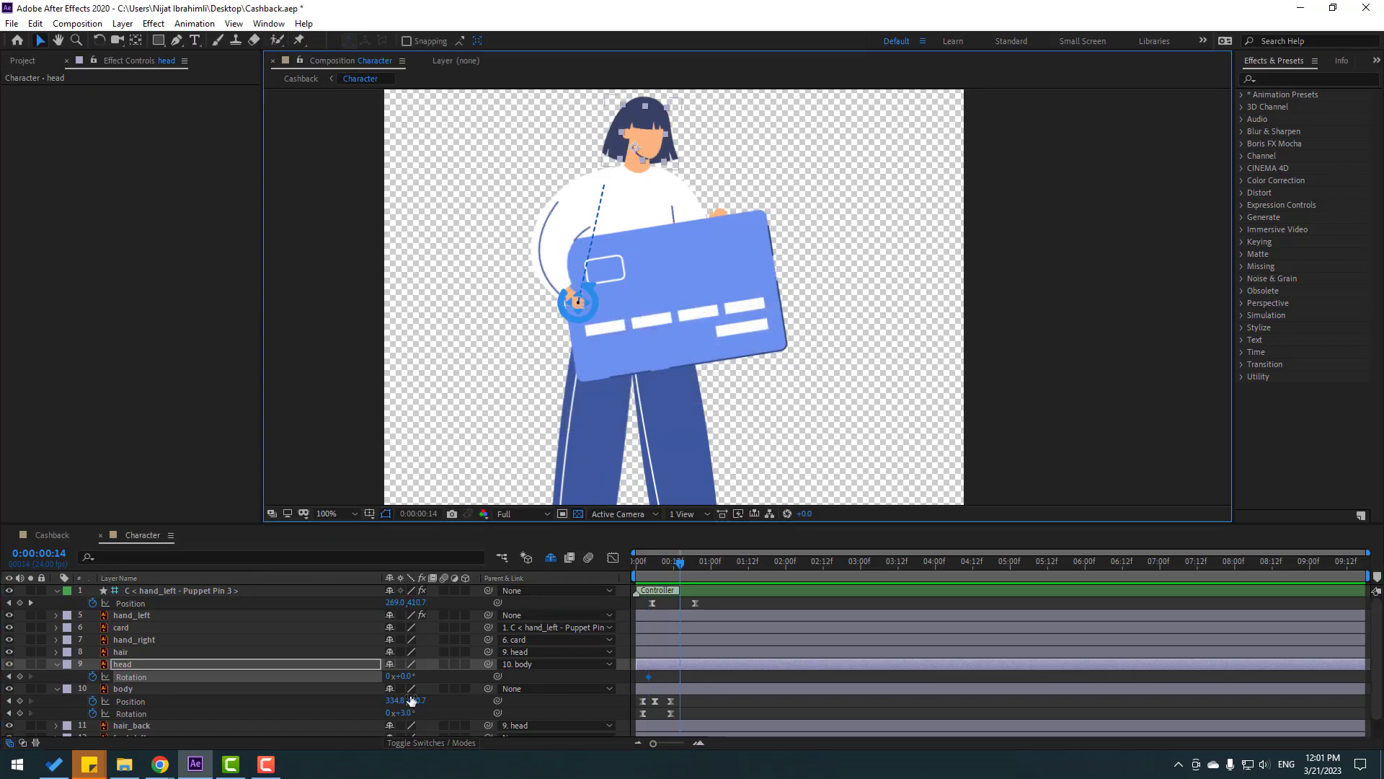
pyautogui.click(406, 677)
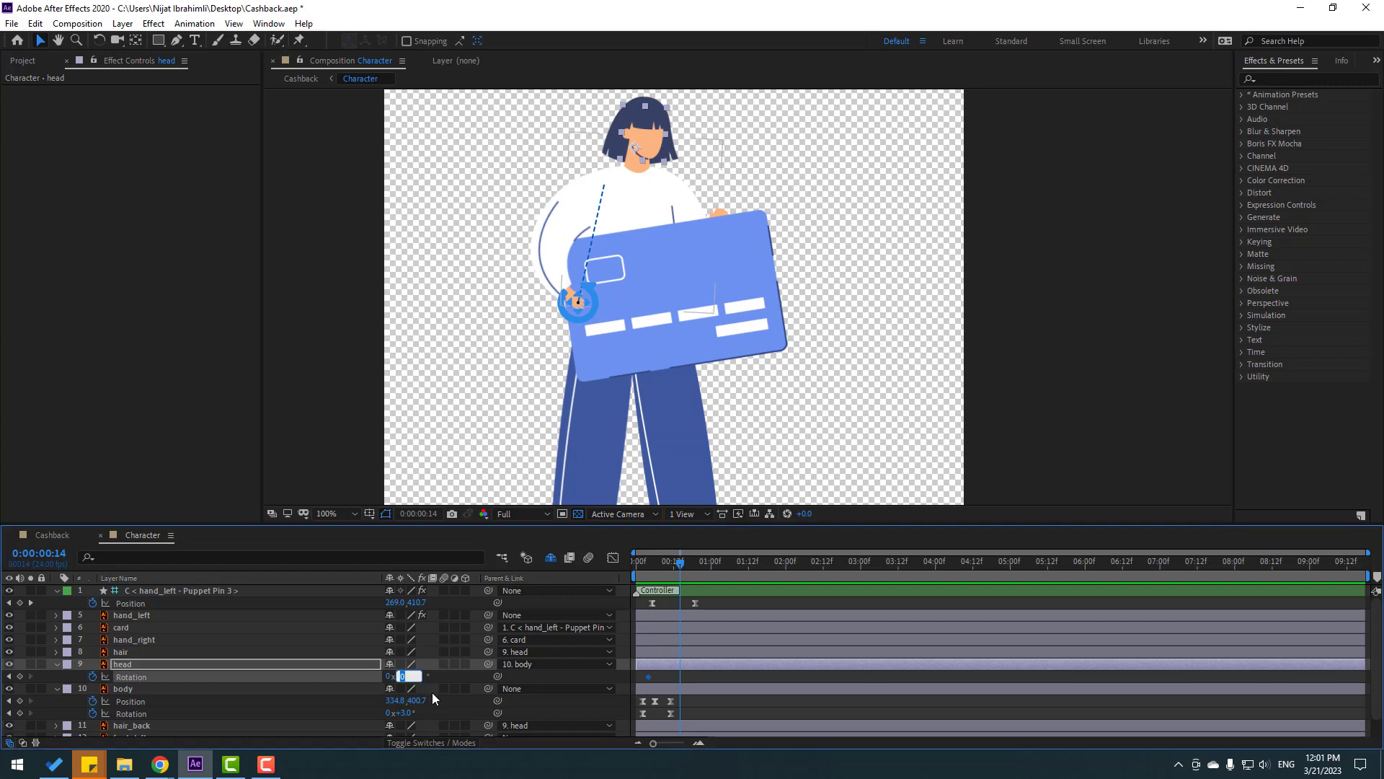
pyautogui.press('Return')
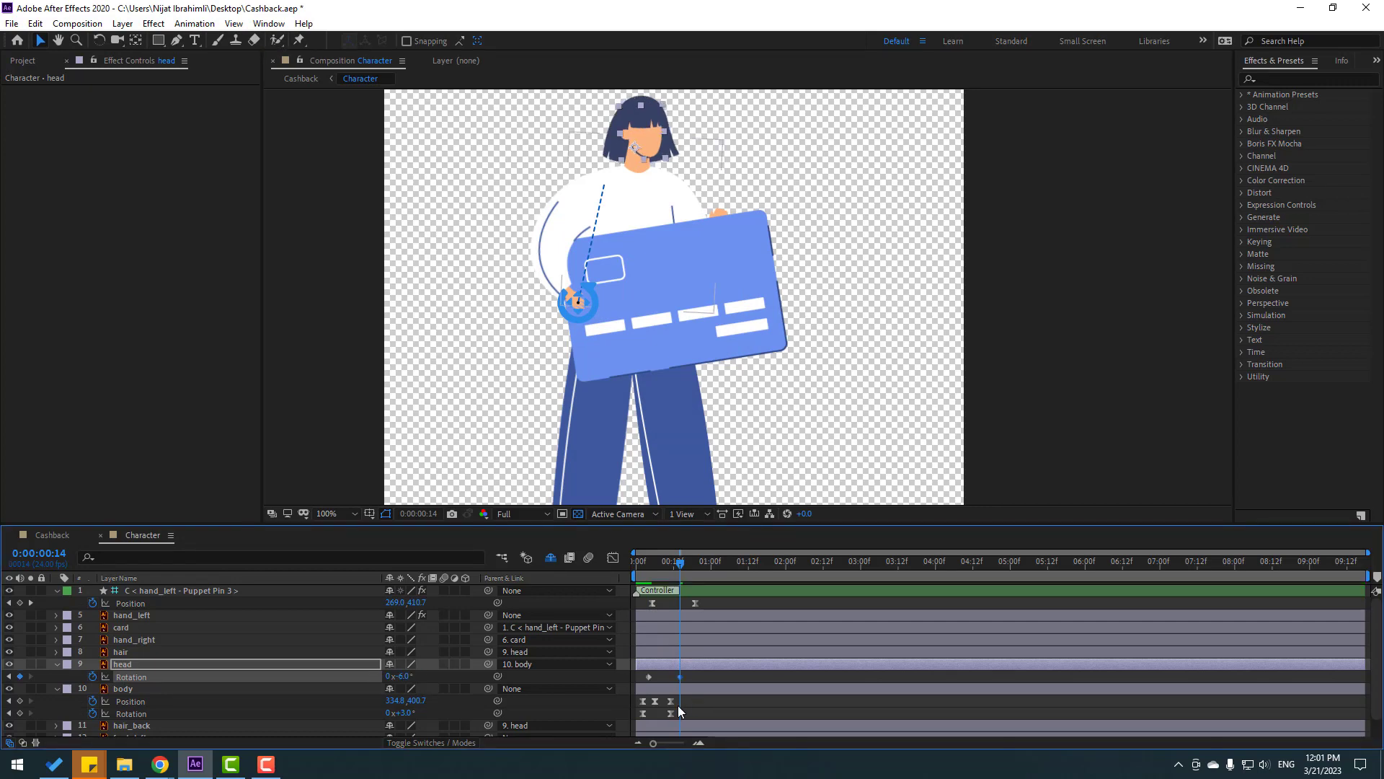
pyautogui.click(405, 676)
pyautogui.write('-10')
pyautogui.press('Return')
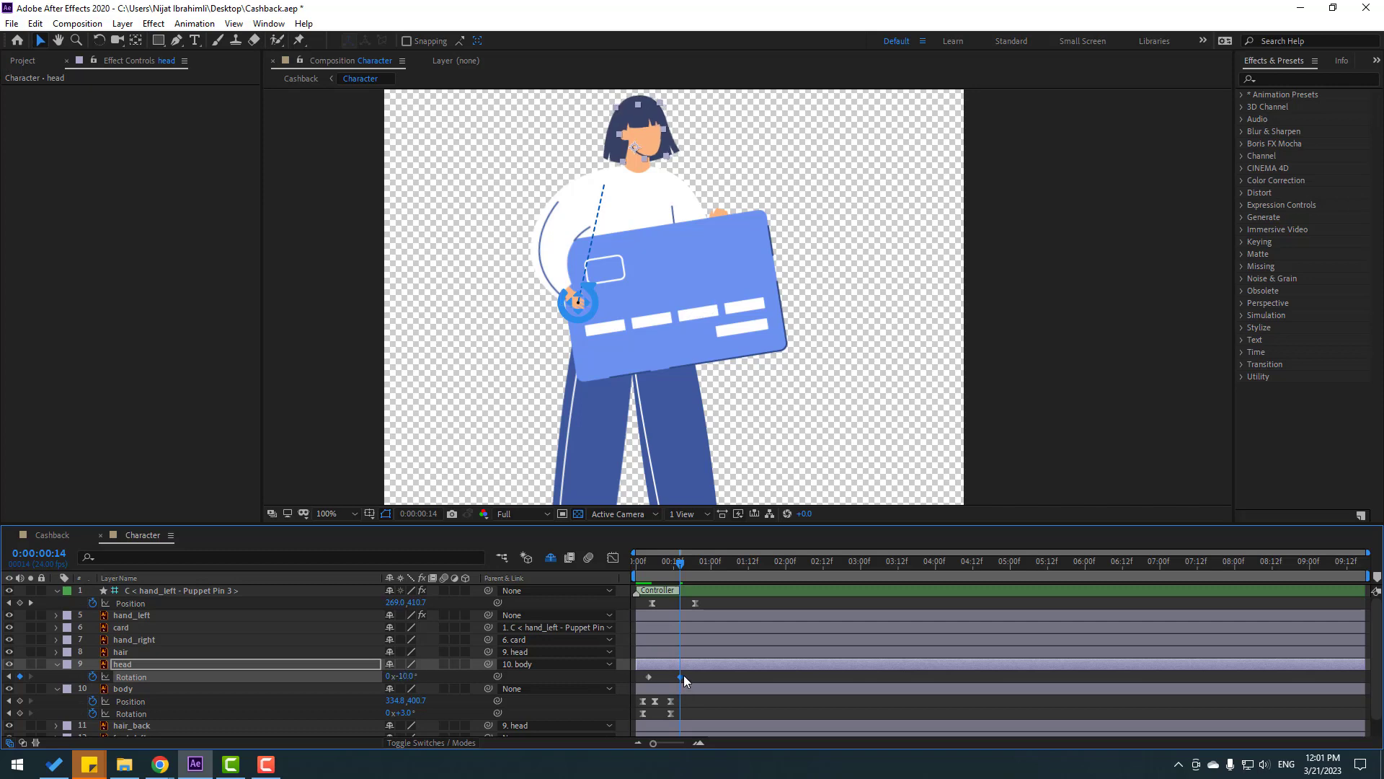
# - Apply Easy Ease to both Rotation keyframes of the head layer
pyautogui.moveTo(692, 673); pyautogui.dragTo(633, 685)
pyautogui.rightClick(648, 678)
pyautogui.moveTo(730, 671)
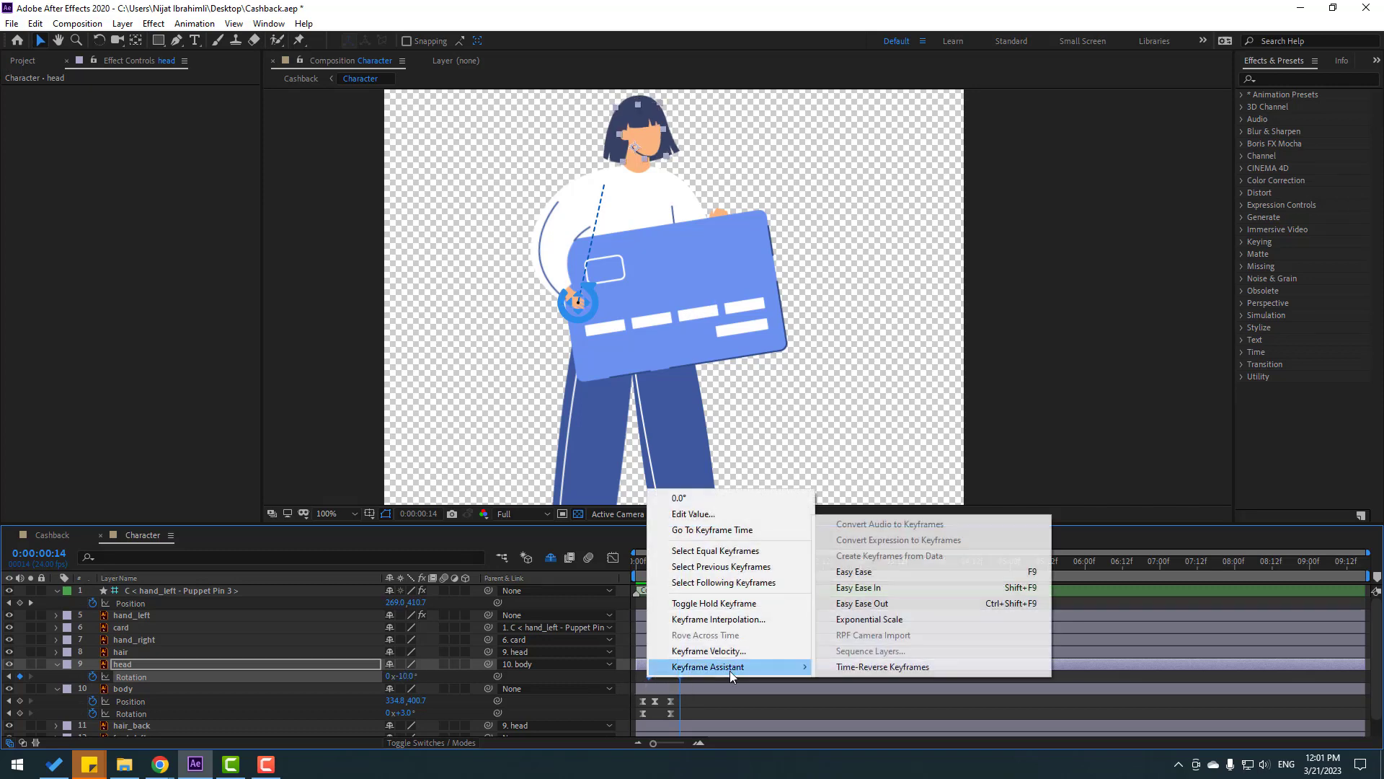
pyautogui.click(877, 571)
# - Keyframe the head layer's Position at 0:00:00:04, and lower the head to Y 21.2 at 0:00:00:09
pyautogui.moveTo(663, 562); pyautogui.dragTo(649, 566)
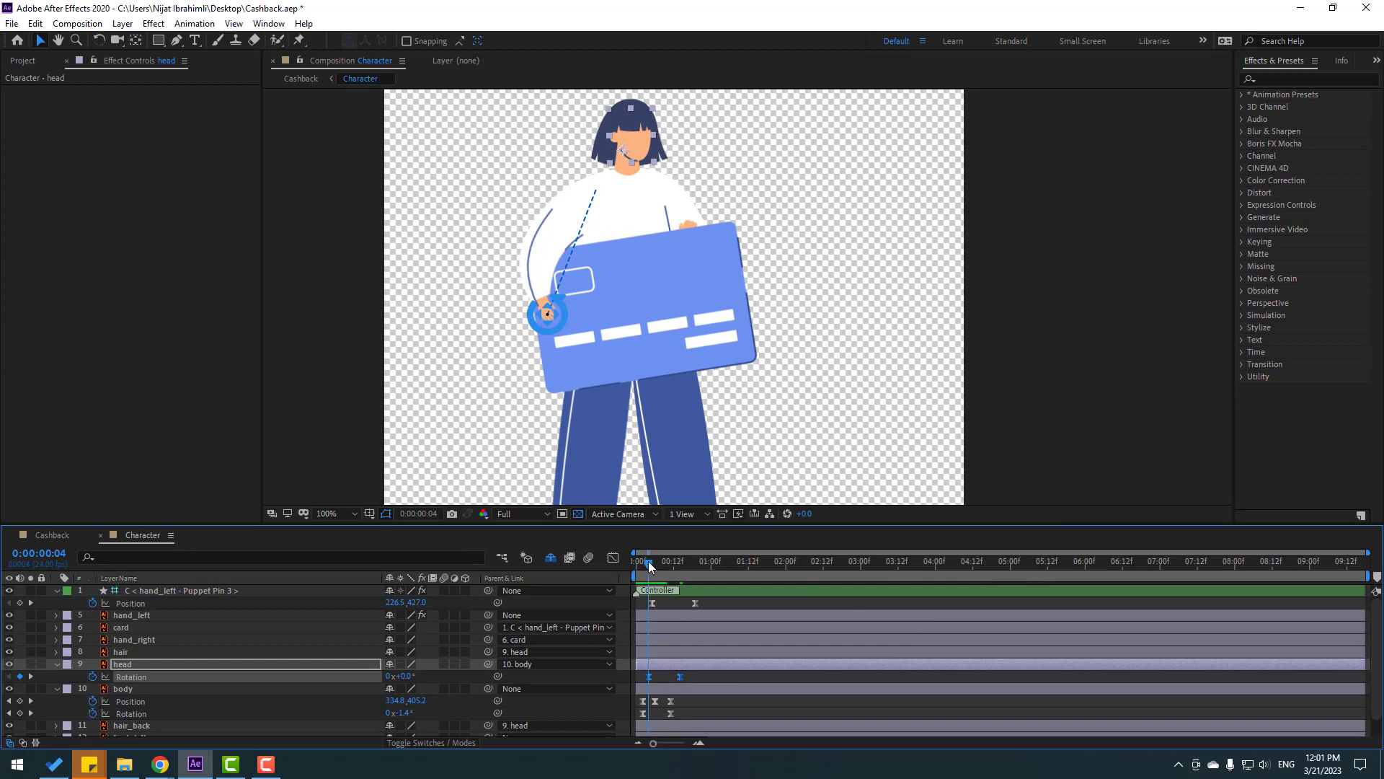
pyautogui.click(663, 677)
pyautogui.click(664, 668)
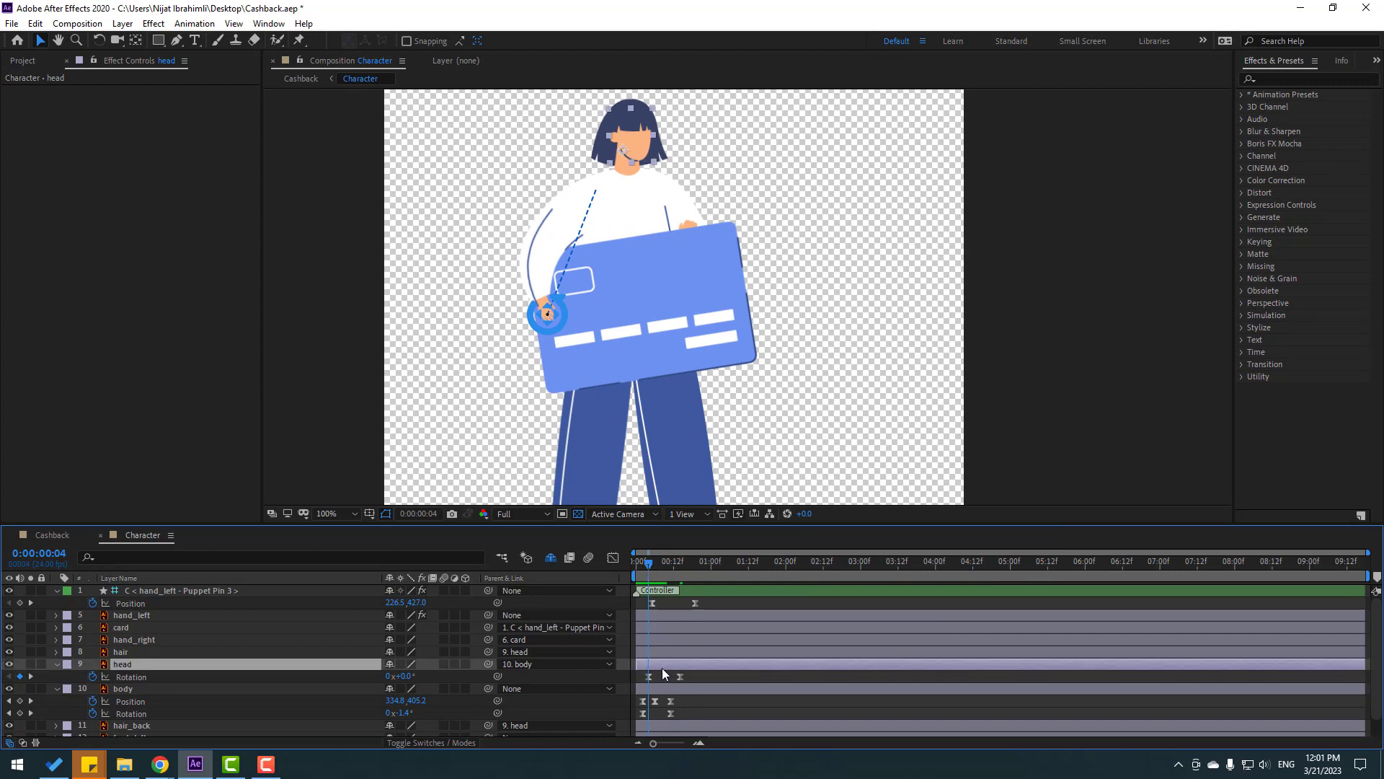
pyautogui.hotkey('shift', 'p')
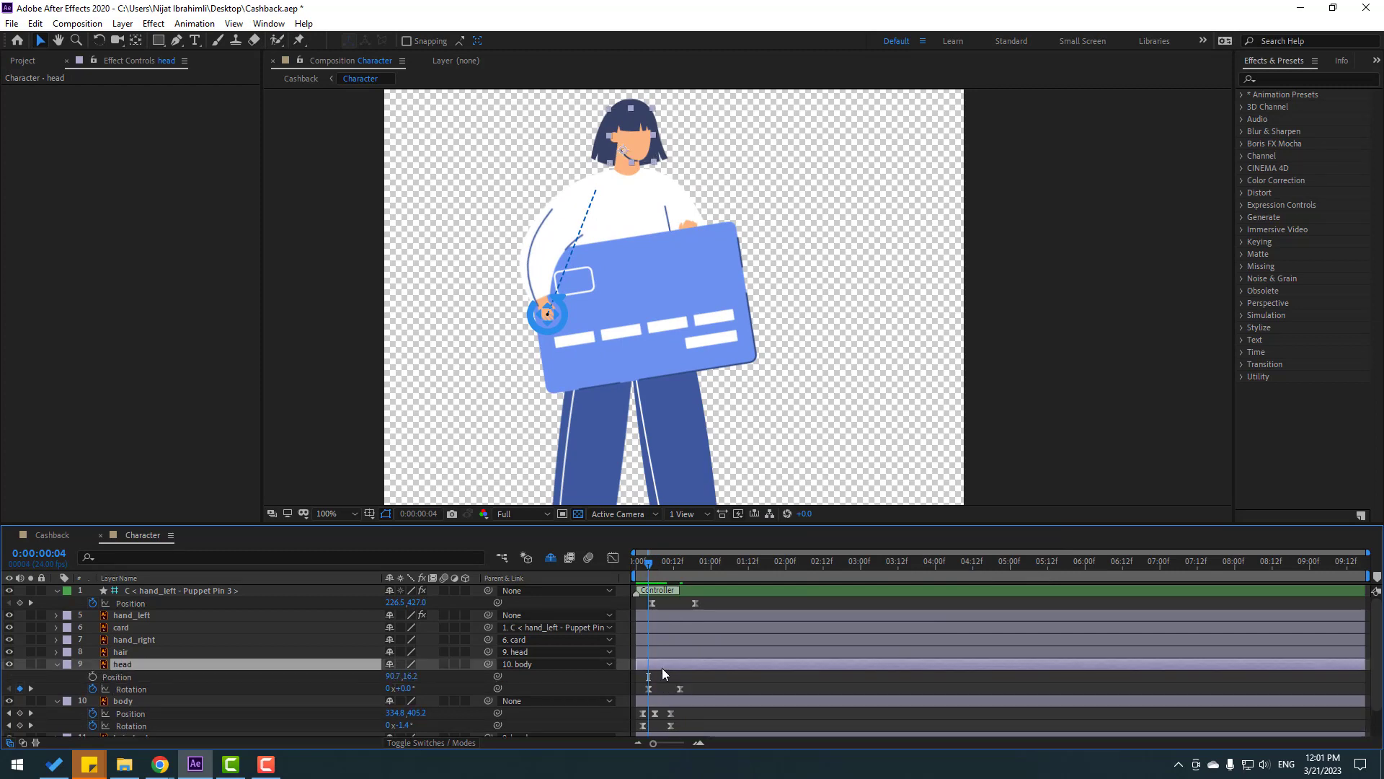
pyautogui.click(93, 677)
pyautogui.click(664, 566)
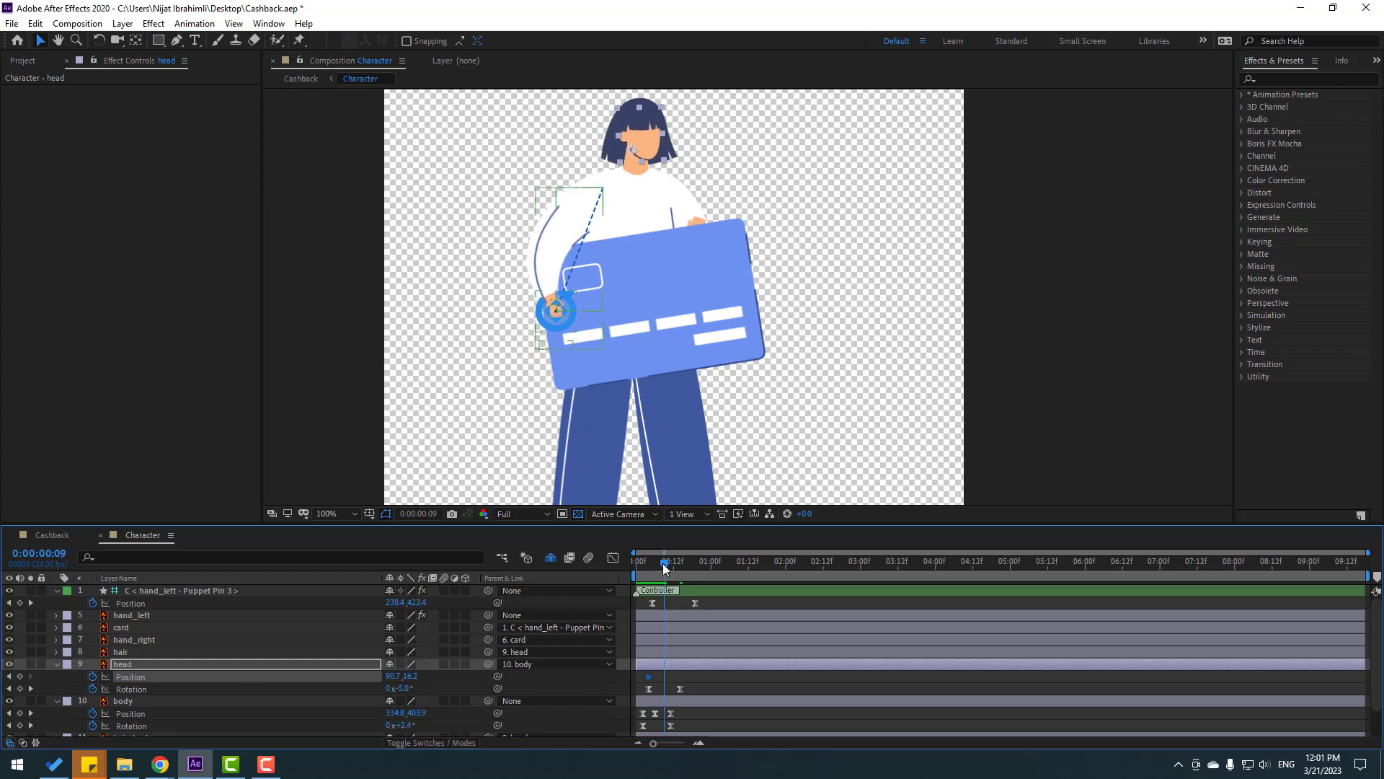
# - Raise the head to Y 16.2 at 0:00:00:14 and apply Easy Ease to its Position keyframes
pyautogui.moveTo(664, 566); pyautogui.dragTo(680, 566)
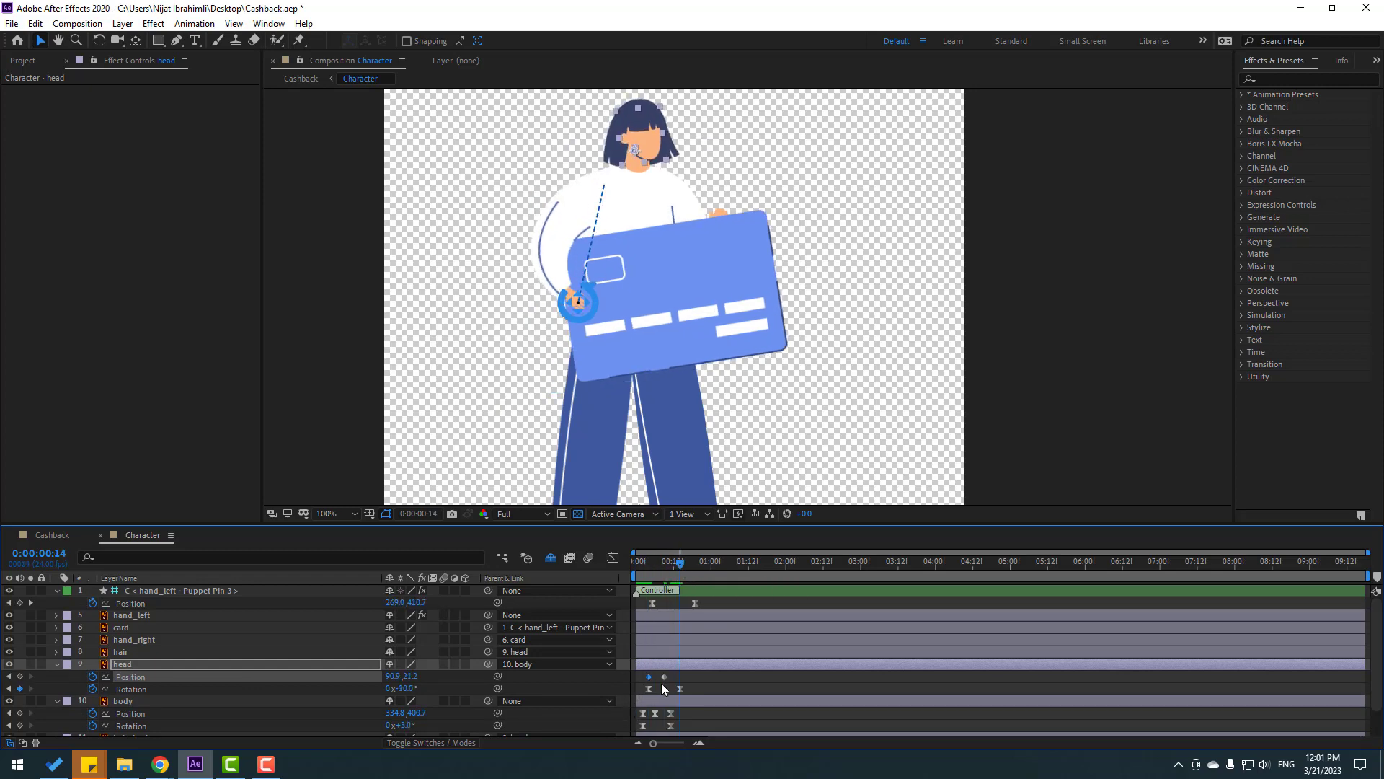
pyautogui.press('Up')
pyautogui.press('Up')
pyautogui.press('Up')
pyautogui.press('Up')
pyautogui.press('Up')
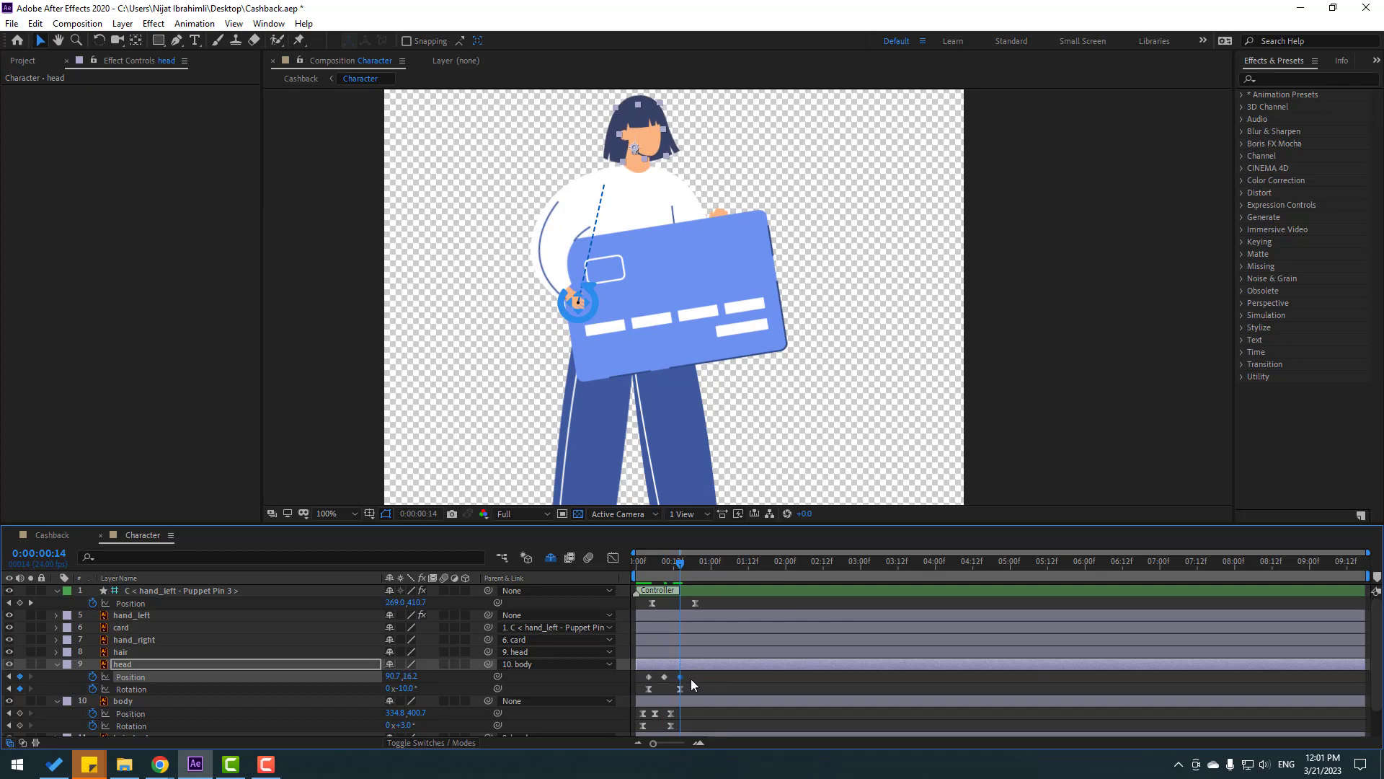
pyautogui.rightClick(649, 676)
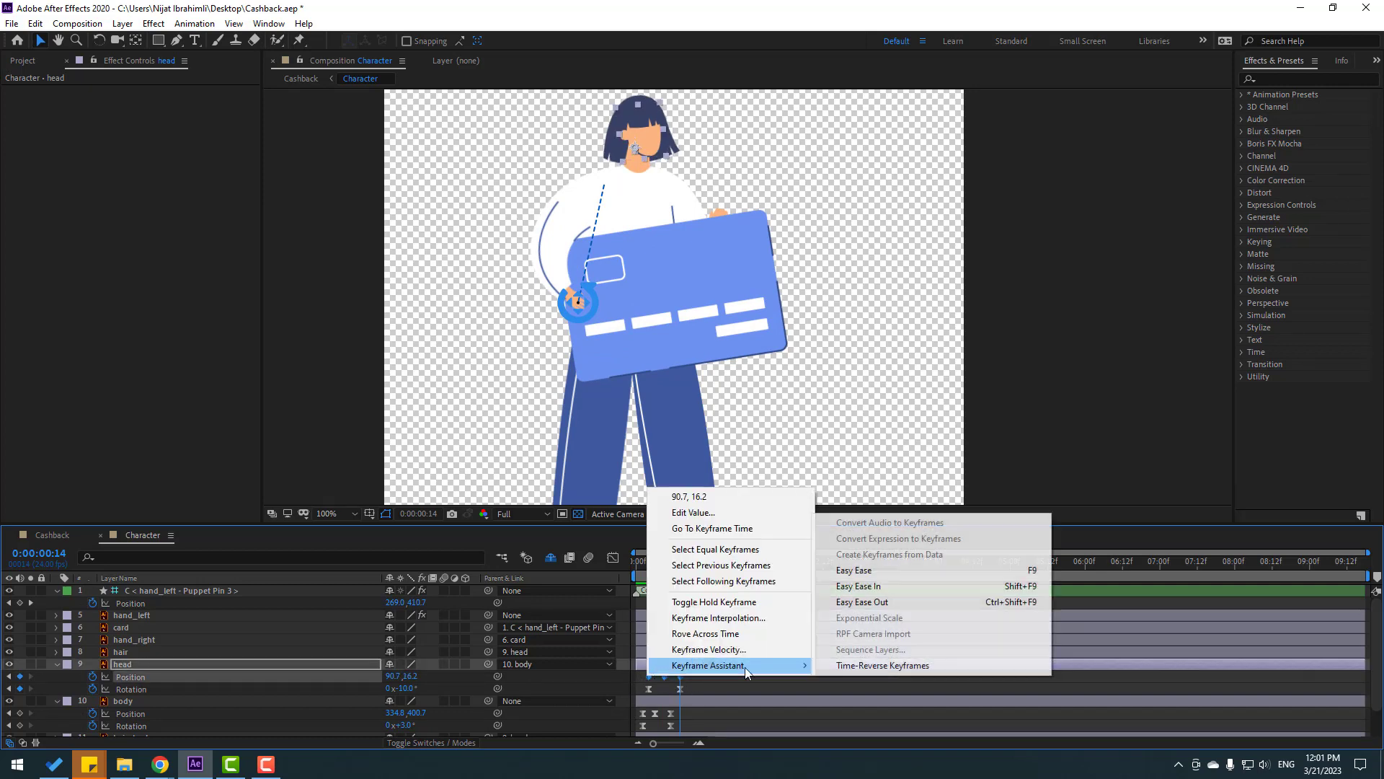
pyautogui.click(888, 571)
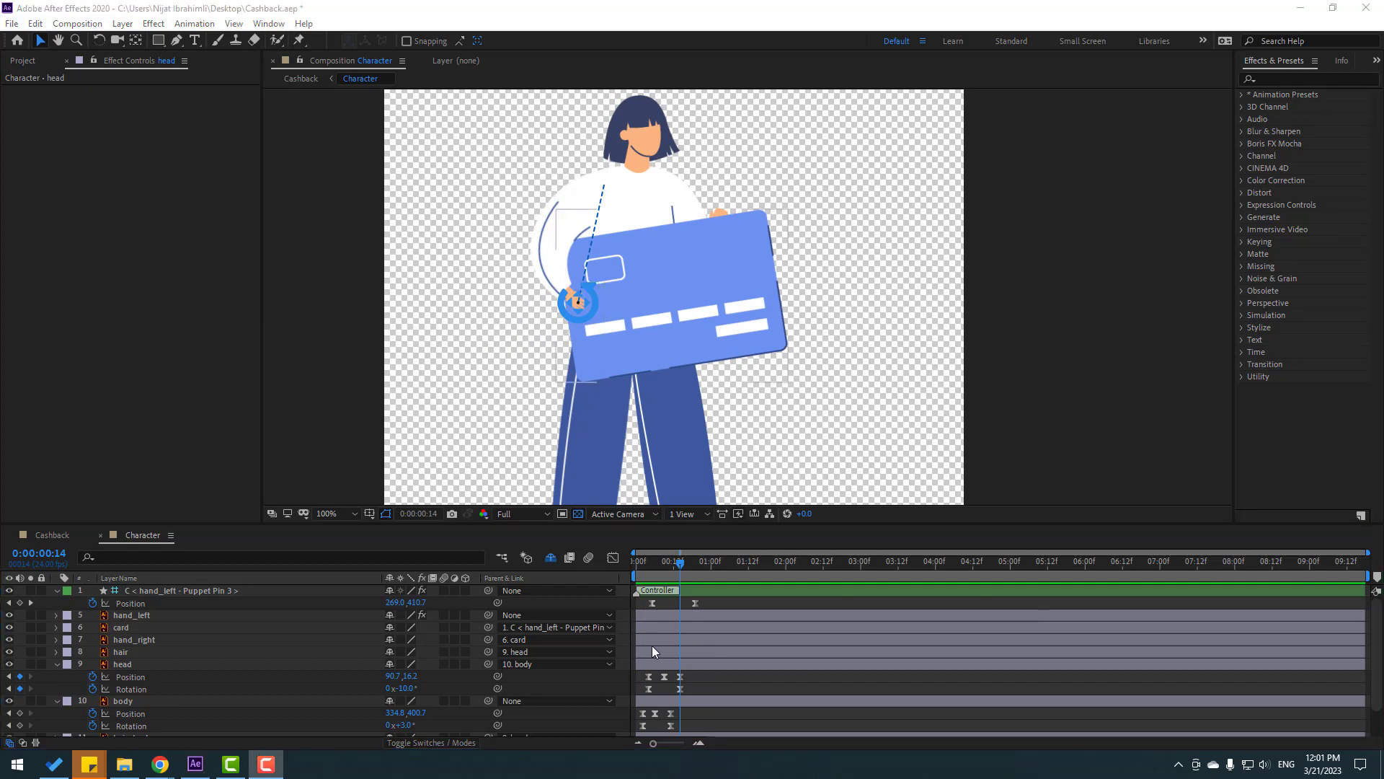
# - Shift the head's Position and Rotation keyframes about two frames later, and preview the motion in the Cashback composition
pyautogui.moveTo(690, 674); pyautogui.dragTo(654, 691)
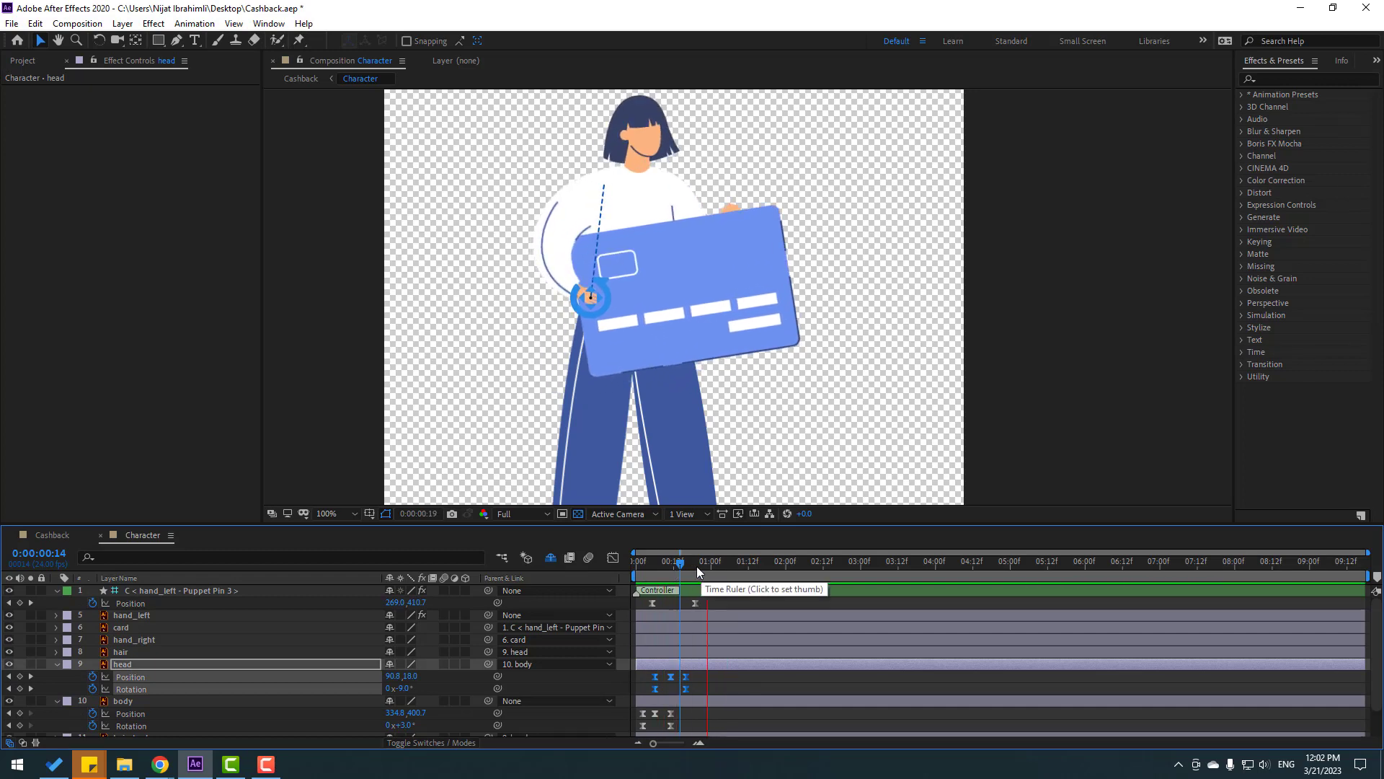
pyautogui.click(42, 535)
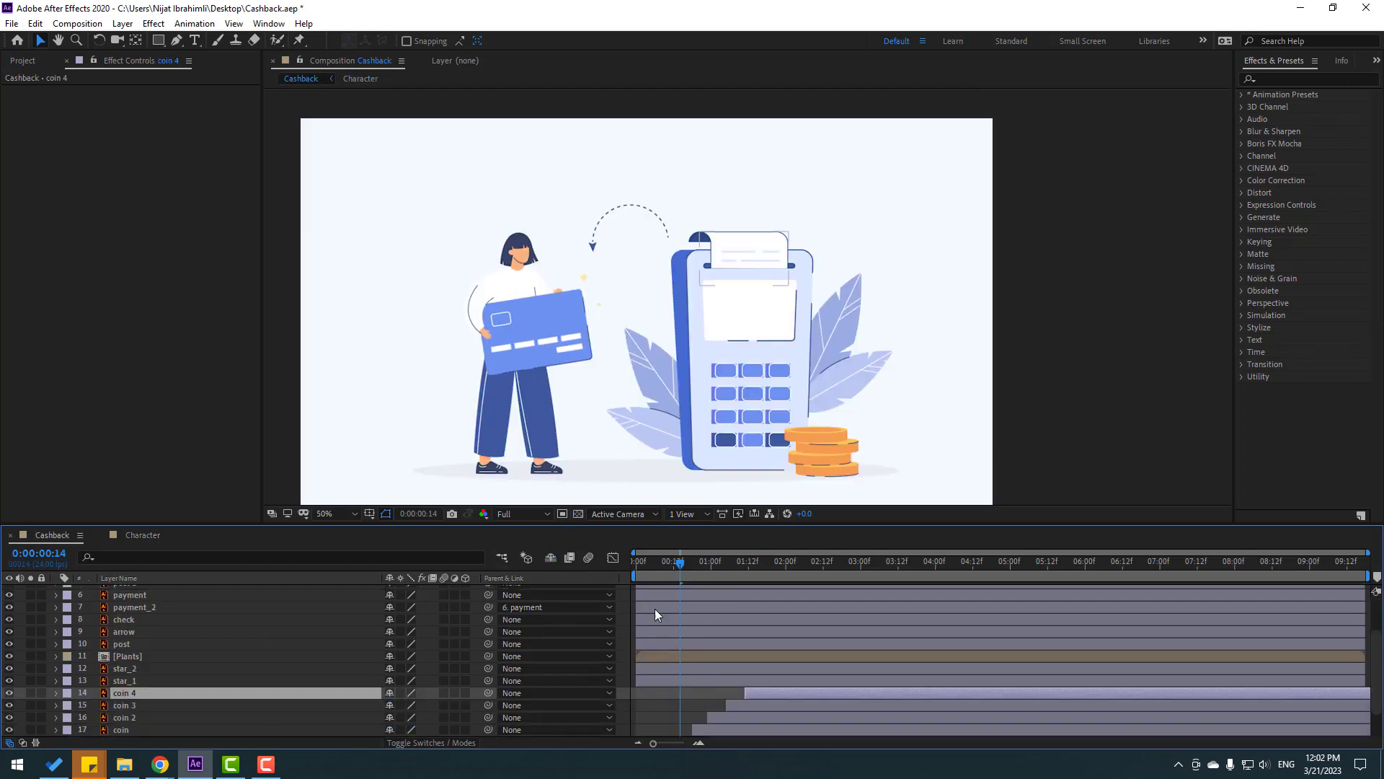
pyautogui.press('space')
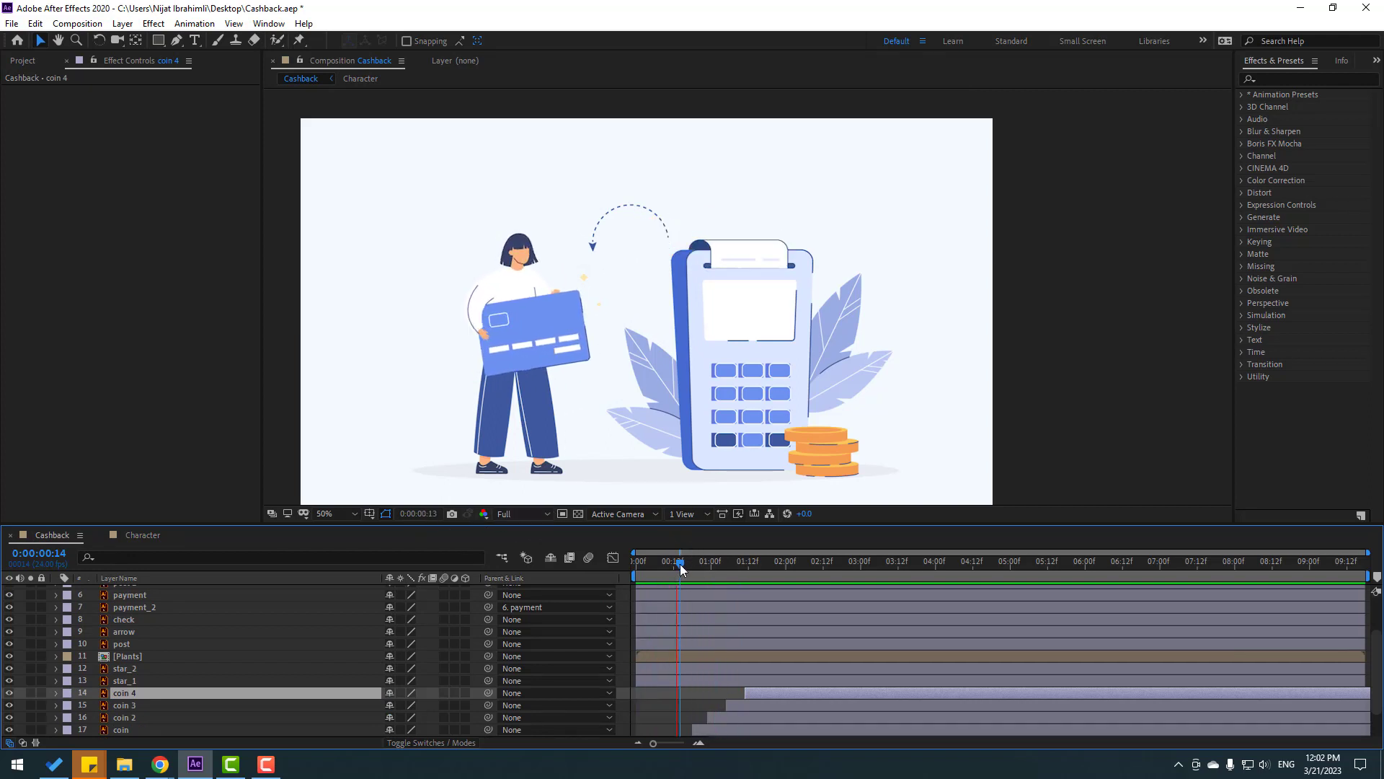
pyautogui.press('space')
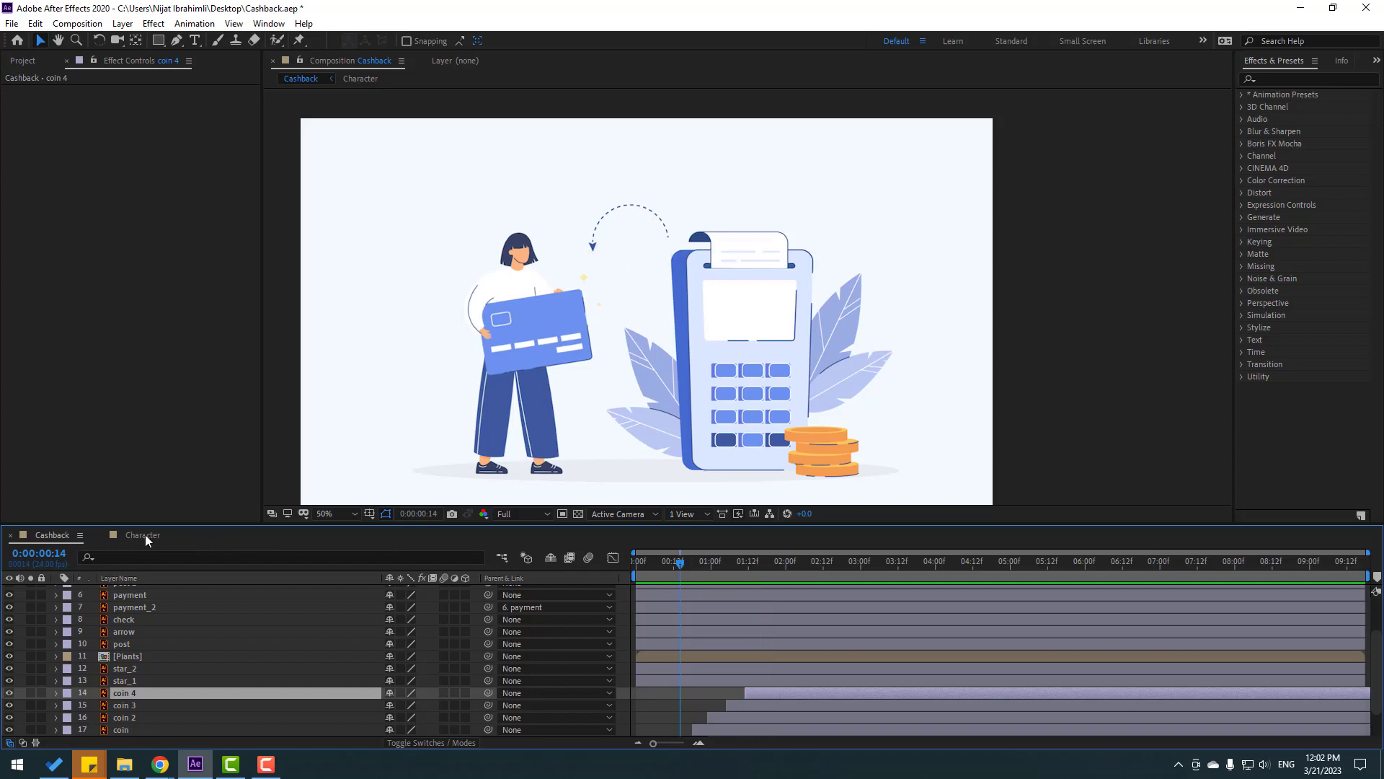
# - In the Character composition, add further hand controller Position keyframes with holds and small moves, ending at 264.5, 422.0 at 0:00:02:12
pyautogui.click(141, 533)
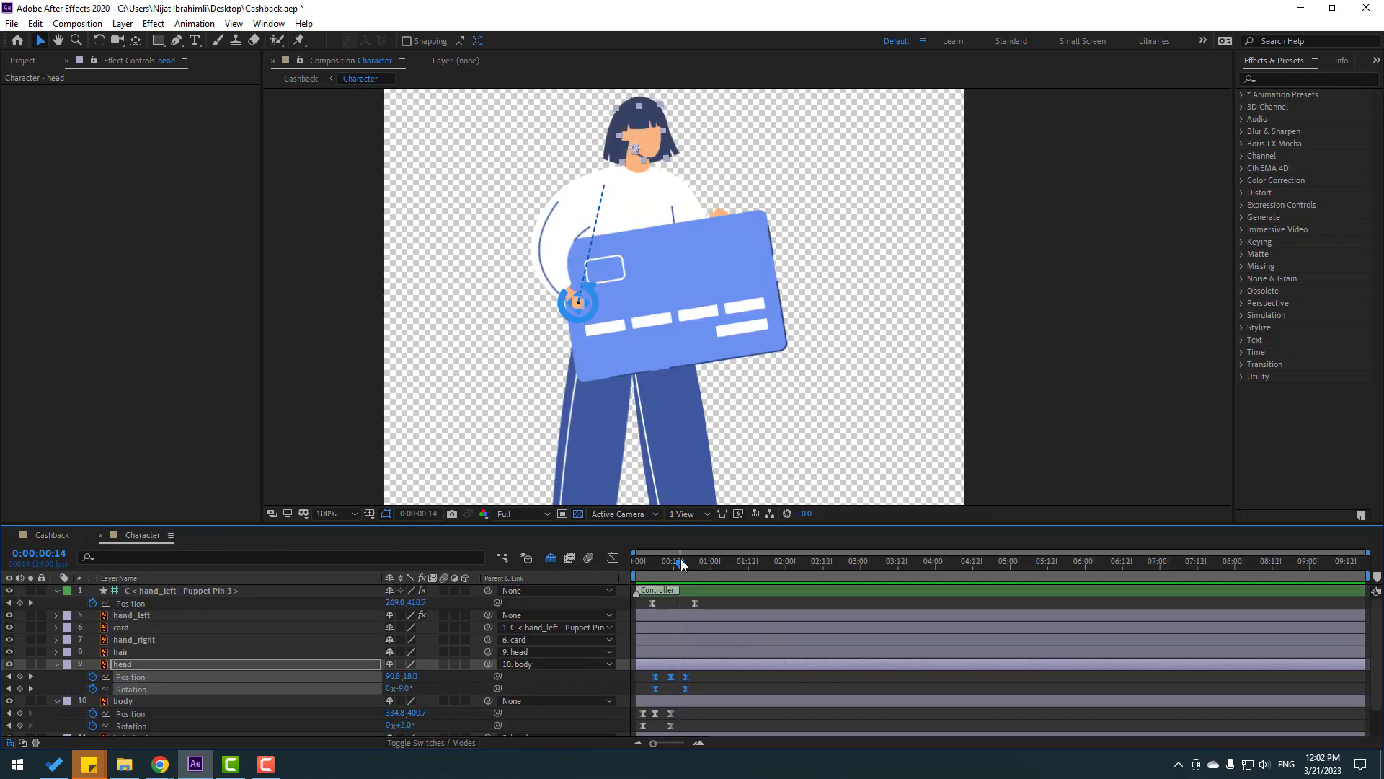
pyautogui.moveTo(682, 563); pyautogui.dragTo(748, 565)
pyautogui.click(599, 304)
pyautogui.click(20, 603)
pyautogui.moveTo(597, 309); pyautogui.dragTo(583, 312)
pyautogui.moveTo(759, 564); pyautogui.dragTo(826, 573)
pyautogui.click(21, 603)
pyautogui.moveTo(577, 313); pyautogui.dragTo(579, 328)
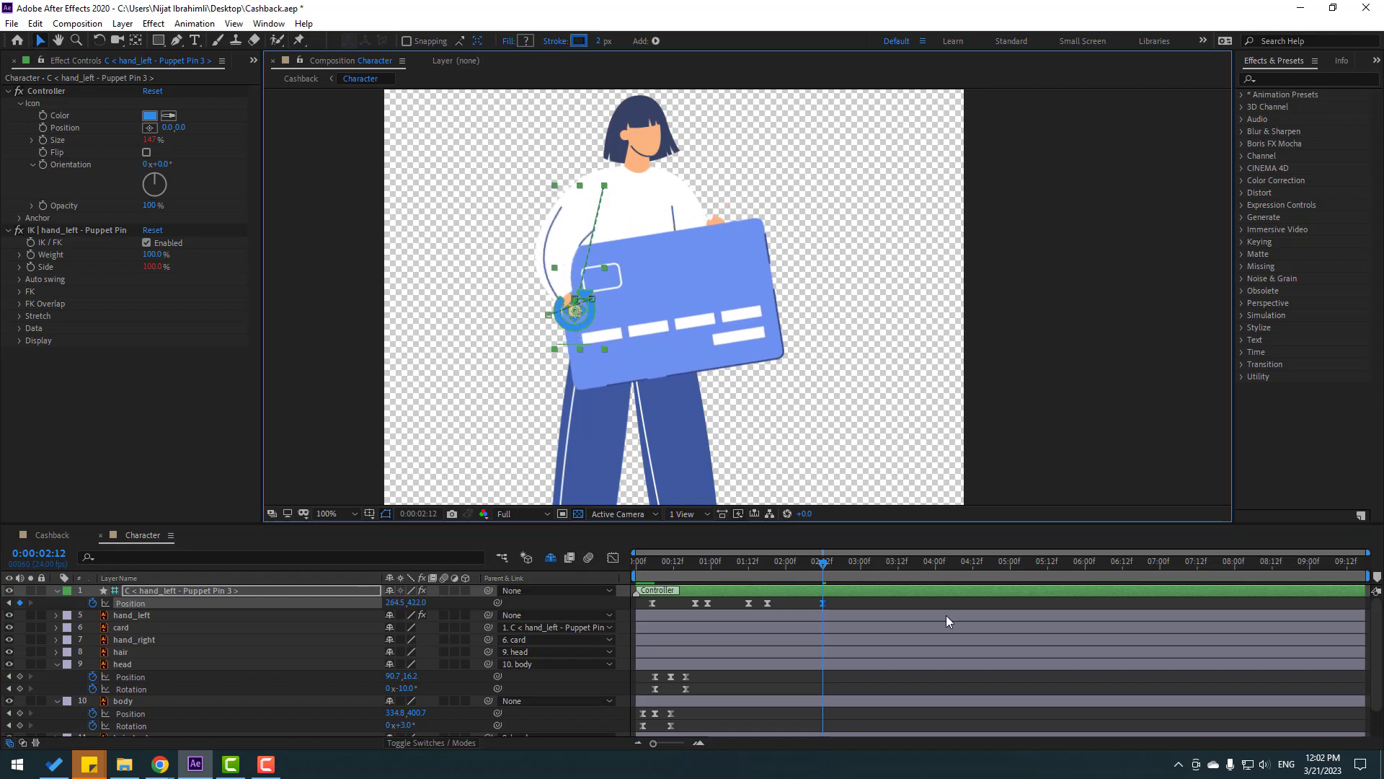
# - Preview the extended hand and card motion, and return to the Cashback composition
pyautogui.press('space')
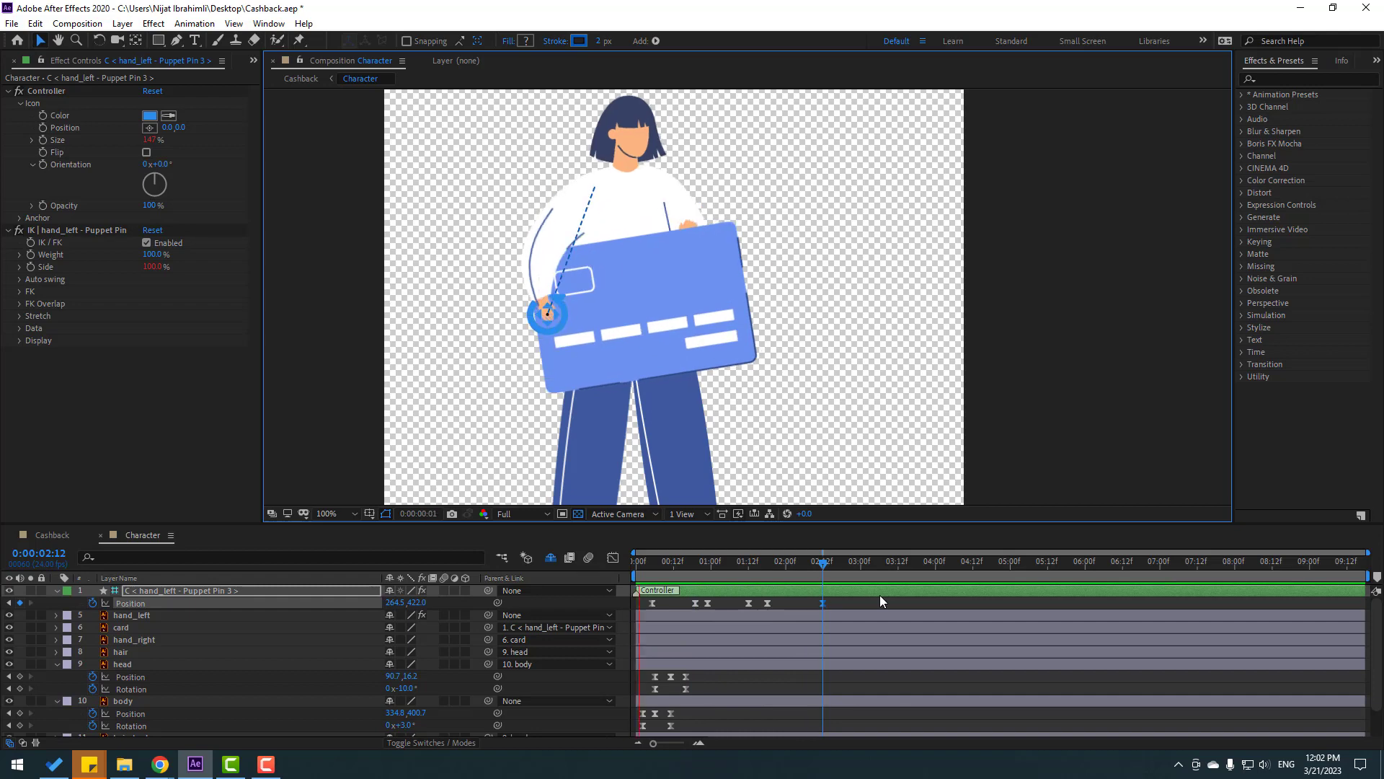
pyautogui.press('space')
pyautogui.click(52, 535)
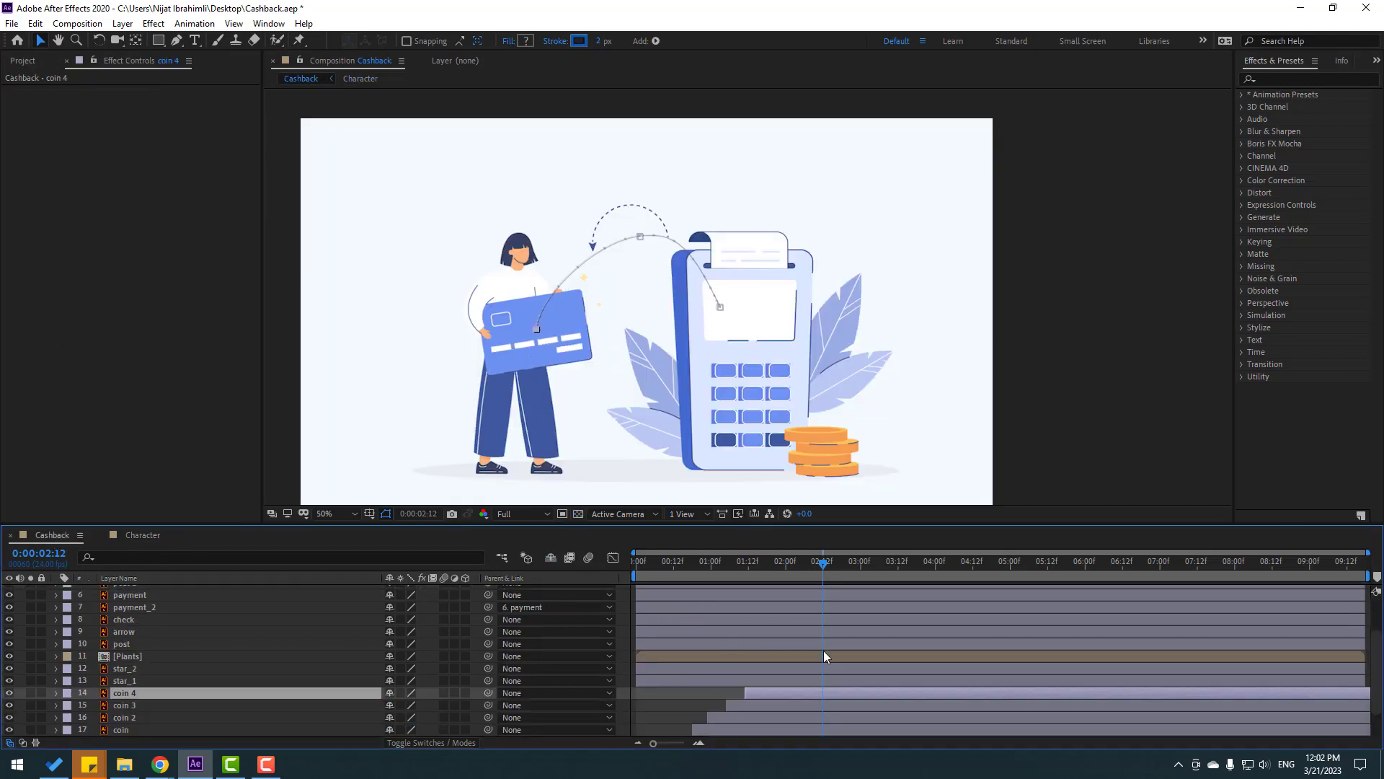
# - Preview the Cashback composition, and select the bottom coin of the stack, coin1, at 0:00:00:00
pyautogui.press('space')
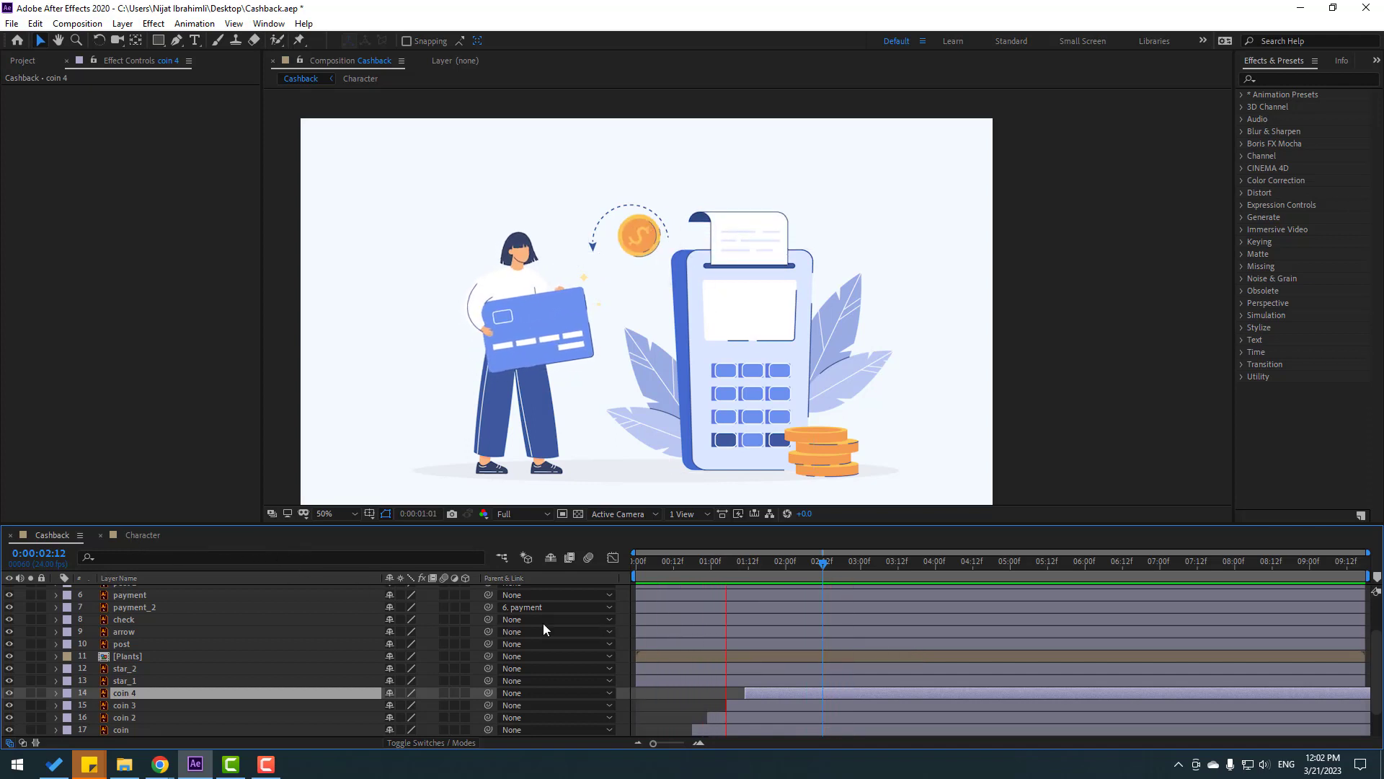
pyautogui.press('space')
pyautogui.click(822, 431)
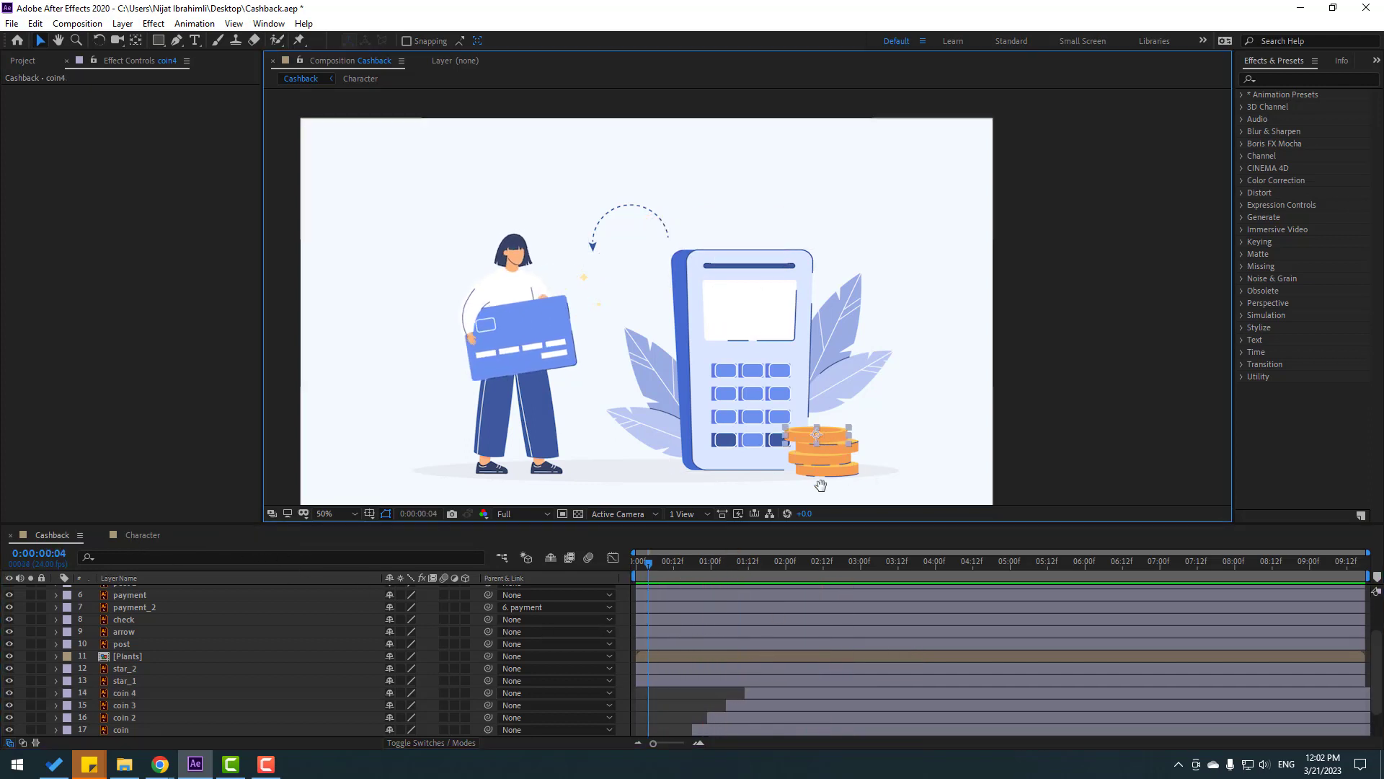
pyautogui.scroll(3, 829, 447)
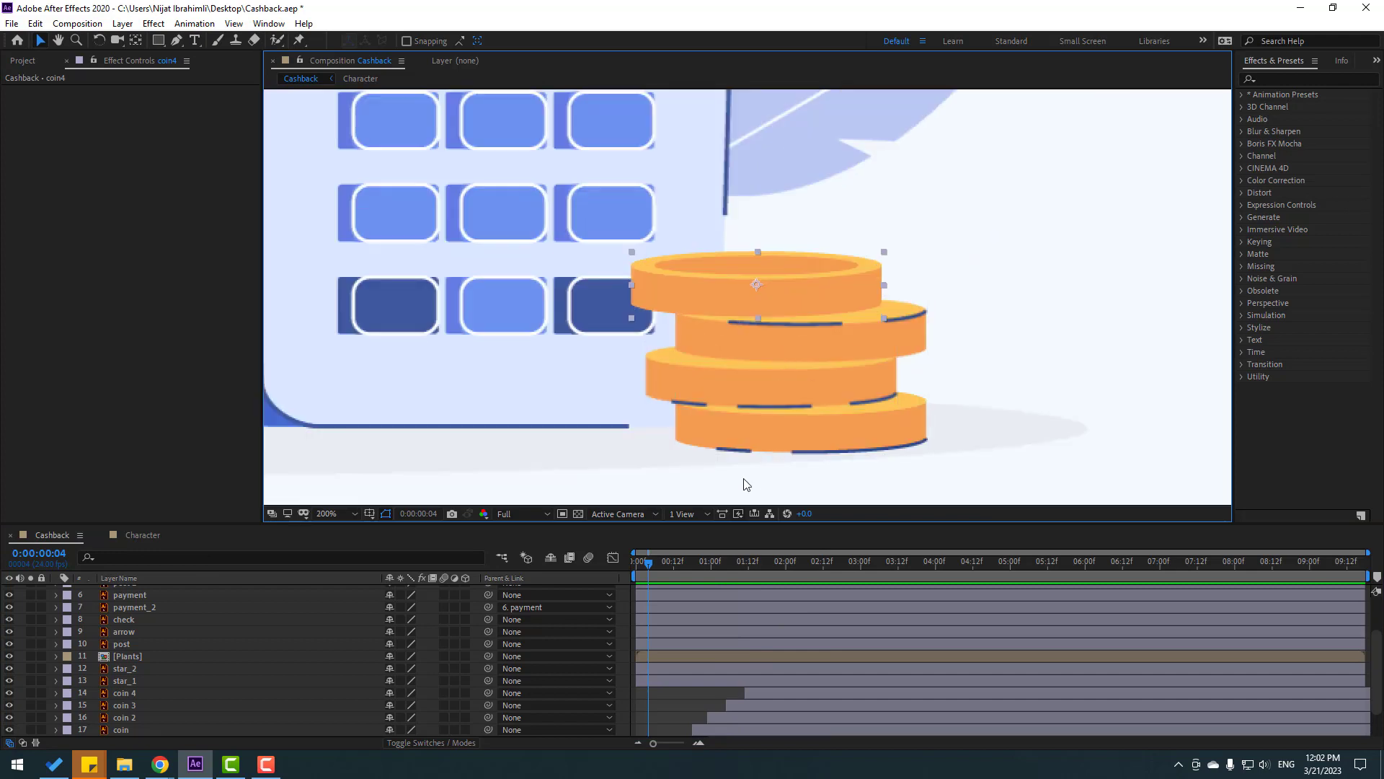
pyautogui.click(768, 437)
pyautogui.scroll(2, 728, 638)
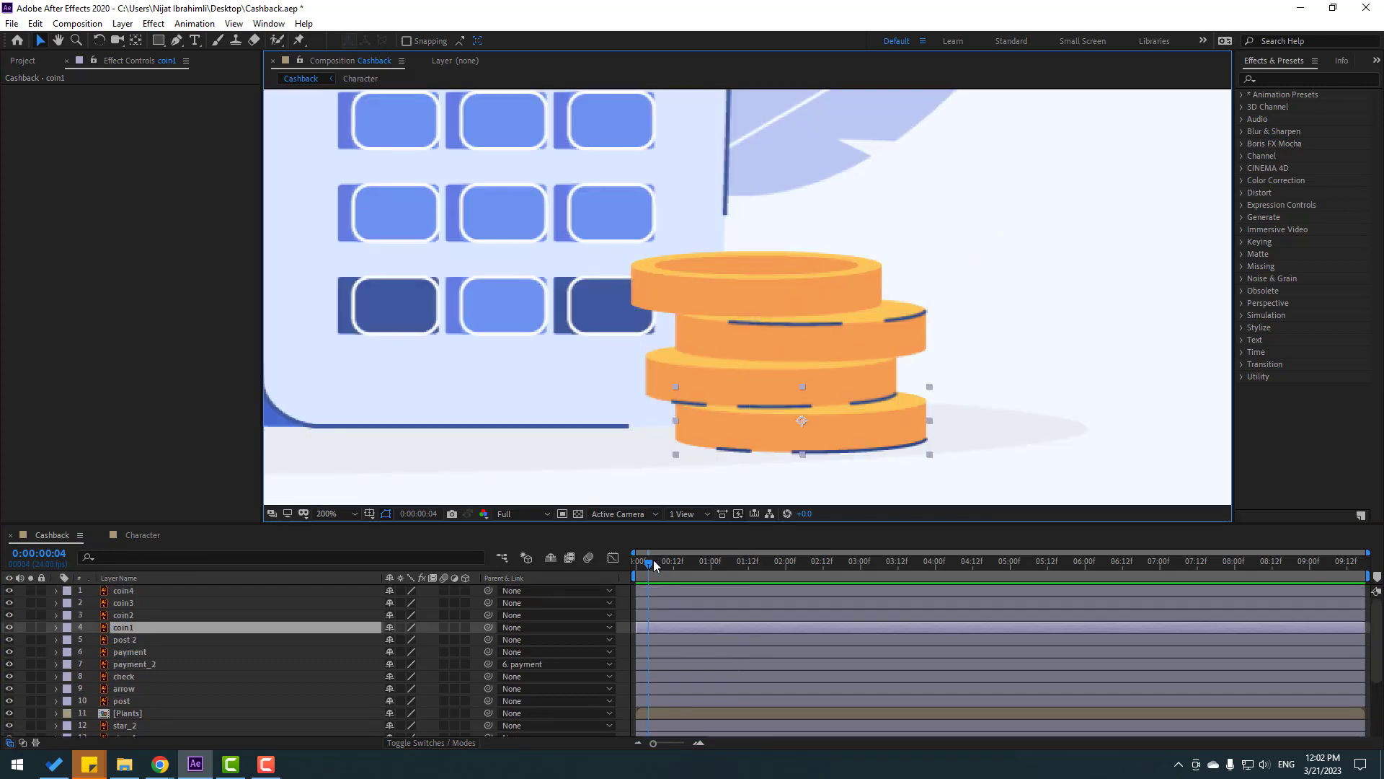
pyautogui.moveTo(653, 559); pyautogui.dragTo(620, 565)
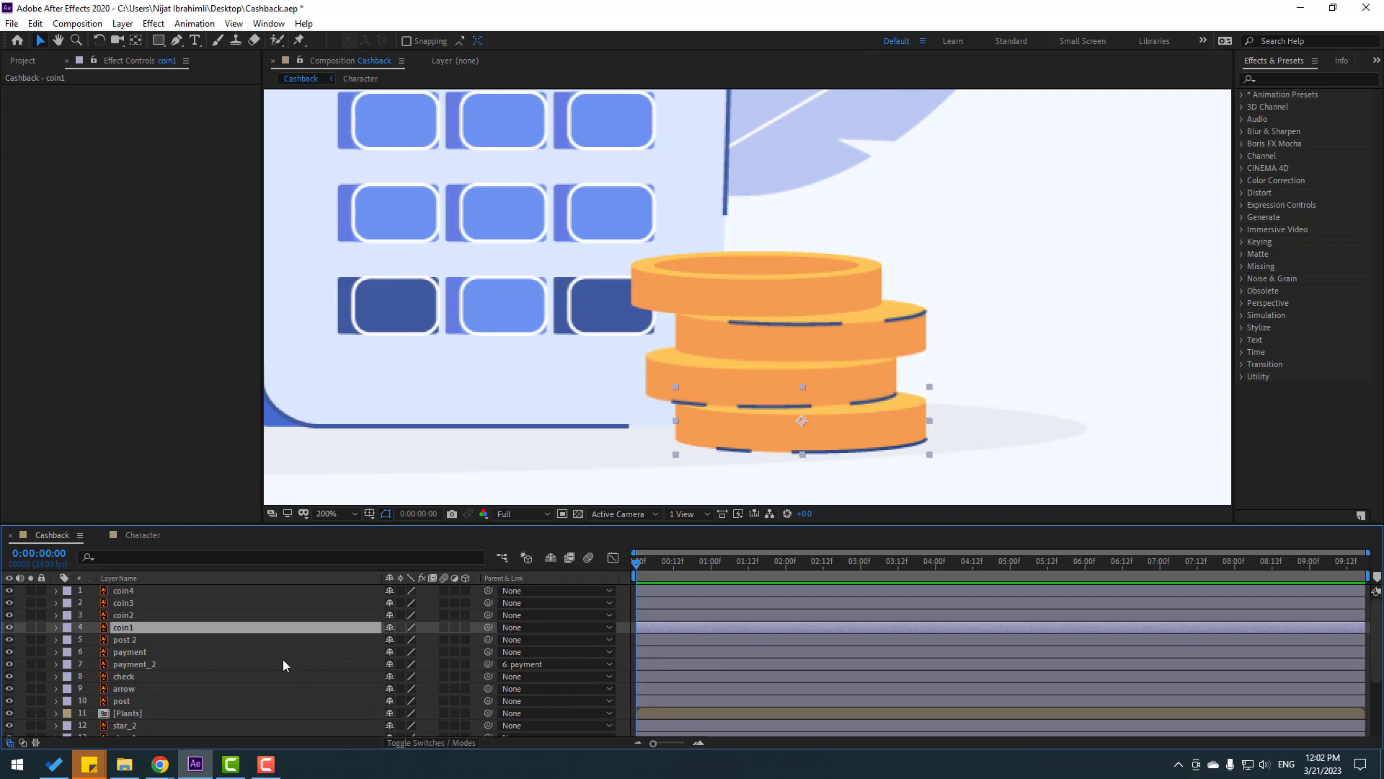
# - Keyframe coin1's Position to fall from 1461.4, 617.3 at 0:00:00:00 to 1461.4, 972.3 at 0:00:00:10
pyautogui.press('p')
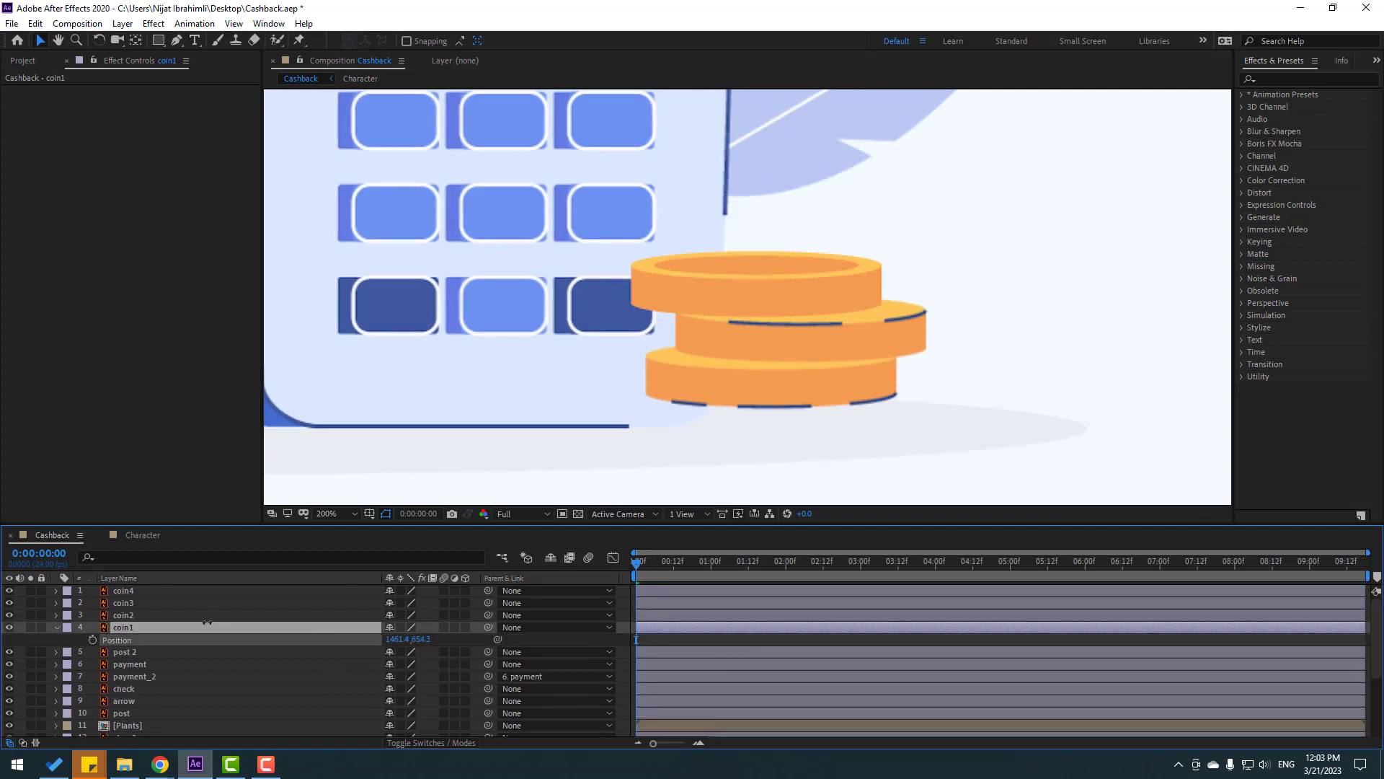
pyautogui.scroll(-4, 807, 371)
pyautogui.scroll(2, 798, 339)
pyautogui.moveTo(798, 339); pyautogui.dragTo(794, 365)
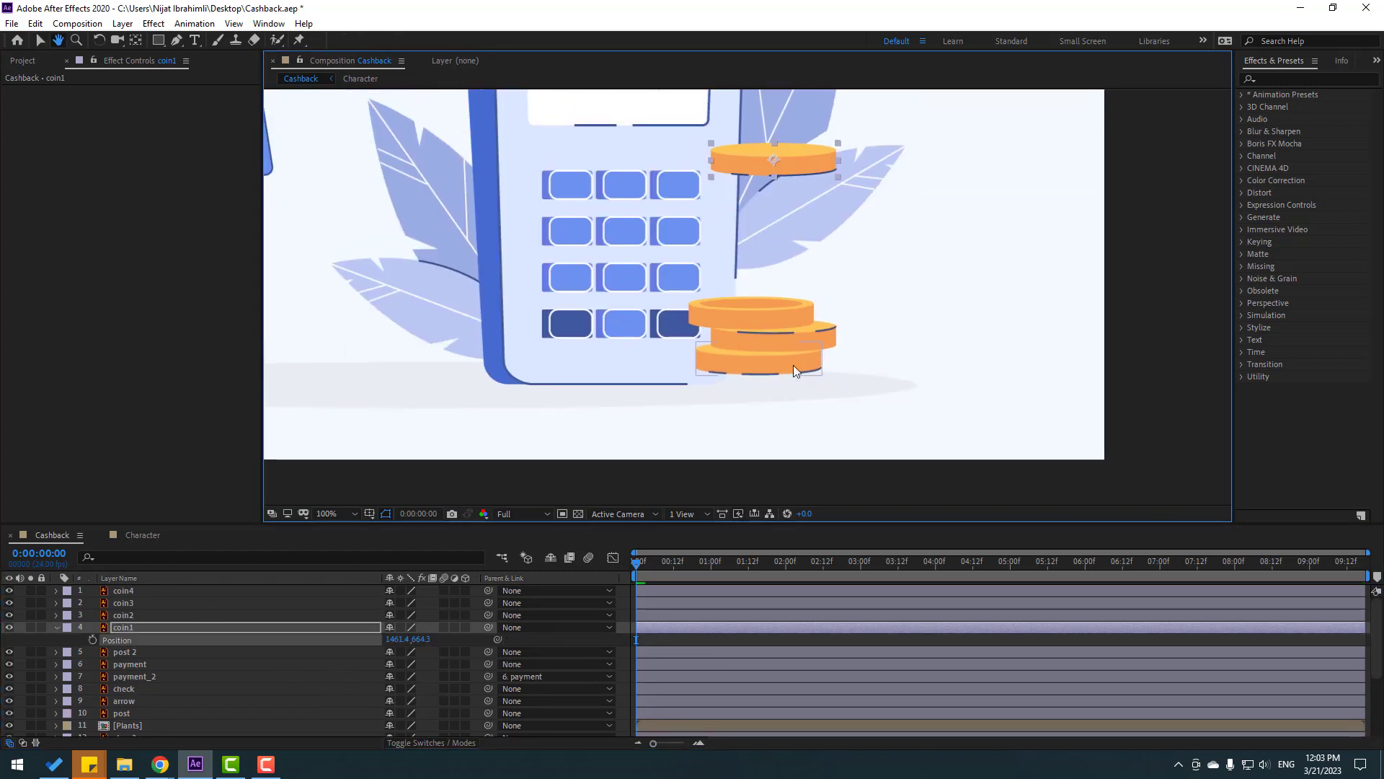
pyautogui.hotkey('alt', 'shift', 'p')
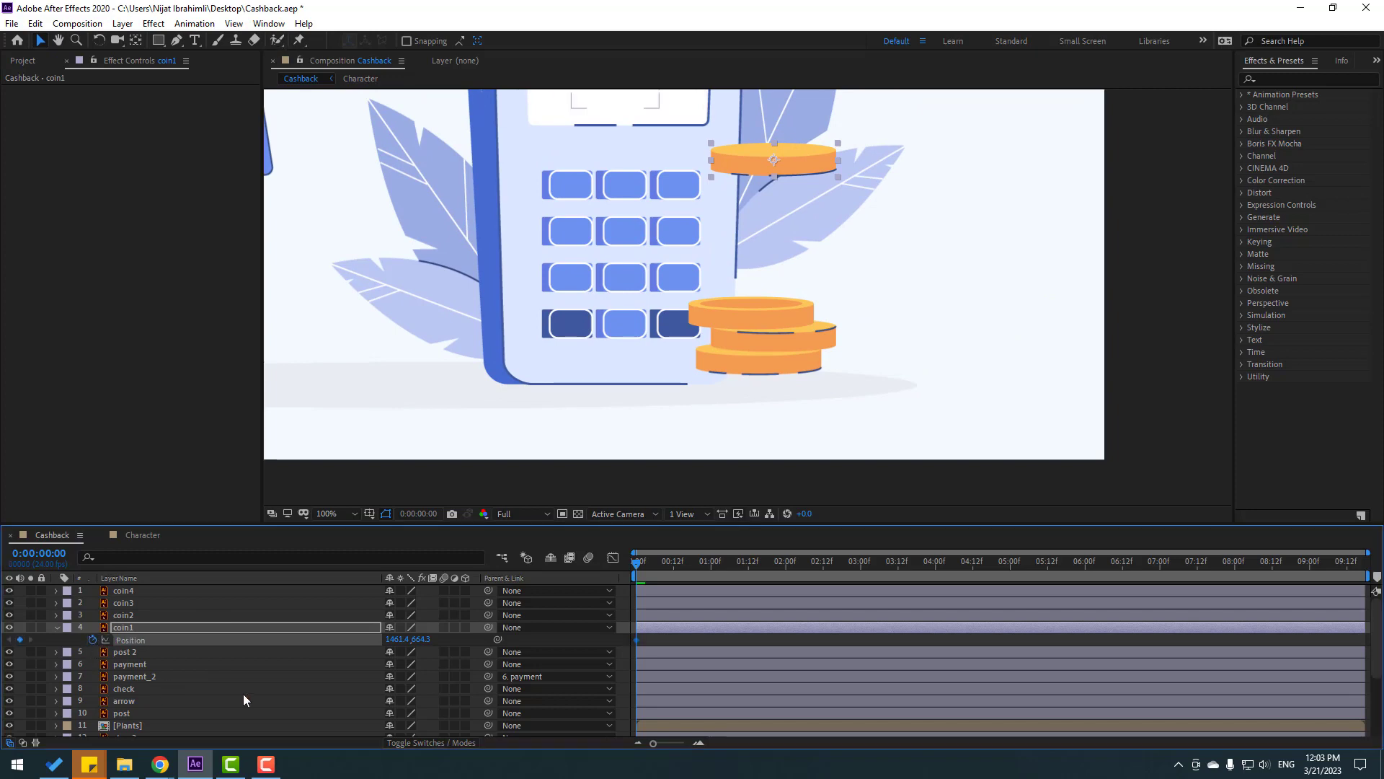
pyautogui.moveTo(410, 639); pyautogui.dragTo(382, 639)
pyautogui.click(664, 577)
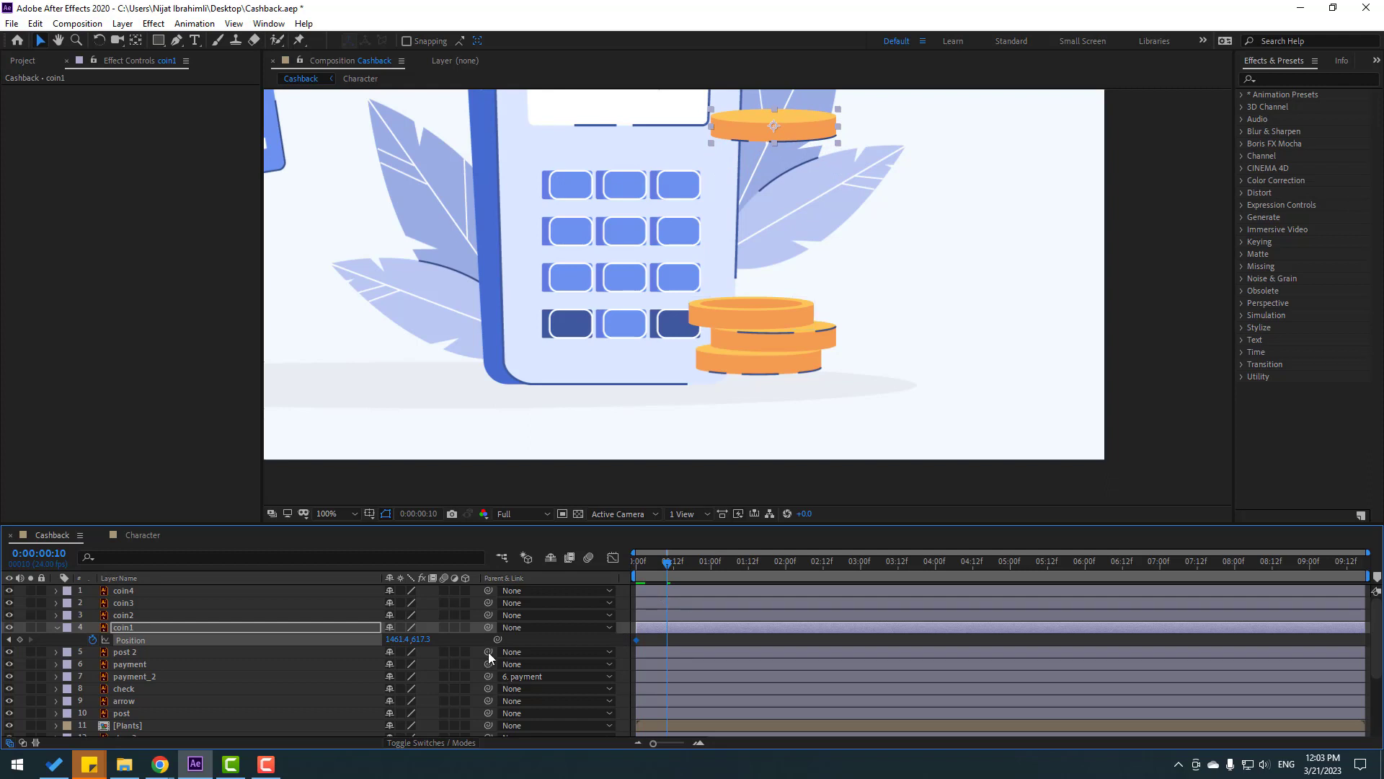
pyautogui.moveTo(417, 639); pyautogui.dragTo(698, 610)
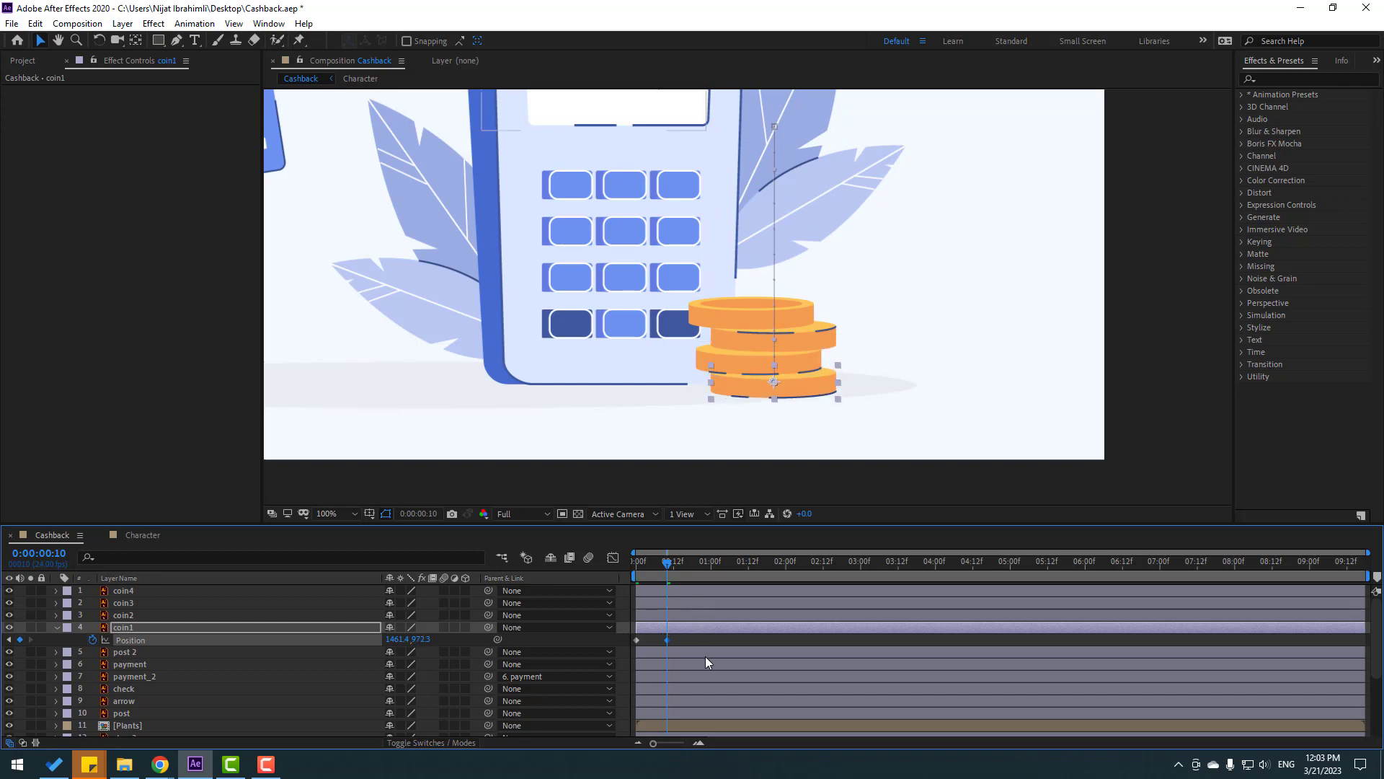
# - Add a small bounce at 0:00:00:13 by raising coin1 to Position Y 965.3
pyautogui.press('pagedown')
pyautogui.press('pagedown')
pyautogui.press('pagedown')
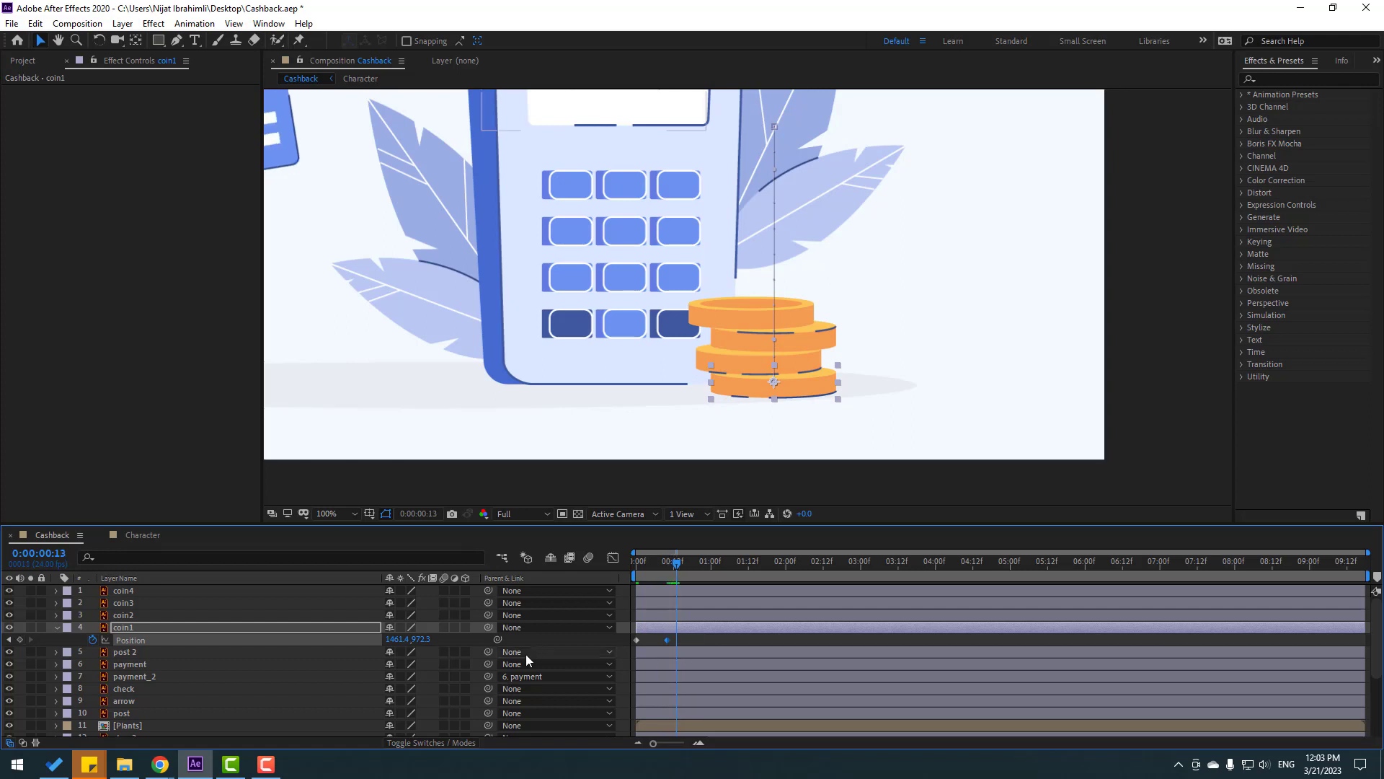
pyautogui.press('Up')
pyautogui.press('Up')
pyautogui.press('Up')
pyautogui.press('Up')
pyautogui.press('Up')
pyautogui.press('Up')
pyautogui.press('Up')
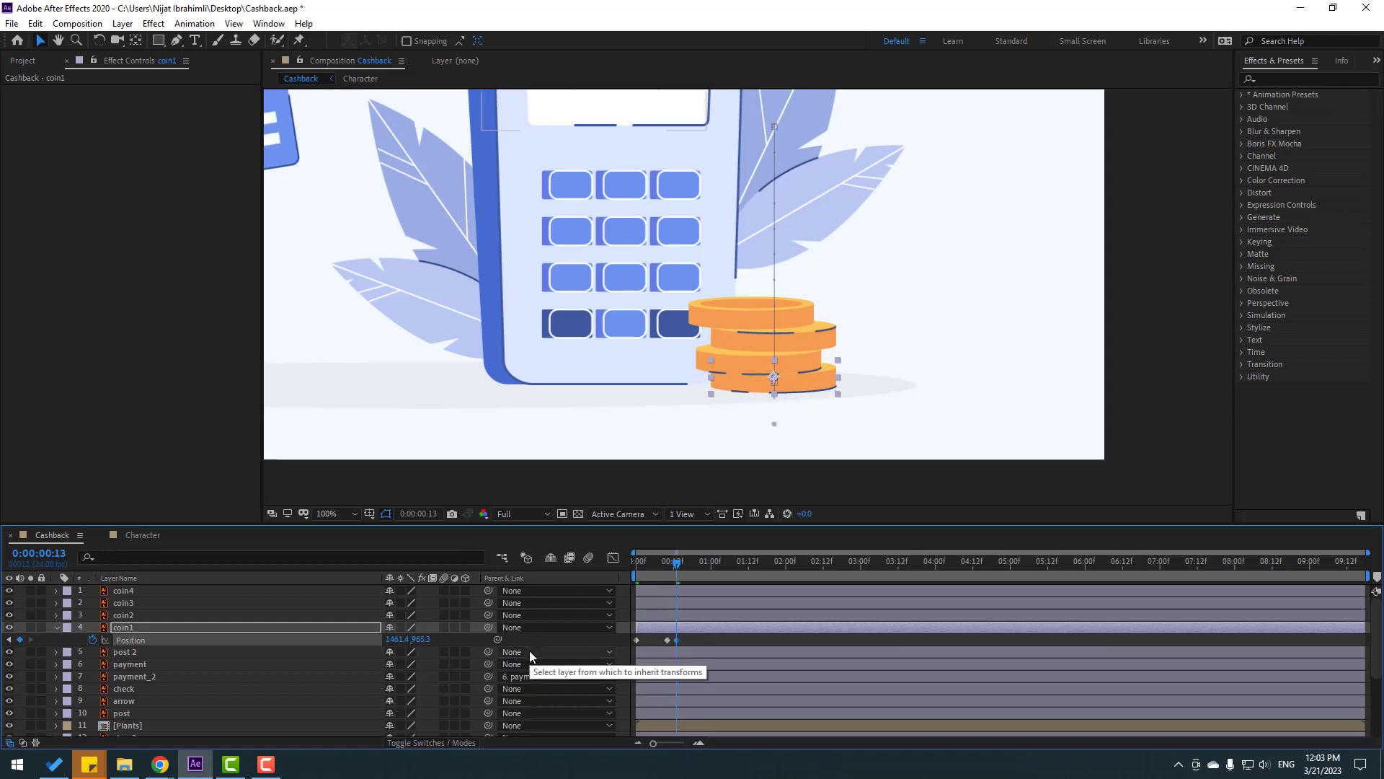
# - Copy coin1's landing Position keyframe from 0:00:00:10 to 0:00:00:16
pyautogui.press('pagedown')
pyautogui.press('pagedown')
pyautogui.press('pagedown')
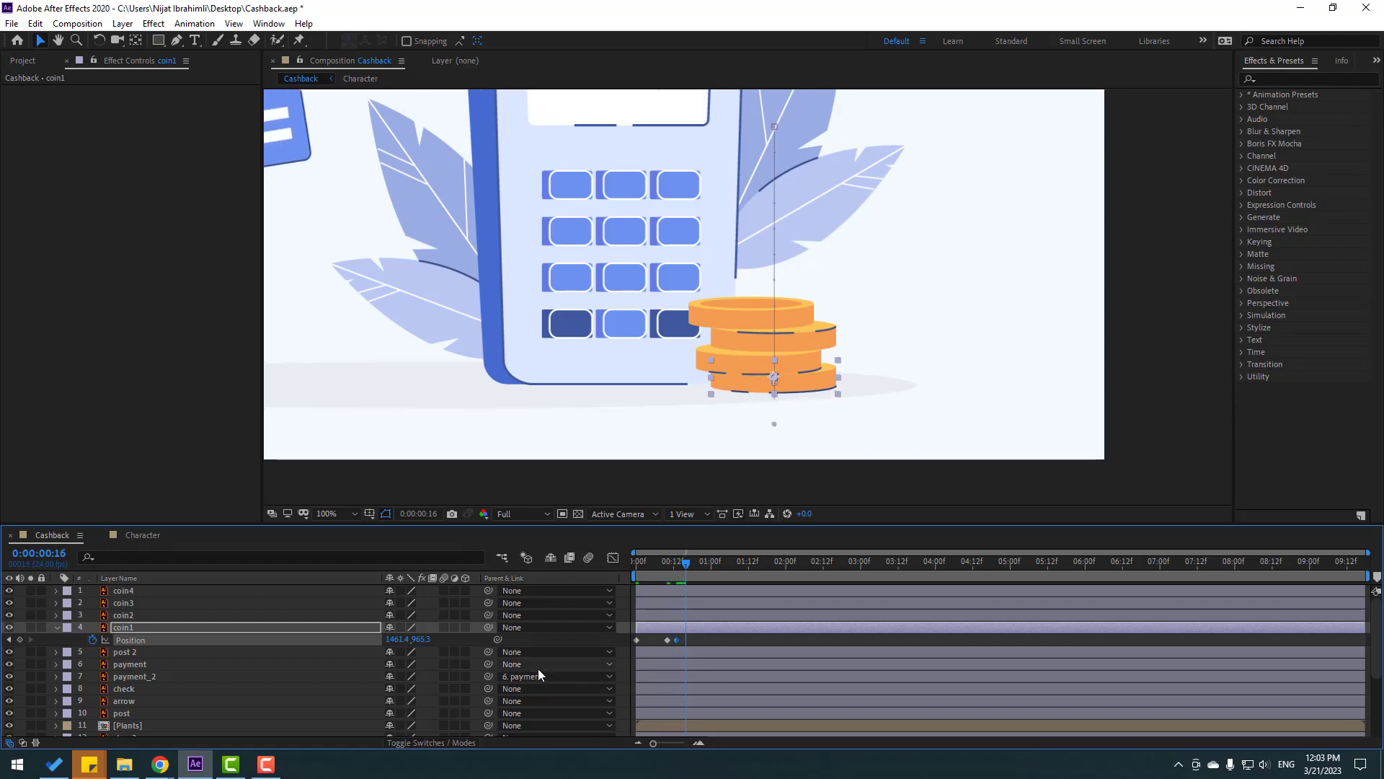
pyautogui.click(666, 639)
pyautogui.hotkey('ctrl', 'c')
pyautogui.hotkey('ctrl', 'v')
# - Apply Easy Ease to all of coin1's Position keyframes and preview the drop
pyautogui.moveTo(705, 637); pyautogui.dragTo(629, 650)
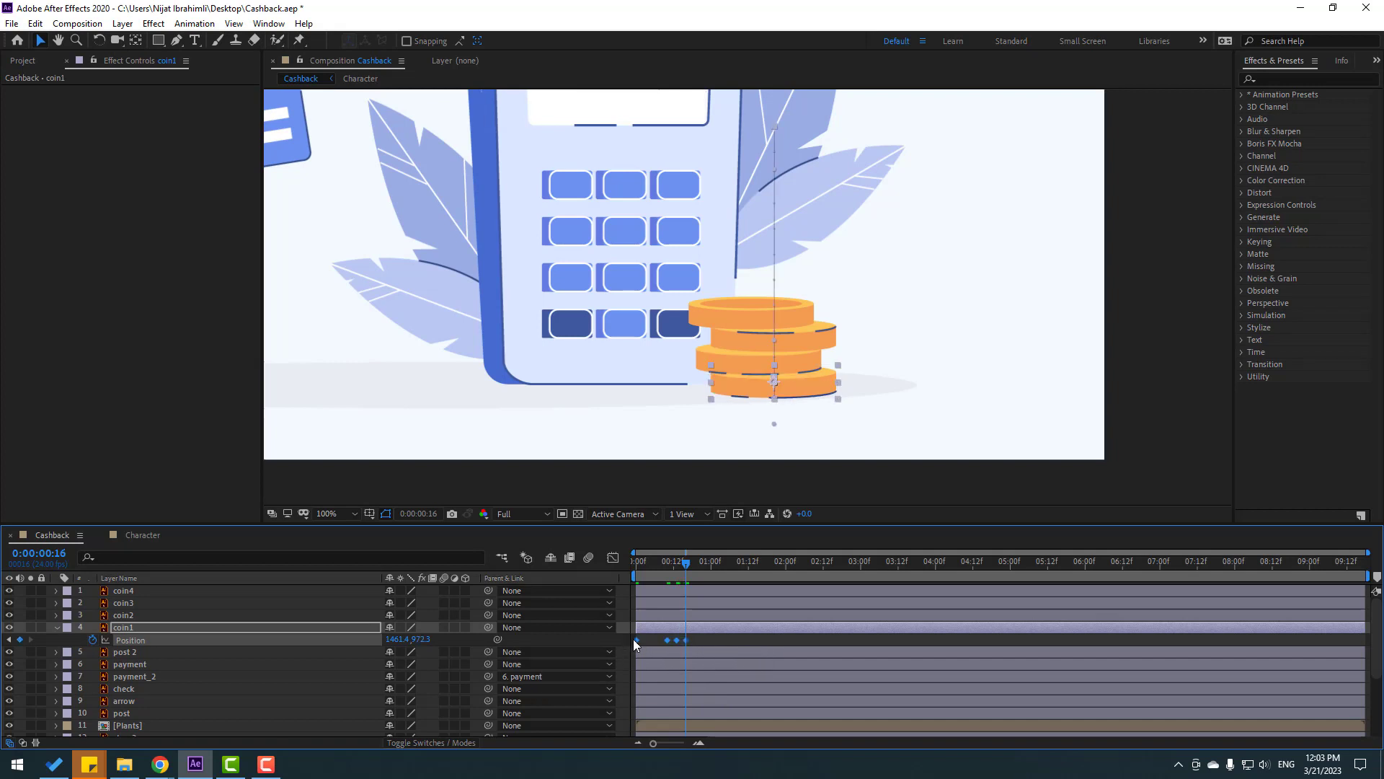
pyautogui.rightClick(635, 640)
pyautogui.moveTo(654, 633)
pyautogui.click(883, 537)
pyautogui.press('space')
pyautogui.moveTo(921, 303); pyautogui.dragTo(921, 353)
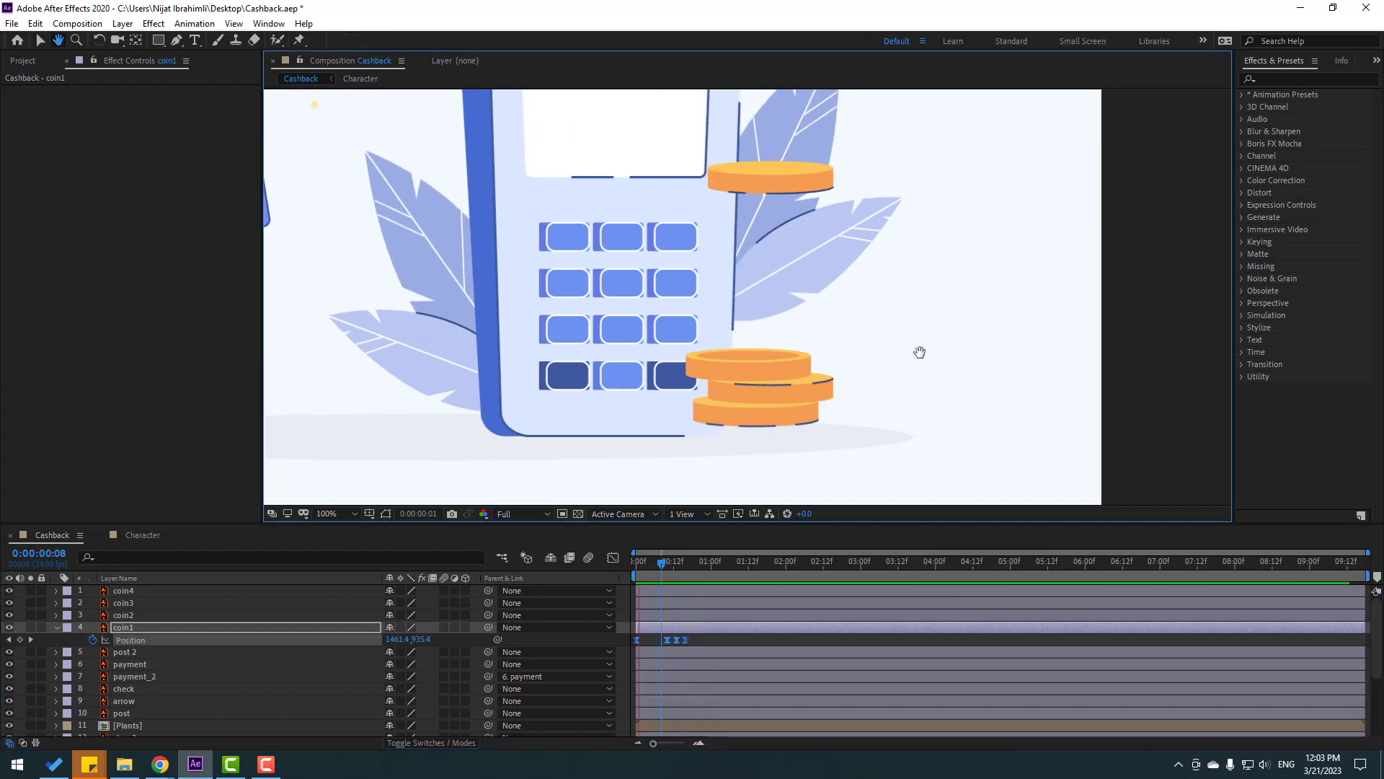
pyautogui.press('space')
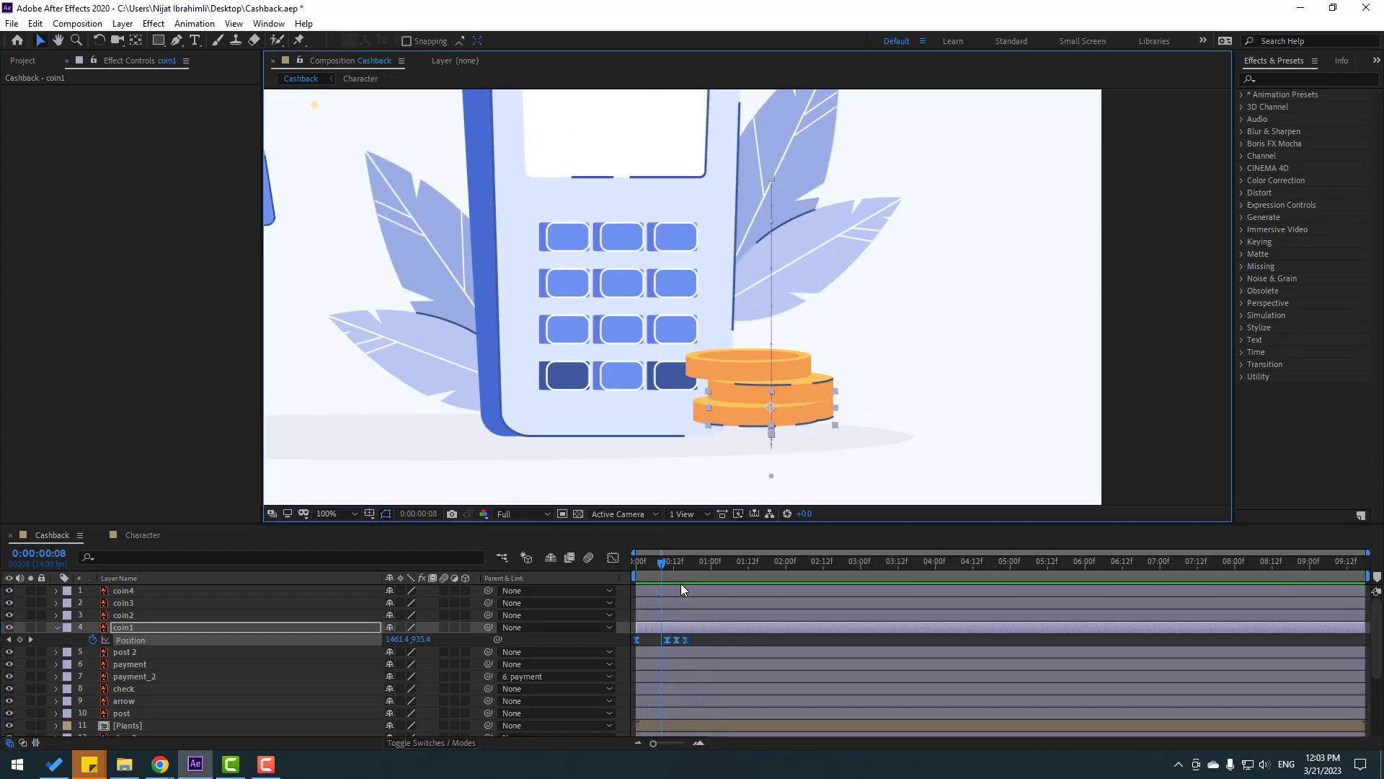
# - Set the spatial interpolation of coin1's last three Position keyframes to Linear
pyautogui.moveTo(664, 565); pyautogui.dragTo(673, 565)
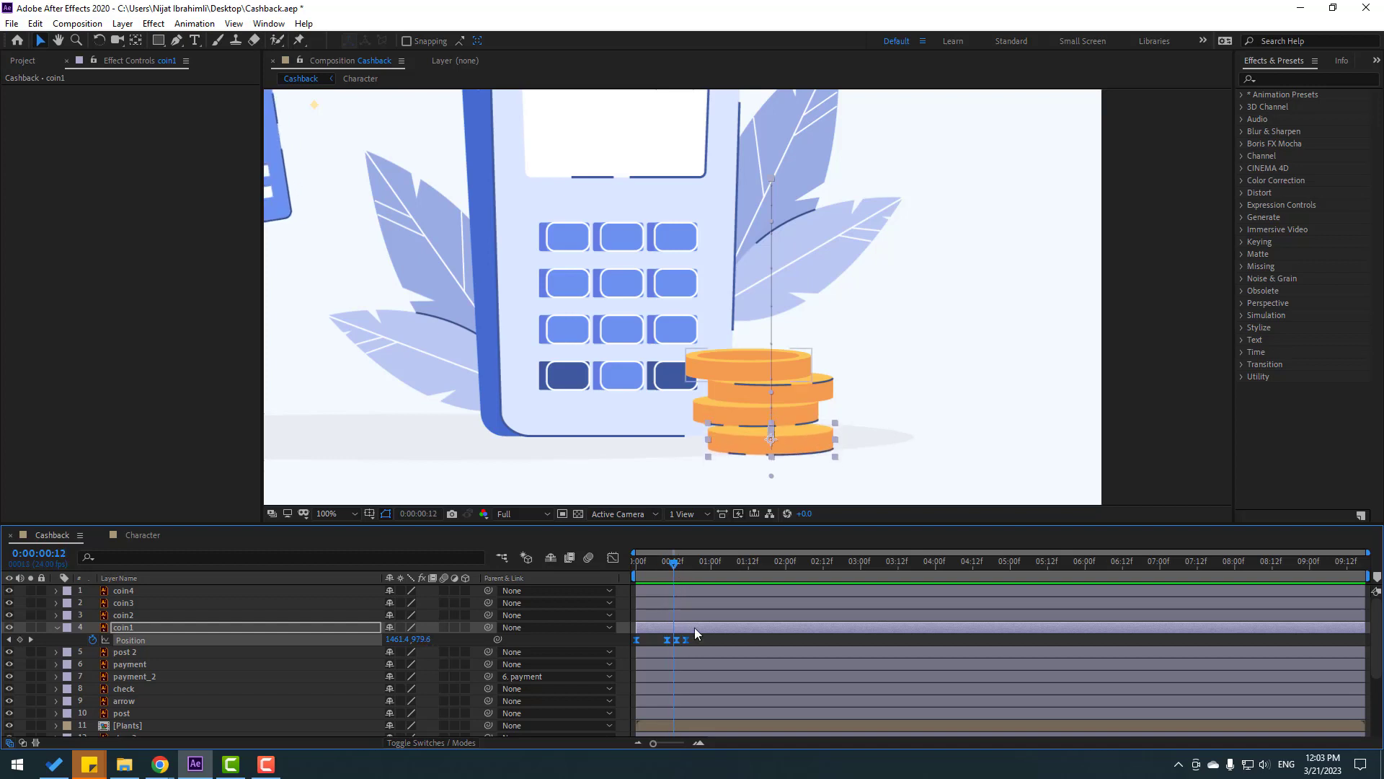
pyautogui.moveTo(691, 641); pyautogui.dragTo(648, 649)
pyautogui.rightClick(668, 640)
pyautogui.click(766, 583)
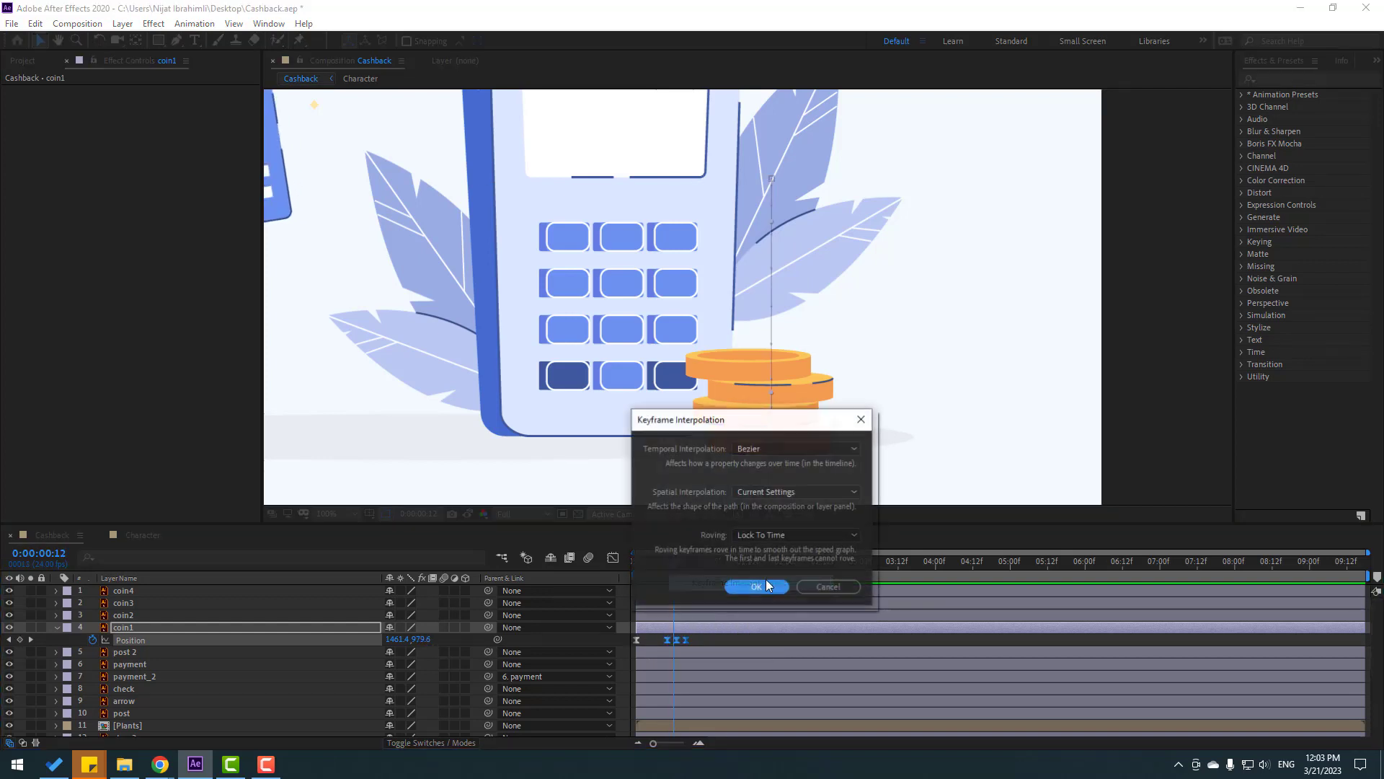
pyautogui.click(768, 493)
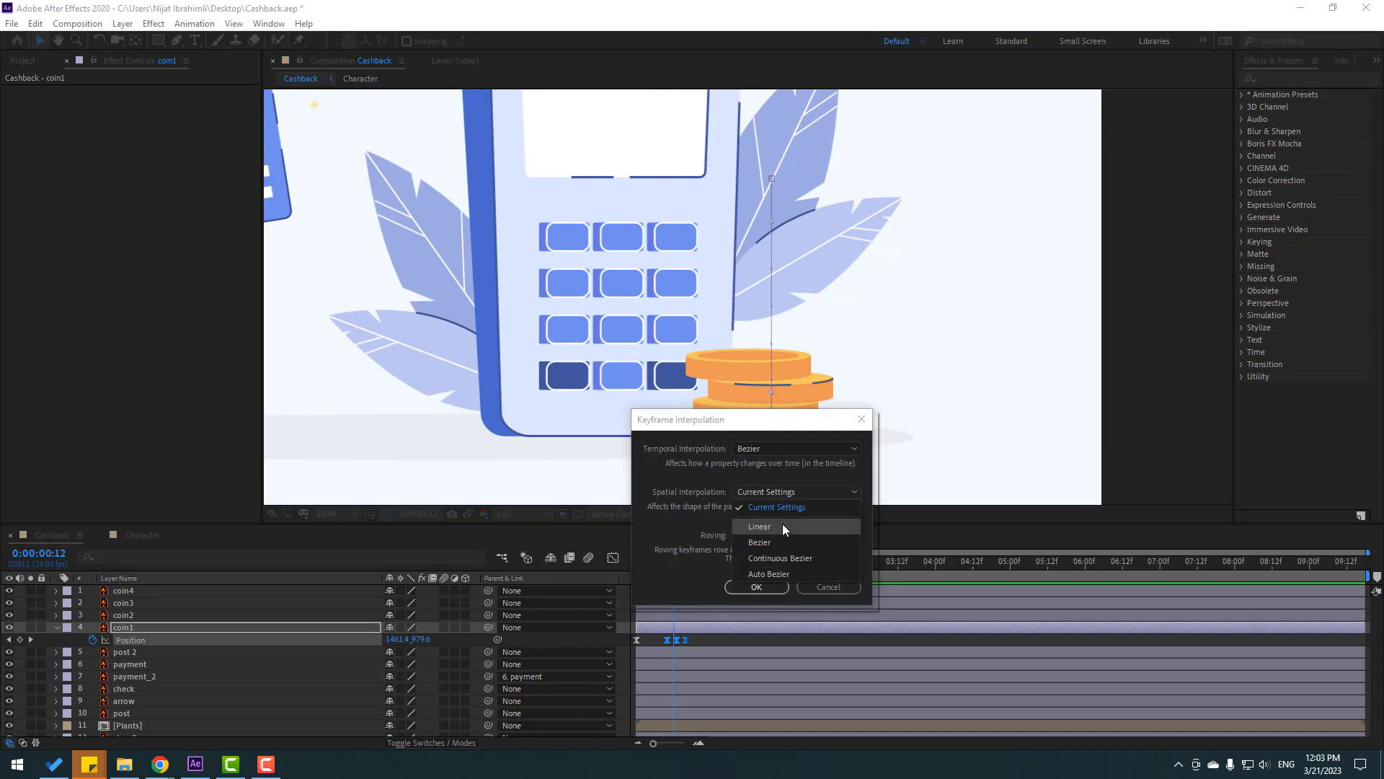
pyautogui.click(784, 527)
pyautogui.click(756, 586)
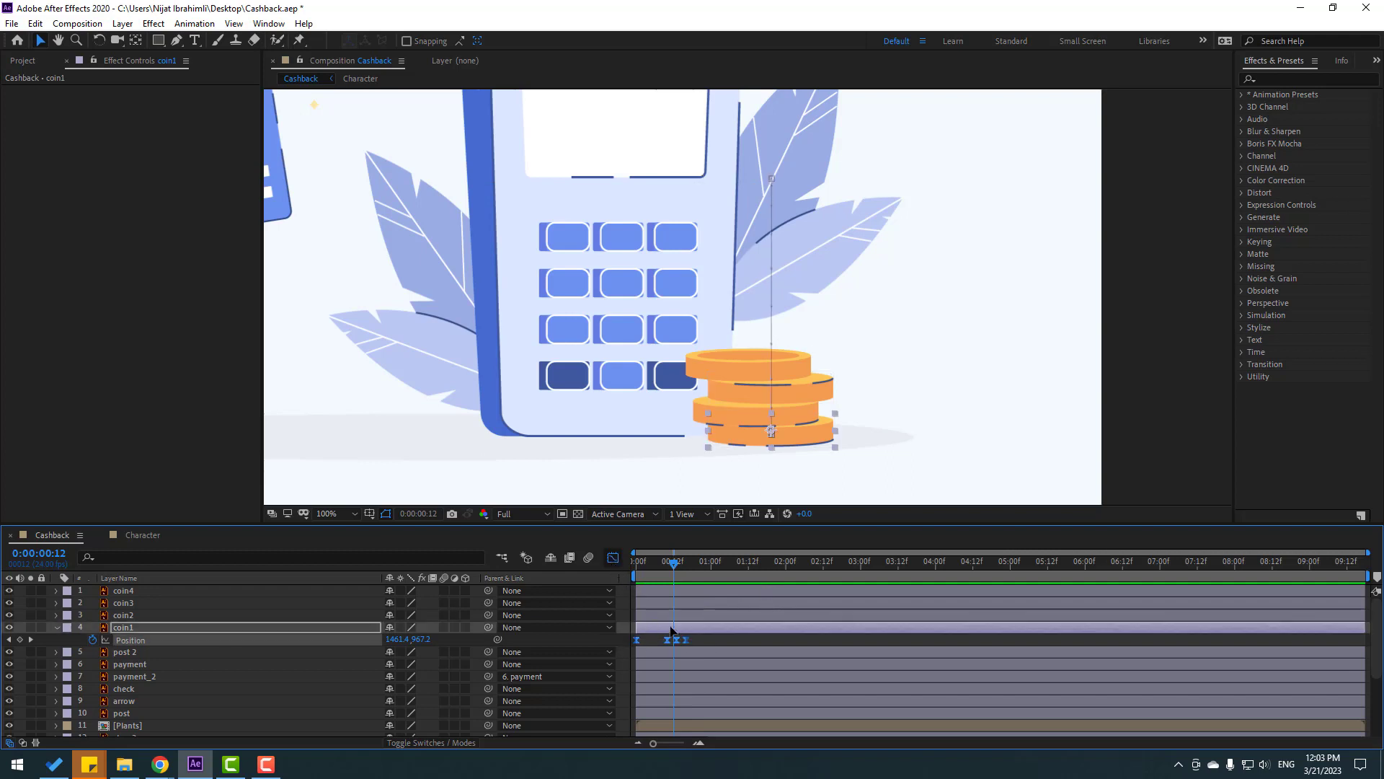
# - Reshape coin1's Position speed curve so the fall accelerates to a sharp peak just before the landing keyframe
pyautogui.hotkey('shift', 'F3')
pyautogui.scroll(5, 751, 666)
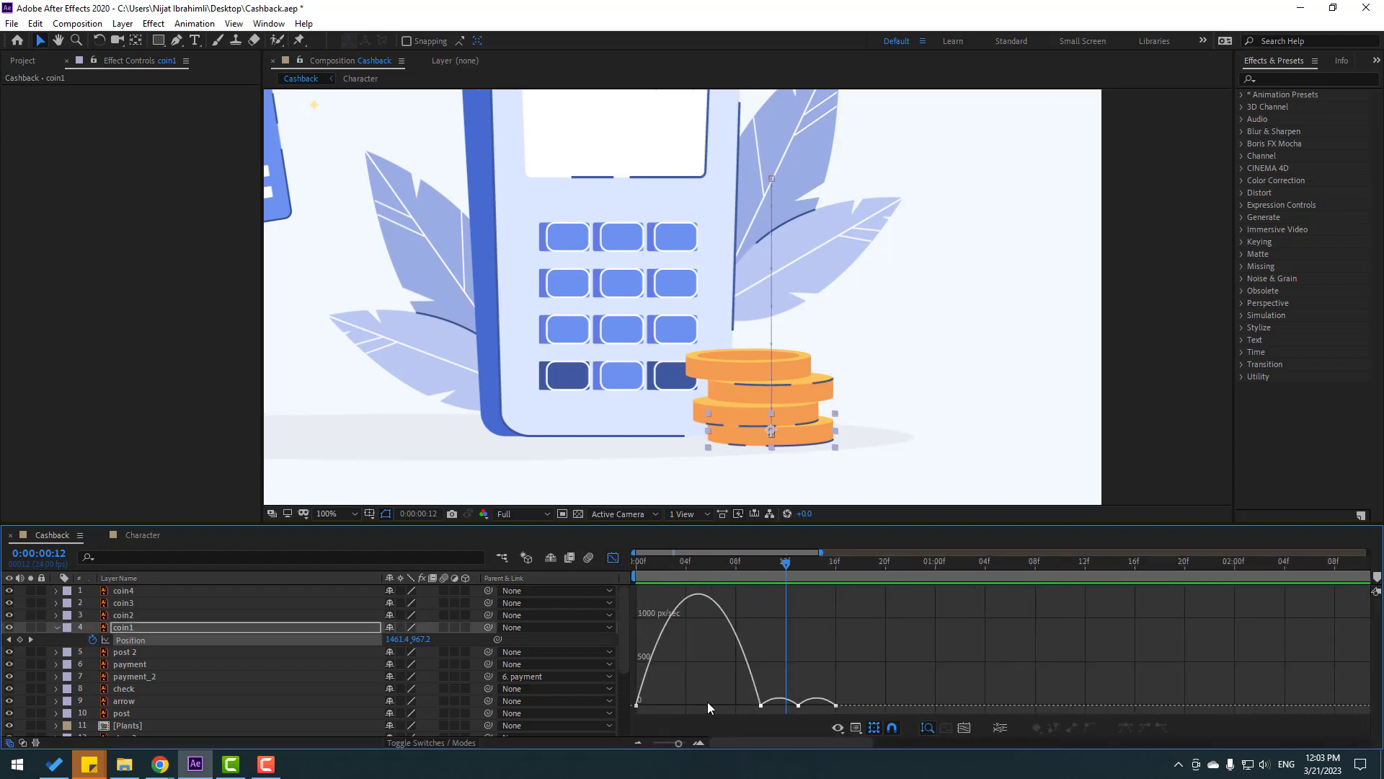
pyautogui.moveTo(688, 686); pyautogui.dragTo(747, 706)
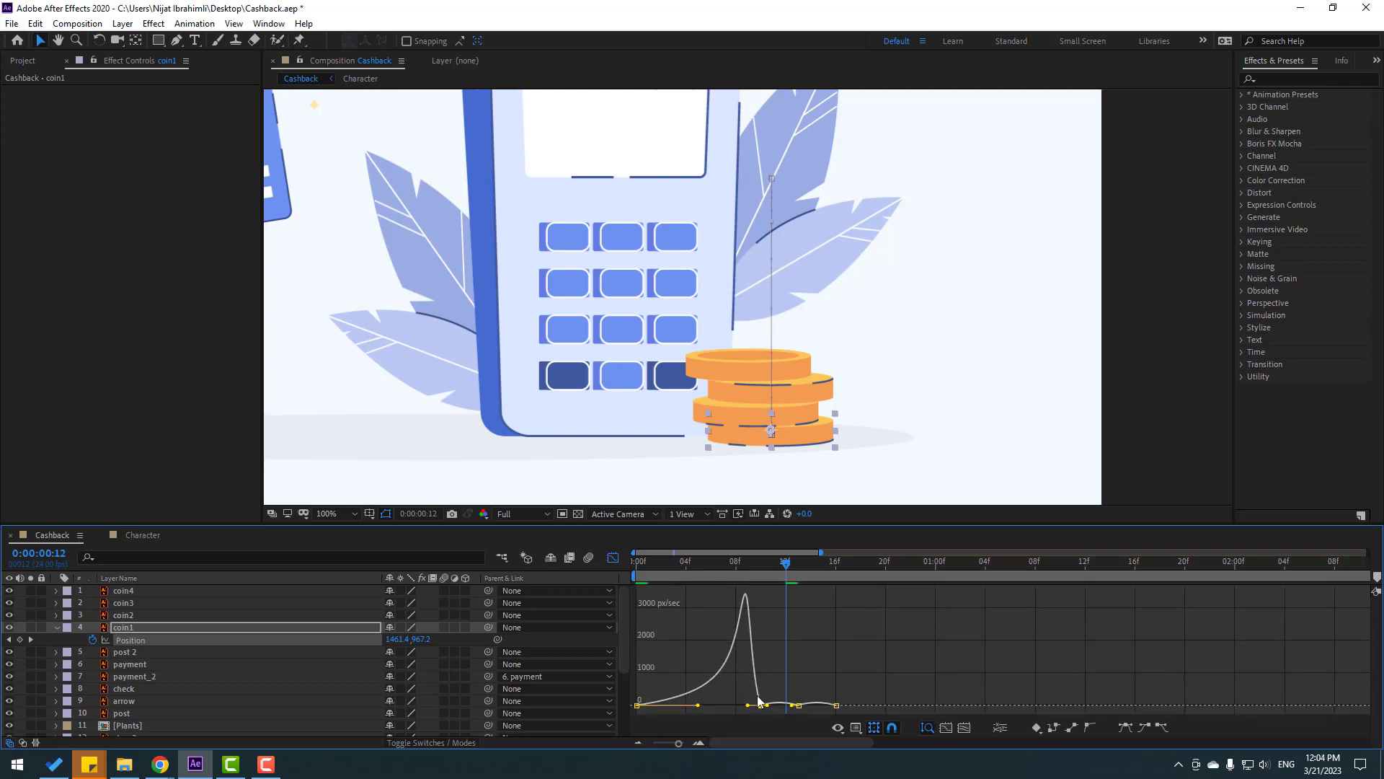
pyautogui.scroll(-2, 824, 410)
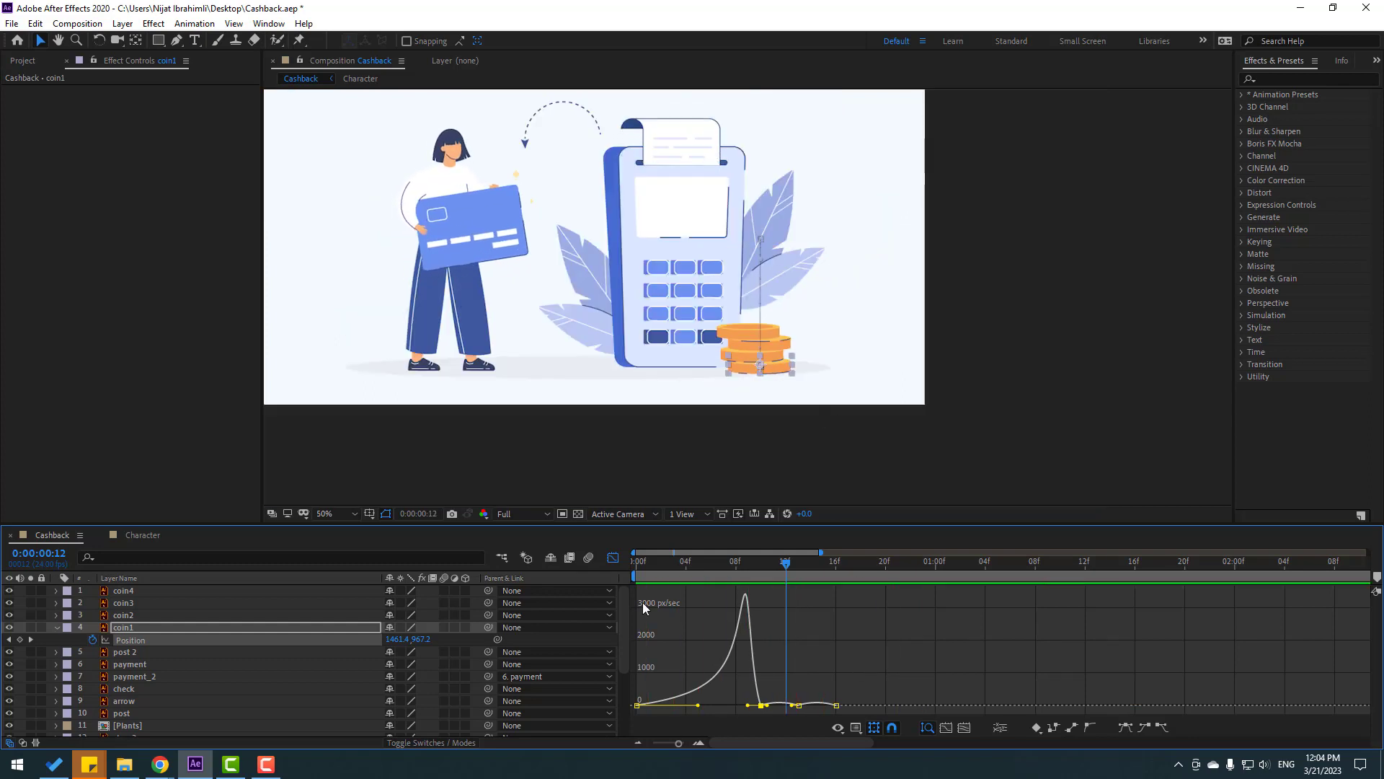
# - Leave the graph view and shift coin1's Position keyframes three frames later, starting at 0:00:00:03
pyautogui.click(613, 557)
pyautogui.moveTo(858, 646); pyautogui.dragTo(674, 642)
pyautogui.click(713, 641)
# - Keyframe coin1's Scale from 0% at 0:00:00:00 to 100% at 0:00:00:03
pyautogui.moveTo(752, 566); pyautogui.dragTo(633, 570)
pyautogui.click(137, 627)
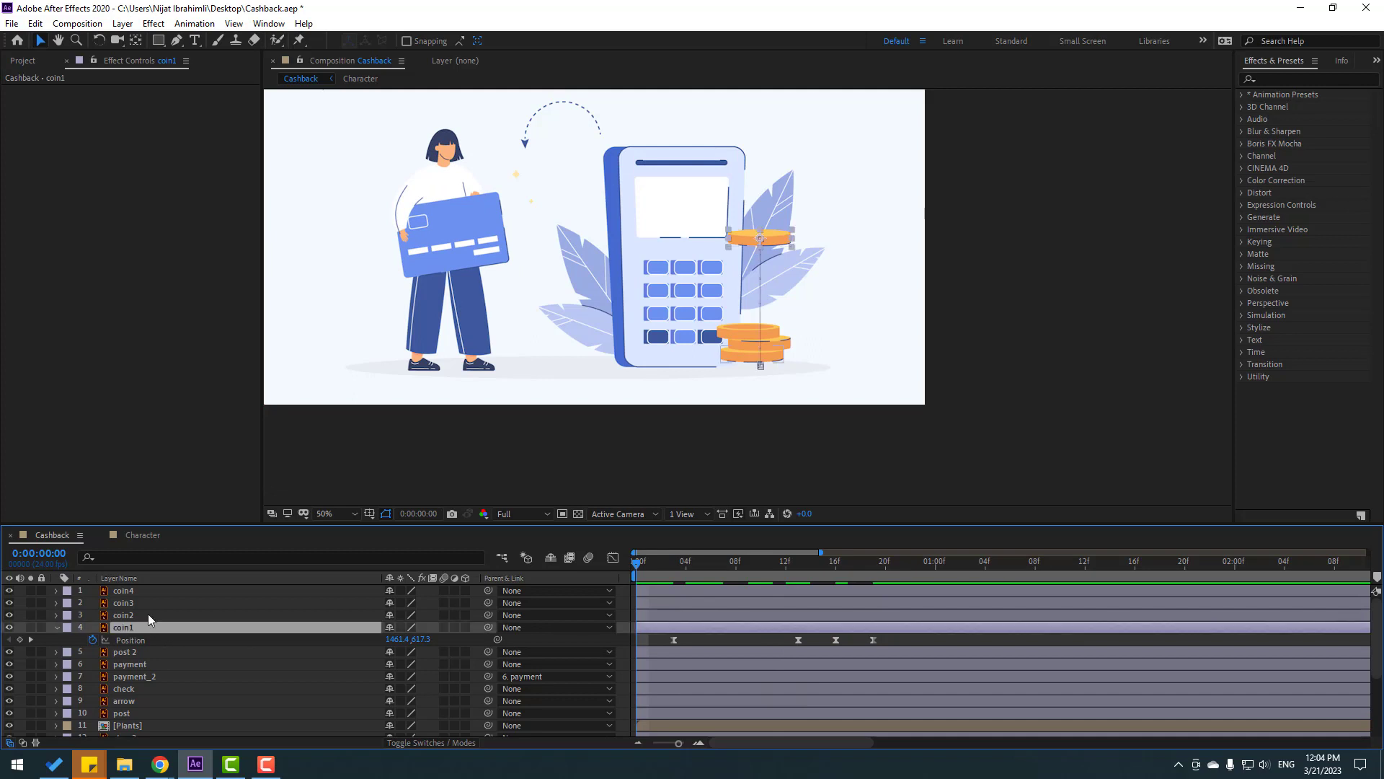
pyautogui.hotkey('shift', 's')
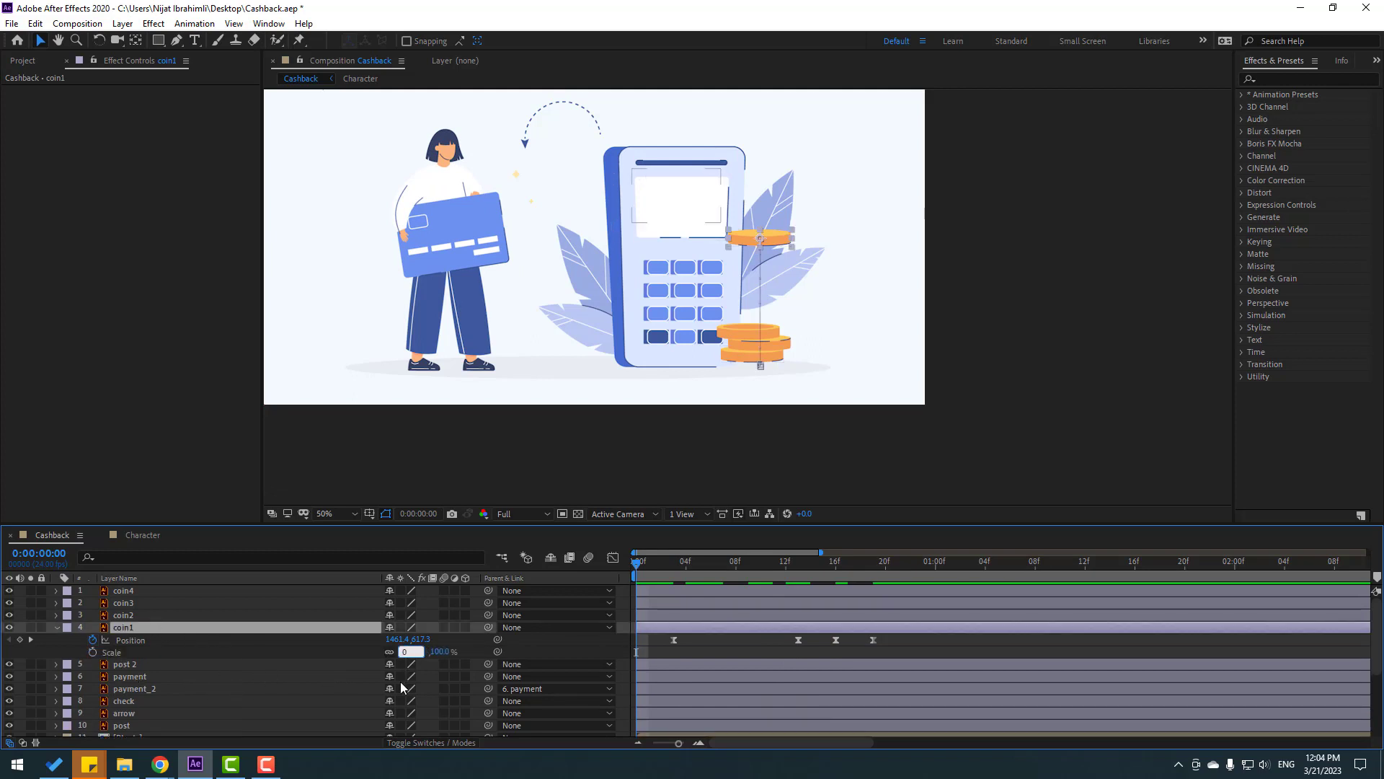
pyautogui.press('Return')
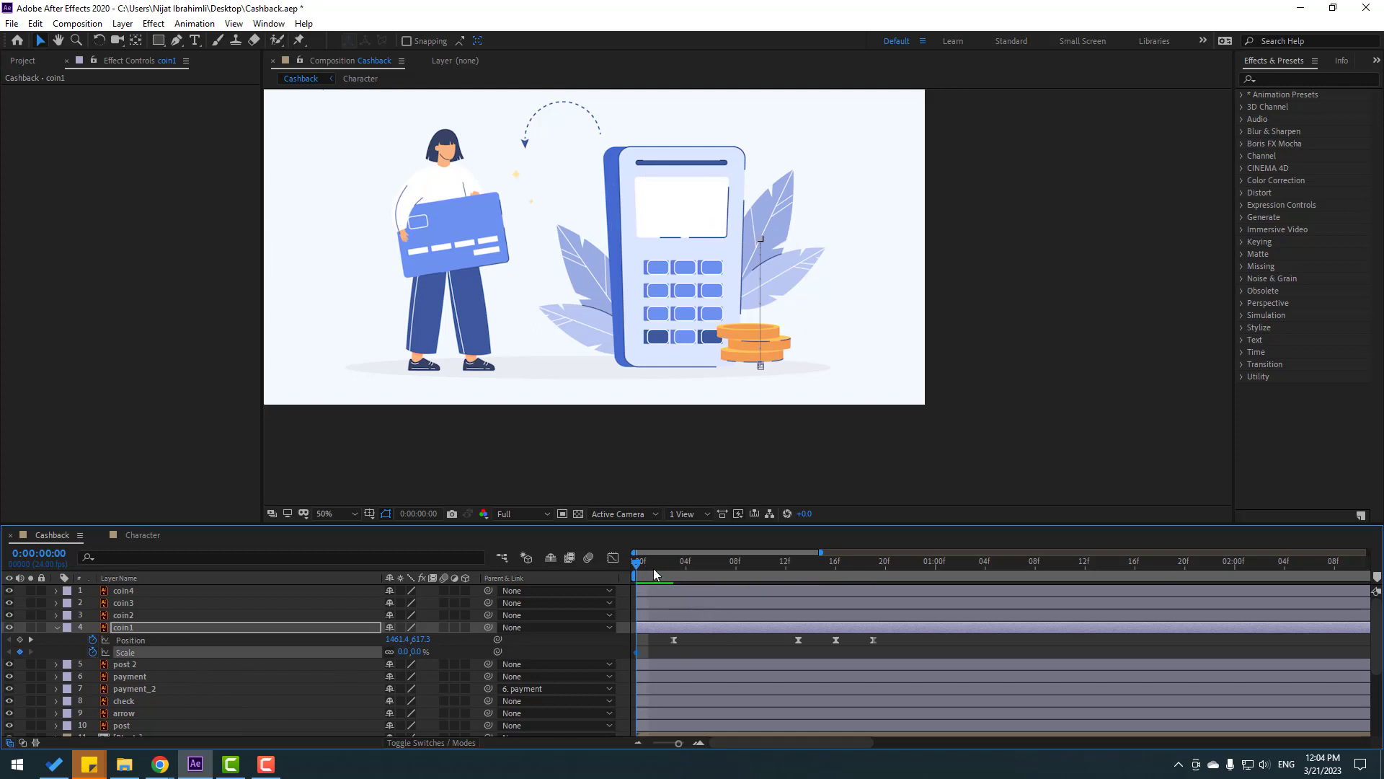
pyautogui.write('1')
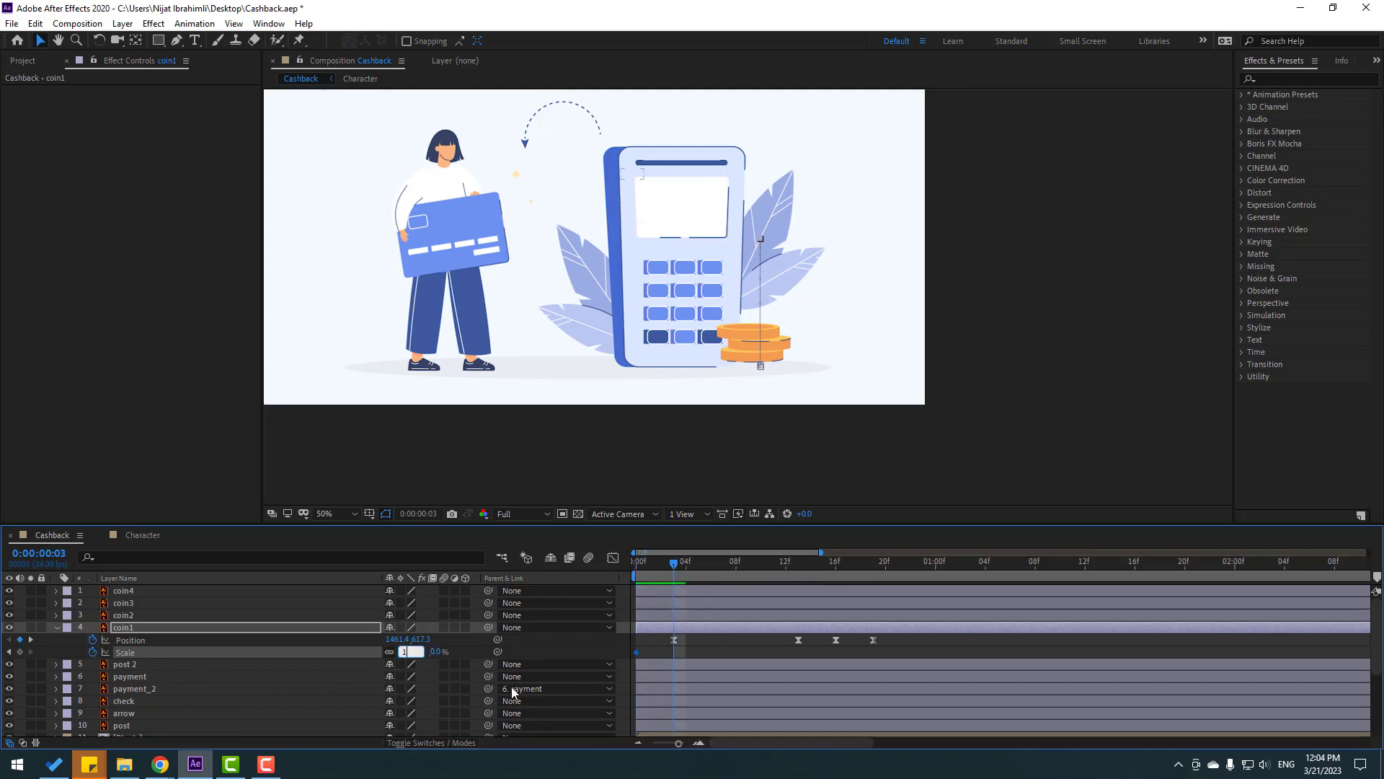
pyautogui.write('00')
pyautogui.press('Return')
# - Apply Easy Ease to coin1's Scale keyframes and preview the coin appearing and dropping
pyautogui.rightClick(639, 652)
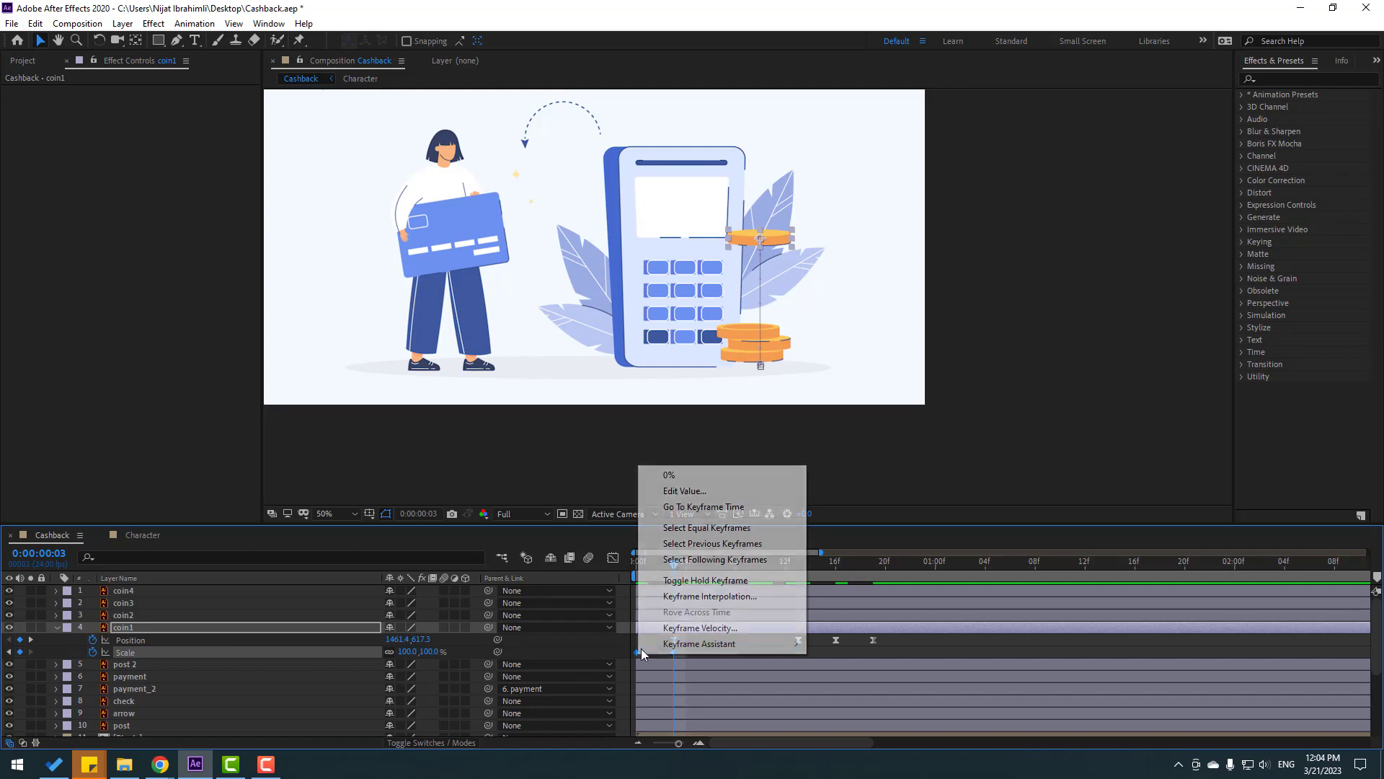
pyautogui.moveTo(721, 643)
pyautogui.click(837, 546)
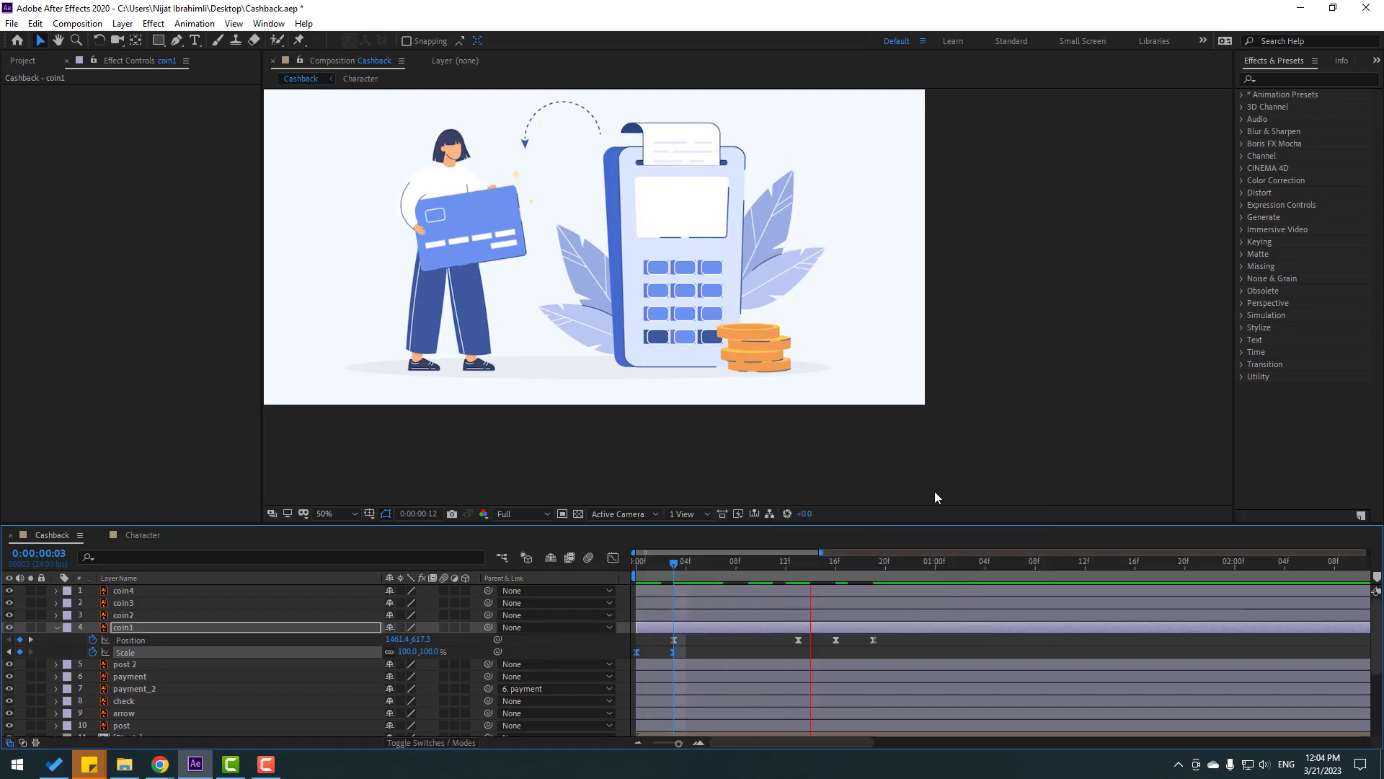
pyautogui.press('space')
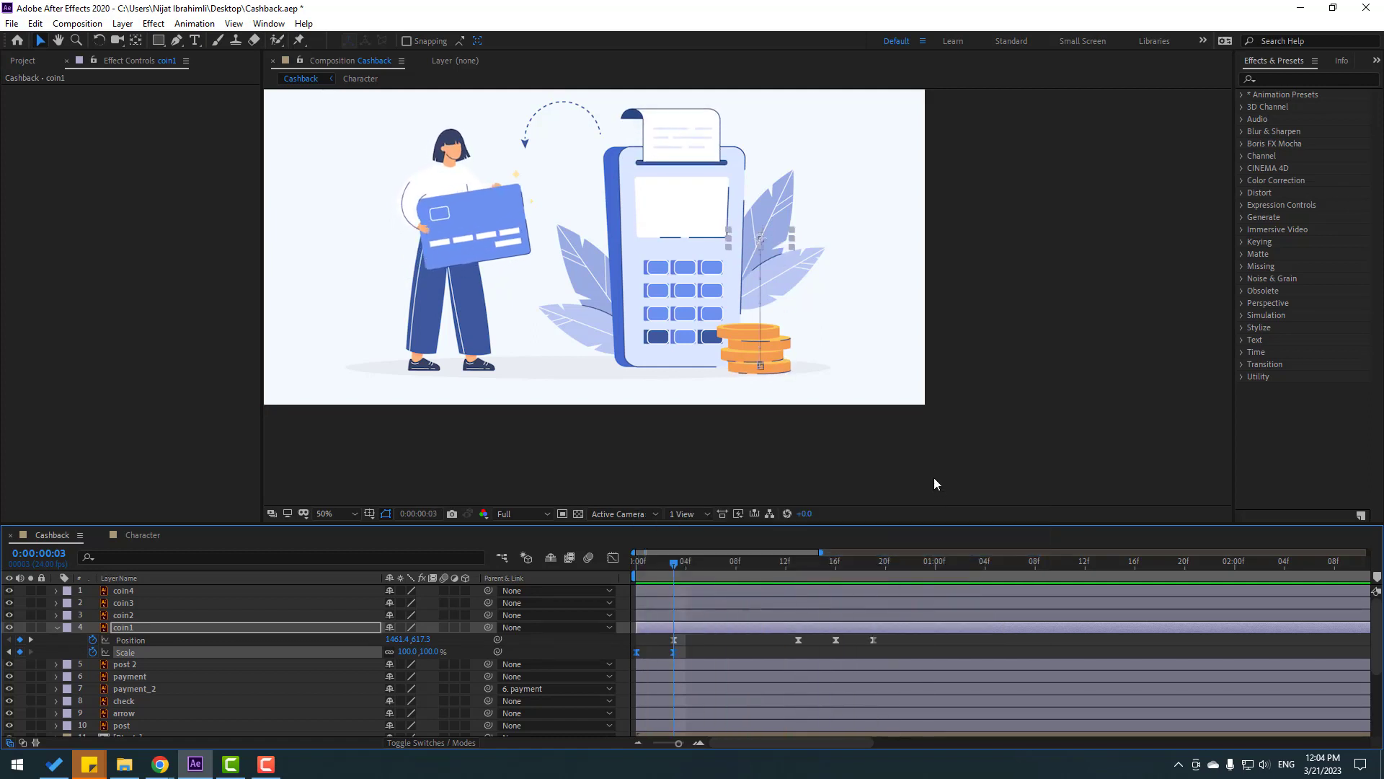
pyautogui.press('space')
pyautogui.press('space')
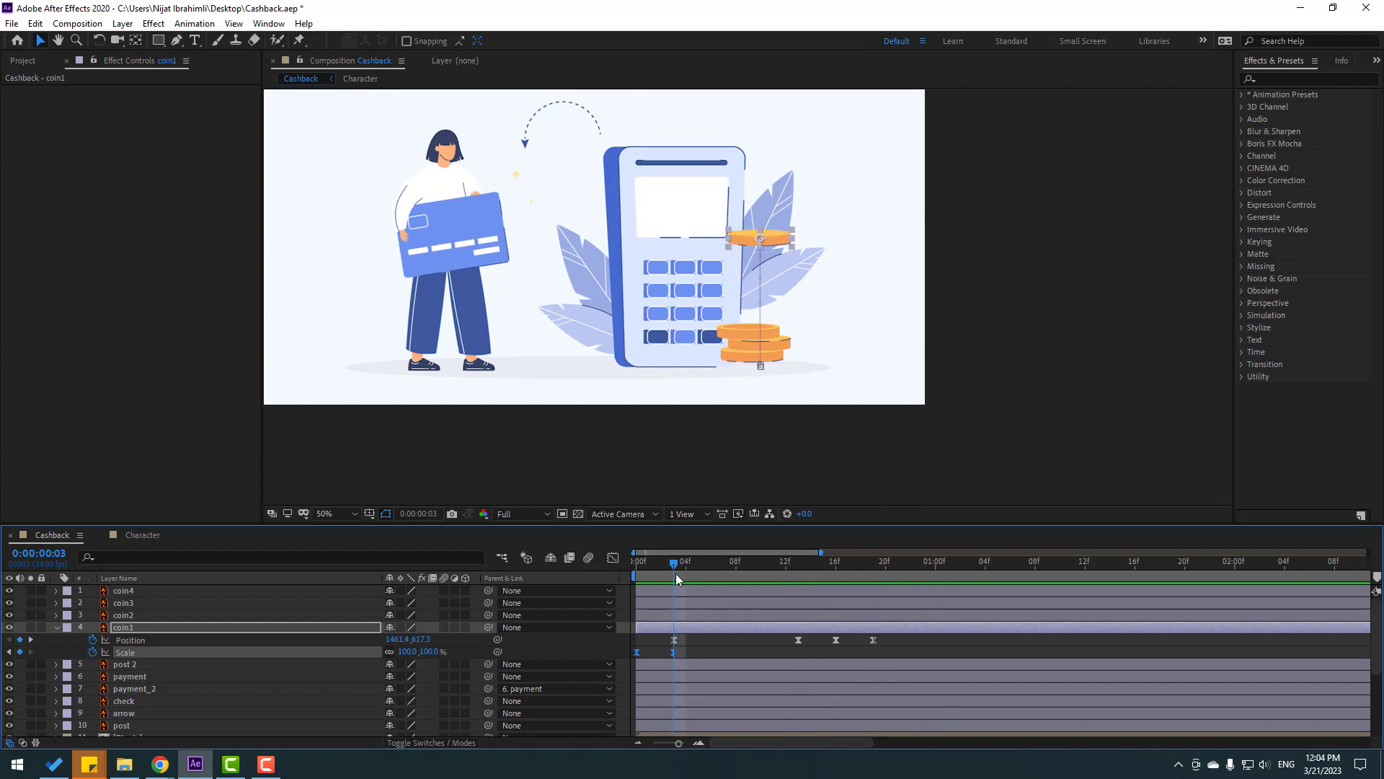
# - Reveal coin1's Rotation and set its first keyframe to -6° at 0:00:00:00
pyautogui.click(475, 626)
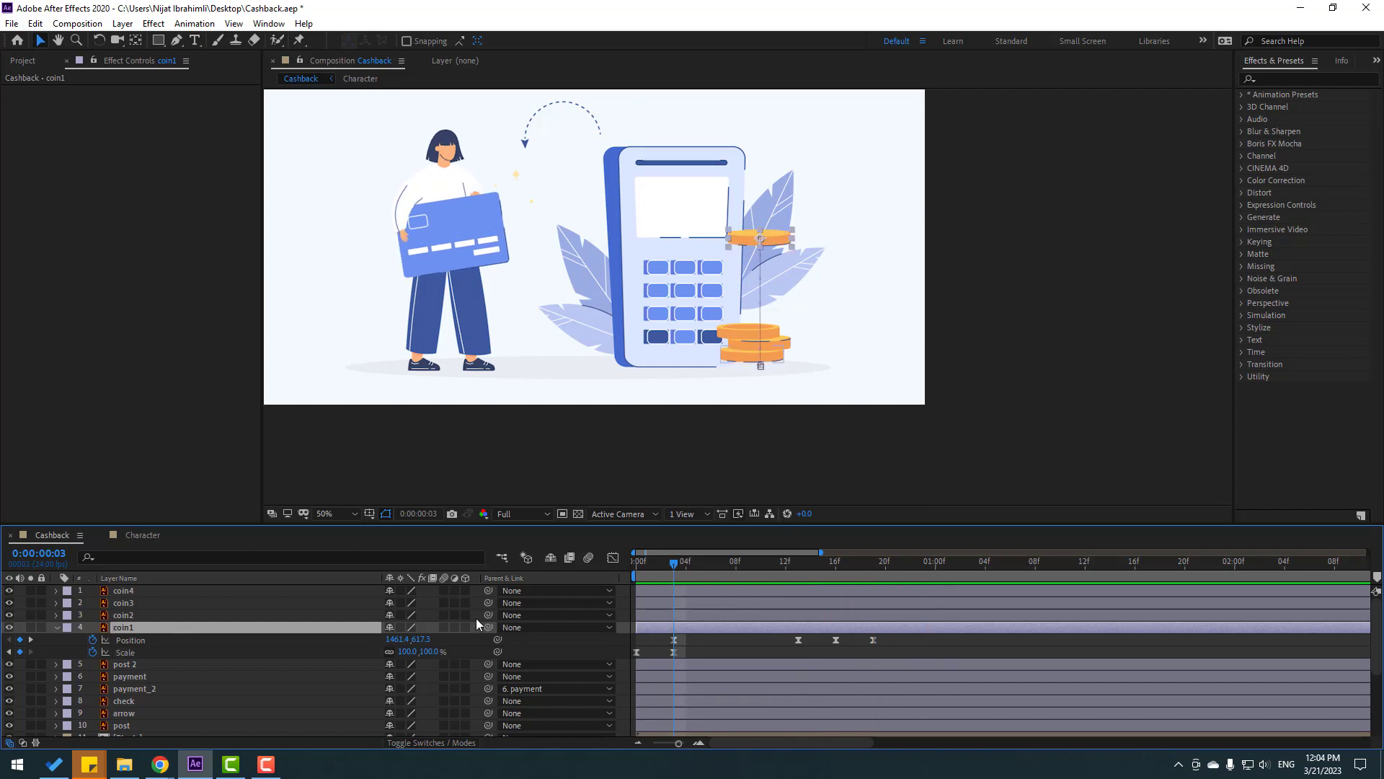
pyautogui.hotkey('shift', 'r')
pyautogui.press('Home')
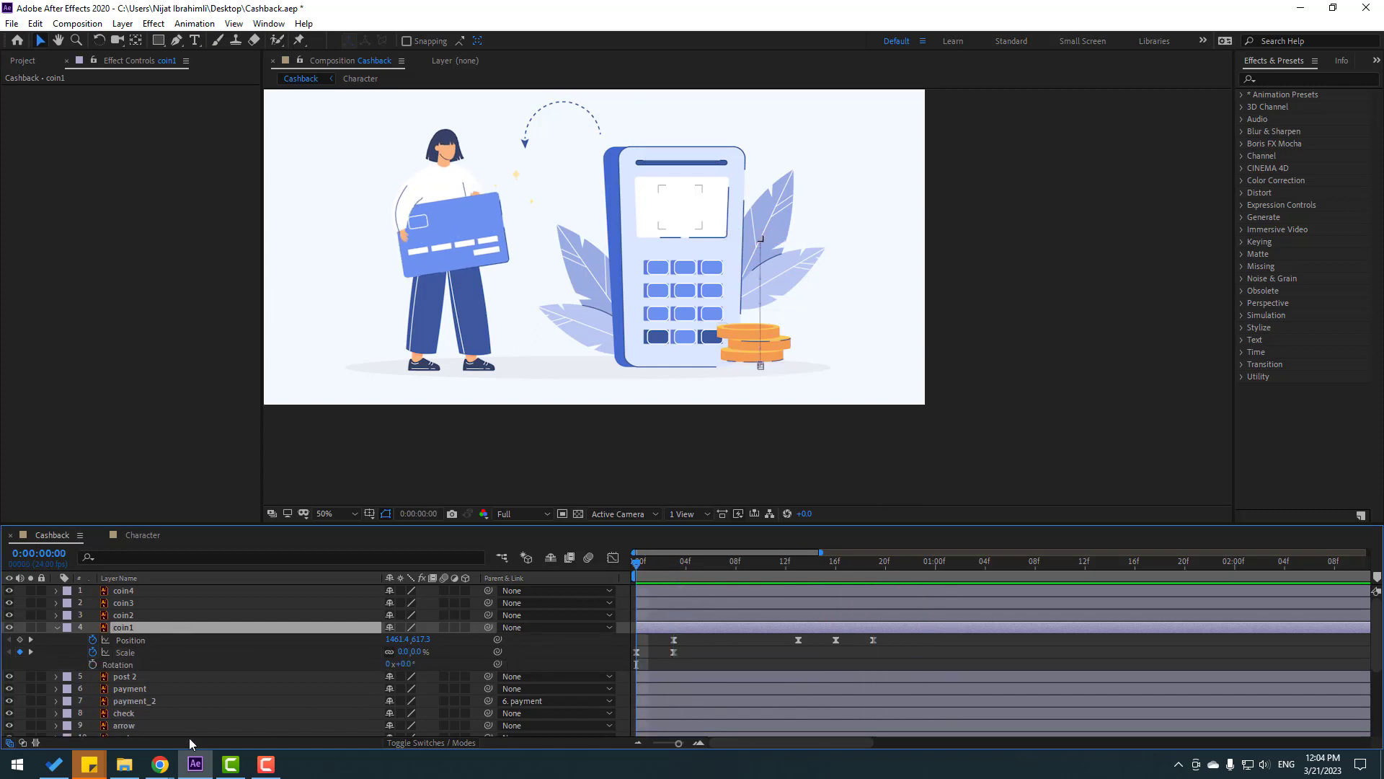
pyautogui.click(93, 663)
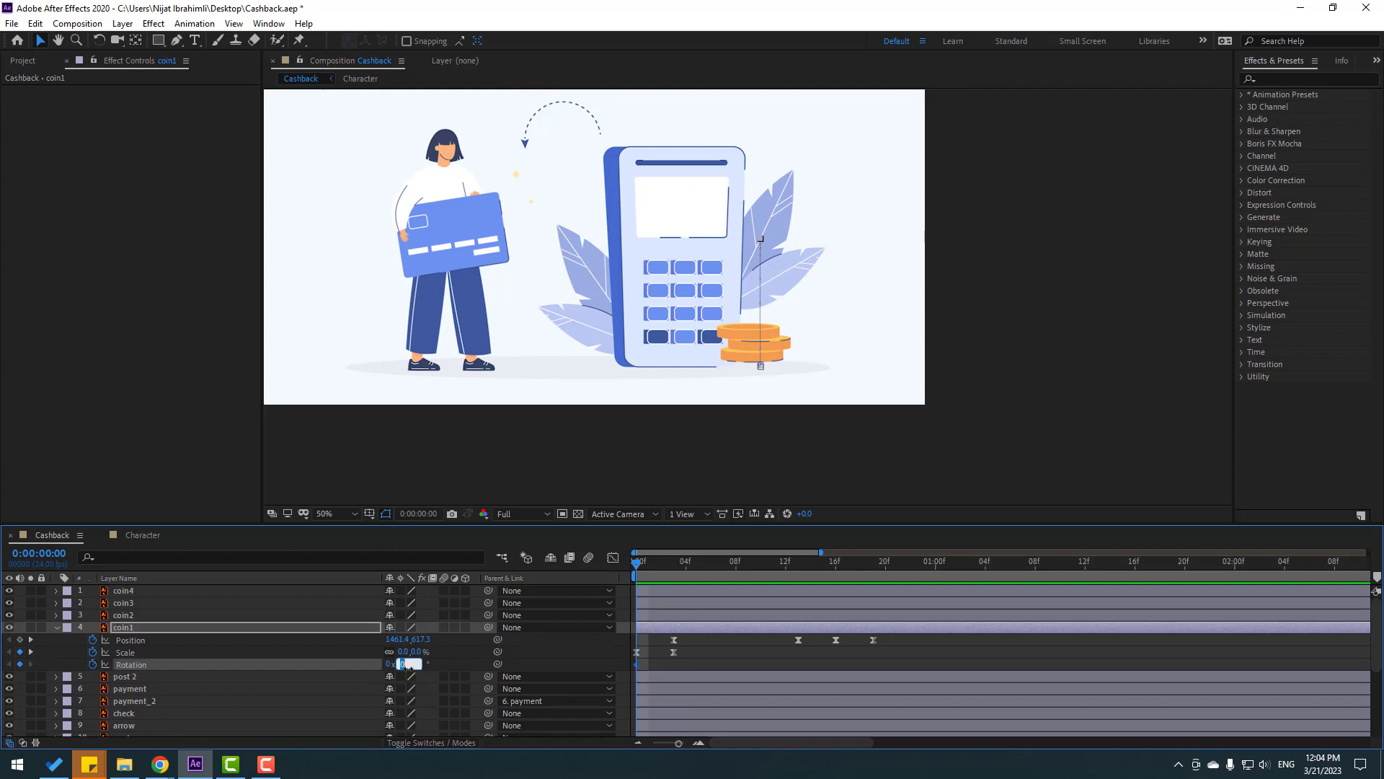
pyautogui.press('space')
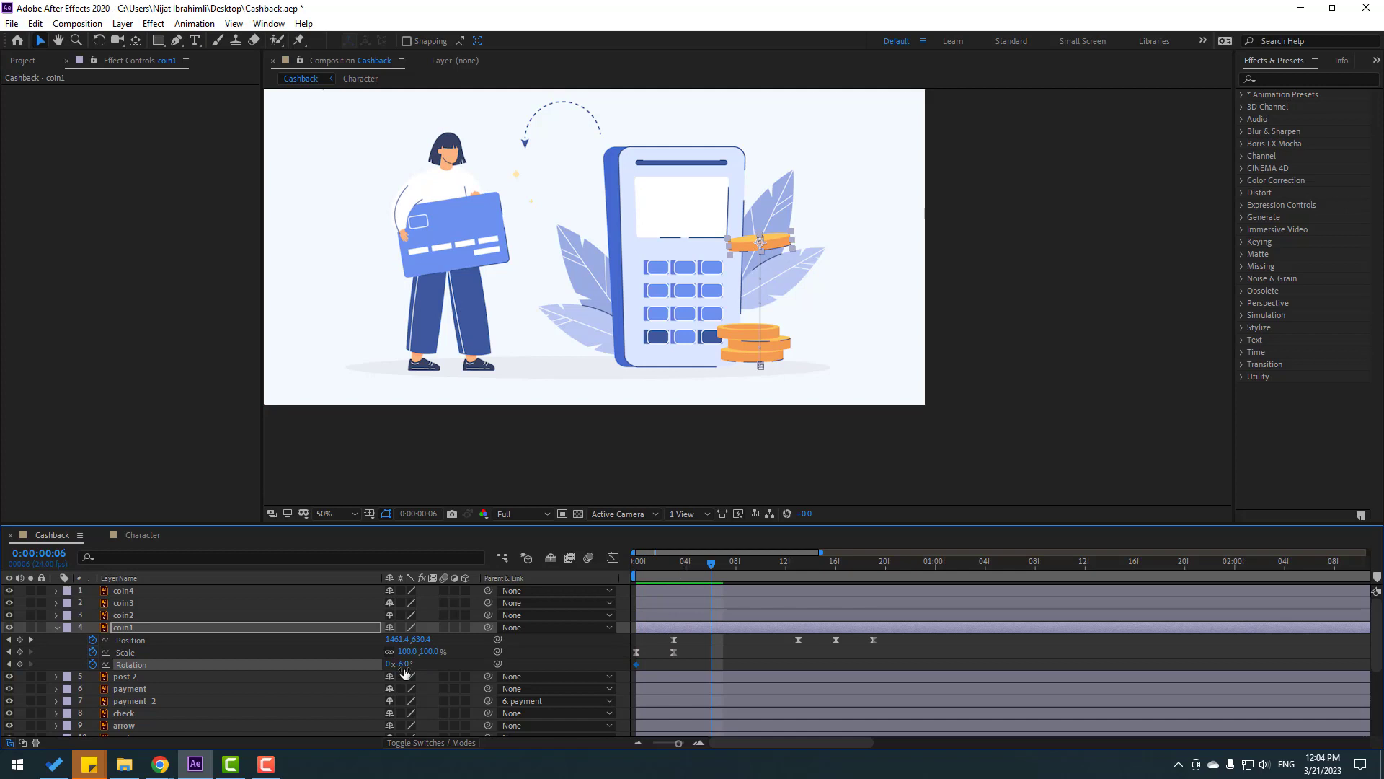
# - Add coin1 Rotation keyframes at 0:00:00:06, 0:00:00:13 (-3°) and 0:00:00:16 (1°), and finish at 0° at 0:00:00:19
pyautogui.press('Return')
pyautogui.press('space')
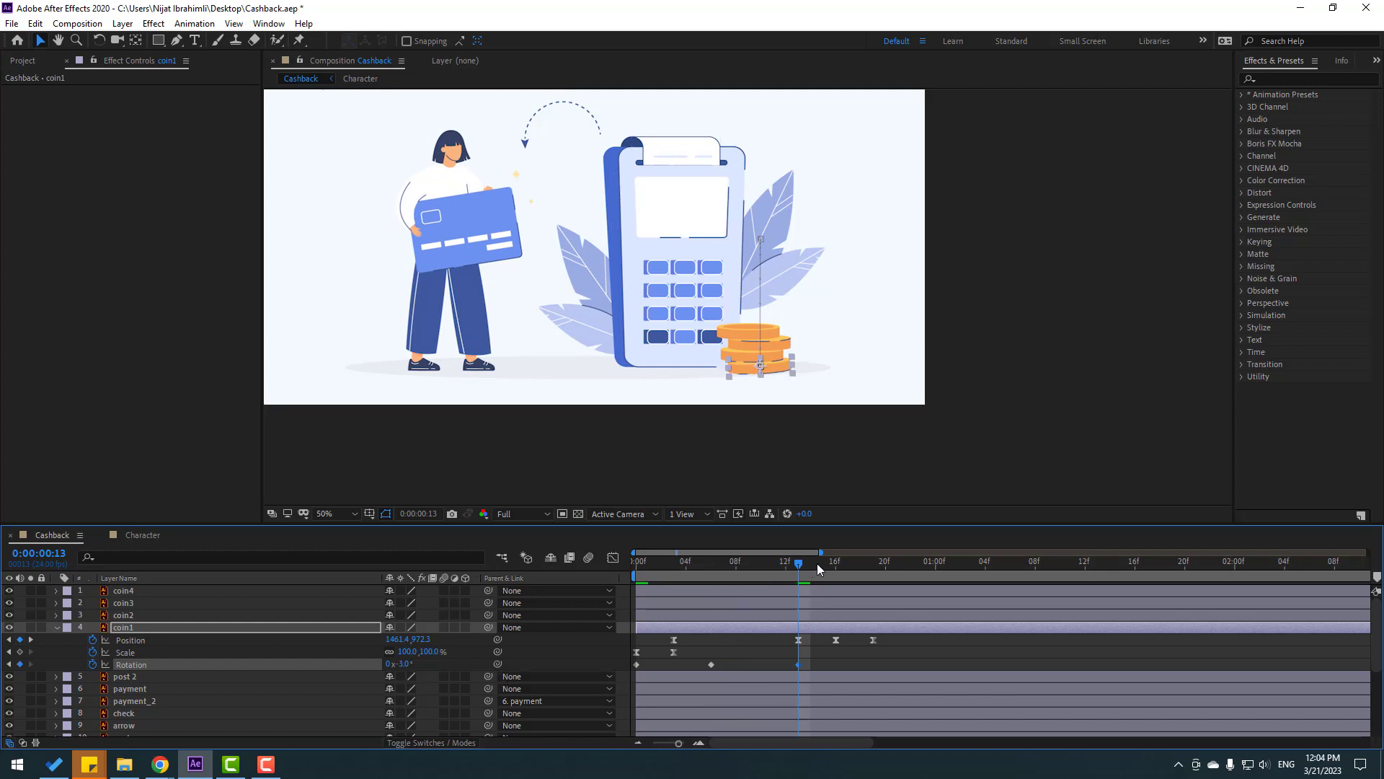
pyautogui.moveTo(817, 565); pyautogui.dragTo(834, 565)
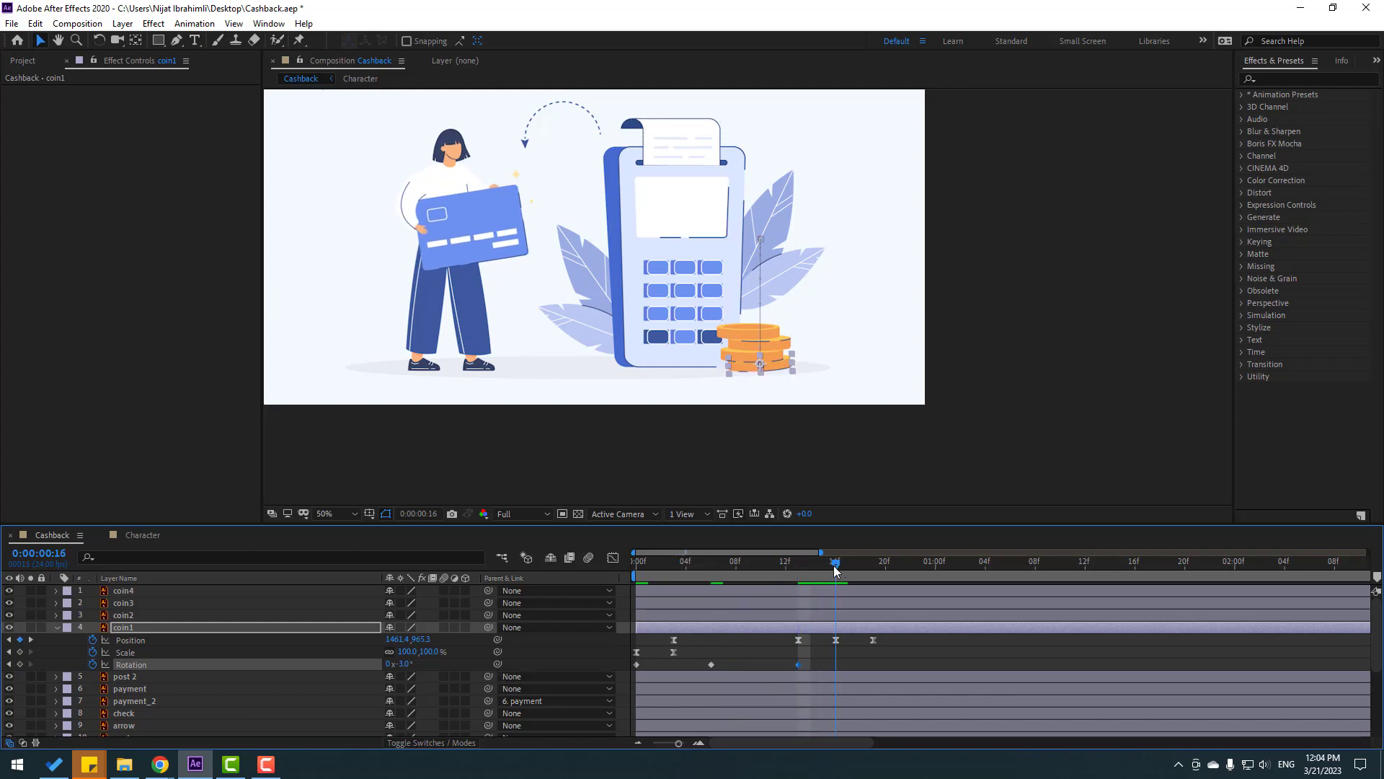
pyautogui.click(873, 564)
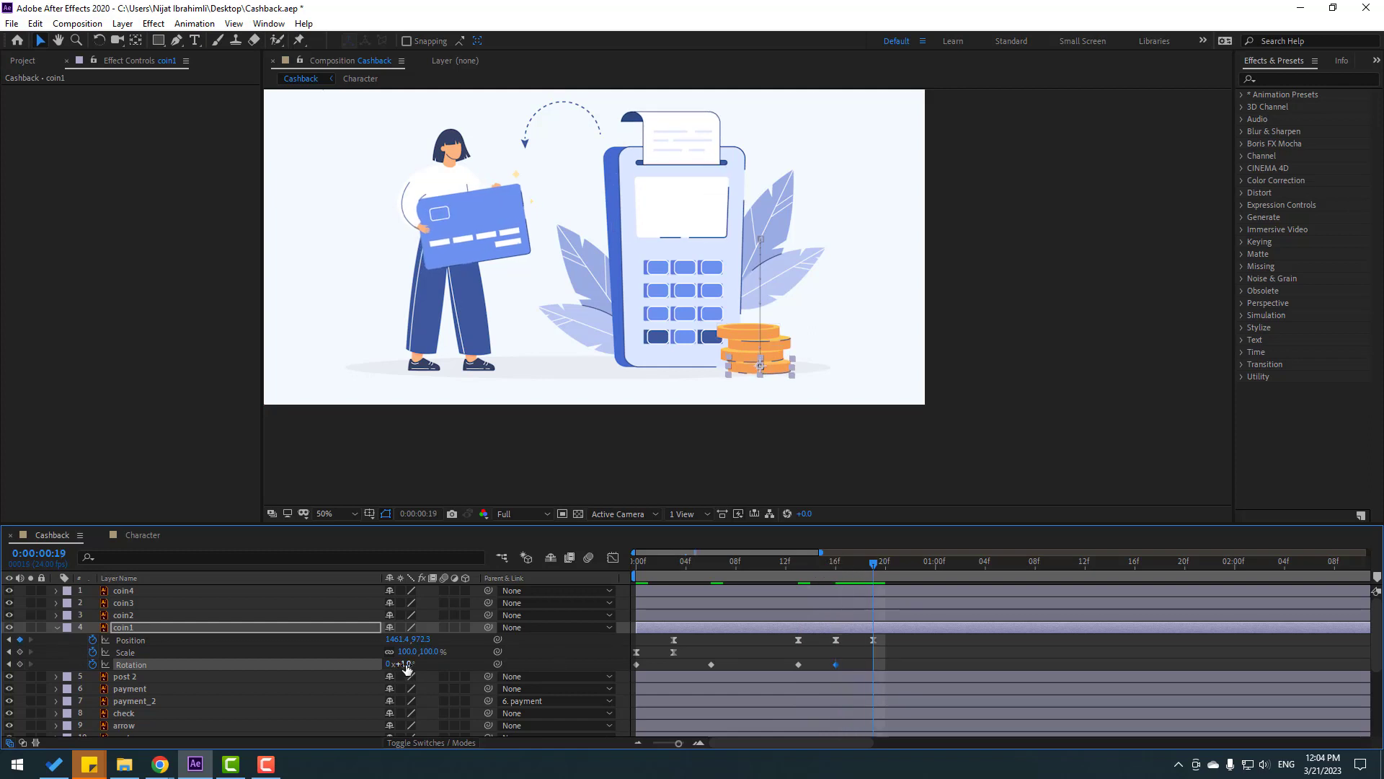
pyautogui.press('Return')
# - Apply Easy Ease to coin1's Rotation keyframes and preview the tilting drop in the full scene and with coin1 soloed
pyautogui.moveTo(893, 660); pyautogui.dragTo(627, 678)
pyautogui.rightClick(636, 665)
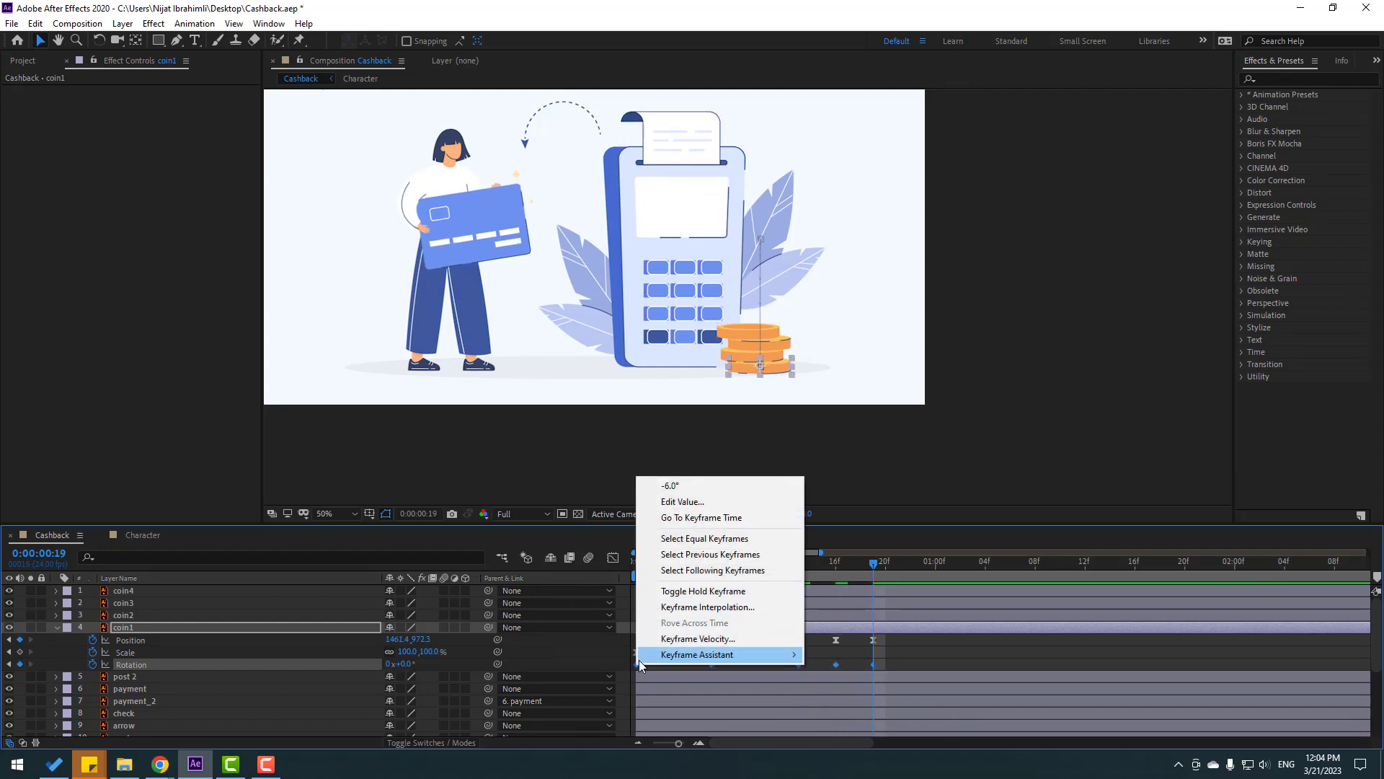
pyautogui.moveTo(711, 655)
pyautogui.click(840, 559)
pyautogui.press('space')
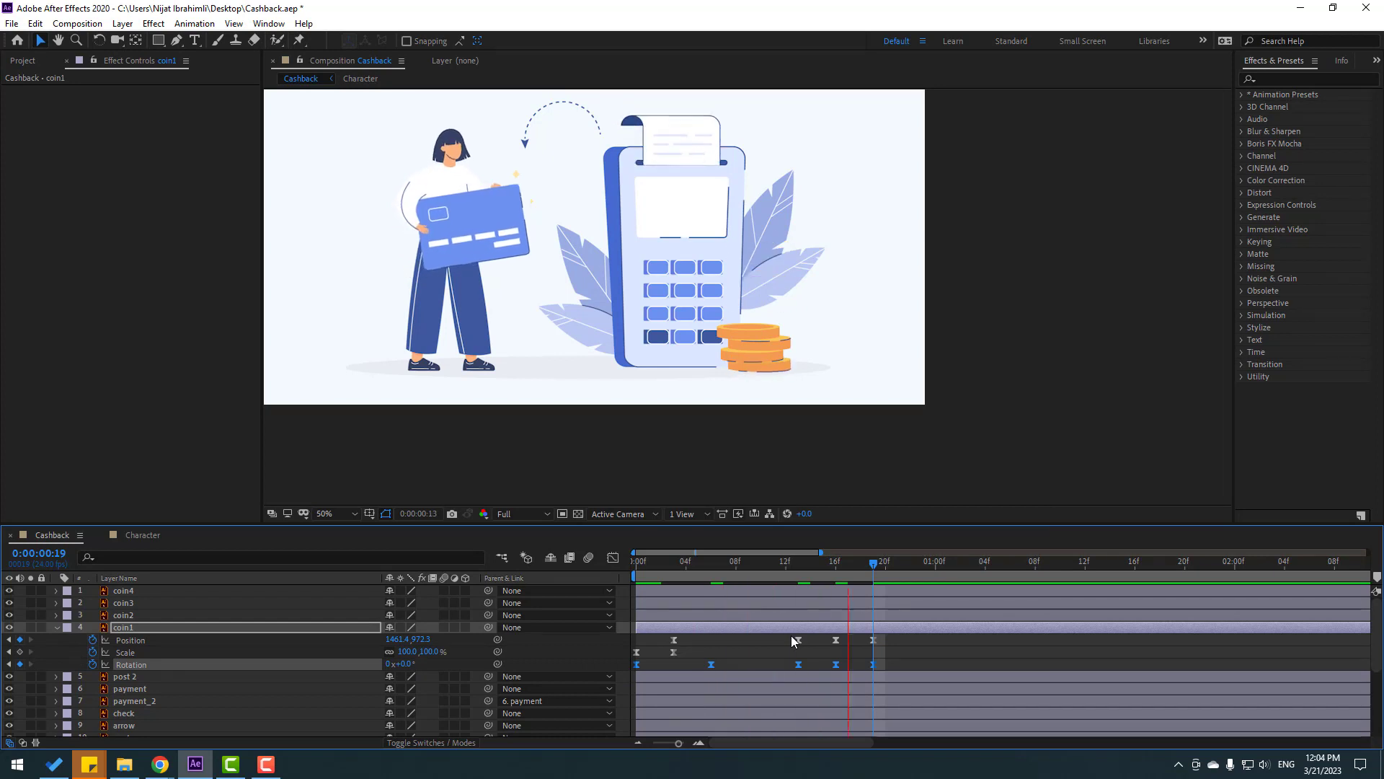
pyautogui.click(30, 626)
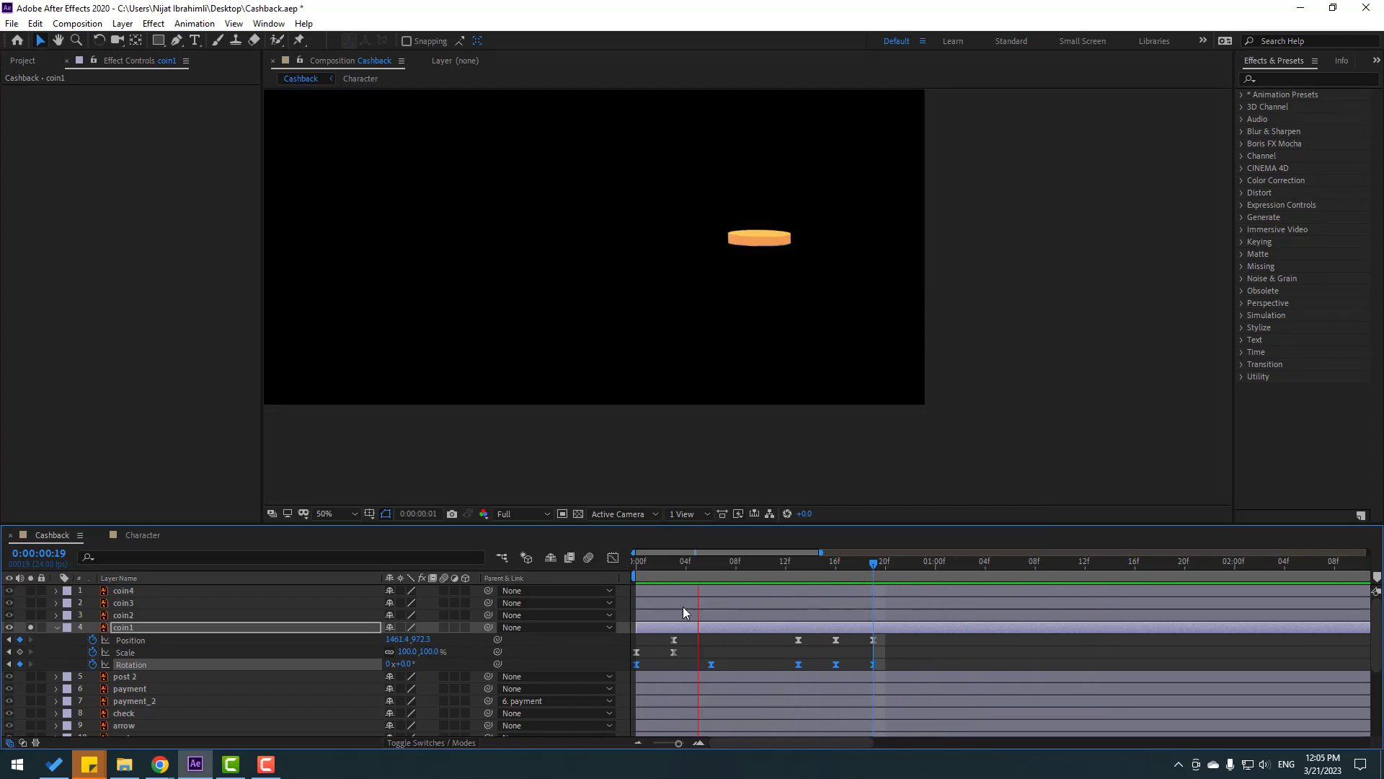
pyautogui.press('space')
pyautogui.click(30, 627)
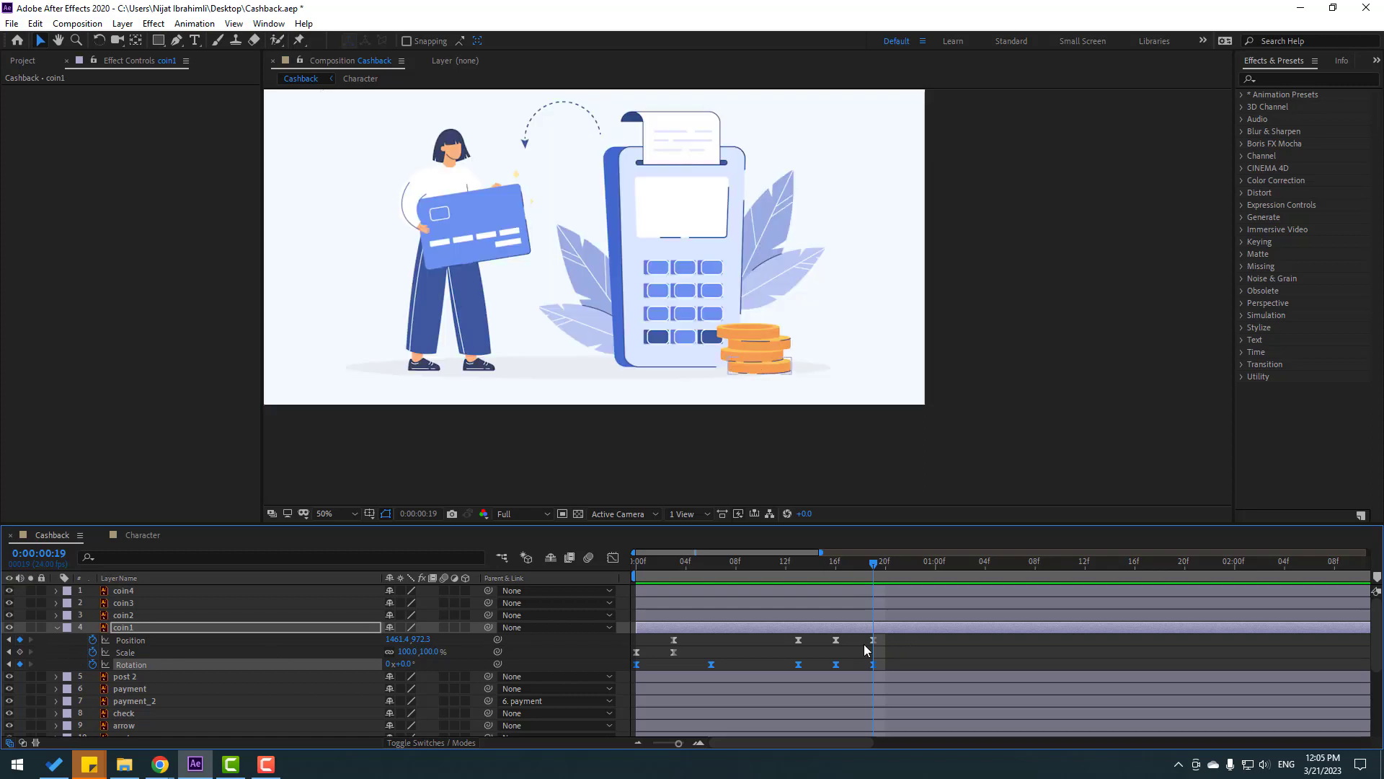
# - Copy all coin1 Position, Scale and Rotation keyframes to coin2, coin3 and coin4, starting at 0:00:00:00, and preview the drop
pyautogui.moveTo(892, 642); pyautogui.dragTo(634, 675)
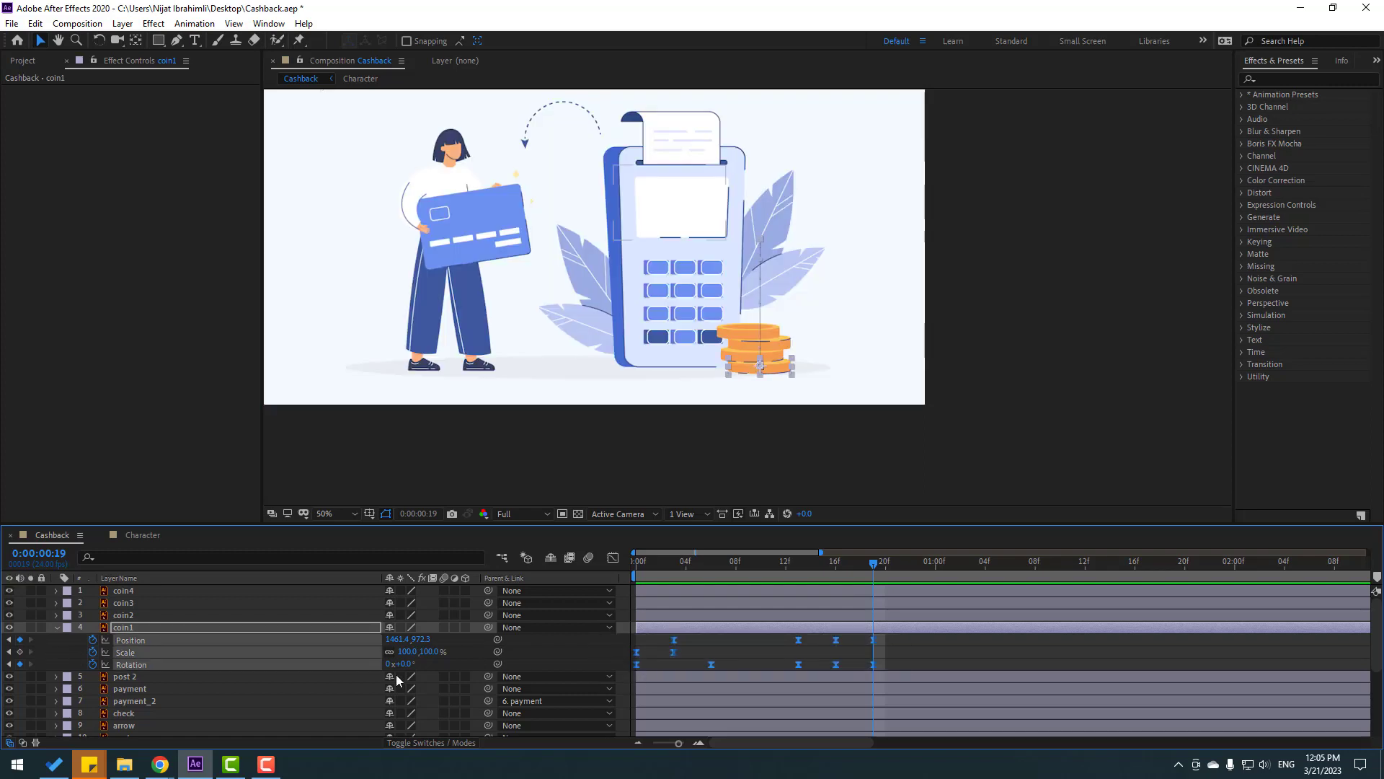
pyautogui.click(132, 617)
pyautogui.keyDown('shift'); pyautogui.click(132, 603); pyautogui.keyUp('shift')
pyautogui.keyDown('shift'); pyautogui.click(130, 591); pyautogui.keyUp('shift')
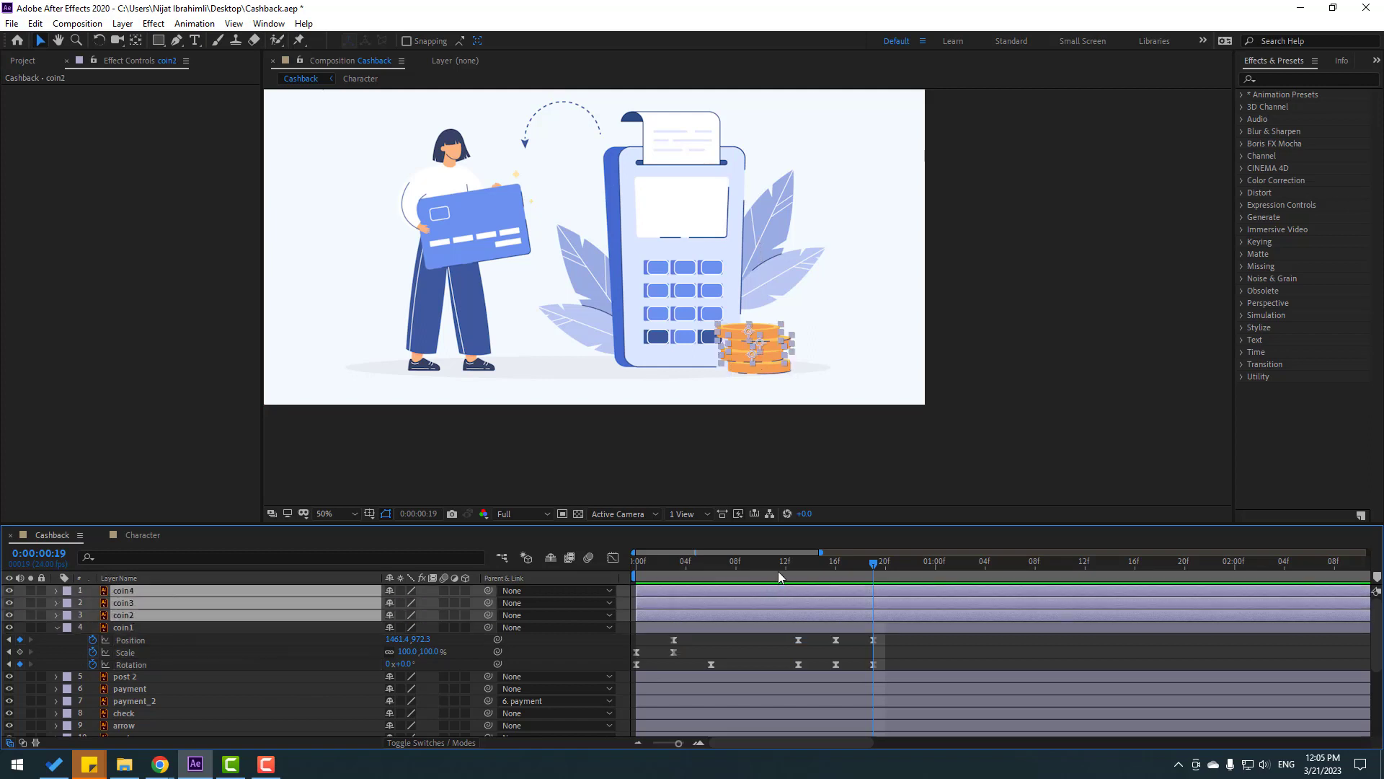
pyautogui.moveTo(869, 570); pyautogui.dragTo(599, 574)
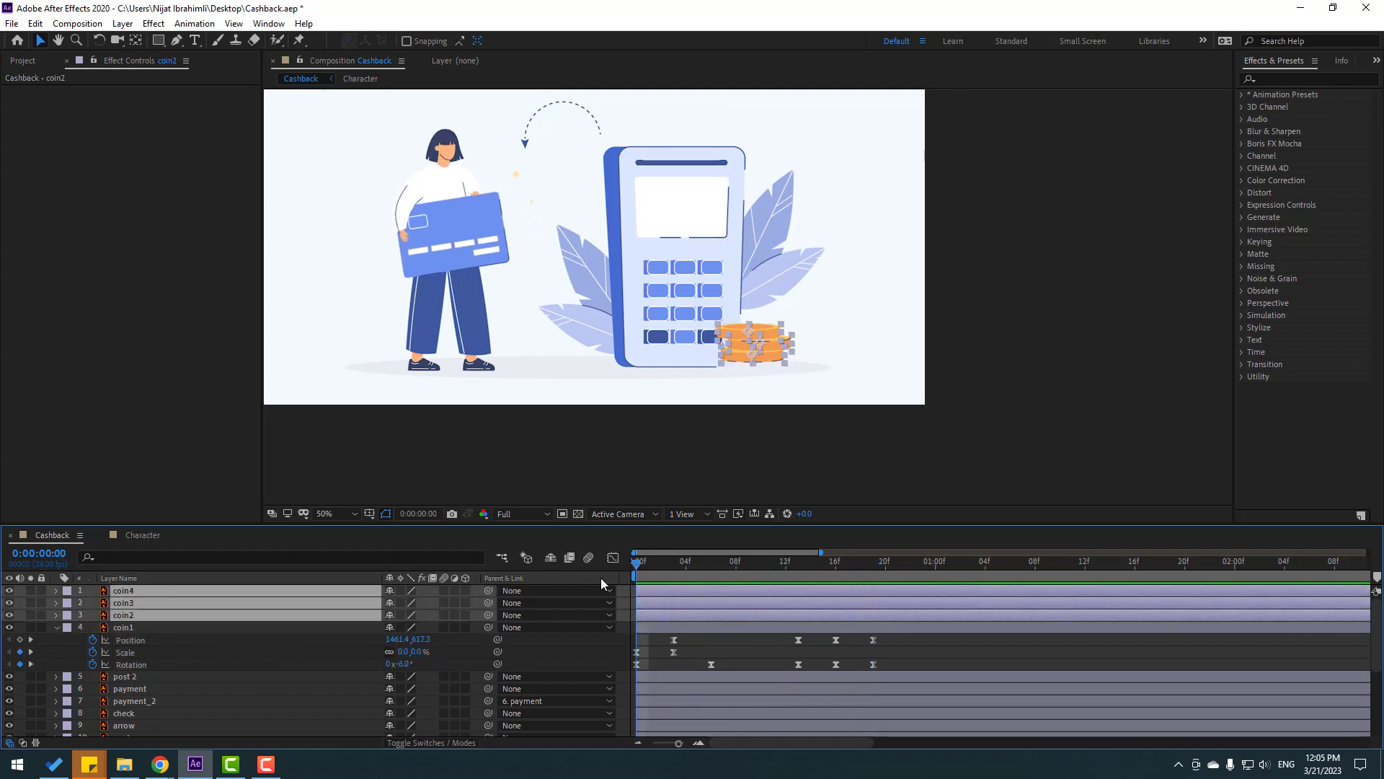
pyautogui.hotkey('ctrl', 'v')
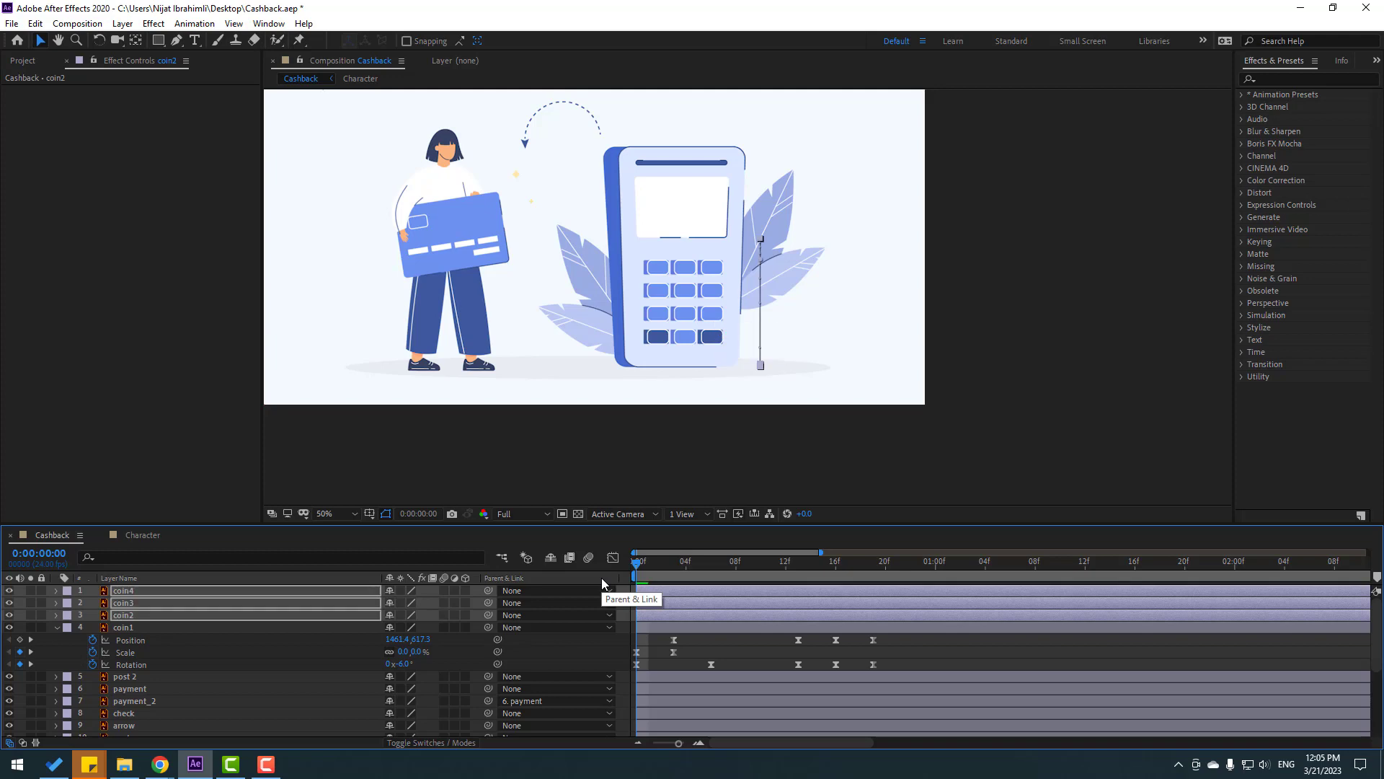
pyautogui.press('space')
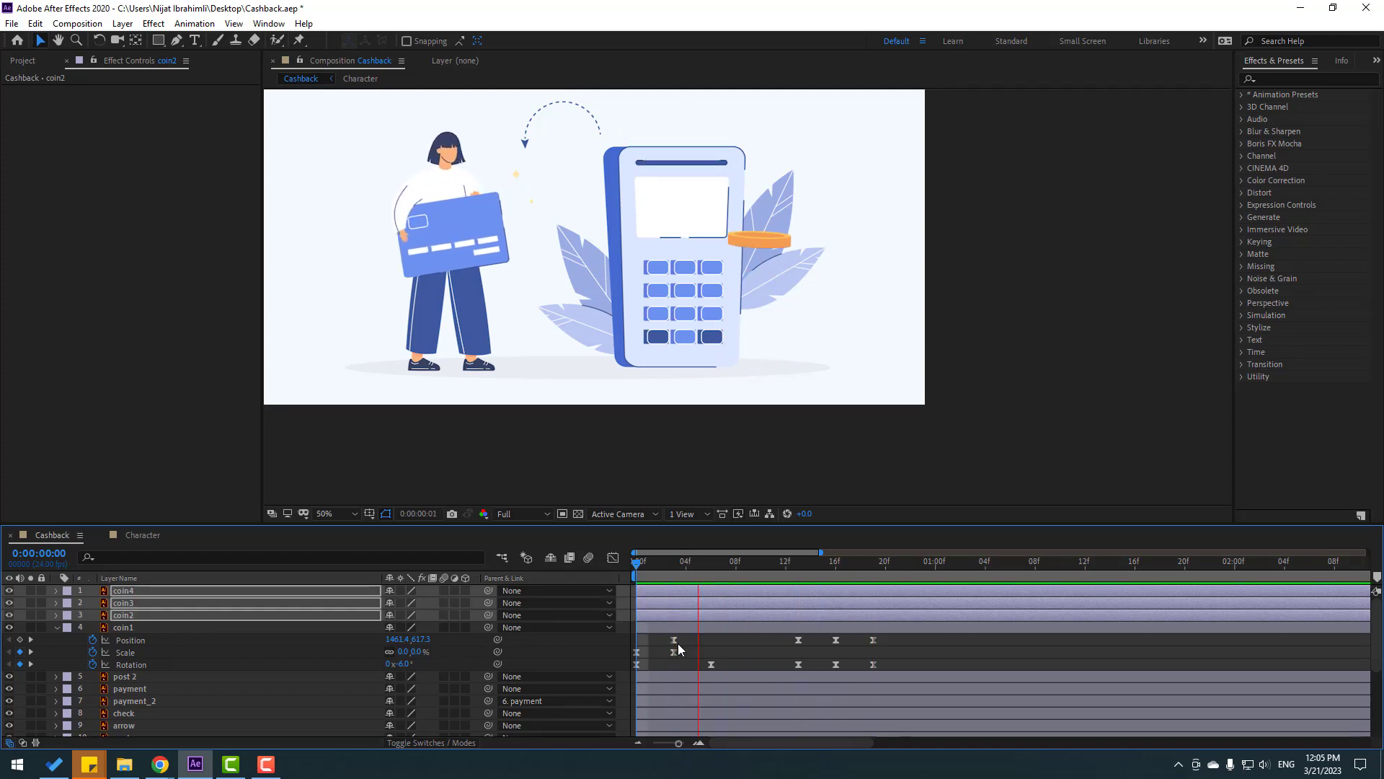
pyautogui.click(524, 657)
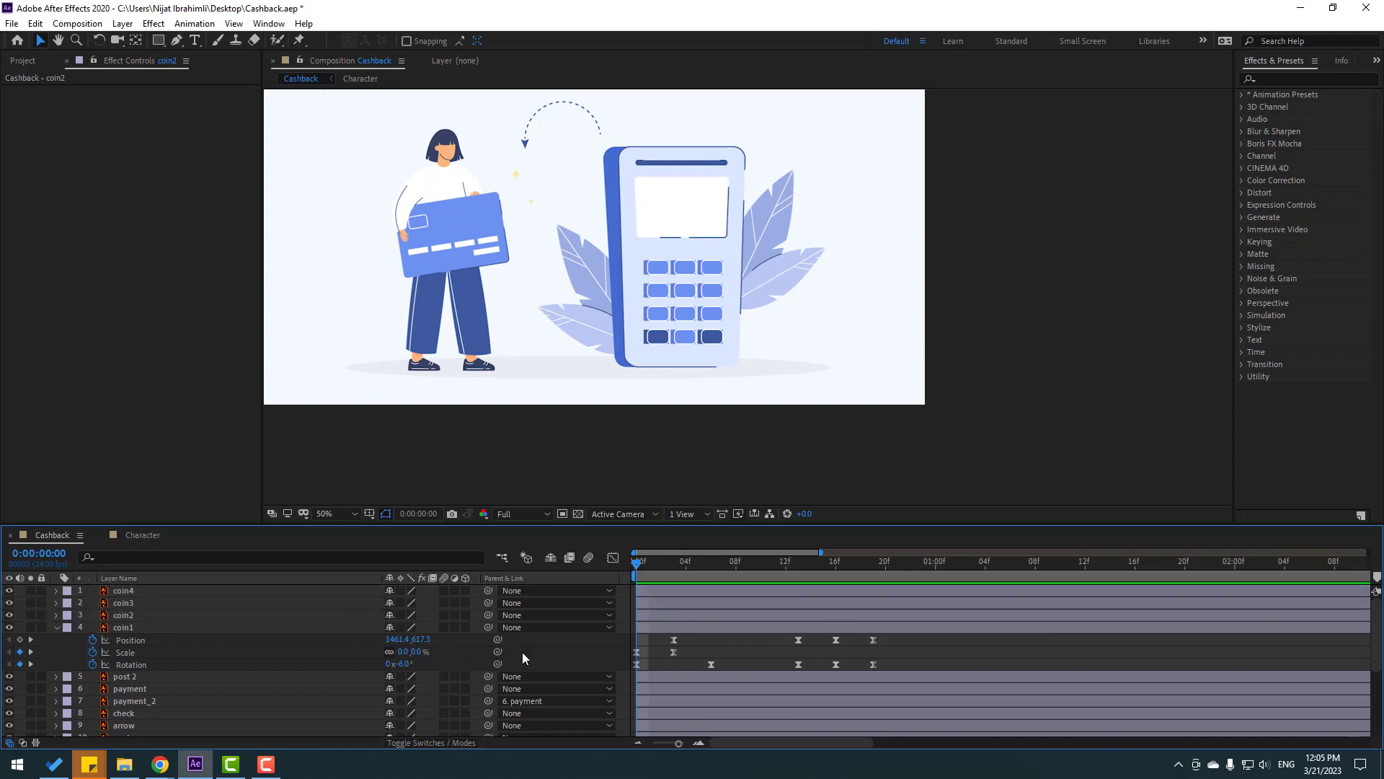
# - Raise all of coin2's Position keyframes together so its Y position is 942.3 at 0:00:00:19, resting on coin1
pyautogui.click(140, 617)
pyautogui.press('p')
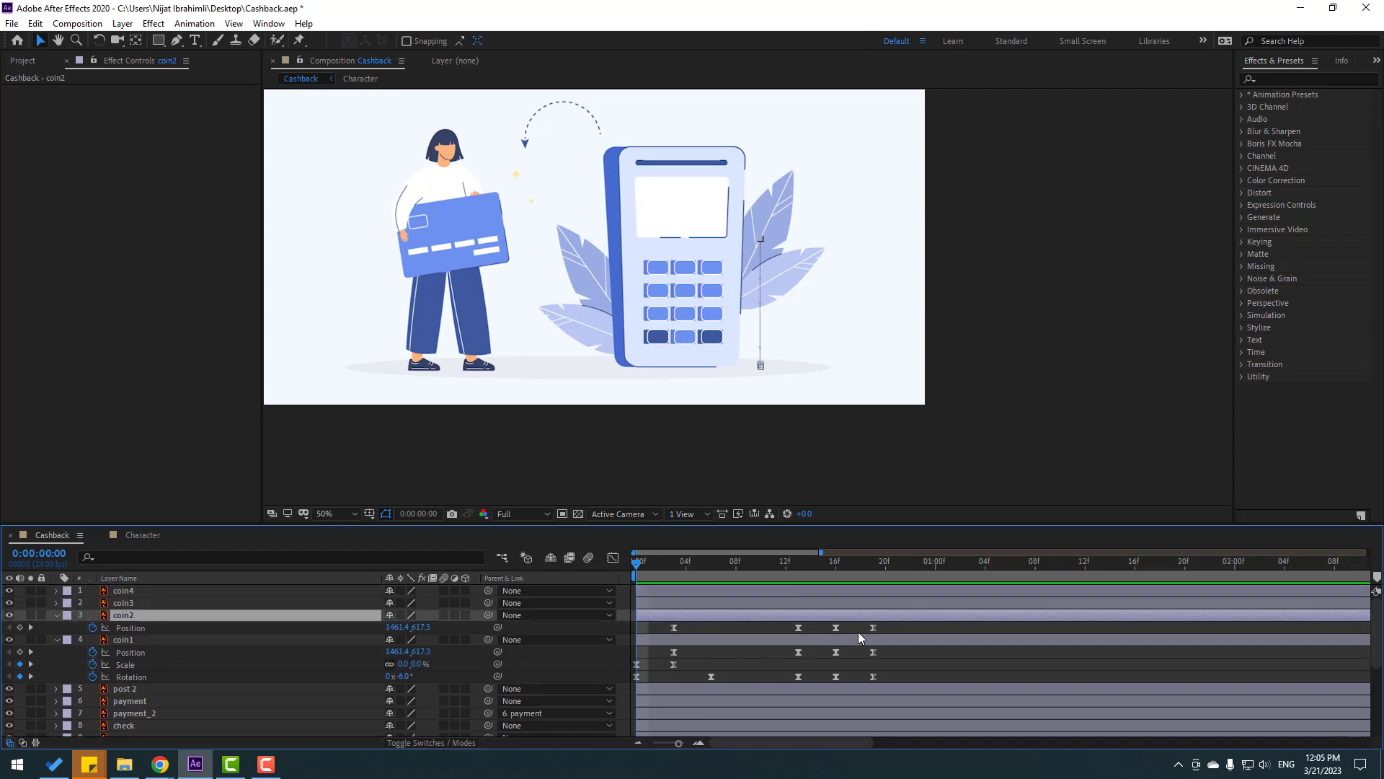
pyautogui.moveTo(893, 634); pyautogui.dragTo(633, 629)
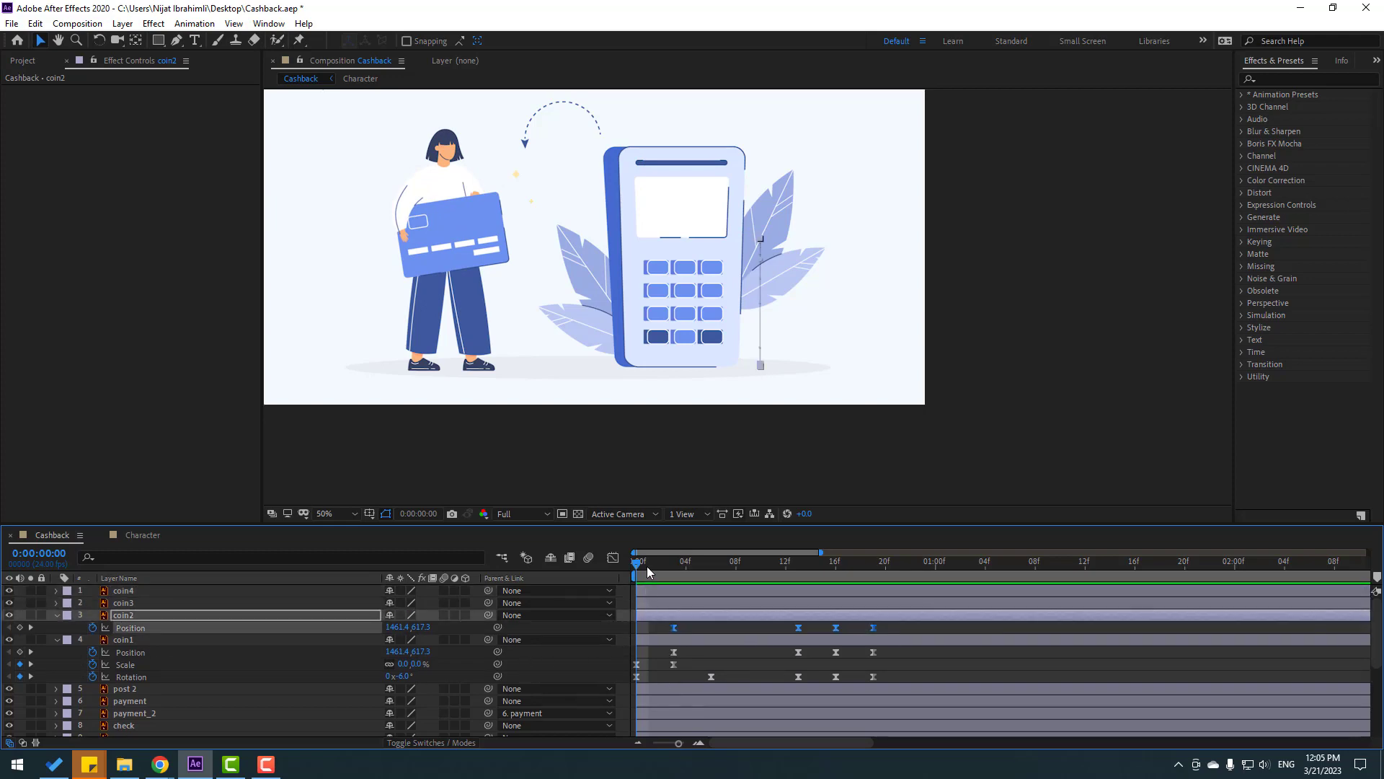
pyautogui.moveTo(648, 572); pyautogui.dragTo(869, 562)
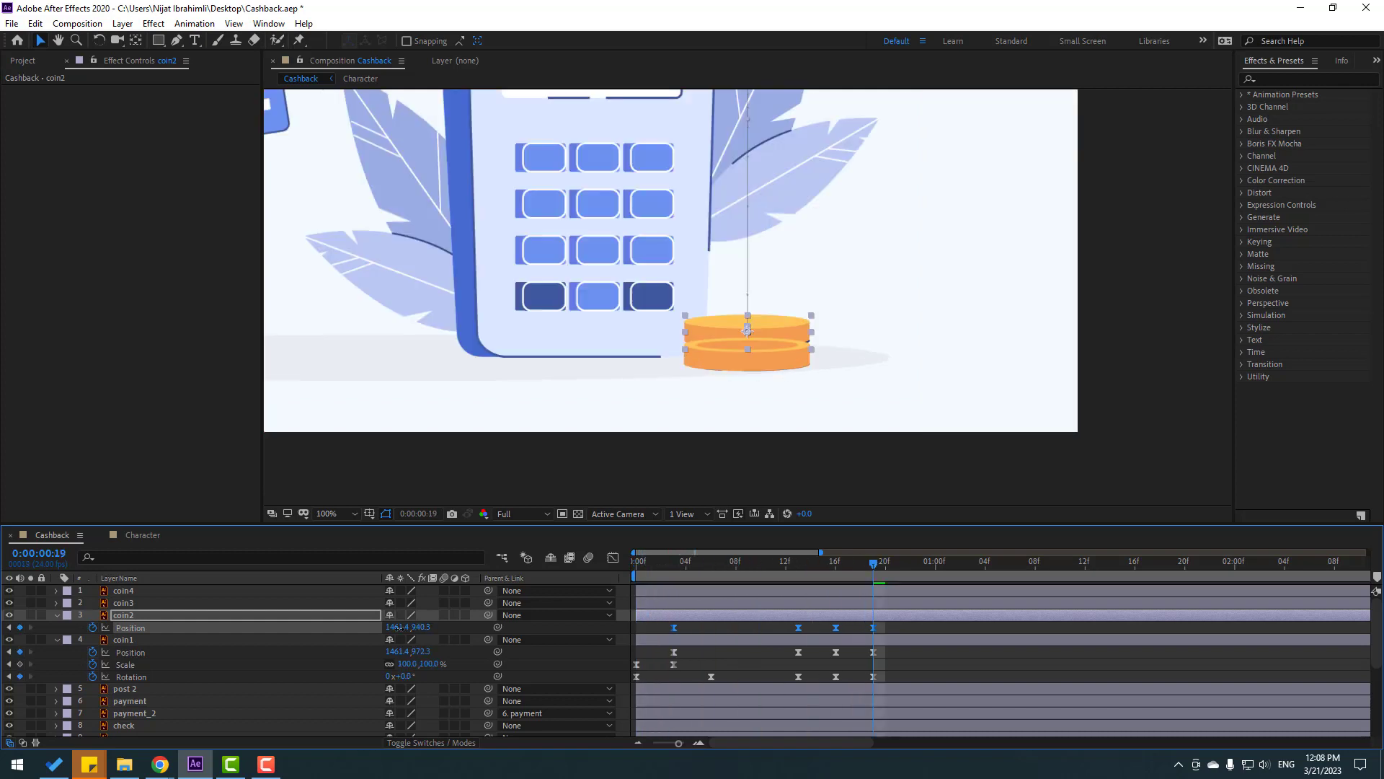
pyautogui.moveTo(414, 626); pyautogui.dragTo(406, 627)
# - Raise all of coin3's Position keyframes together so its Y position is 914.3 at 0:00:00:19, resting on coin2
pyautogui.click(122, 603)
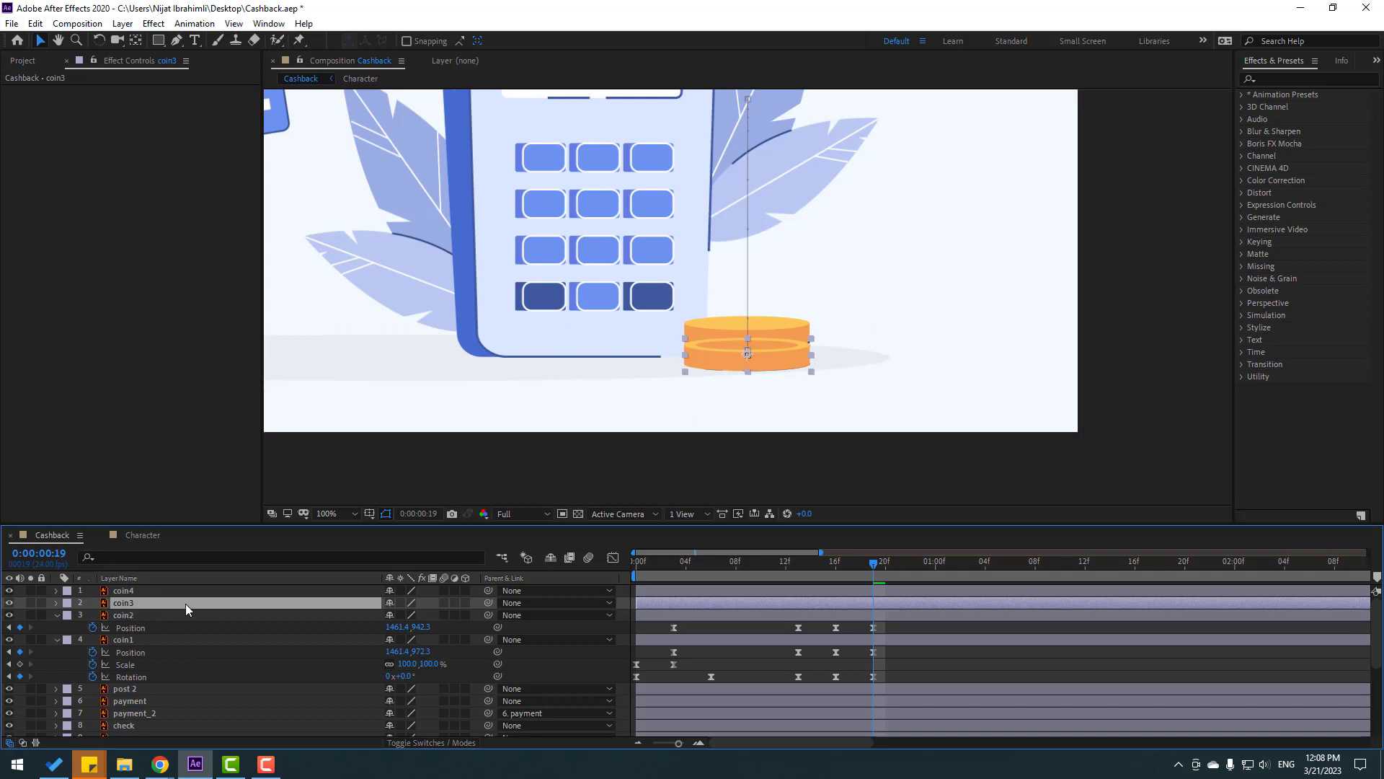
pyautogui.press('p')
pyautogui.moveTo(898, 620); pyautogui.dragTo(652, 634)
pyautogui.moveTo(421, 614); pyautogui.dragTo(380, 611)
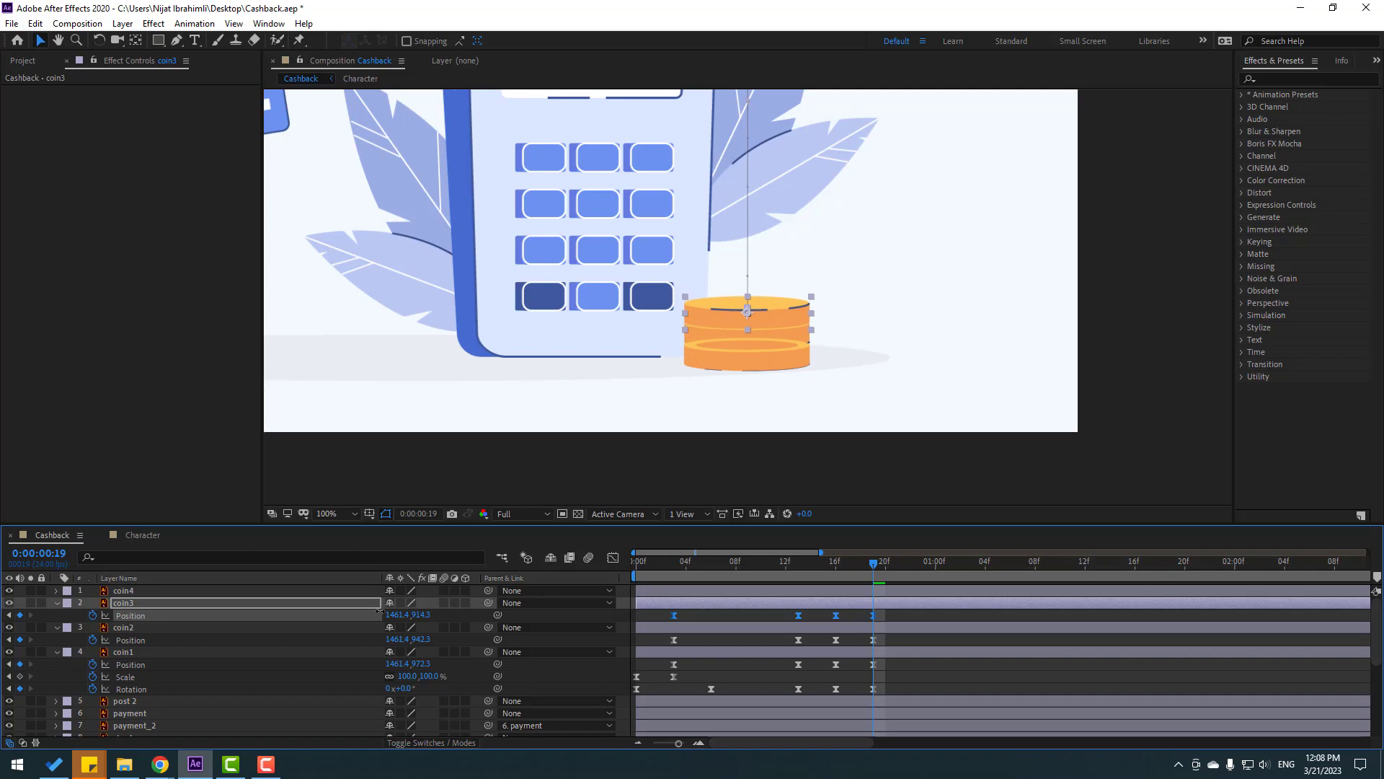
# - Raise all of coin4's Position keyframes together so its Y position is 885.3 at 0:00:00:19, on top of the stack
pyautogui.click(132, 596)
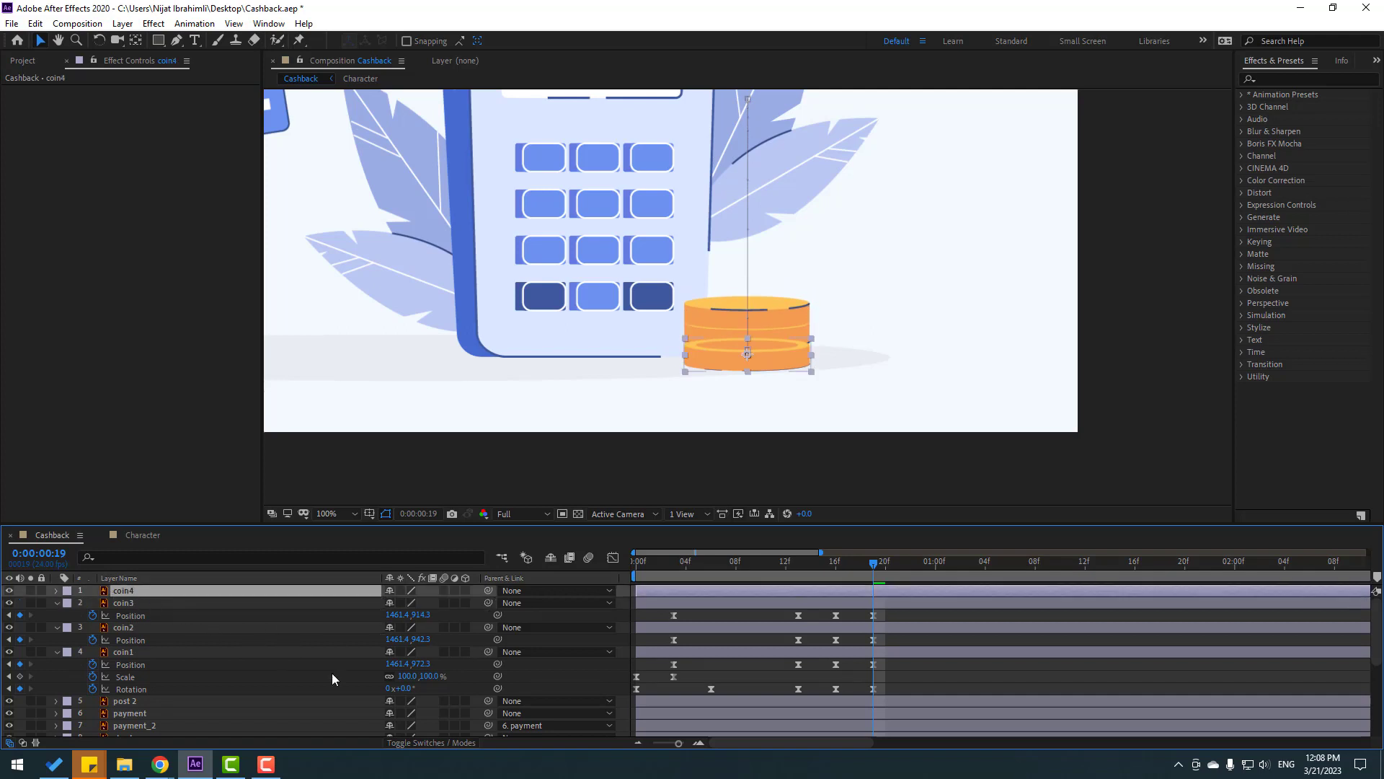
pyautogui.press('p')
pyautogui.moveTo(892, 607); pyautogui.dragTo(664, 610)
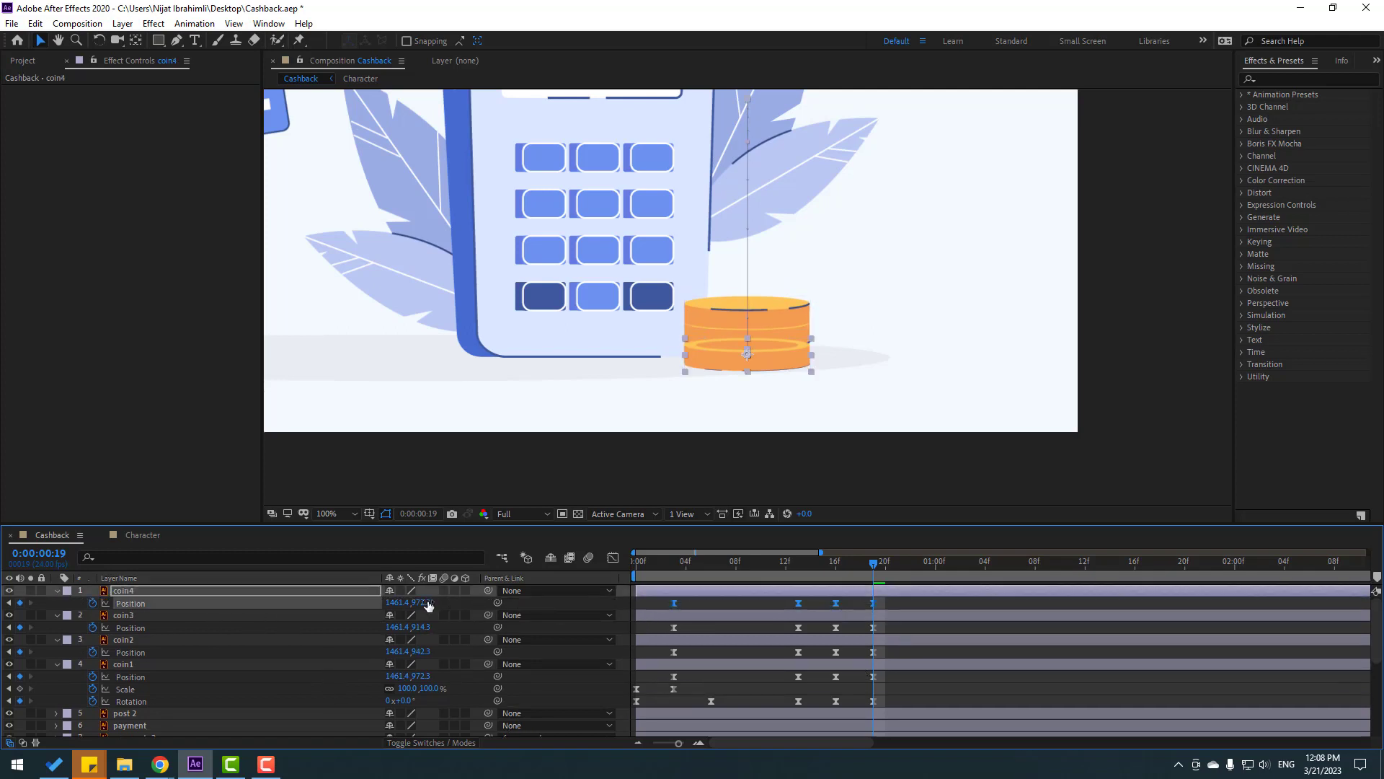
pyautogui.moveTo(417, 603); pyautogui.dragTo(374, 590)
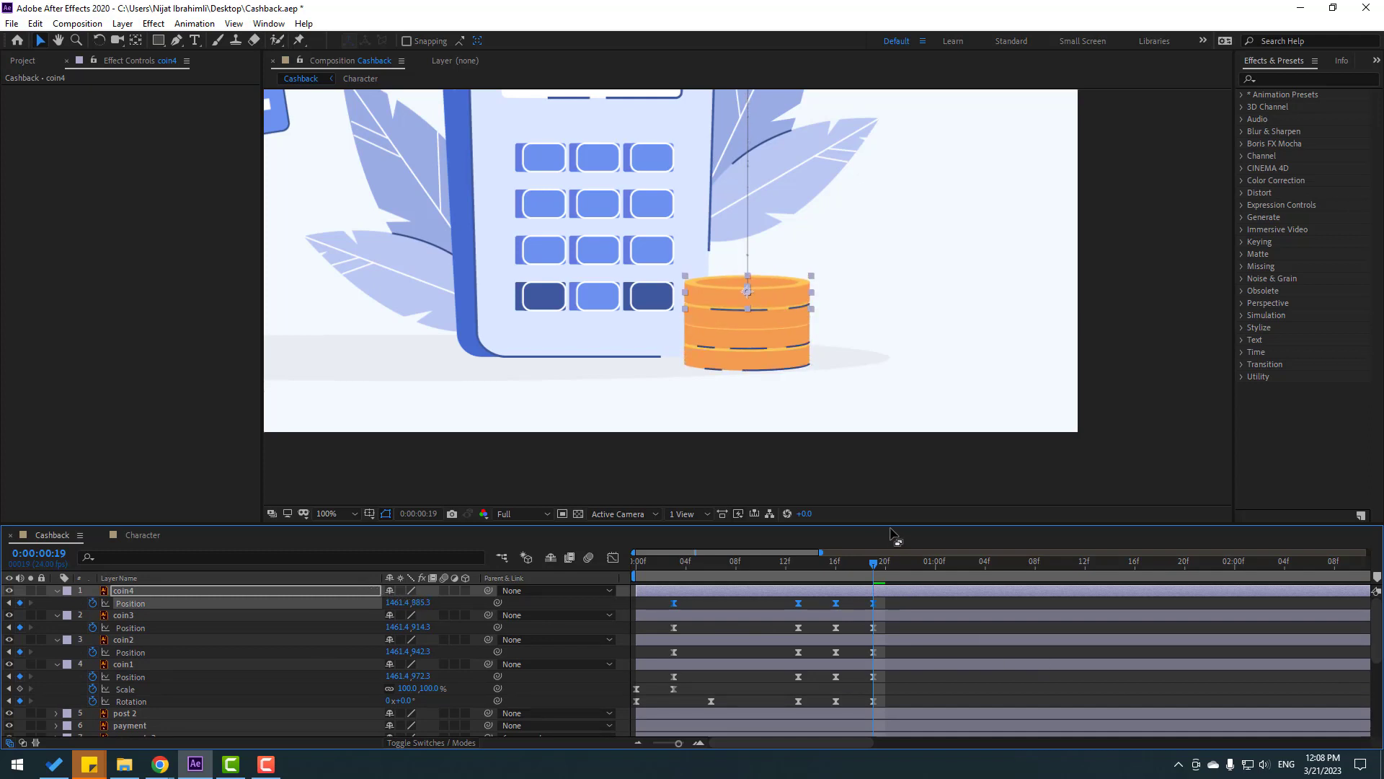
# - Collapse the four coin layers and shift them together in time so they all start at about 0:00:01:04
pyautogui.click(57, 591)
pyautogui.click(56, 604)
pyautogui.click(56, 615)
pyautogui.click(56, 628)
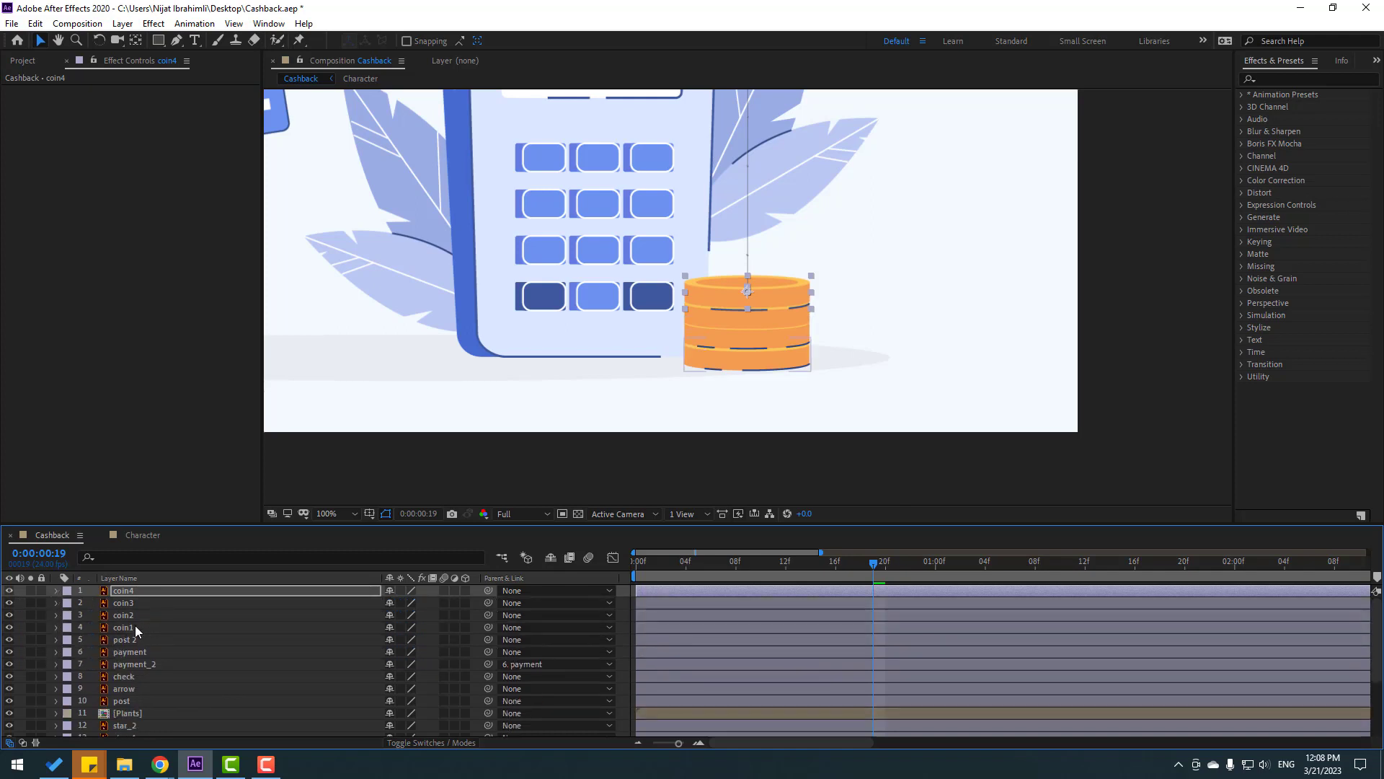
pyautogui.click(127, 628)
pyautogui.keyDown('shift'); pyautogui.click(135, 593); pyautogui.keyUp('shift')
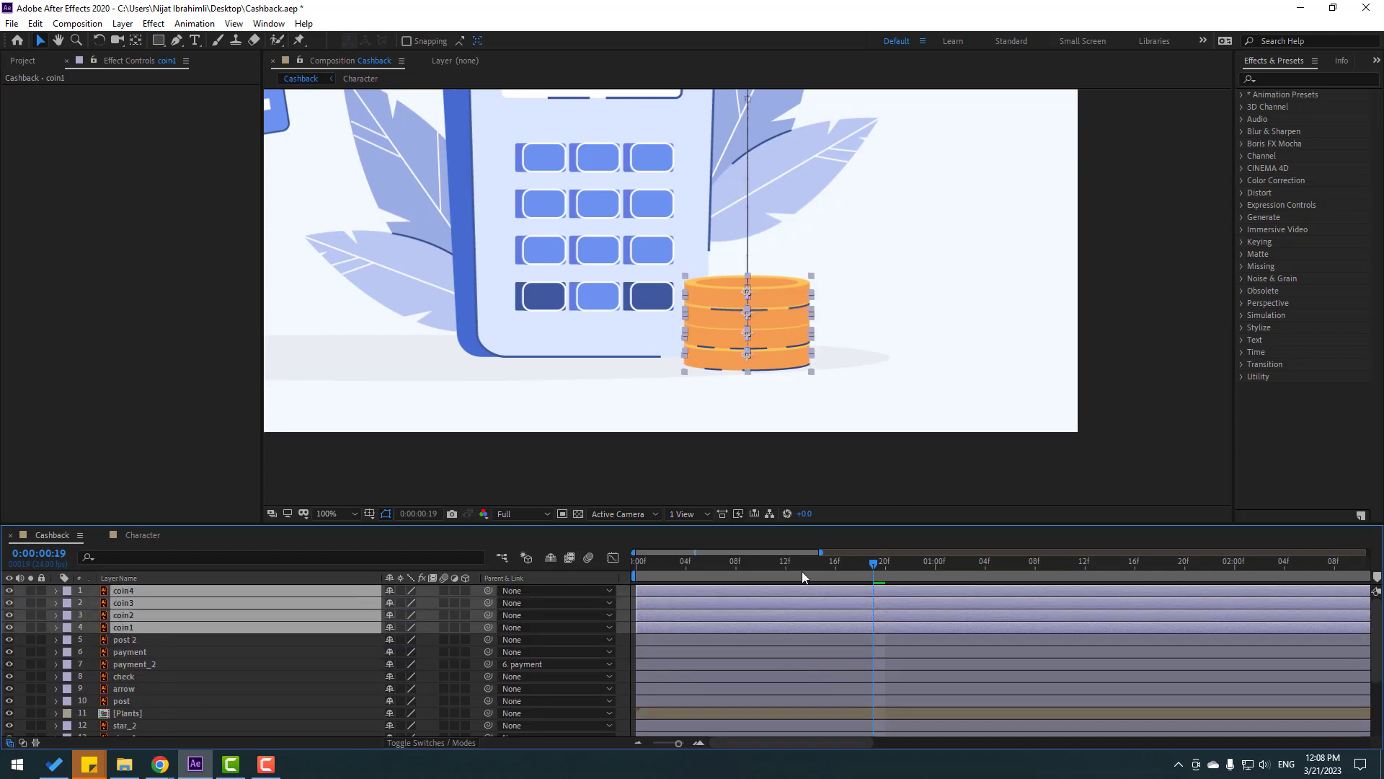
pyautogui.moveTo(665, 598); pyautogui.dragTo(833, 602)
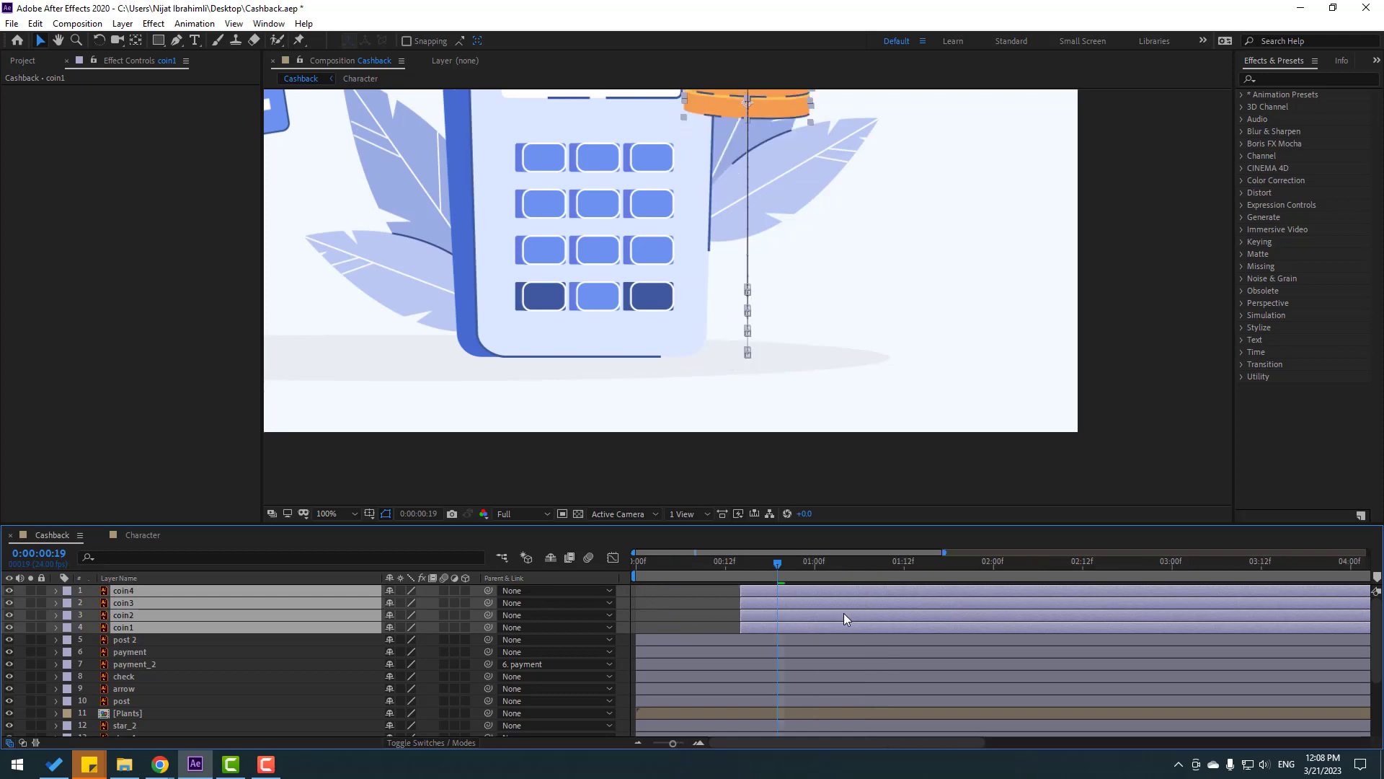
pyautogui.press(';')
pyautogui.moveTo(638, 566); pyautogui.dragTo(742, 596)
pyautogui.scroll(-1, 785, 421)
pyautogui.scroll(-1, 764, 432)
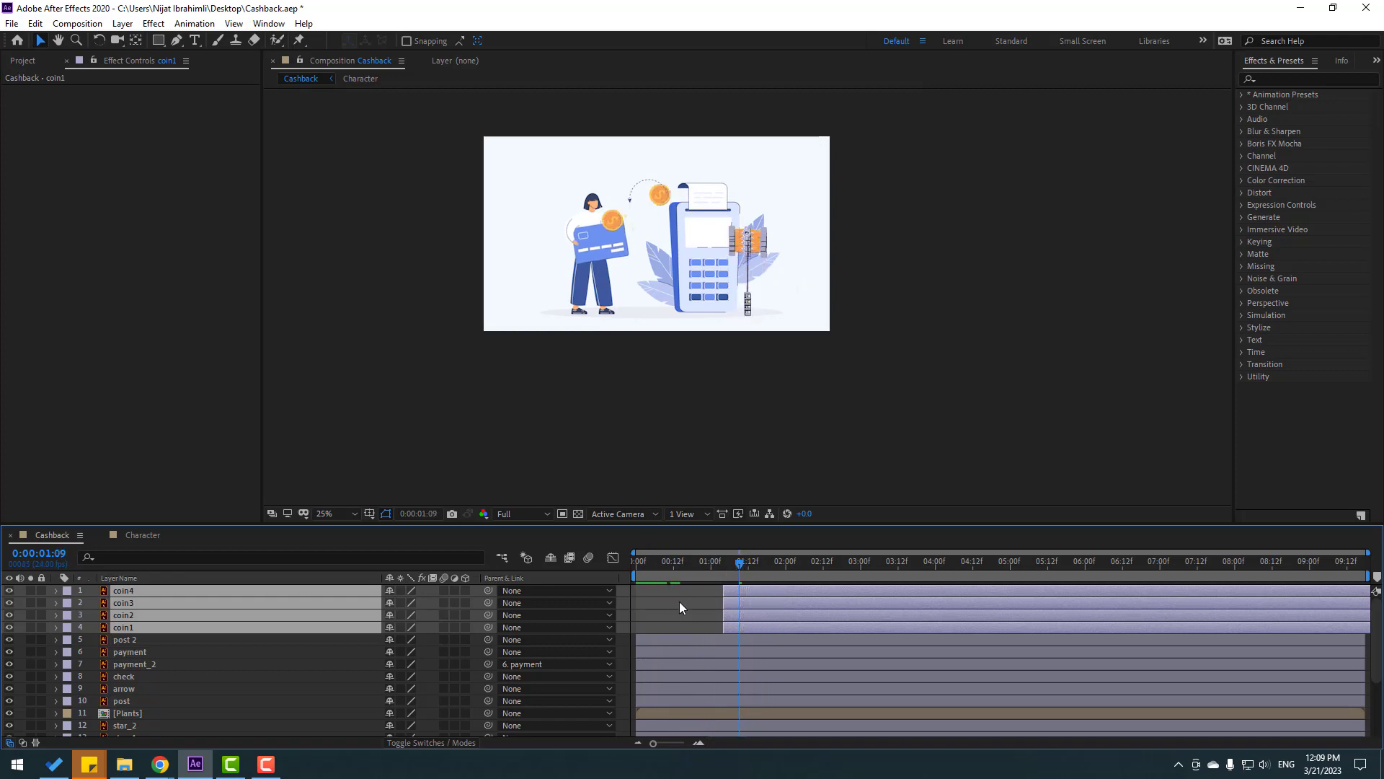
pyautogui.click(679, 603)
# - Stagger coin2, coin3 and coin4 to start about three frames after one another, and preview the coins stacking up
pyautogui.scroll(2, 747, 379)
pyautogui.moveTo(869, 269); pyautogui.dragTo(853, 349)
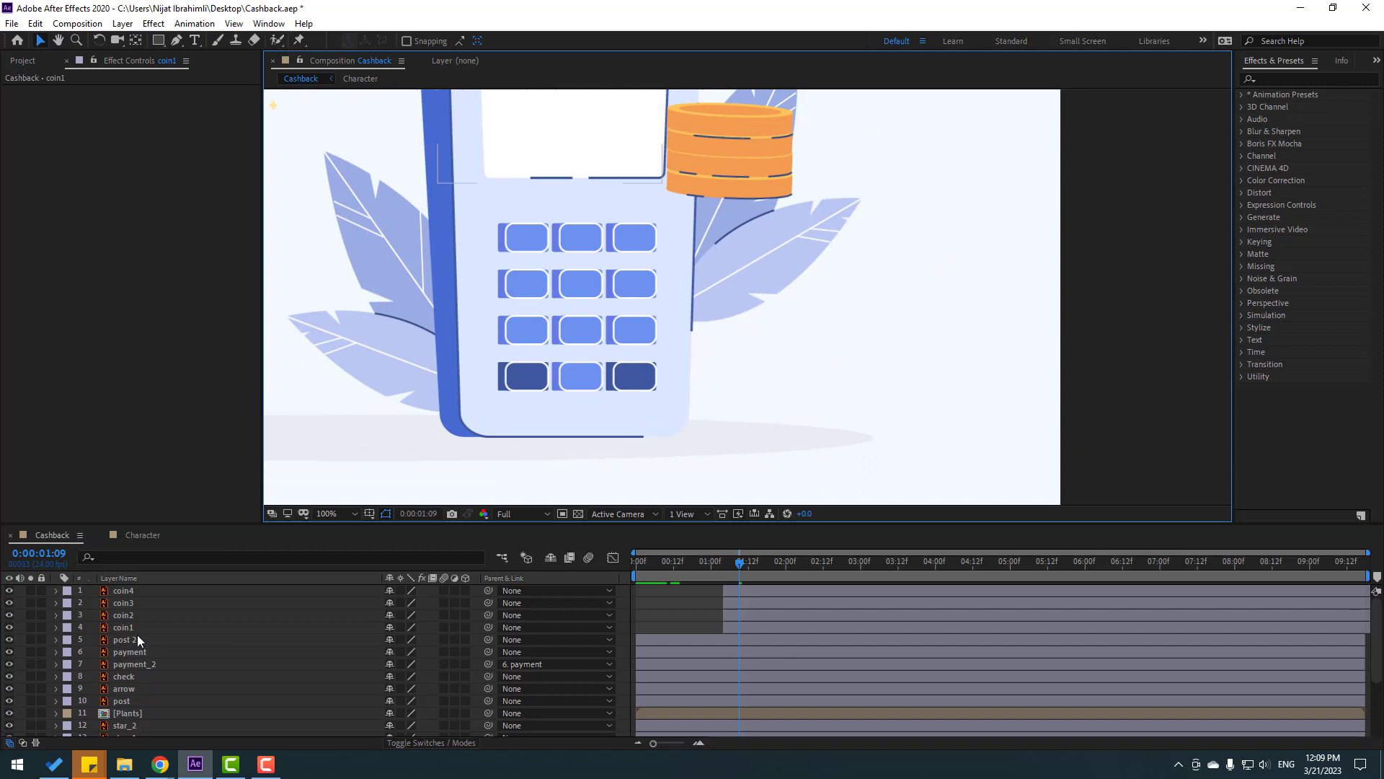
pyautogui.click(238, 615)
pyautogui.moveTo(740, 611); pyautogui.dragTo(768, 594)
pyautogui.press(',')
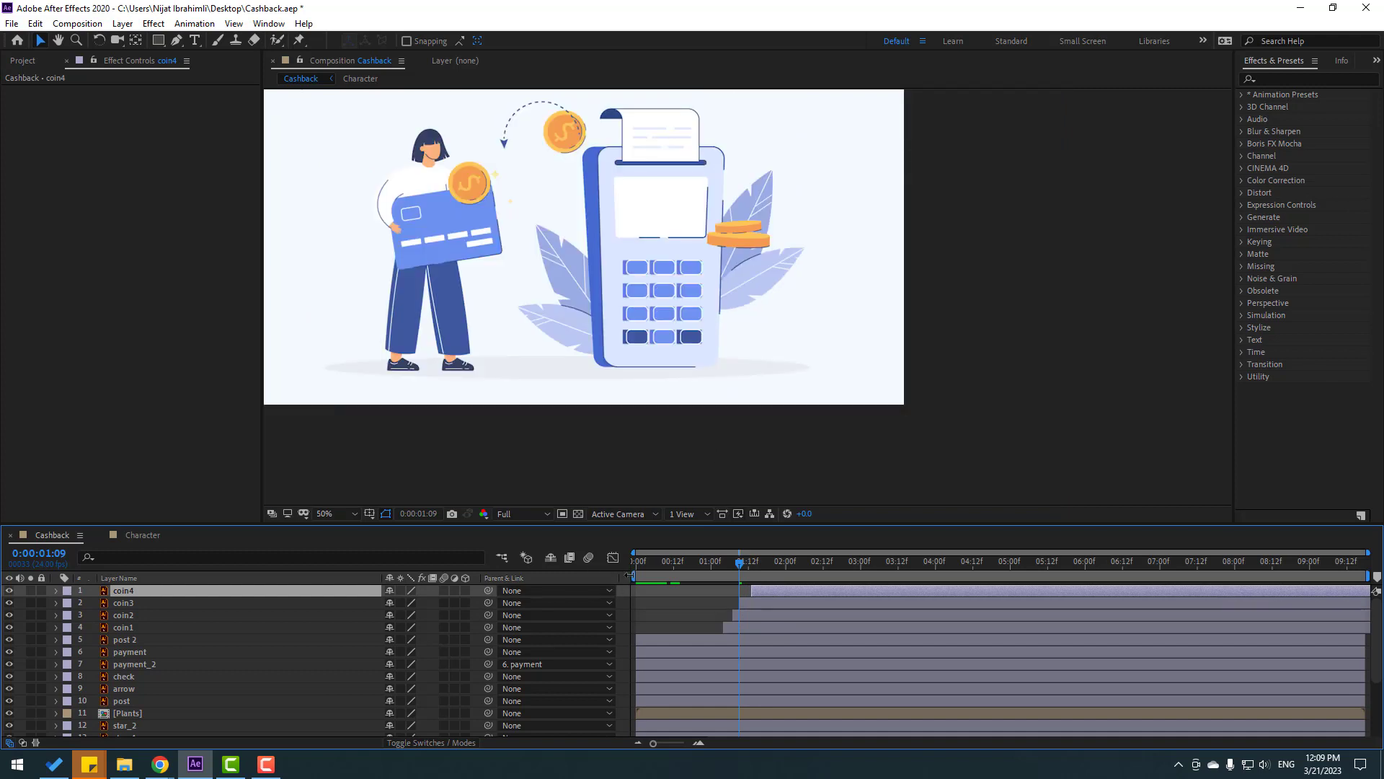
pyautogui.press('space')
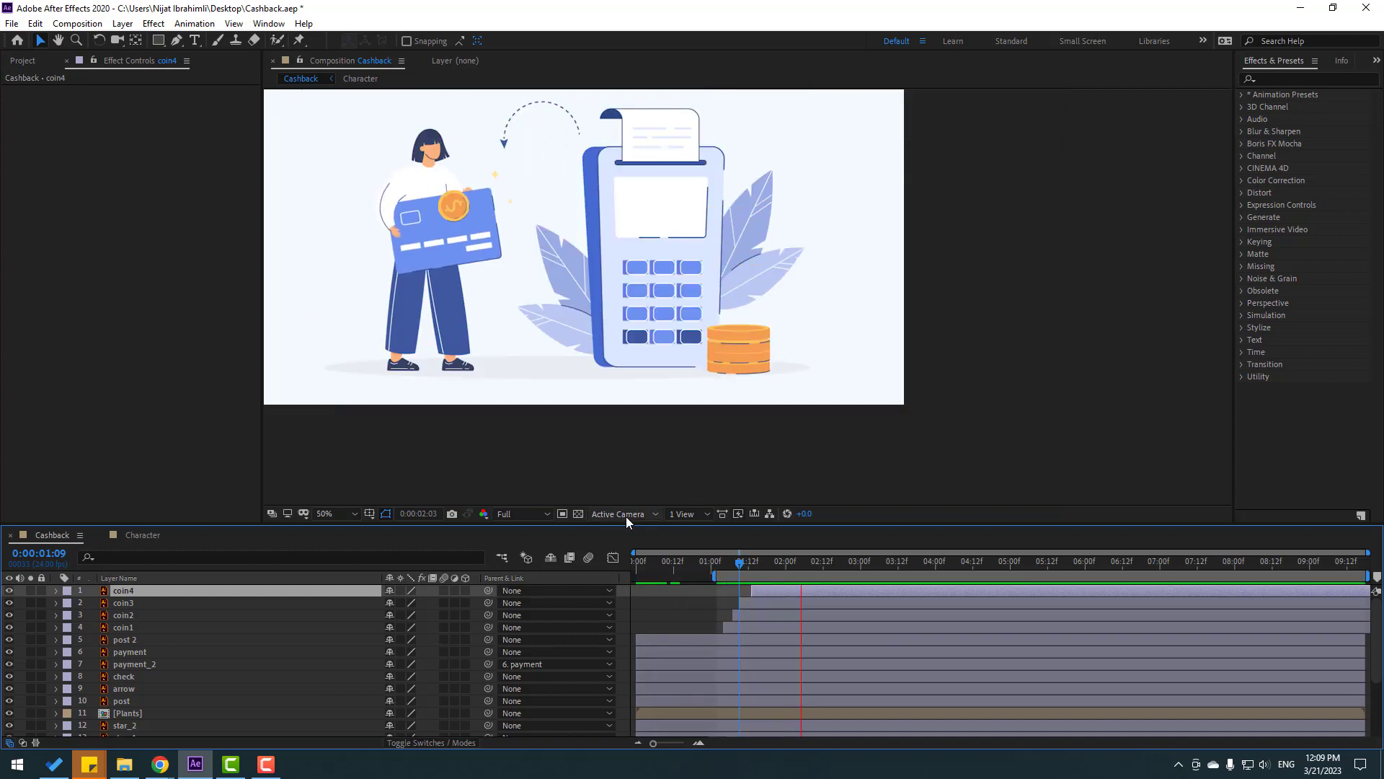
pyautogui.scroll(2, 737, 441)
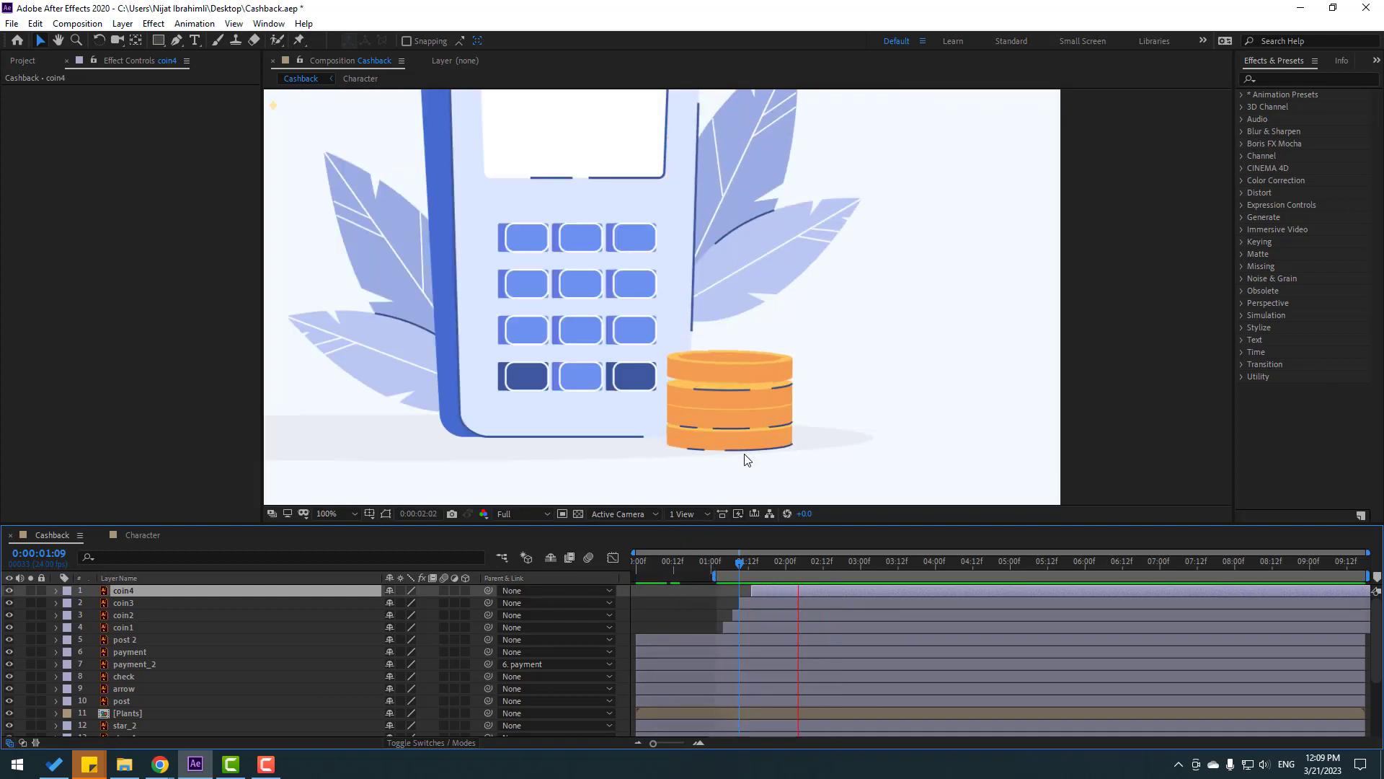